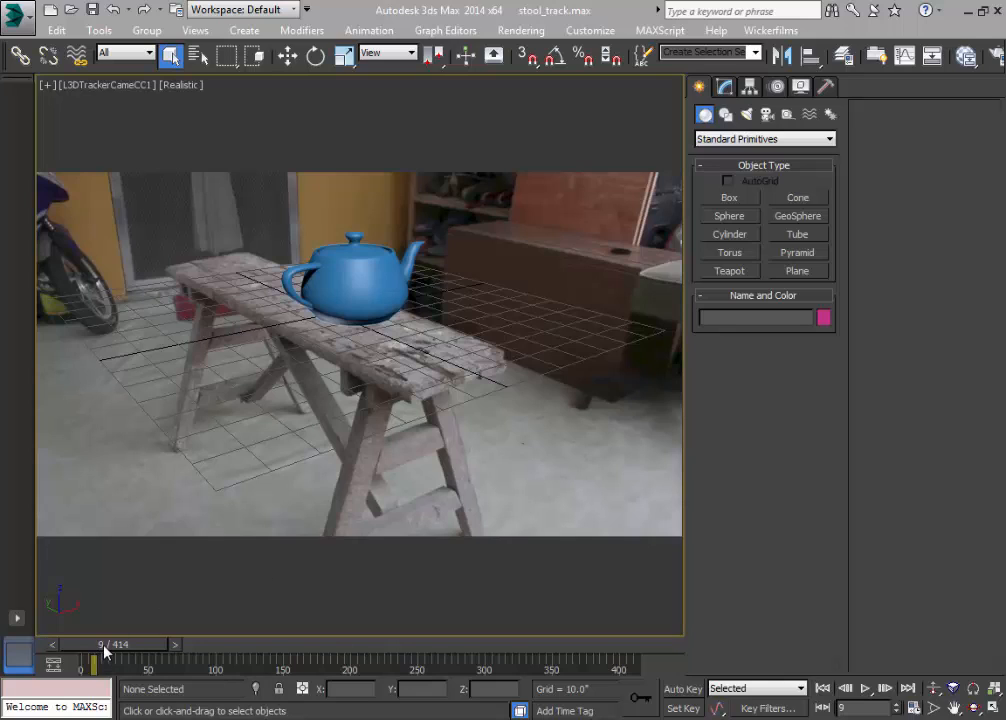
Scrub the timeline to check how the teapot follows the tracked bench footage
left_click_drag(104, 650, 135, 655)
key("q")
left_click(341, 300)
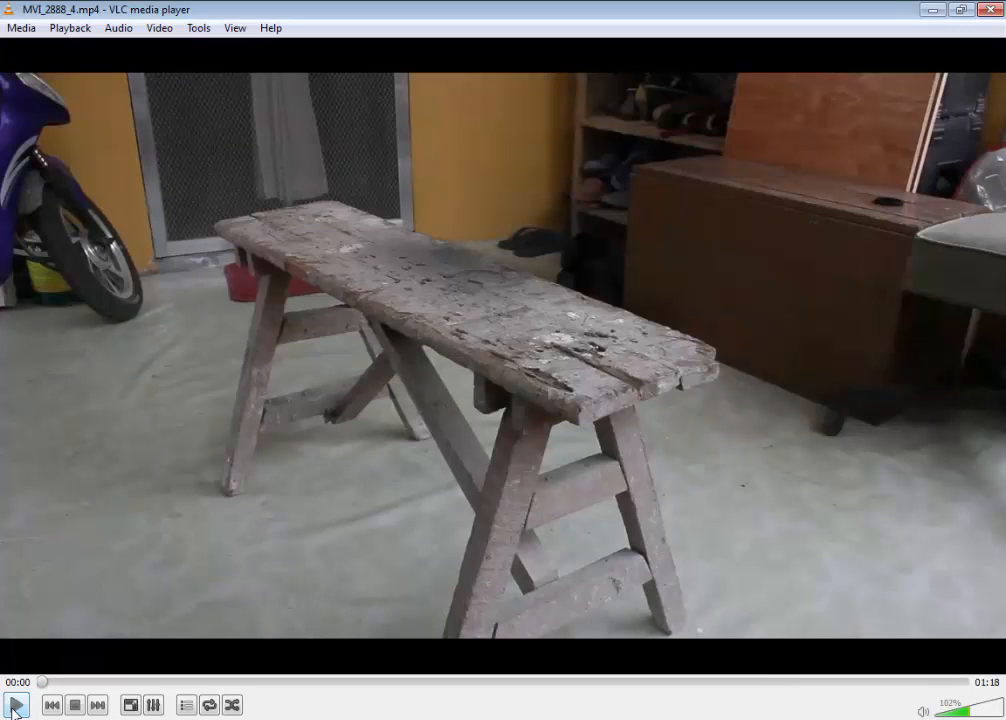
Switch to VLC and play the sample composite clip MVI_2888_4.mp4 to review the finished effect
left_click(14, 705)
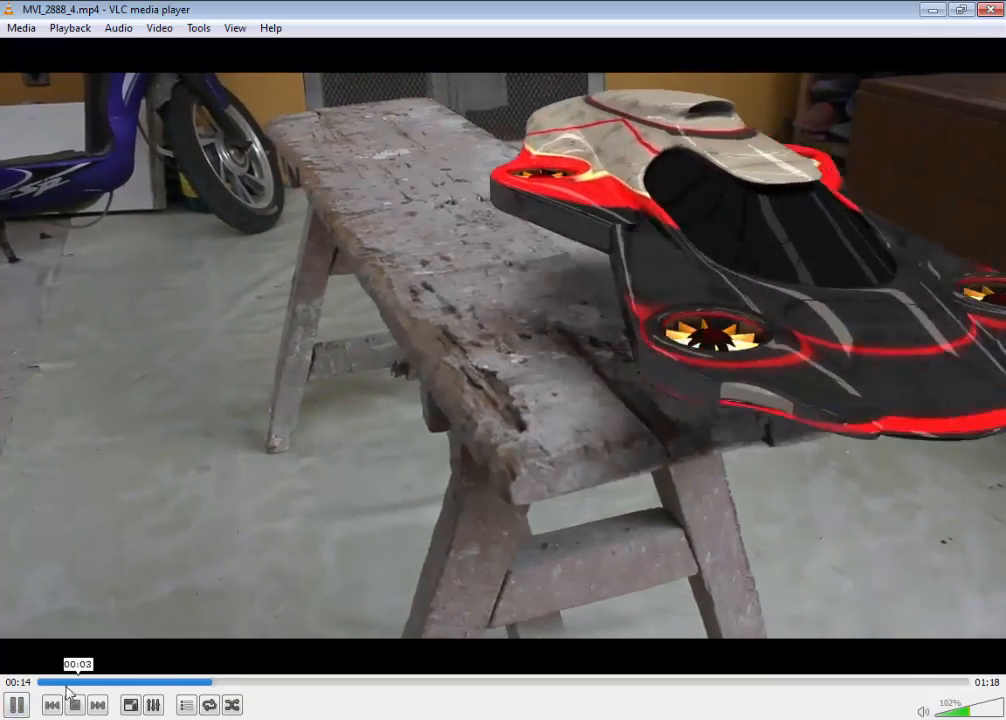
key("space")
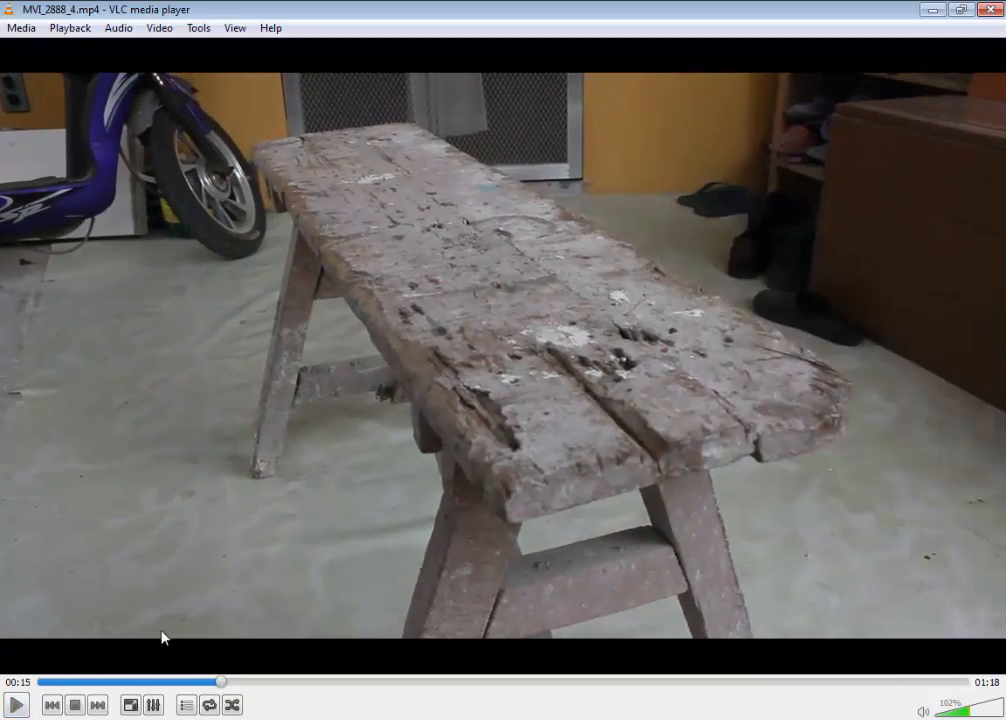
left_click(16, 705)
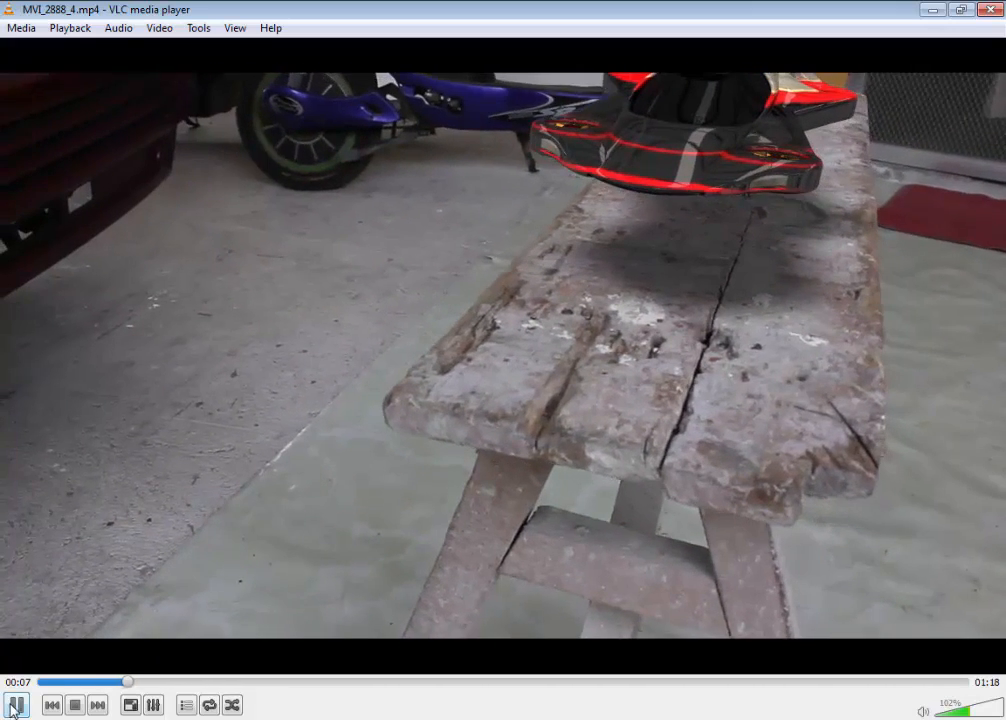
left_click(14, 707)
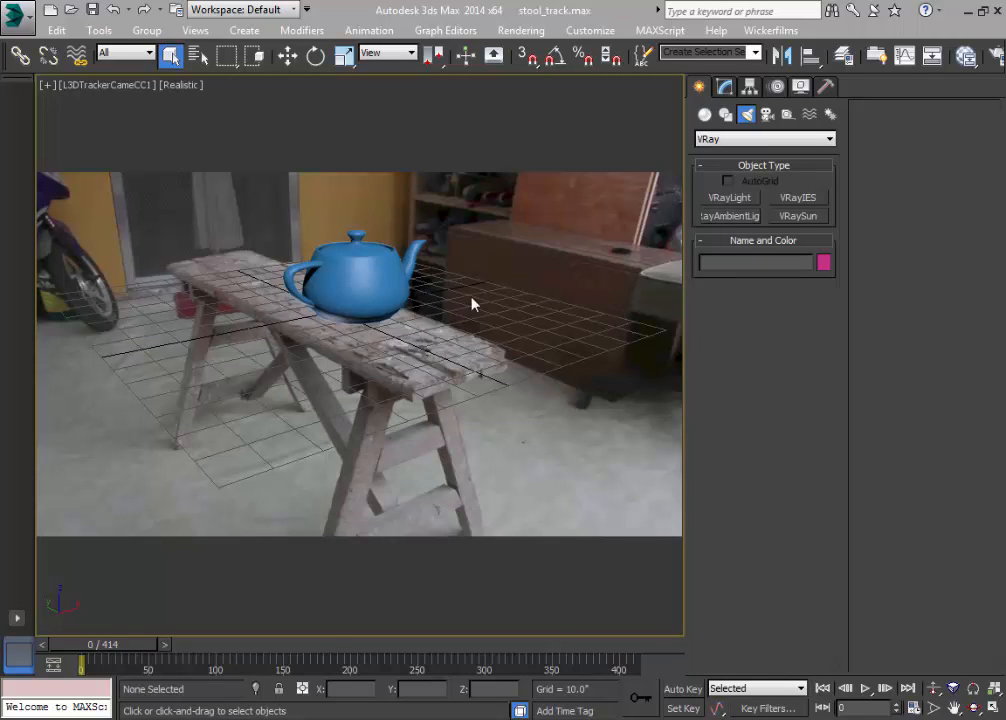
Assign V-Ray Adv 2.40.04 as the production renderer and V-Ray RT 2.40.04 as the ActiveShade renderer
left_click(997, 57)
scroll(640, 470, "down", 5)
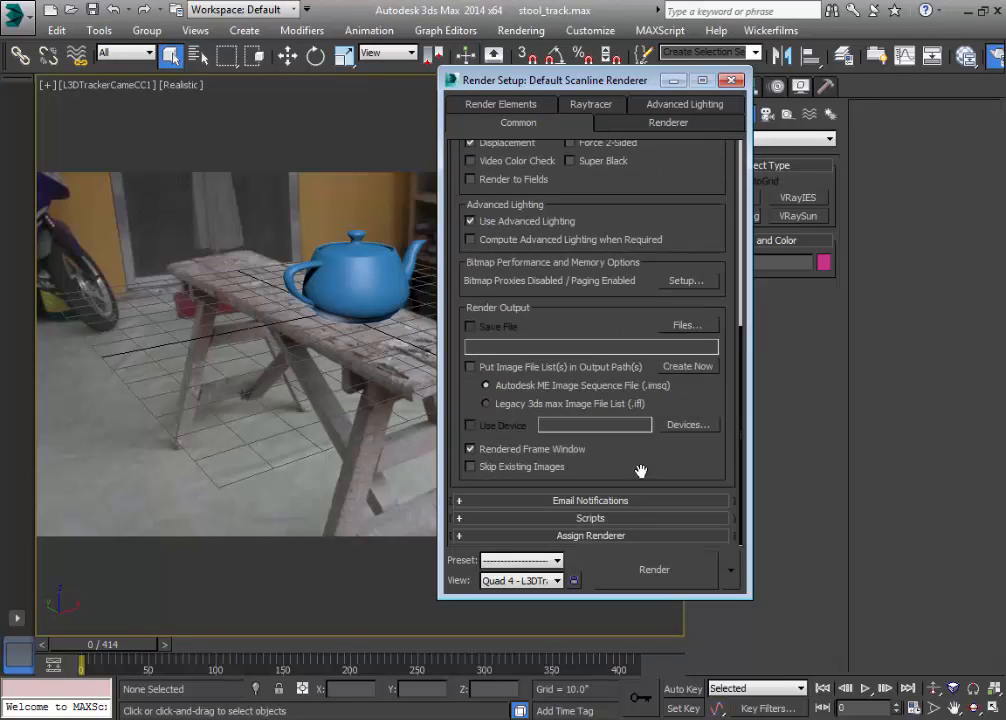
left_click(649, 537)
left_click(687, 460)
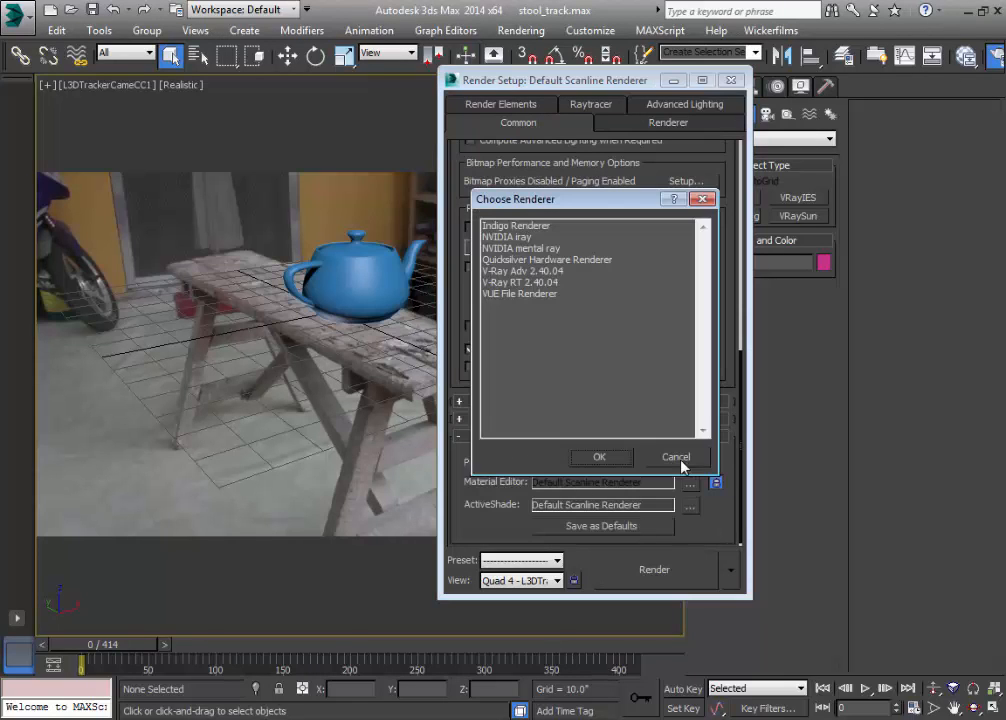
double_click(522, 271)
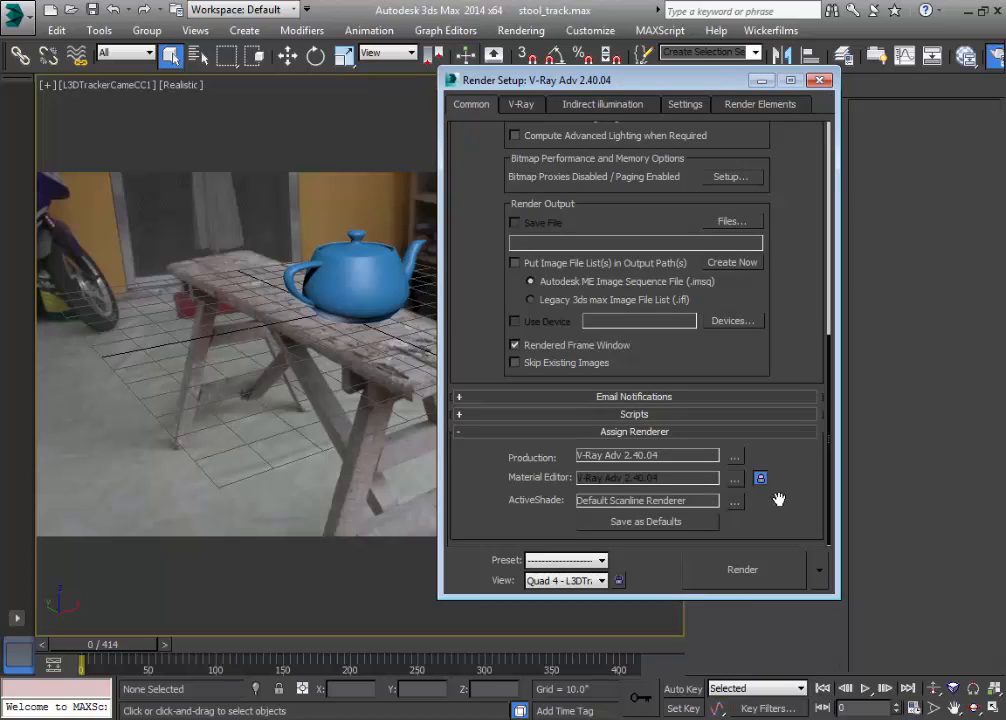
left_click(735, 501)
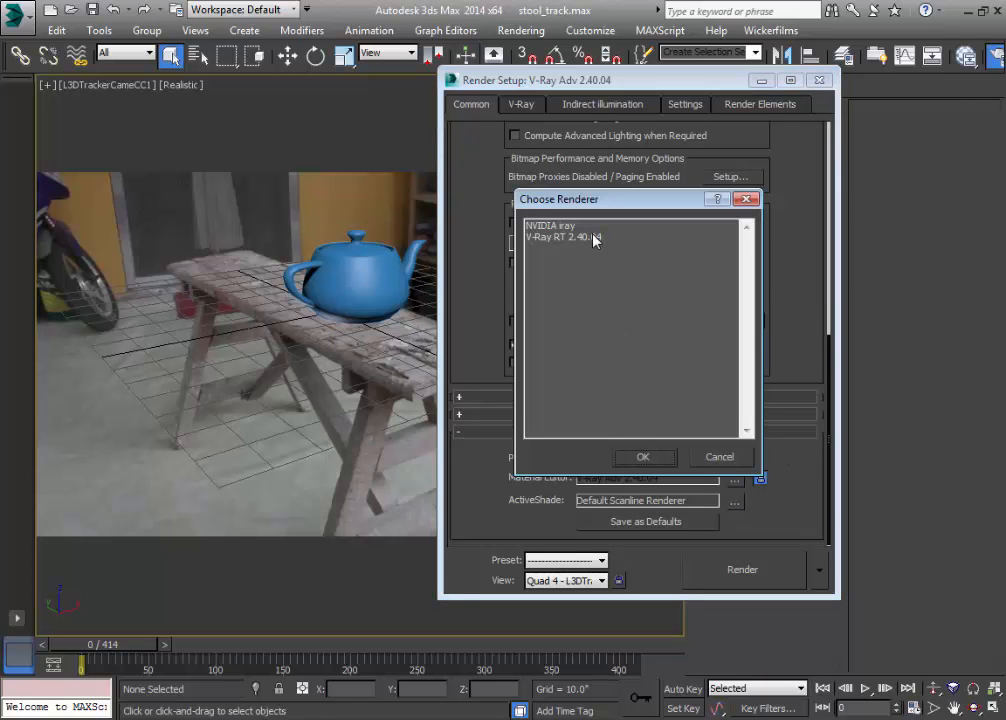
double_click(595, 240)
Disable the built-in frame buffer in the V-Ray frame buffer settings
scroll(790, 307, "up", 10)
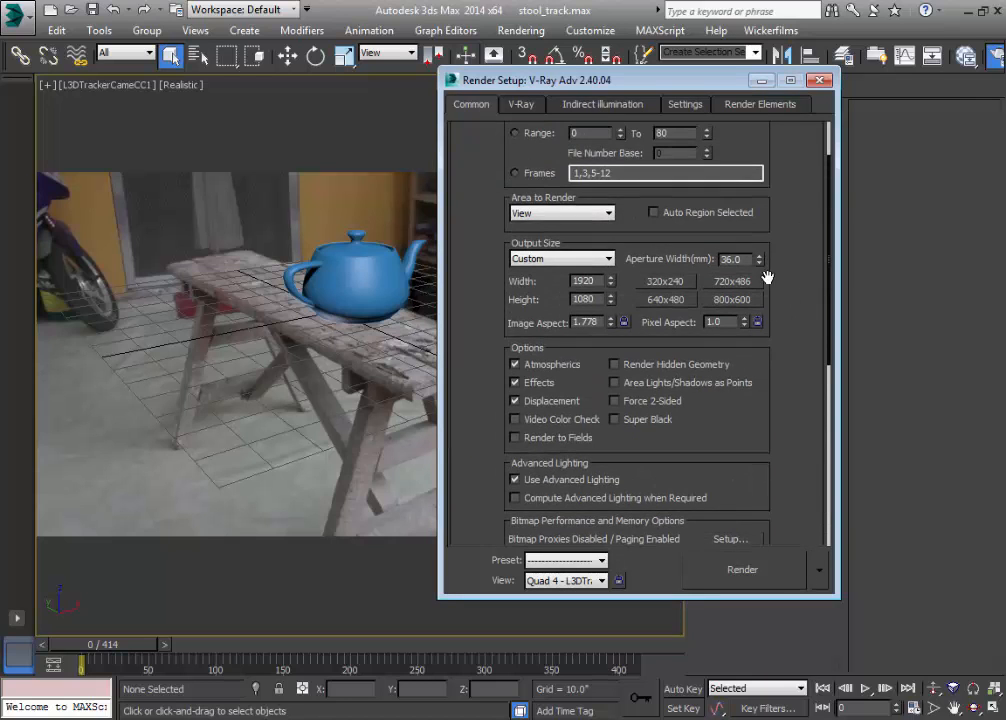
scroll(770, 300, "up", 3)
left_click(524, 105)
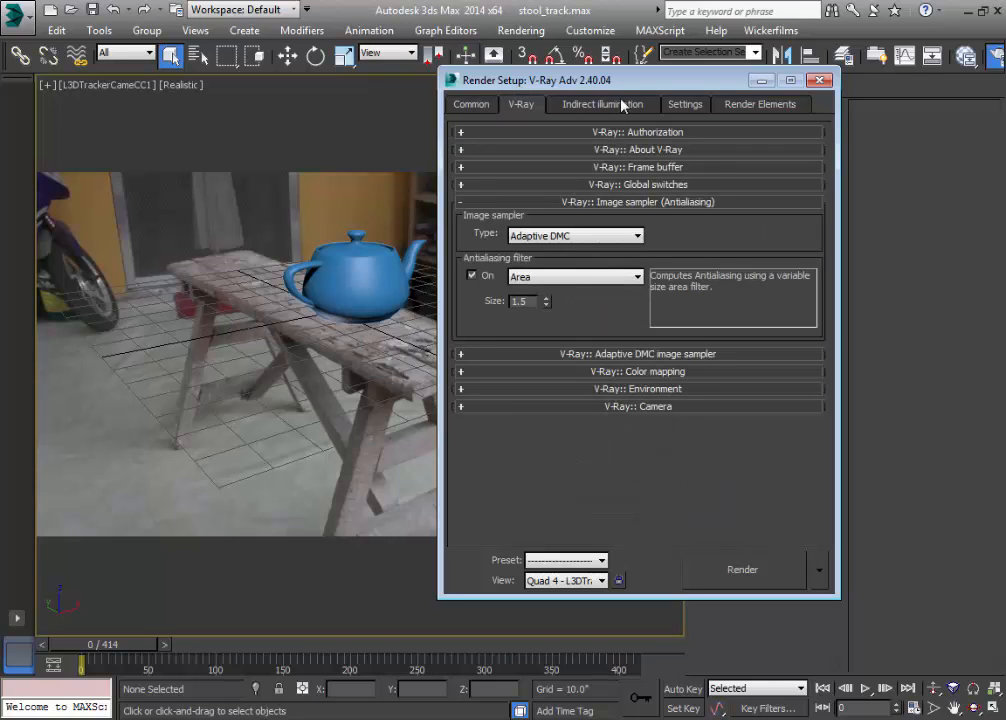
left_click(610, 105)
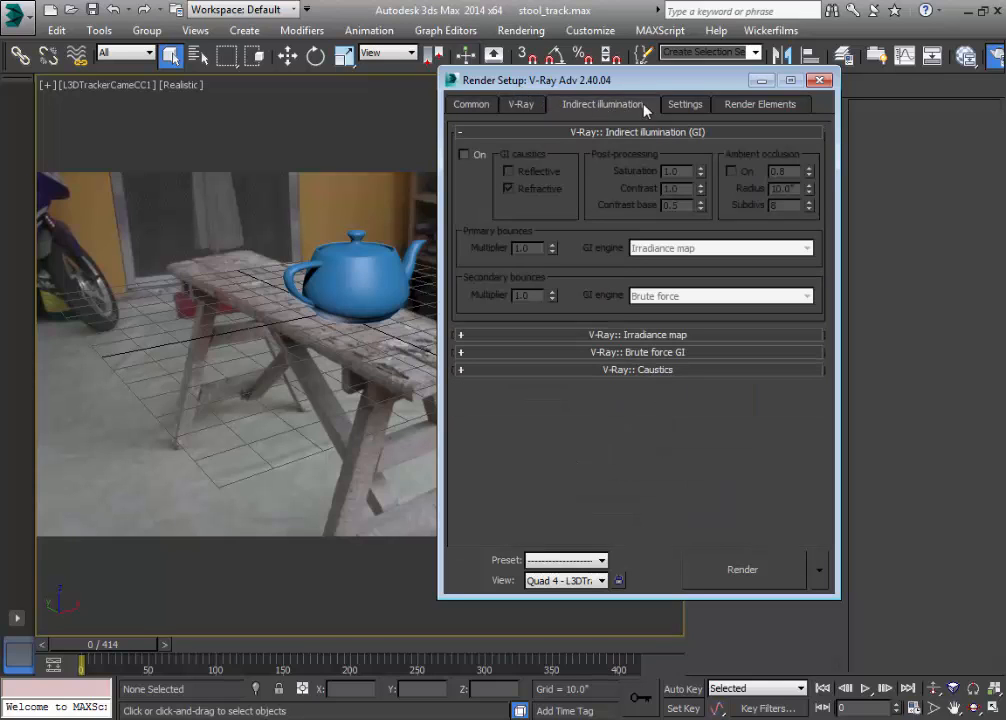
left_click(520, 105)
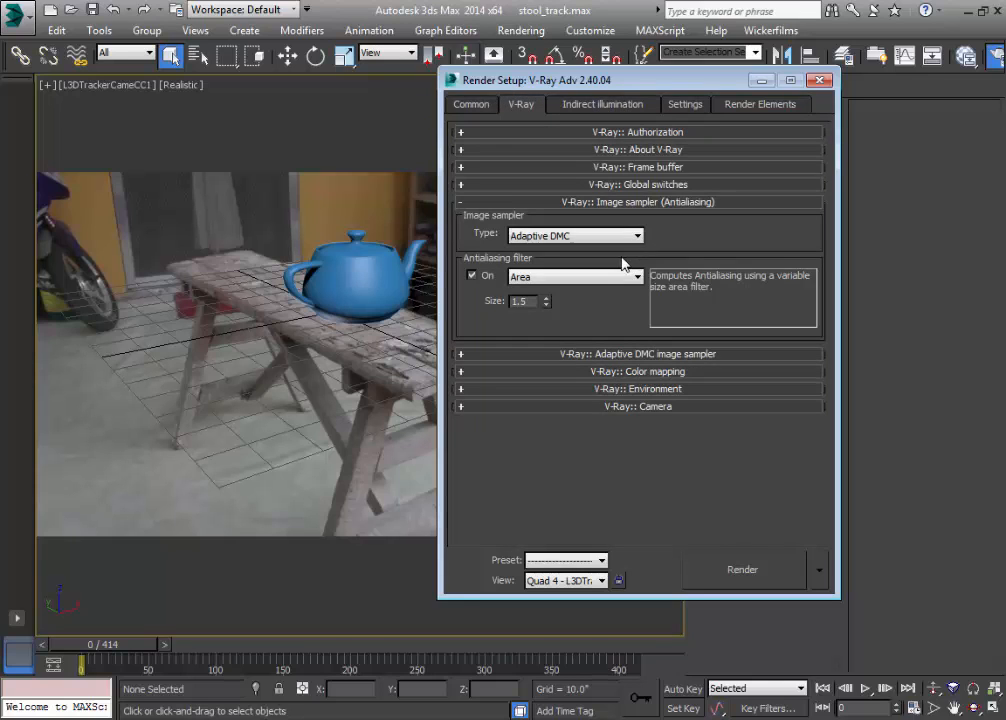
left_click(684, 203)
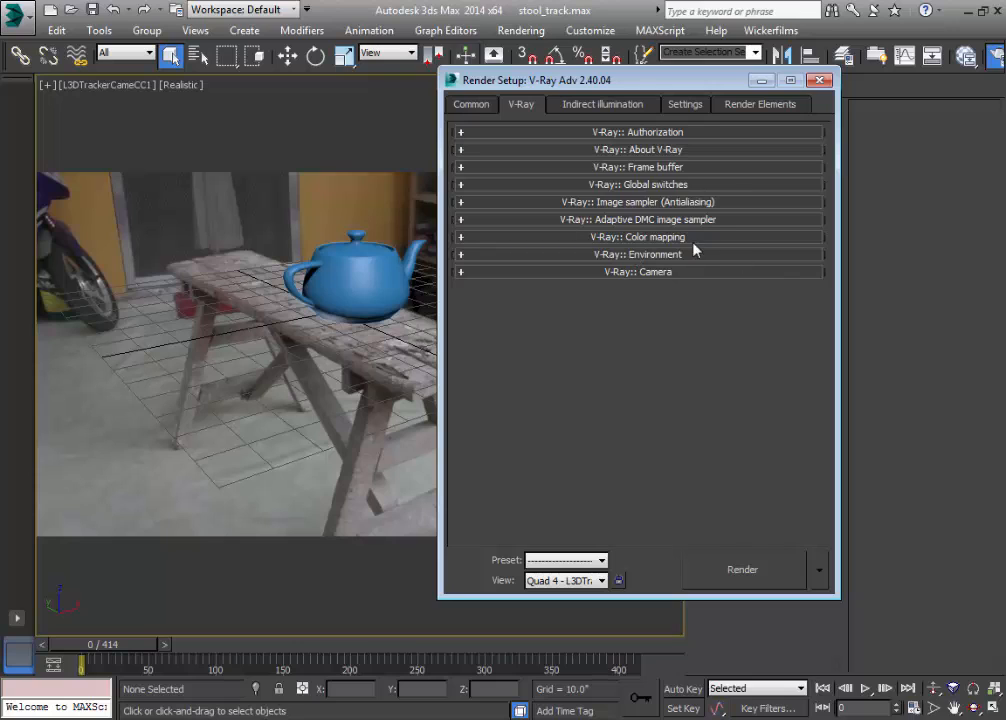
left_click(697, 169)
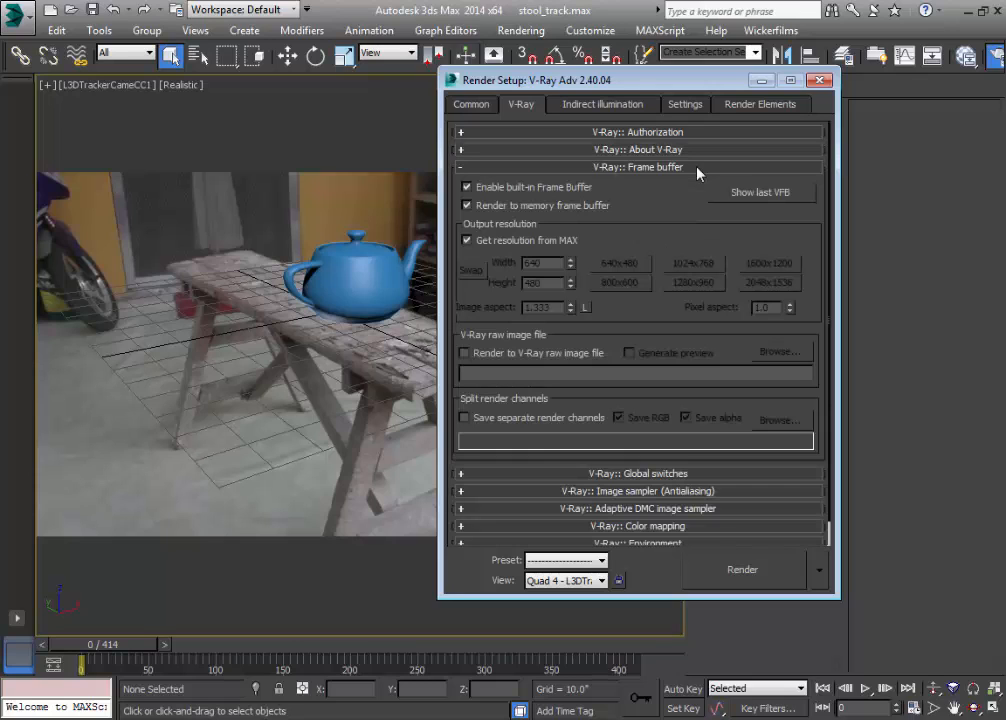
left_click(497, 190)
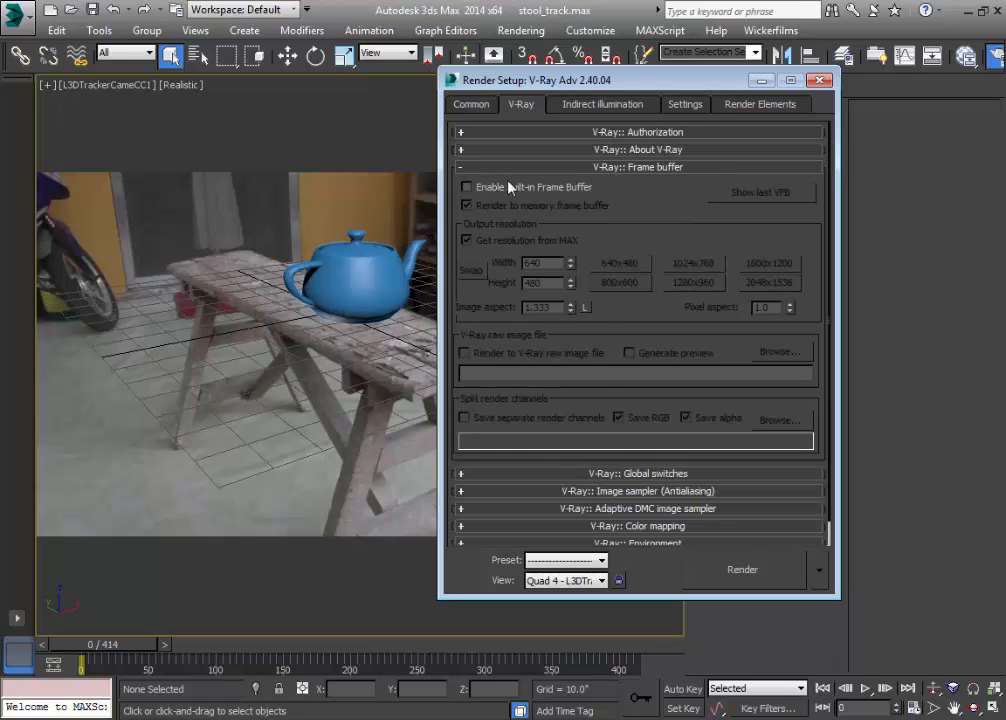
left_click(668, 168)
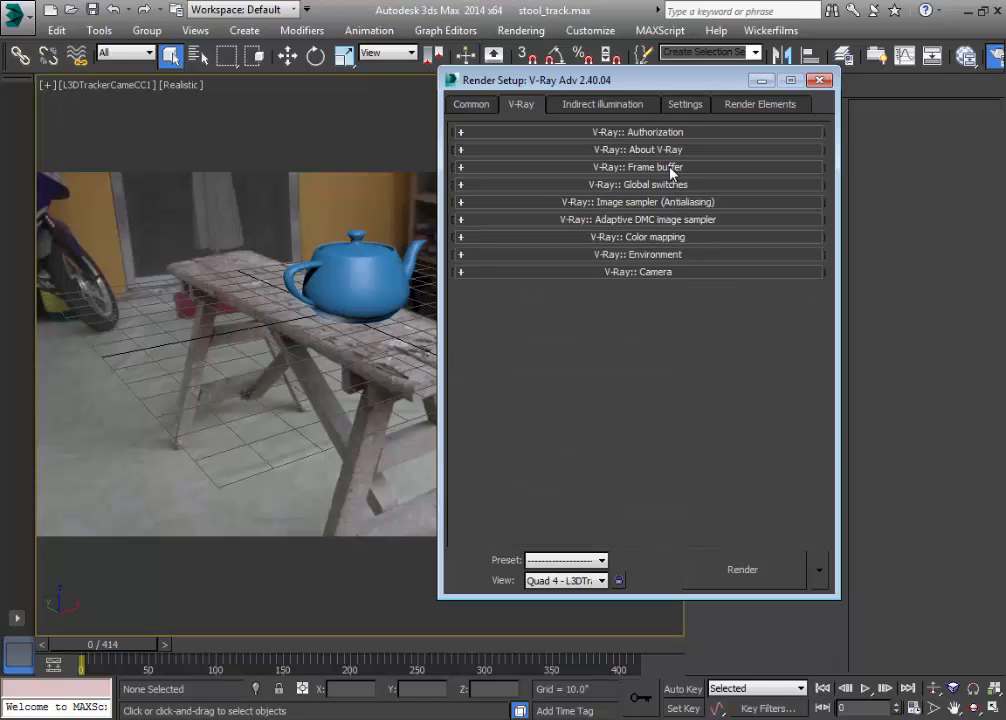
left_click(670, 168)
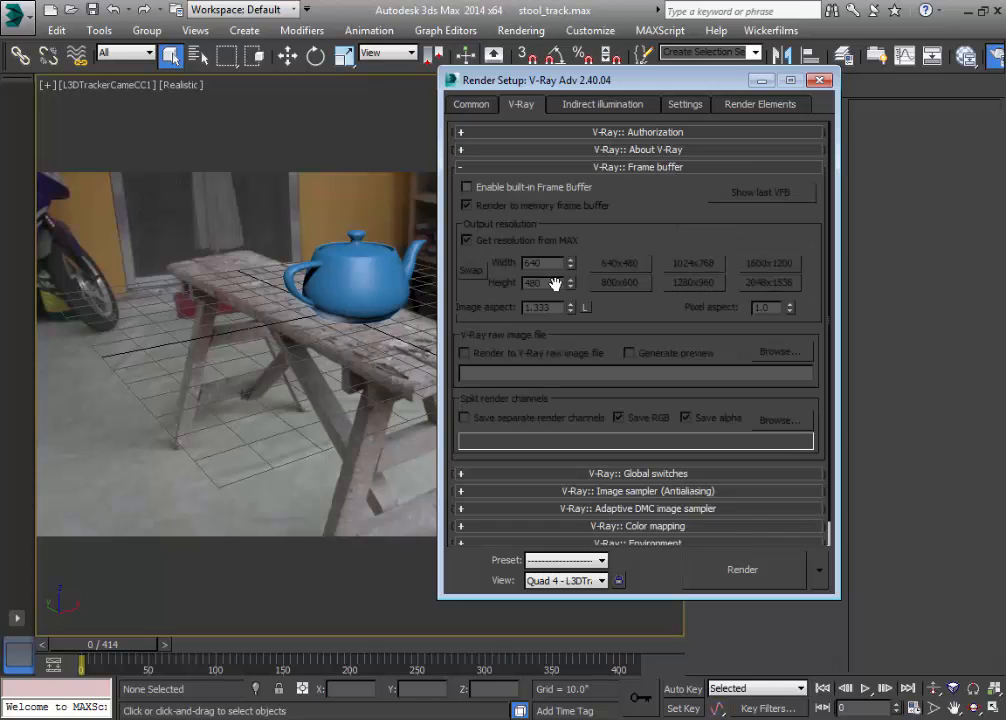
left_click(668, 168)
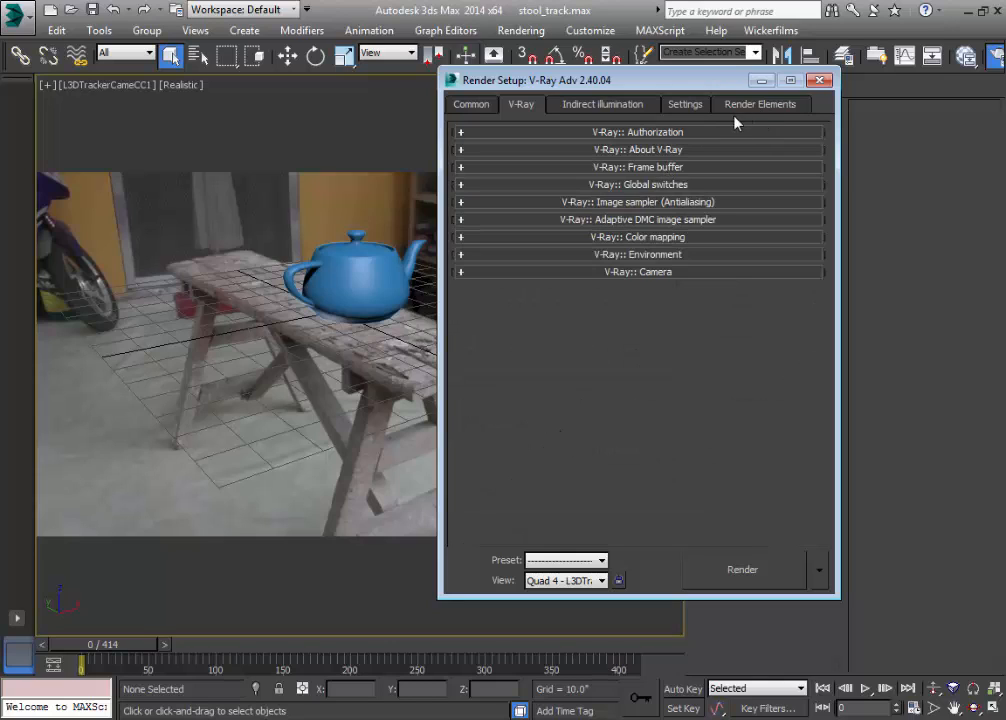
Review V-Ray's global switches, image sampler and Adaptive DMC sampler settings
left_click(663, 186)
left_click(663, 186)
left_click(665, 202)
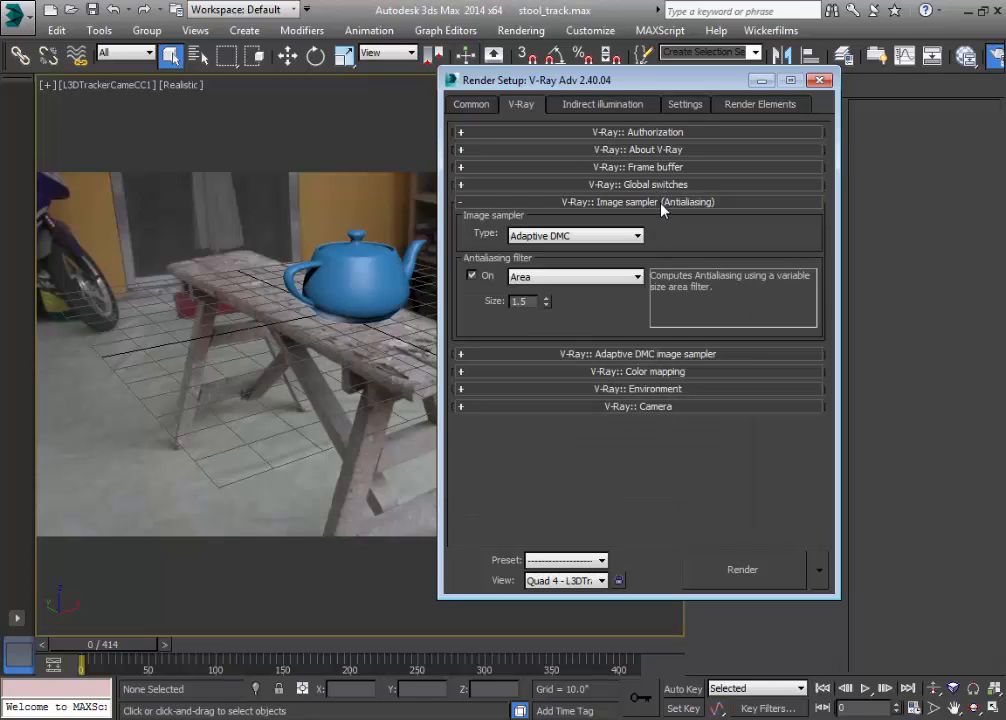
left_click(665, 202)
left_click(666, 220)
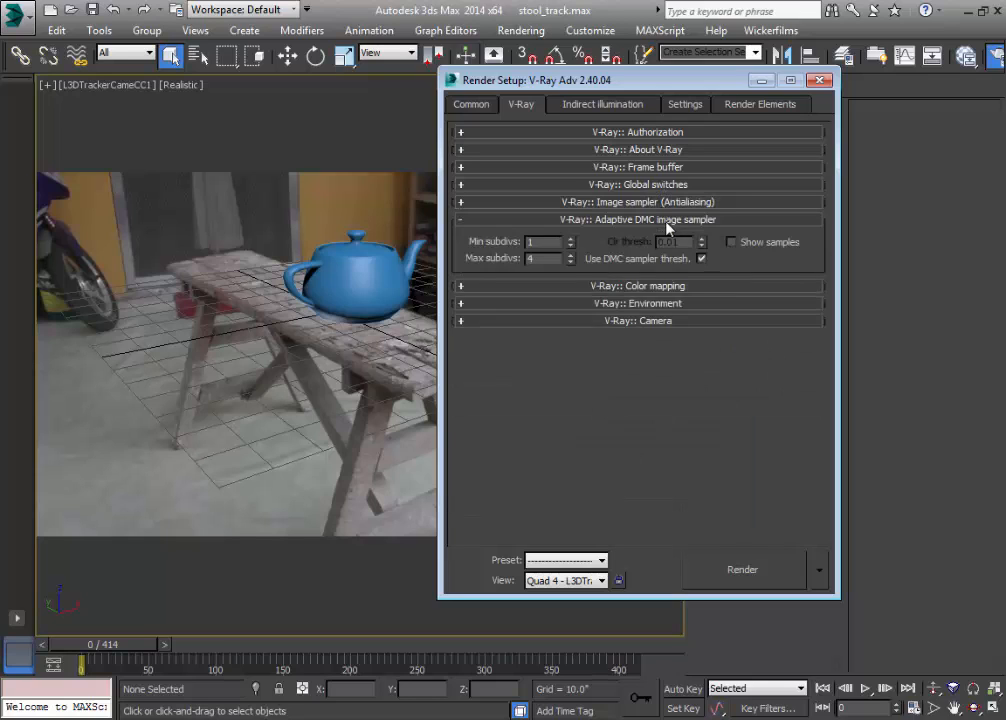
left_click(666, 220)
Set the V-Ray color mapping type to Exponential and turn off Affect background
left_click(666, 238)
left_click(556, 259)
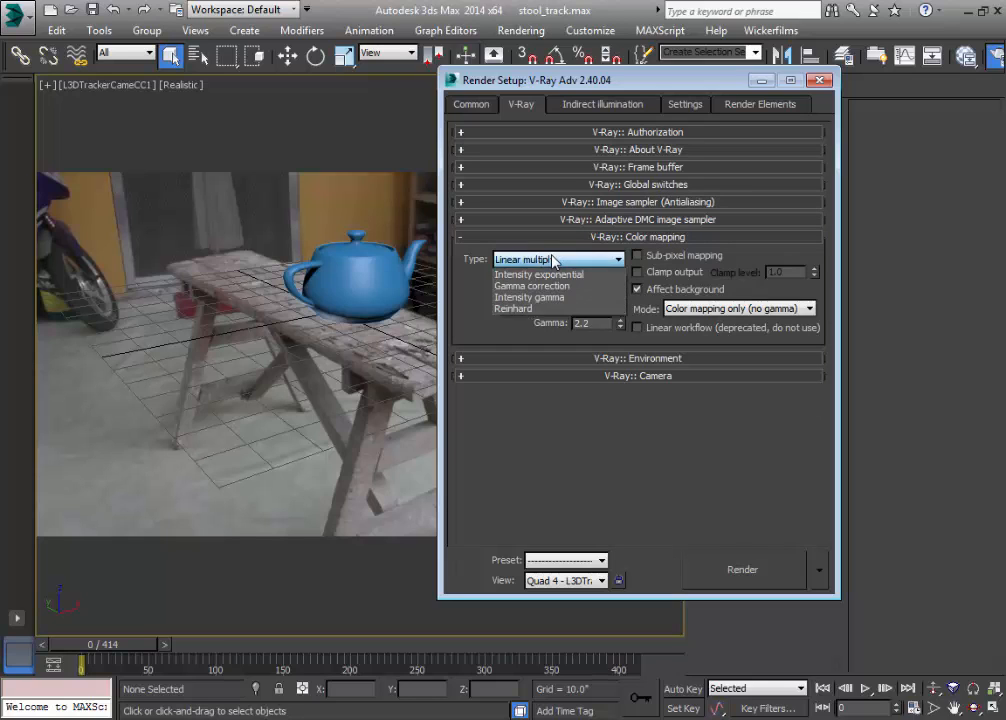
left_click(546, 288)
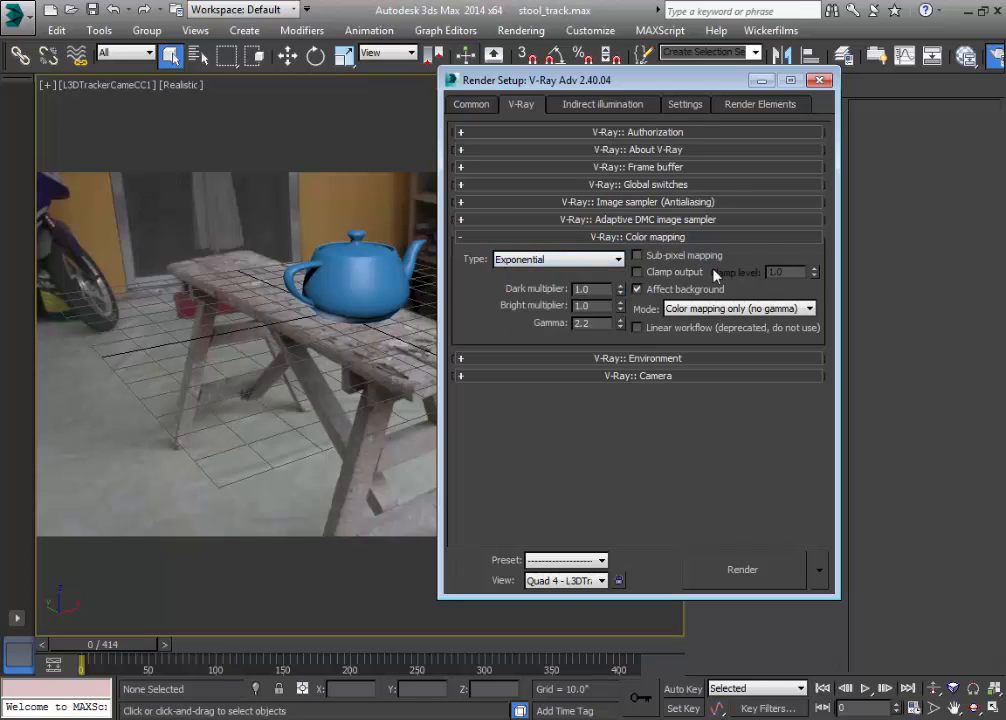
left_click(658, 290)
left_click(640, 237)
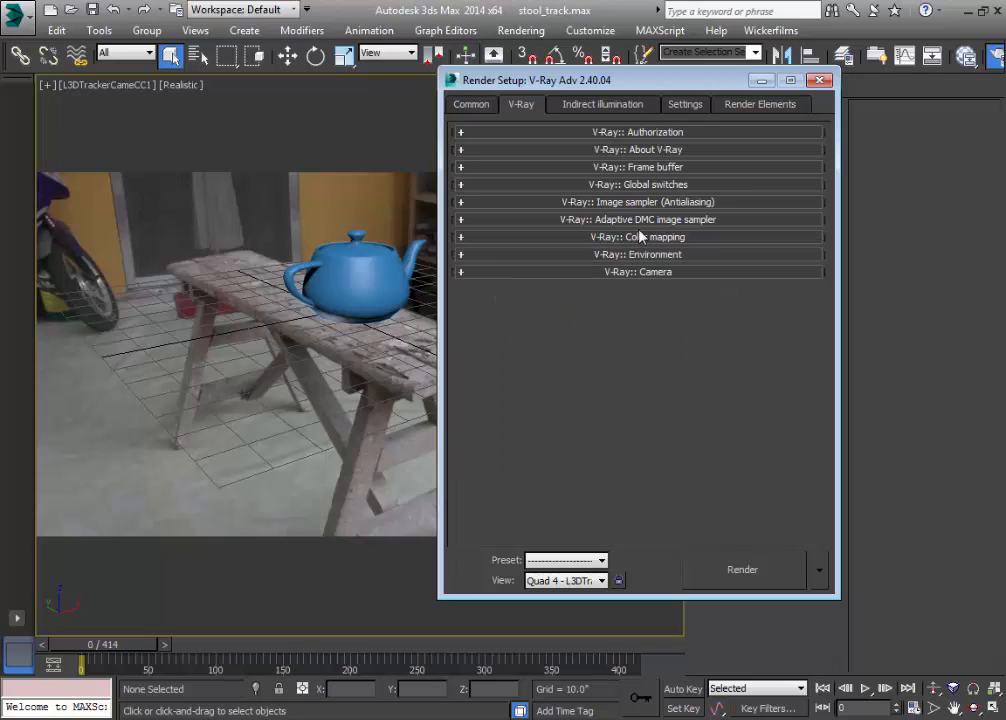
Review the V-Ray environment overrides and the camera's depth of field and motion blur settings
left_click(640, 255)
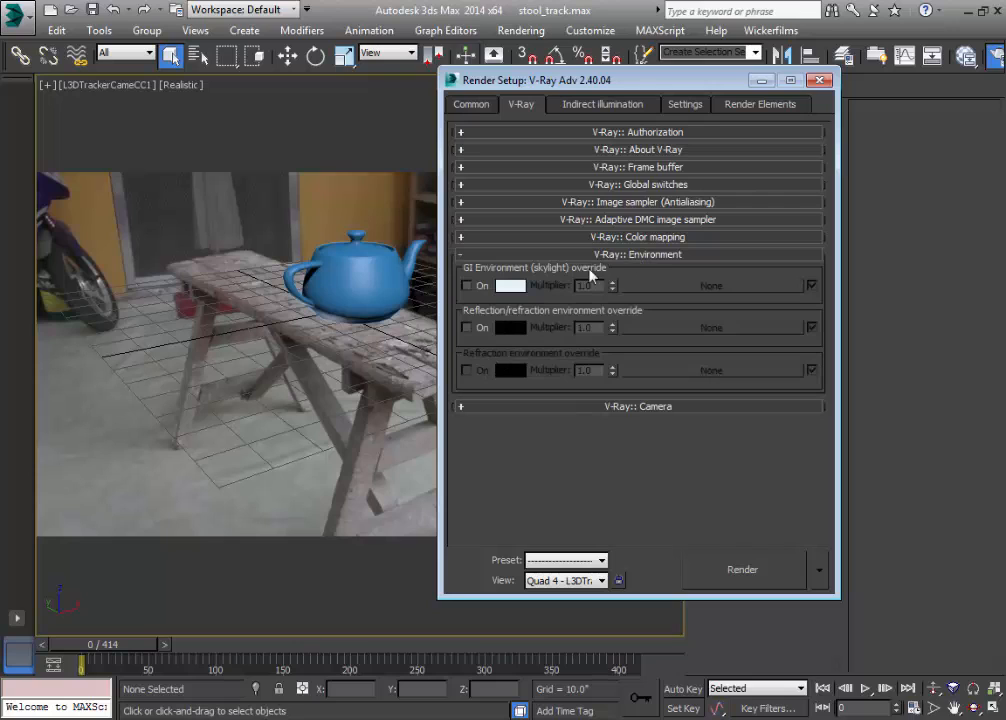
left_click(638, 255)
left_click(658, 272)
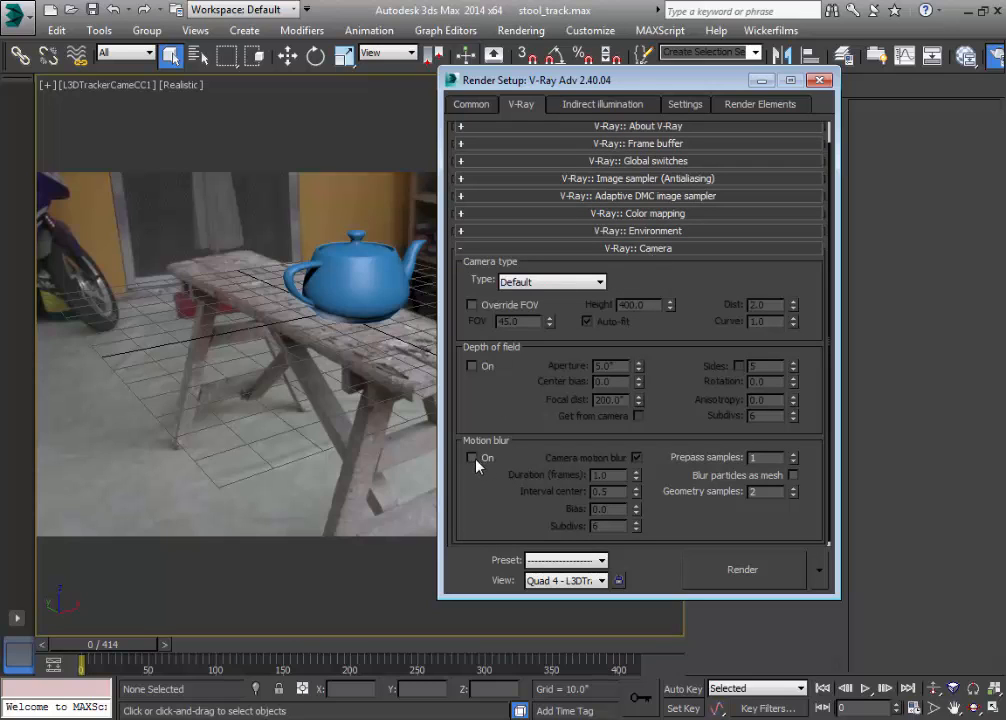
left_click(678, 249)
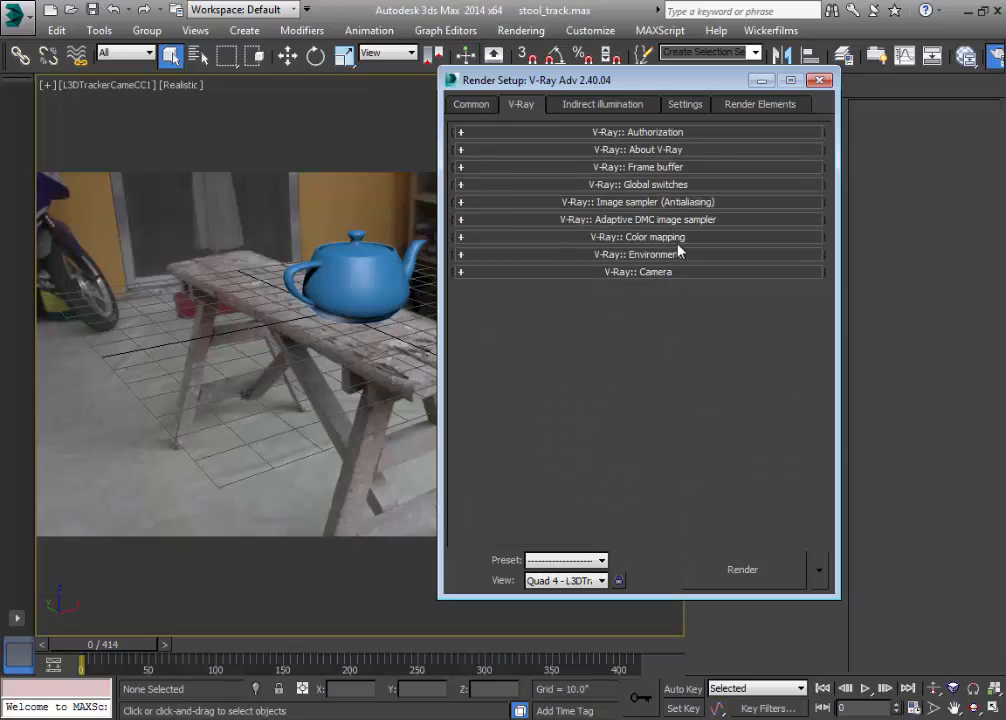
Turn on V-Ray indirect illumination (GI)
left_click(578, 110)
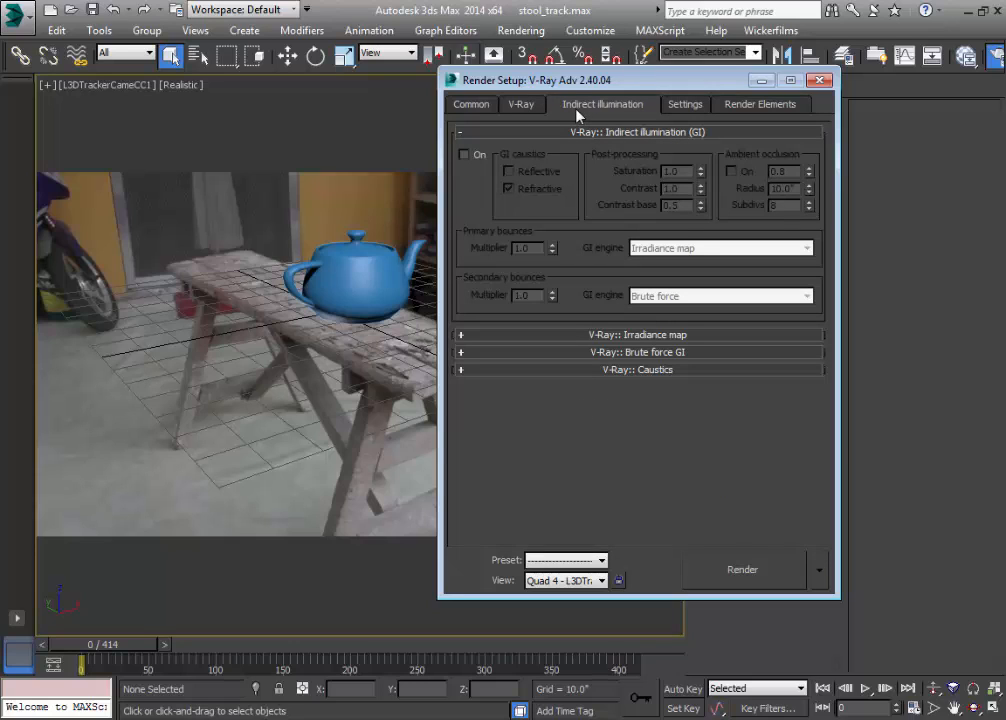
left_click(464, 155)
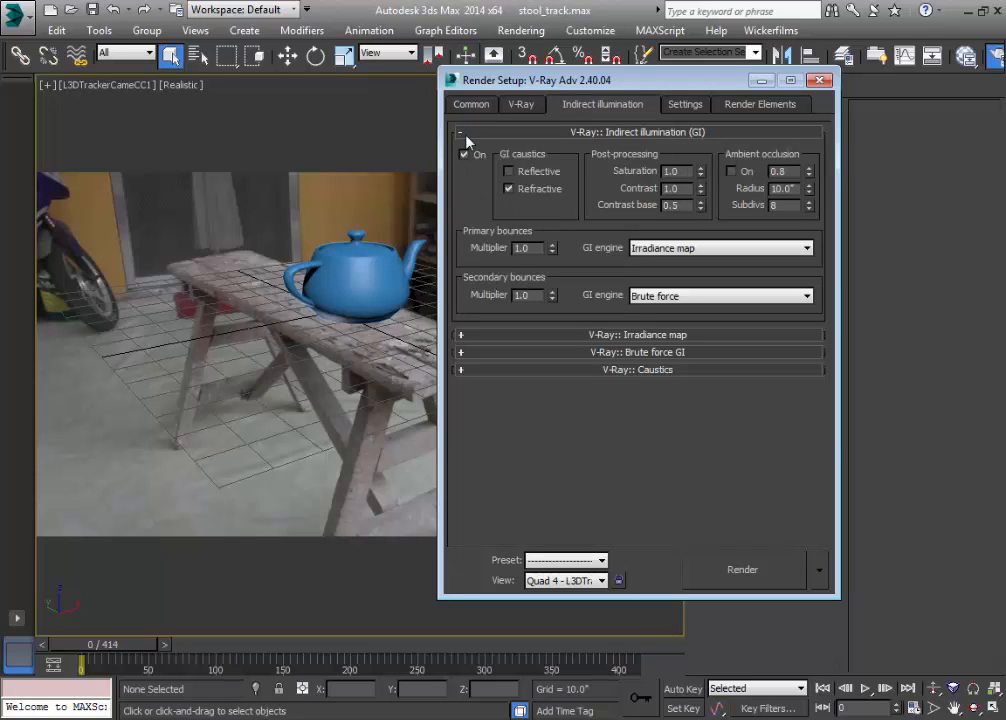
left_click(662, 133)
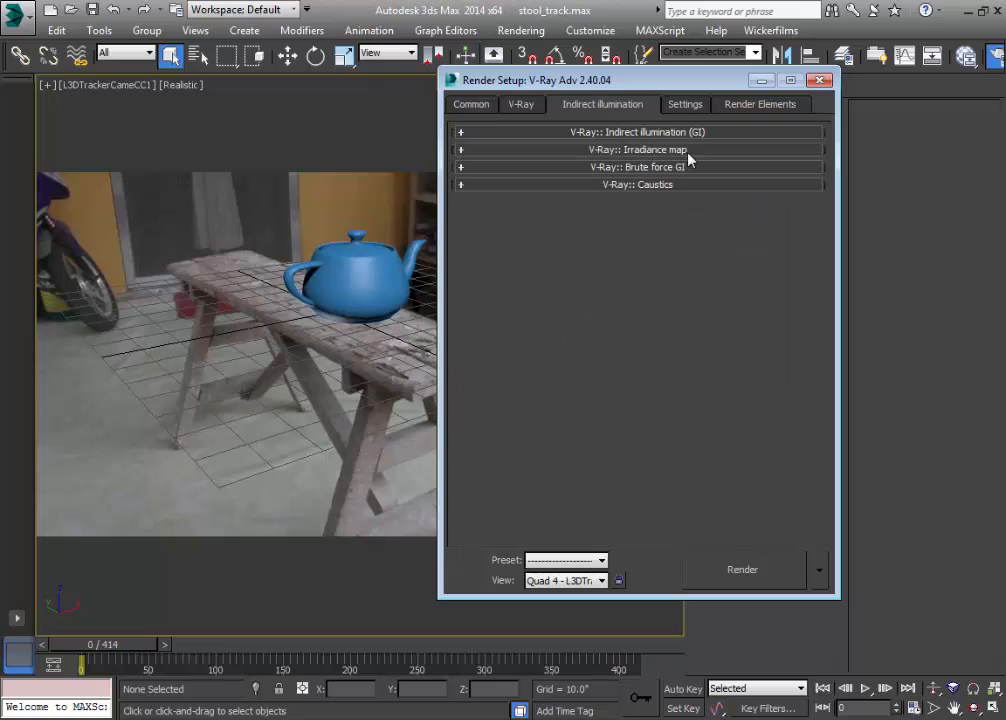
Change the built-in preset of the V-Ray irradiance map
left_click(687, 151)
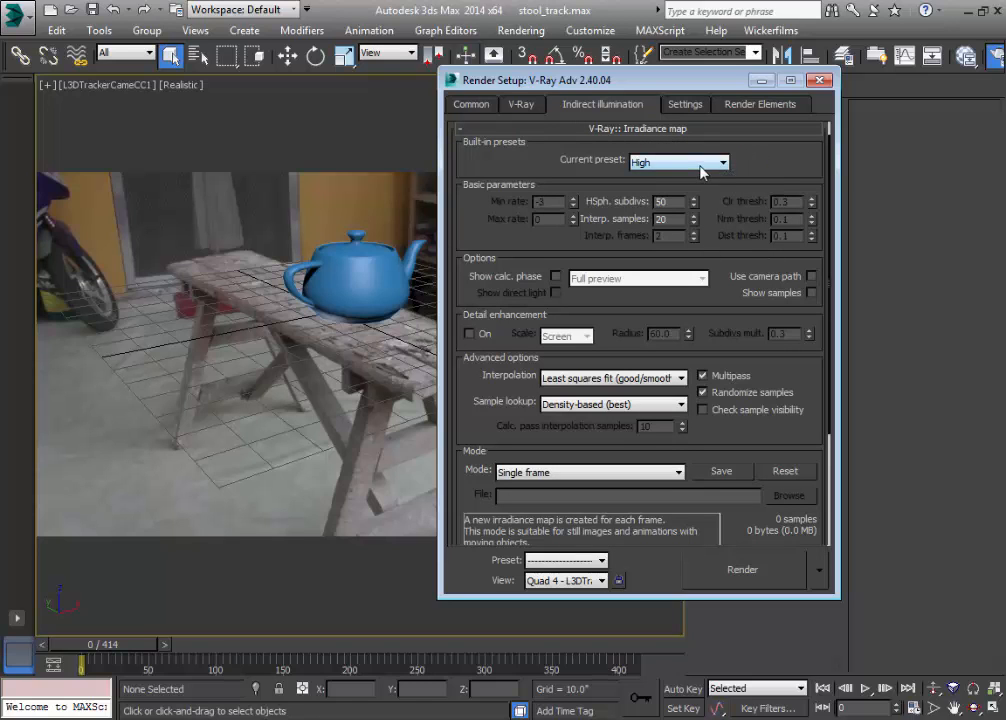
left_click(695, 164)
left_click(612, 160)
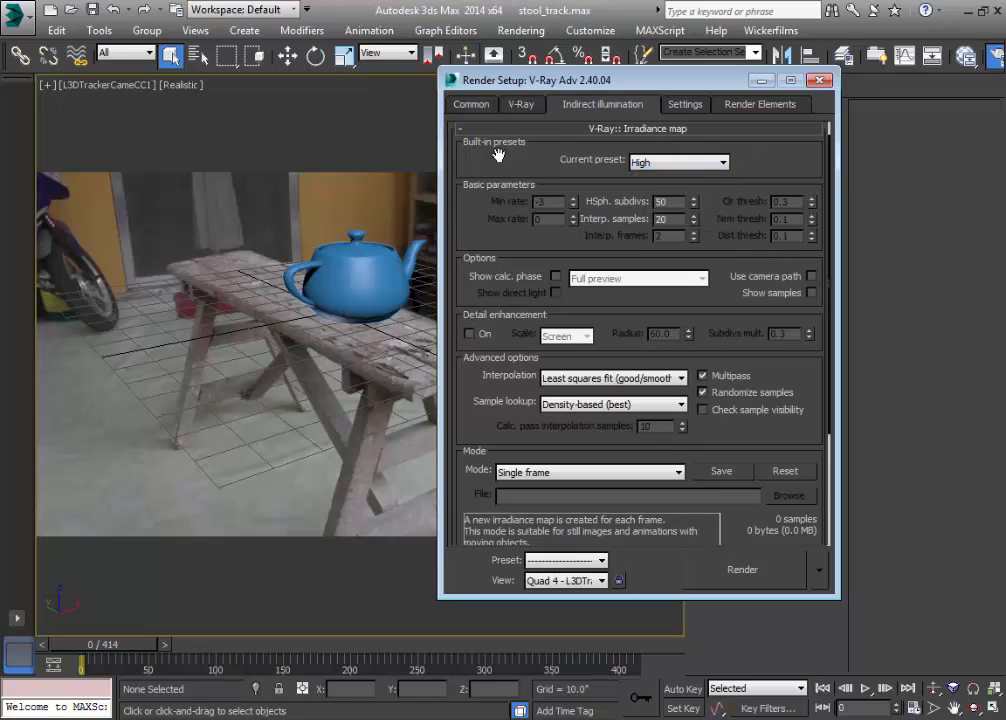
left_click(714, 162)
left_click(668, 203)
left_click(683, 104)
left_click(630, 105)
Set the render output size to the HDTV (video) preset at 1280x720
left_click(470, 105)
scroll(627, 277, "down", 3)
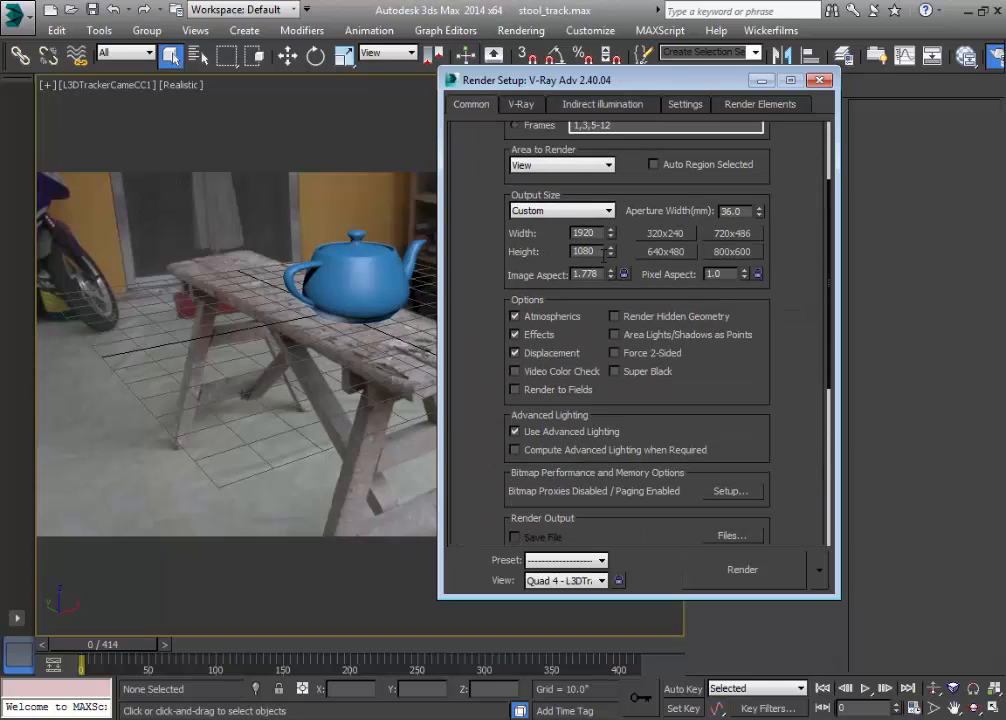
left_click(560, 210)
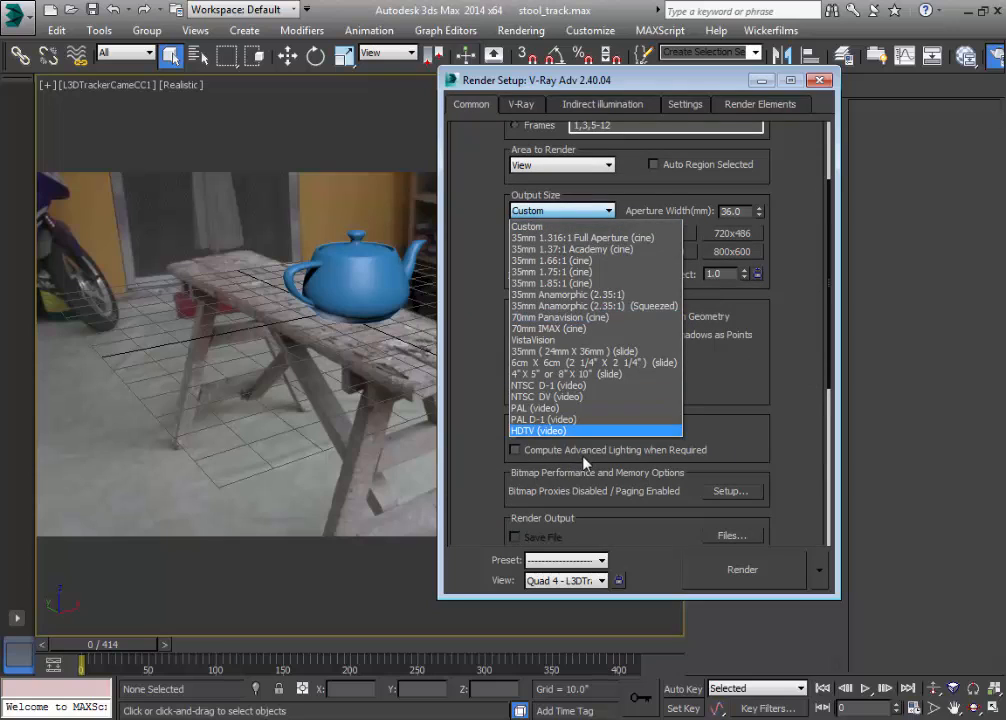
left_click(585, 431)
scroll(674, 195, "down", 2)
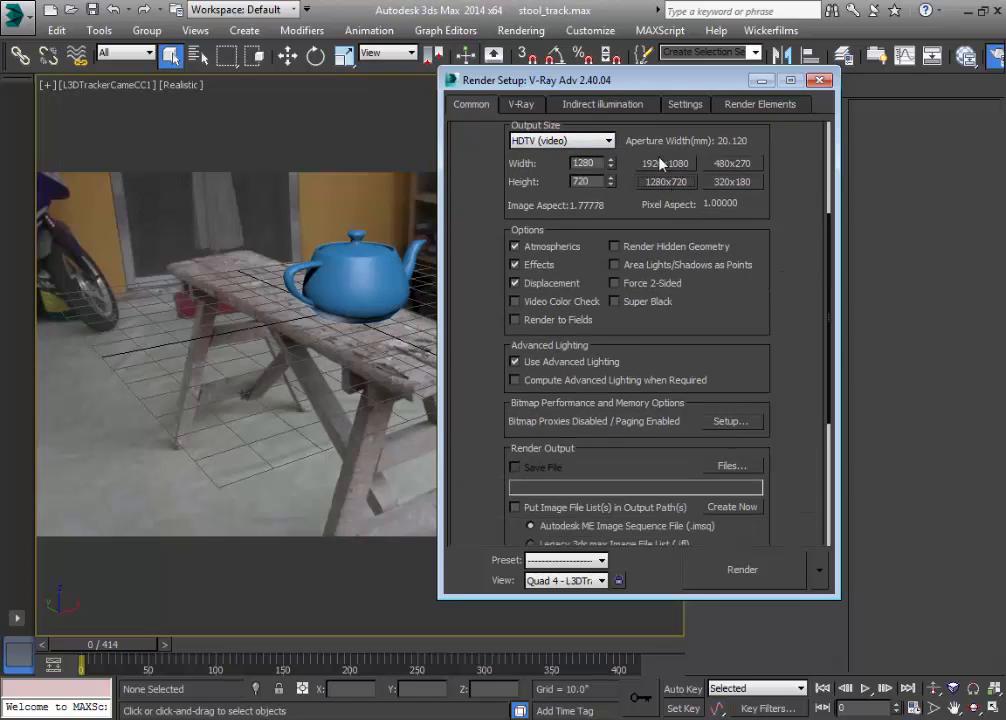
Close the render setup window
left_click_drag(807, 427, 782, 492)
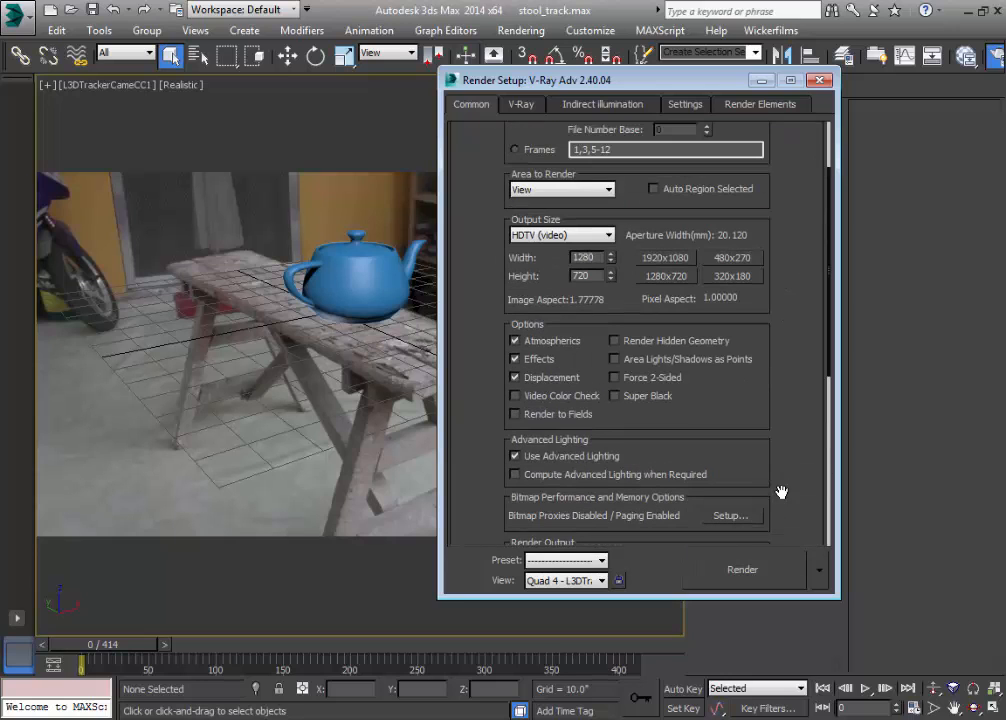
left_click(820, 79)
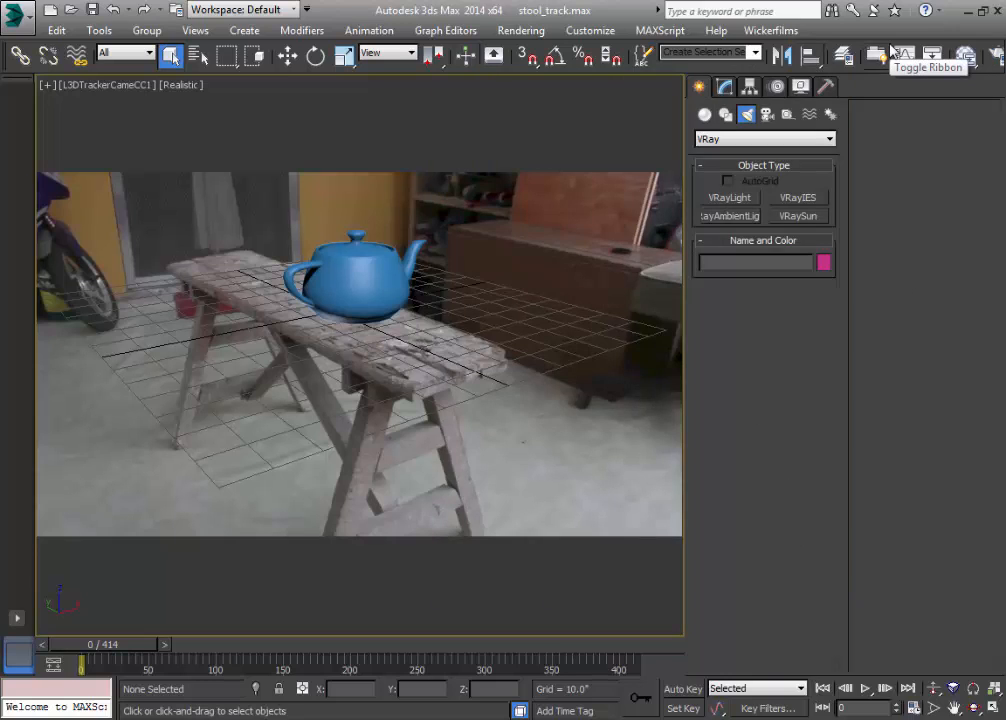
key("8")
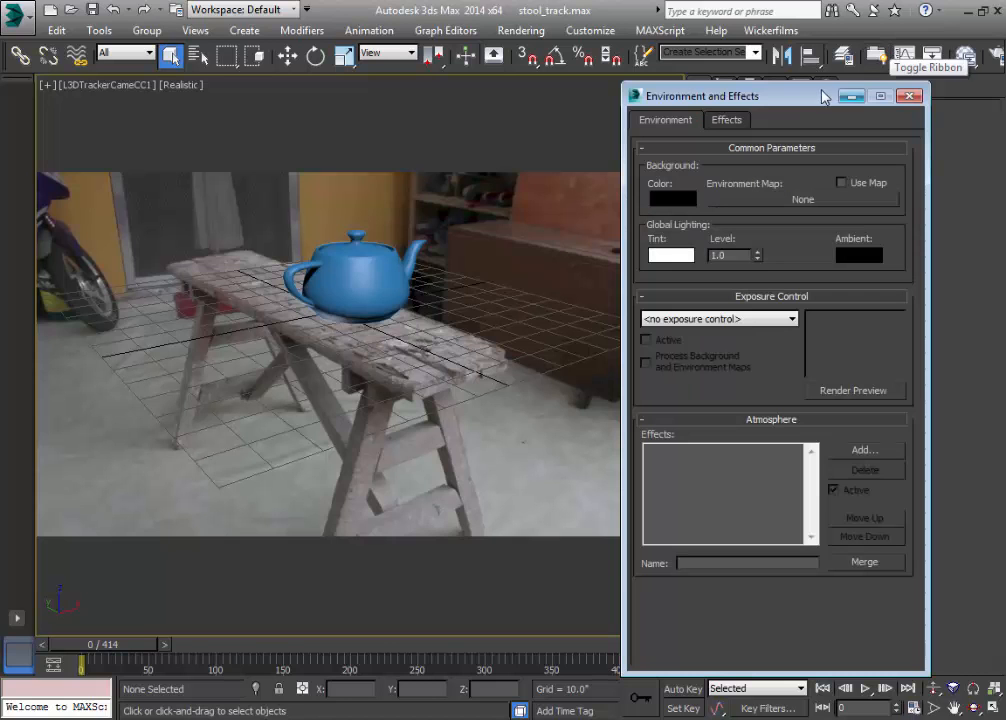
left_click_drag(807, 98, 789, 111)
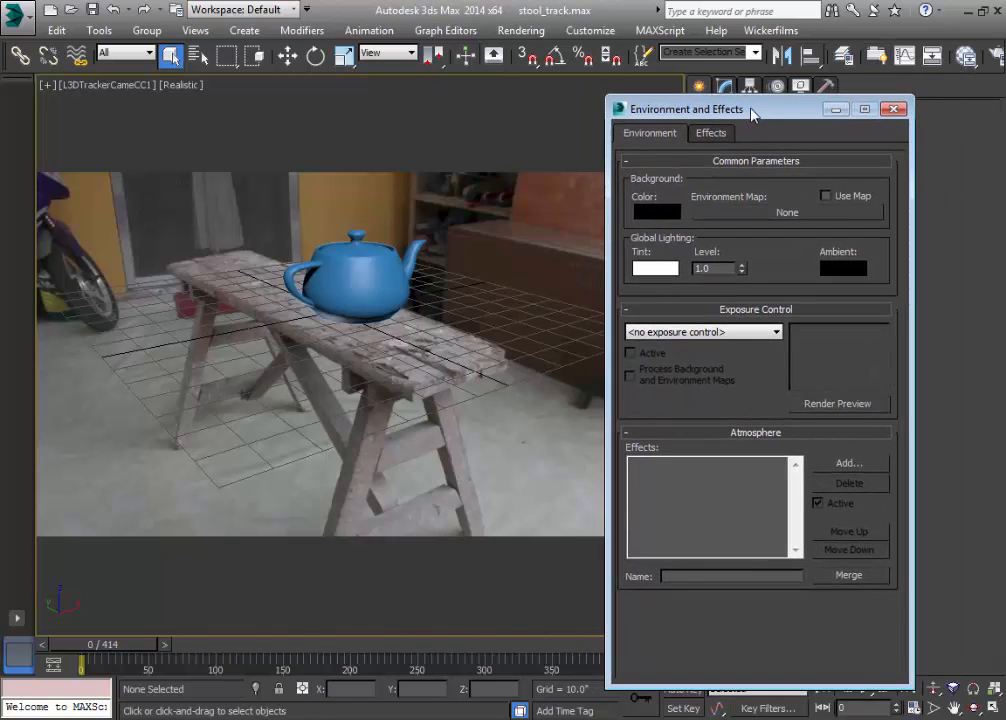
left_click(968, 57)
left_click_drag(501, 79, 246, 108)
left_click_drag(665, 118, 729, 119)
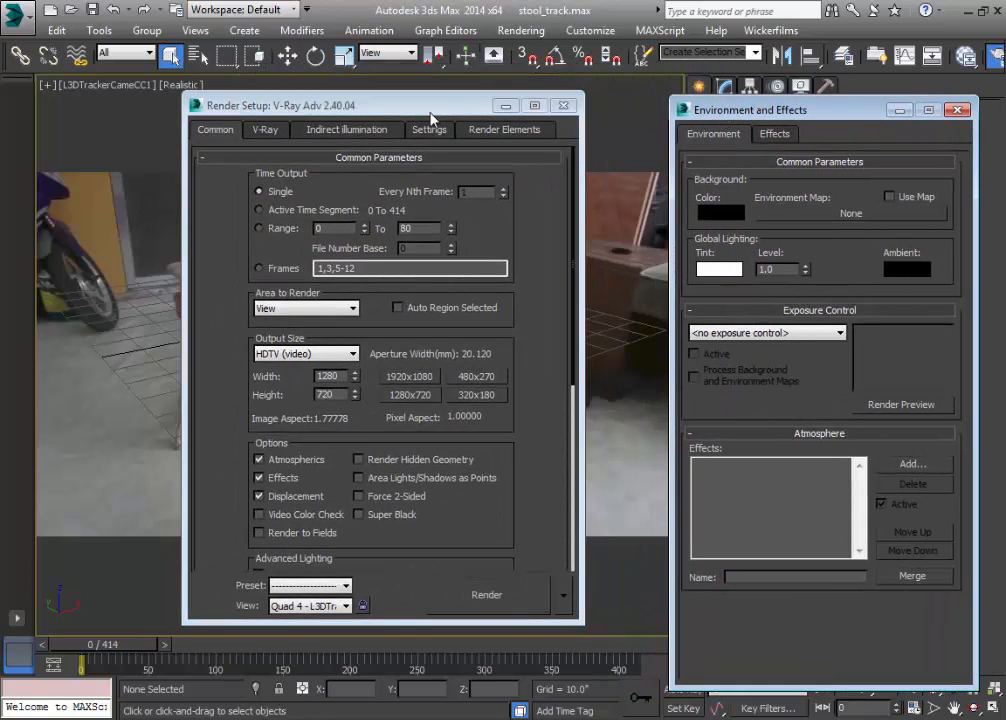
left_click_drag(430, 118, 522, 120)
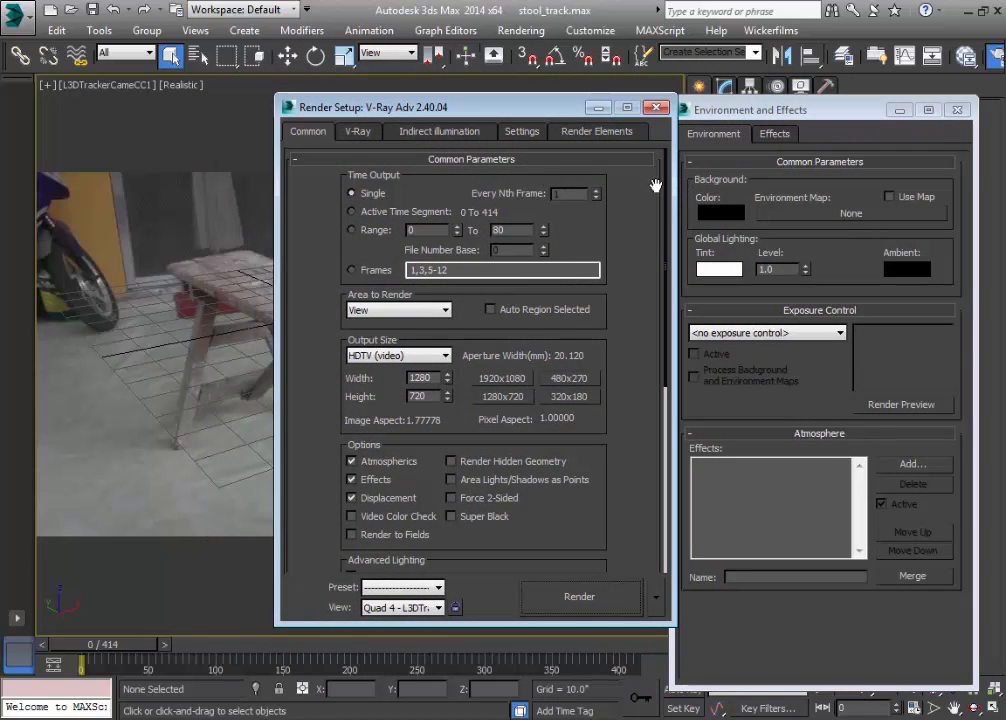
key("m")
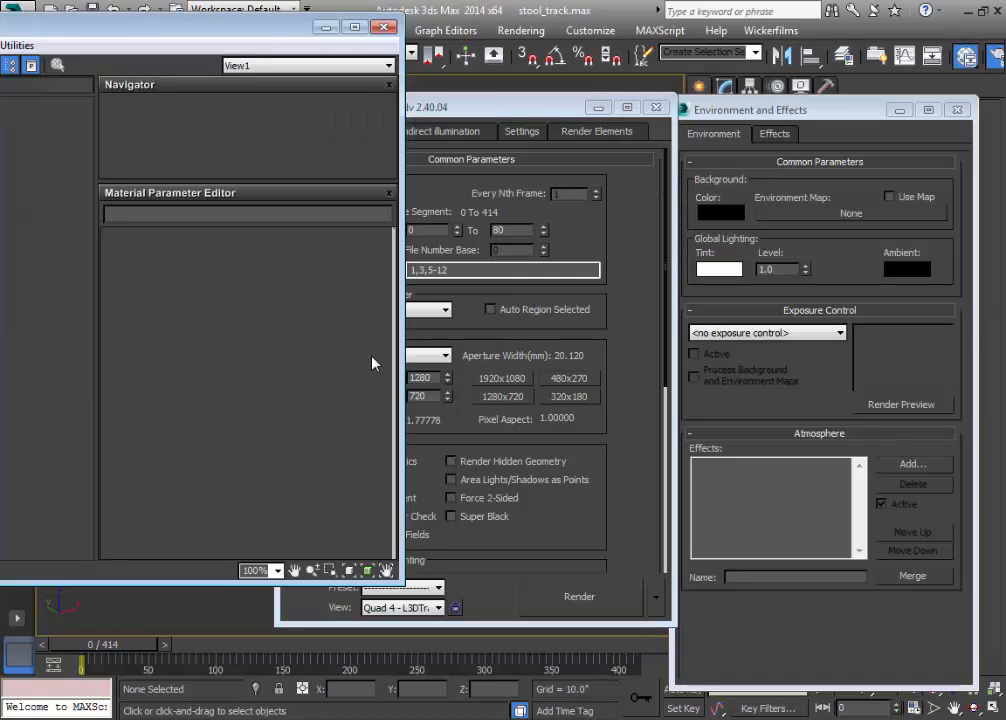
left_click_drag(170, 33, 437, 117)
left_click_drag(809, 110, 832, 100)
left_click_drag(526, 108, 734, 92)
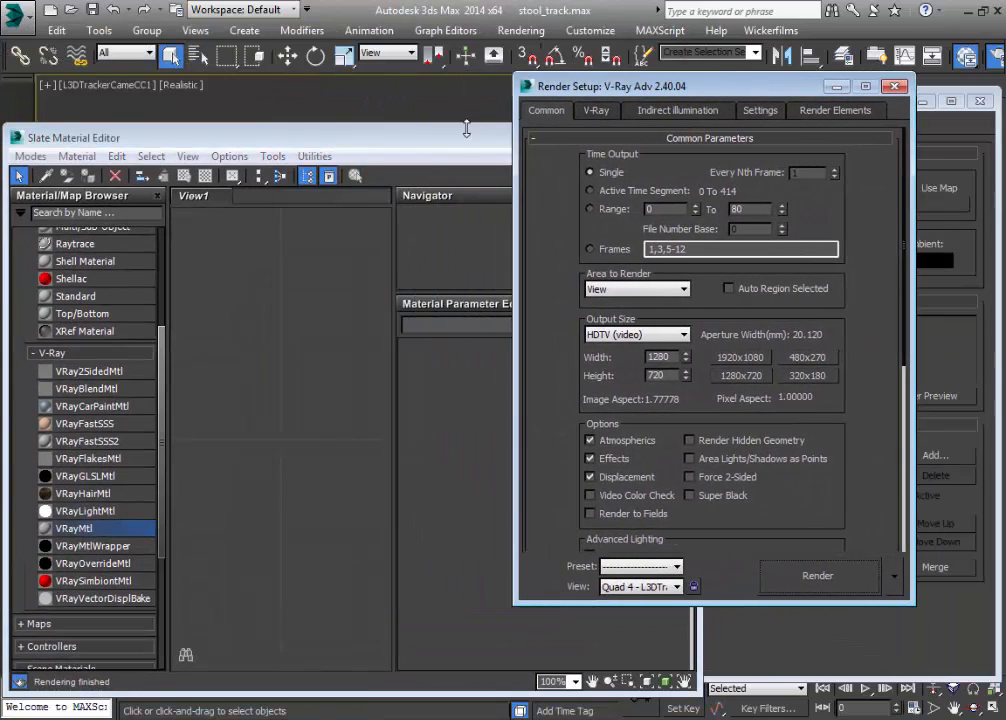
left_click_drag(343, 137, 339, 112)
left_click_drag(760, 97, 819, 138)
mouse_move(491, 118)
left_mouse_down()
mouse_move(476, 355)
mouse_move(504, 103)
left_mouse_up()
left_click(695, 98)
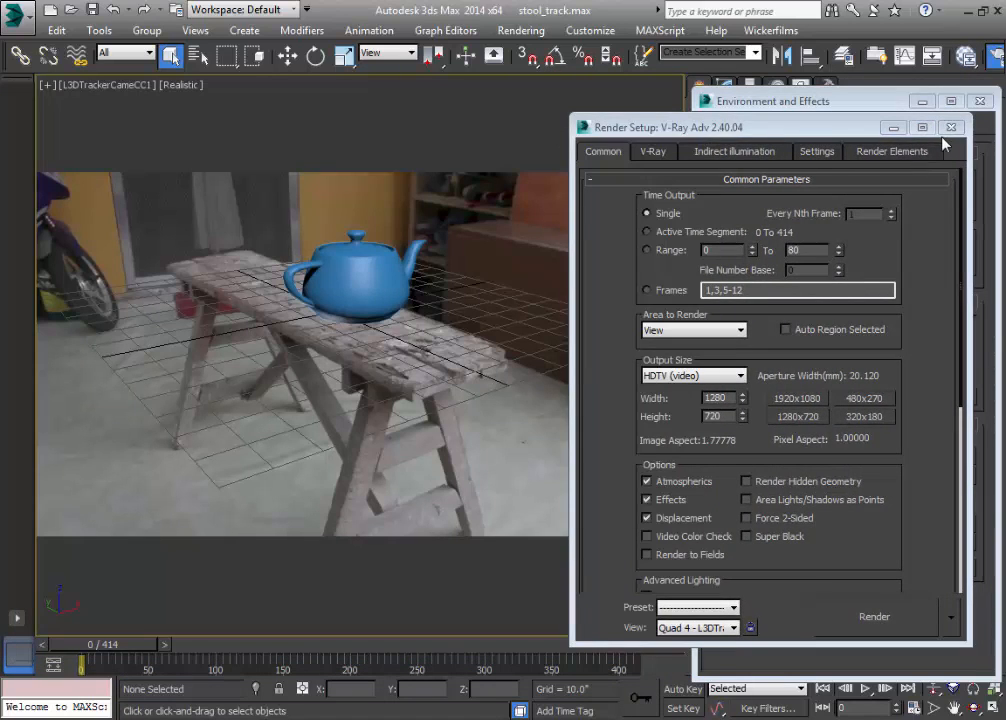
left_click(951, 127)
left_click(980, 101)
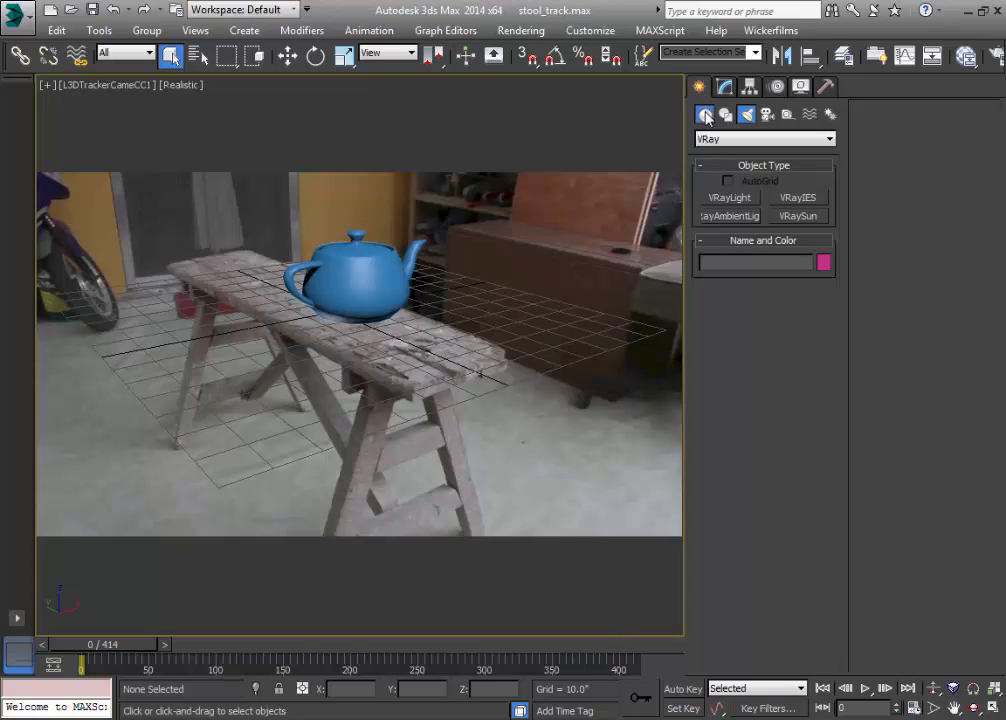
Create a standard plane about 187" long and 192" wide around the teapot in the Top view
left_click(705, 114)
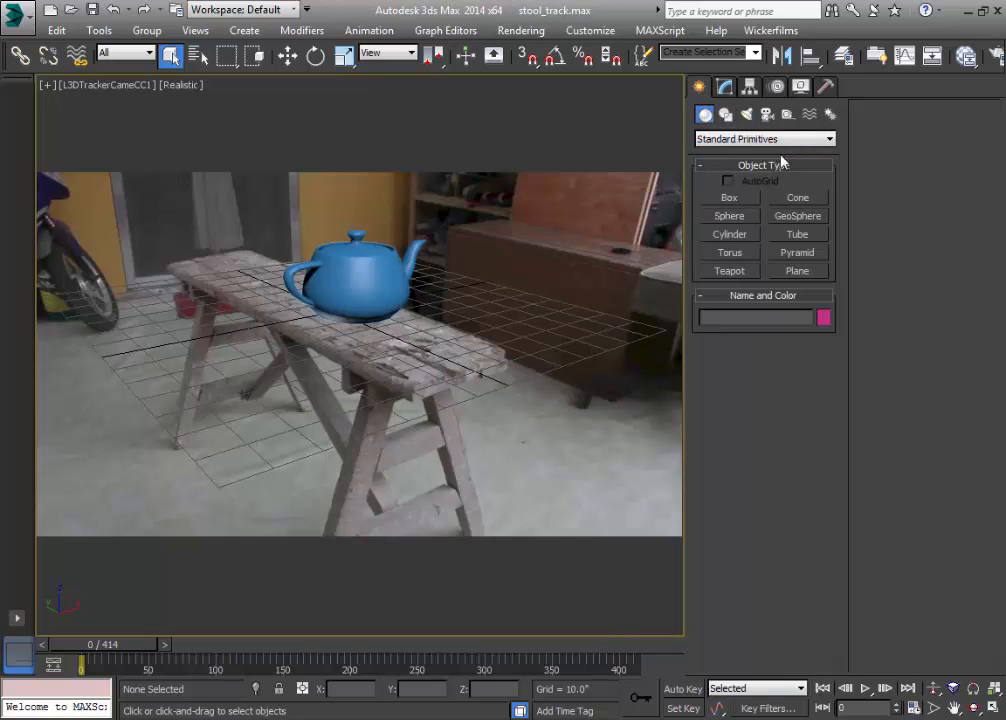
left_click(792, 273)
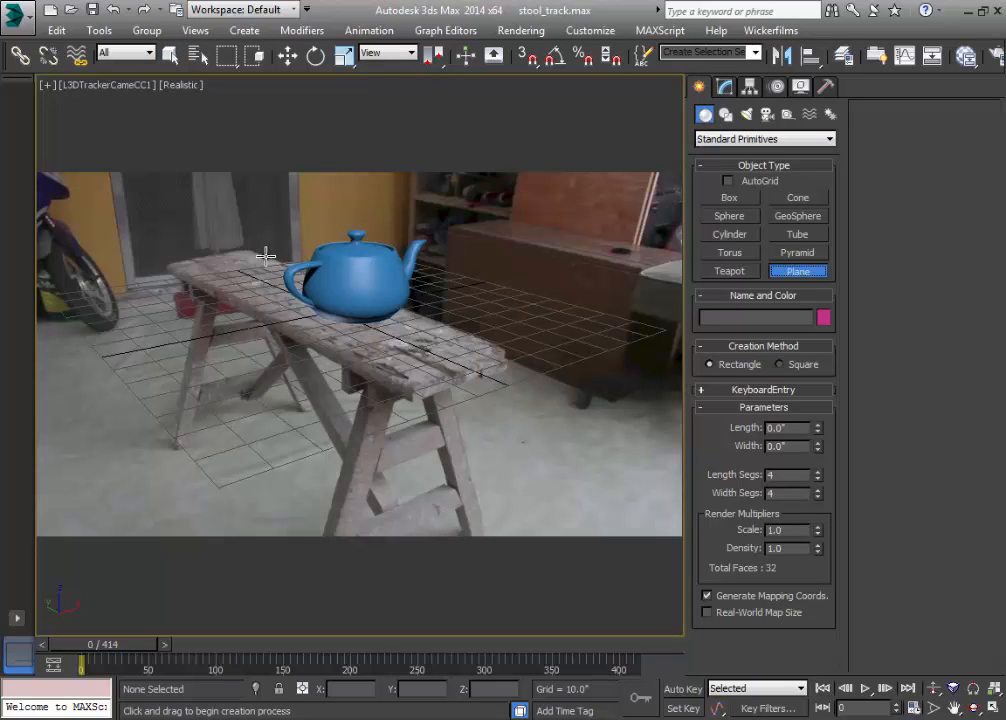
key("alt+w")
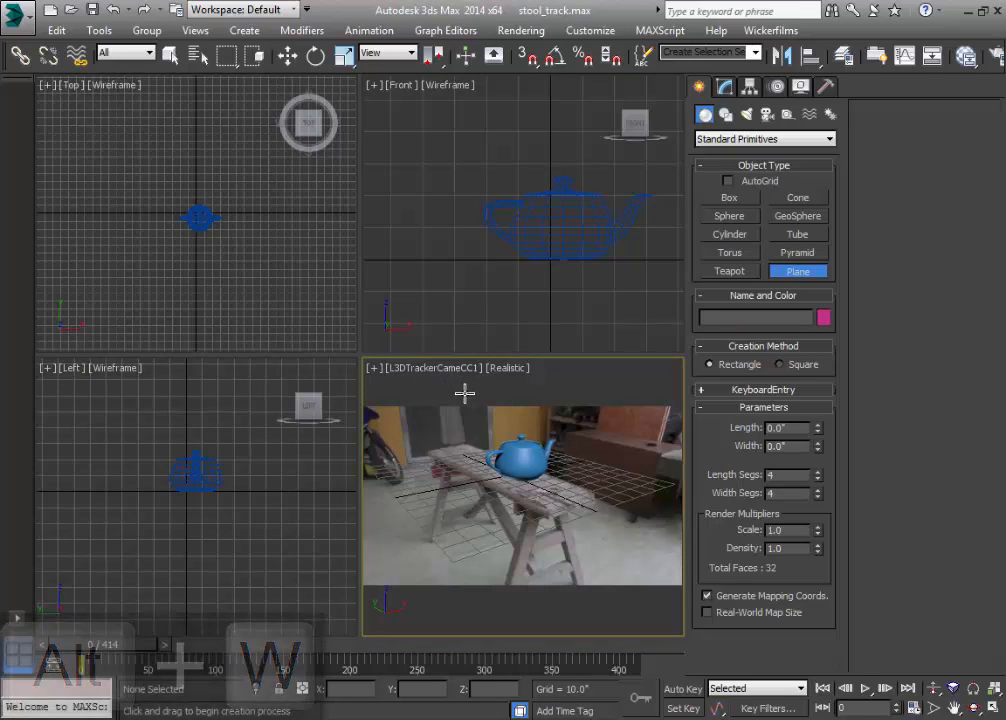
key("p")
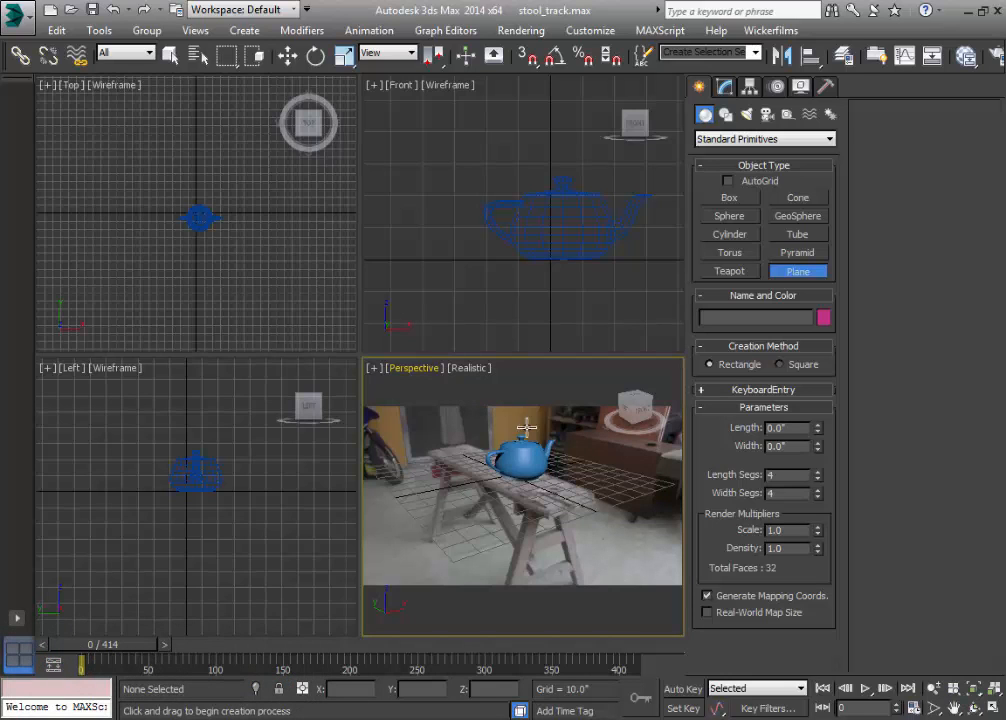
middle_click_drag(523, 422, 511, 446)
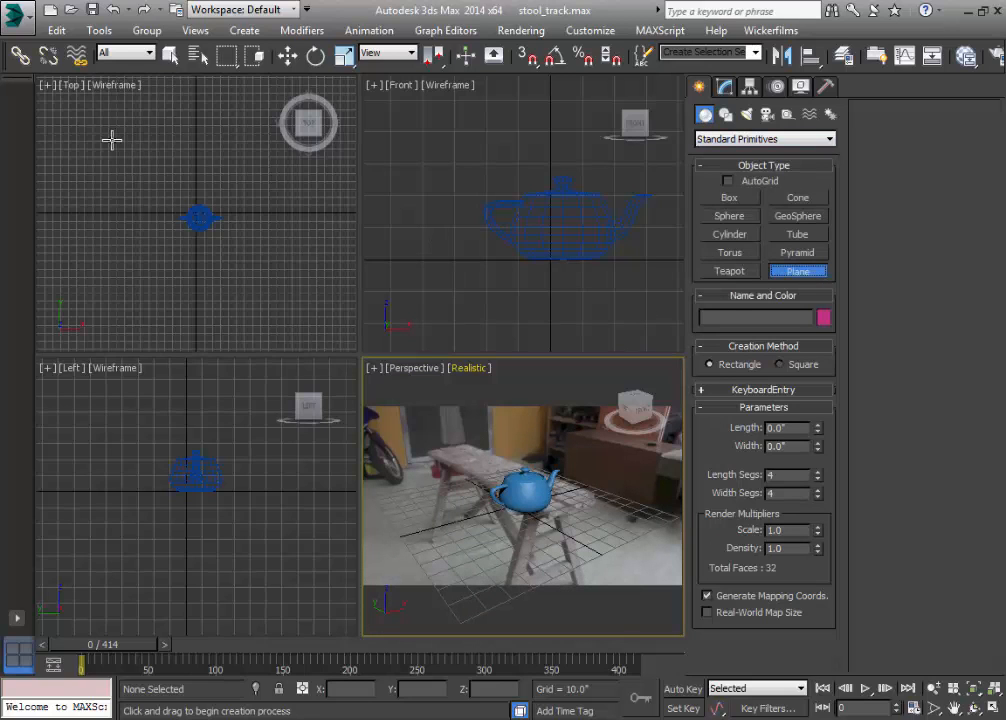
left_click_drag(106, 124, 259, 272)
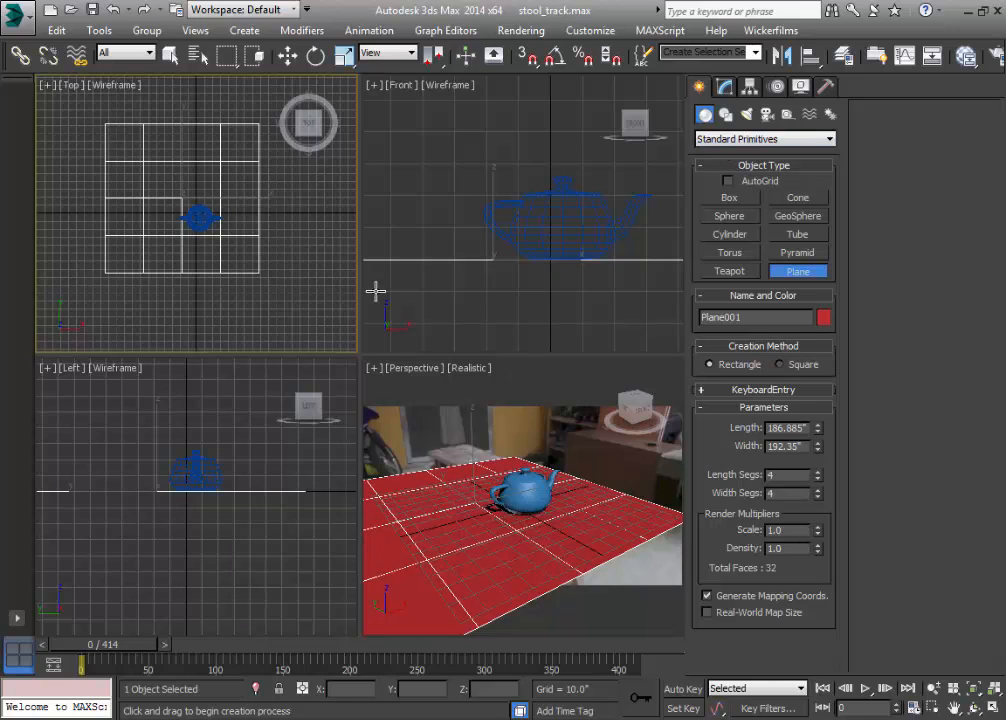
End plane creation and switch the perspective view back to the L3DTrackerCameCC1 camera
left_click(172, 62)
left_click(606, 415)
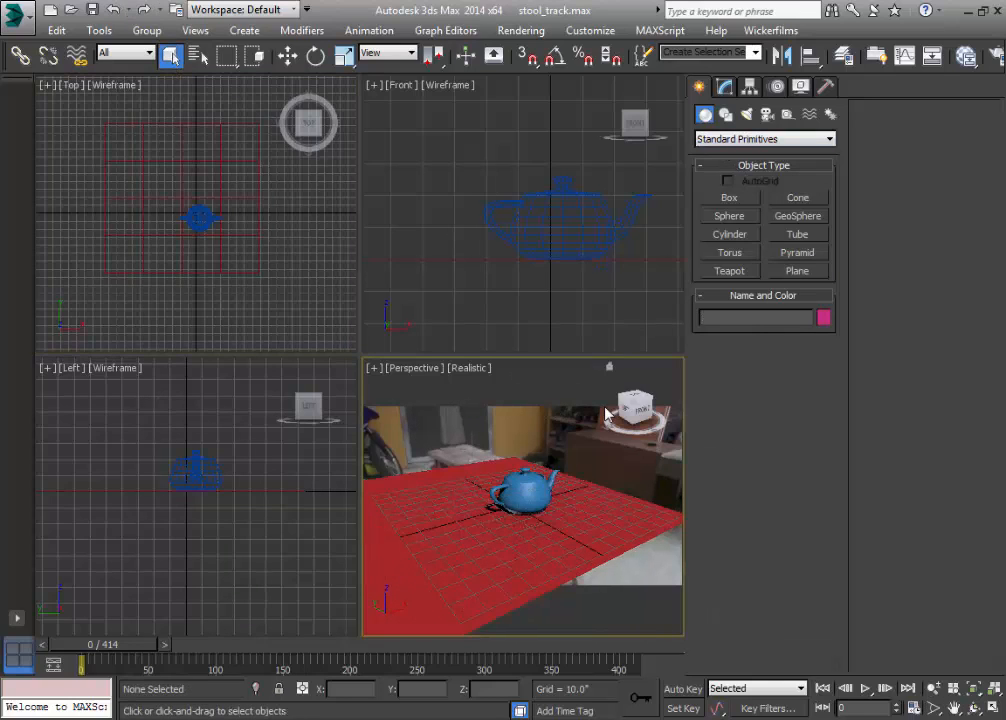
key("c")
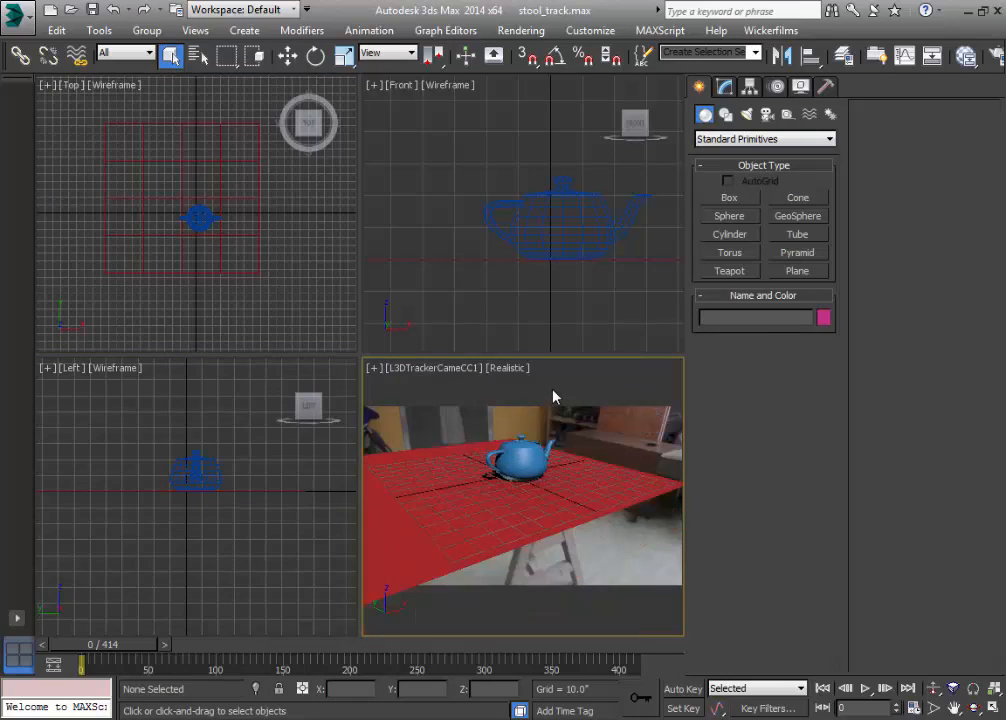
Narrow the plane to a width of about 61.55" and move it along X to about 8.27"
left_click(408, 490)
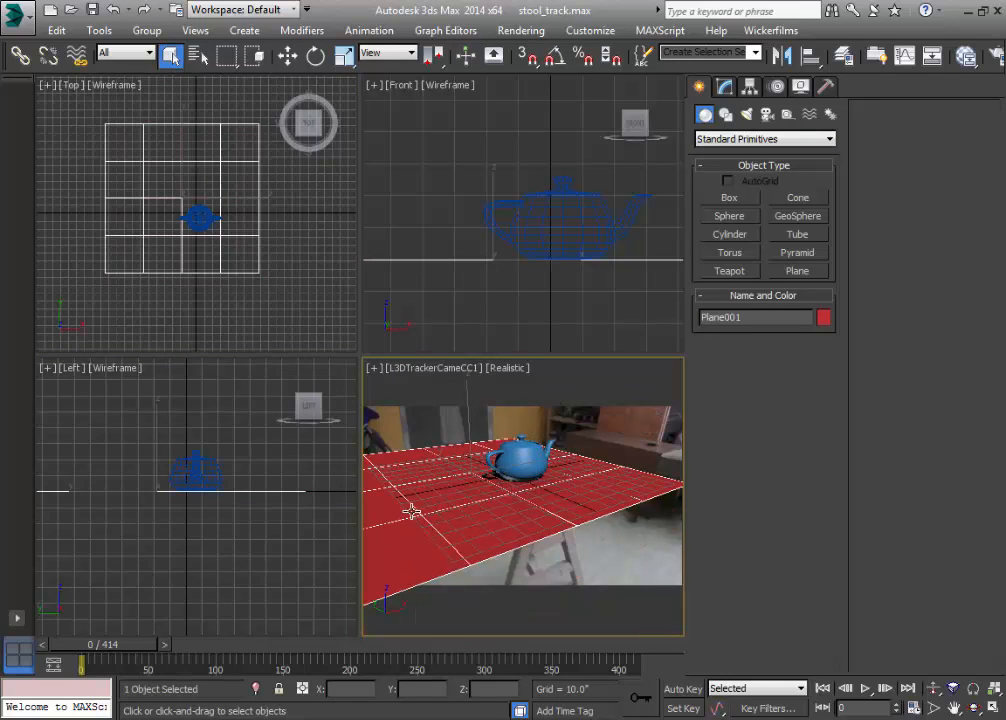
left_click(725, 86)
left_click_drag(817, 352, 811, 406)
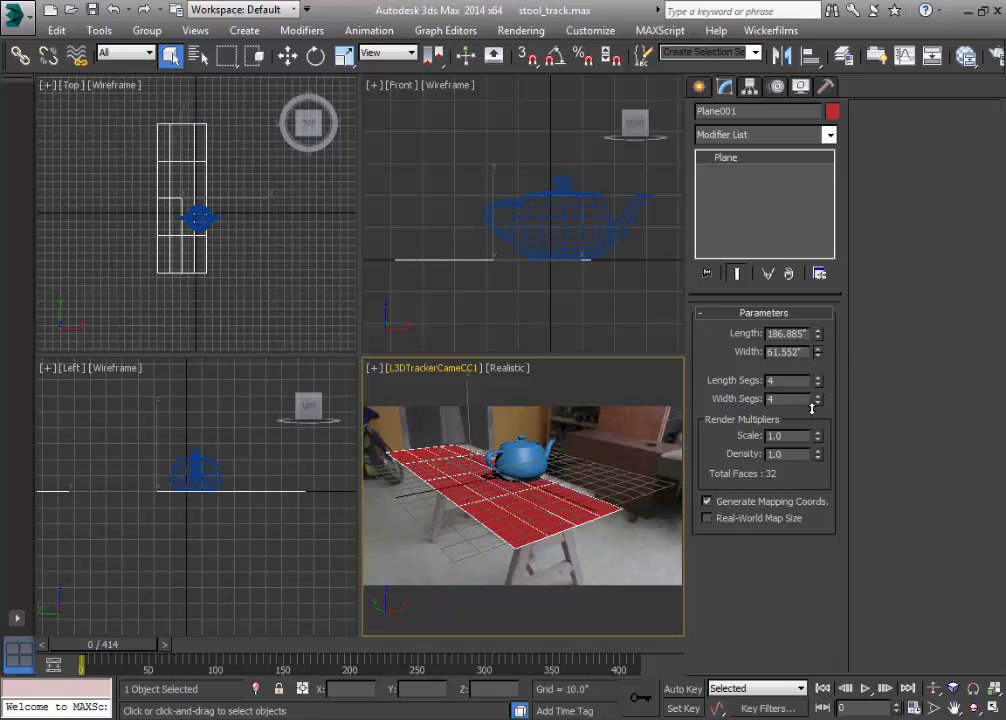
left_click(201, 190)
left_click(164, 191)
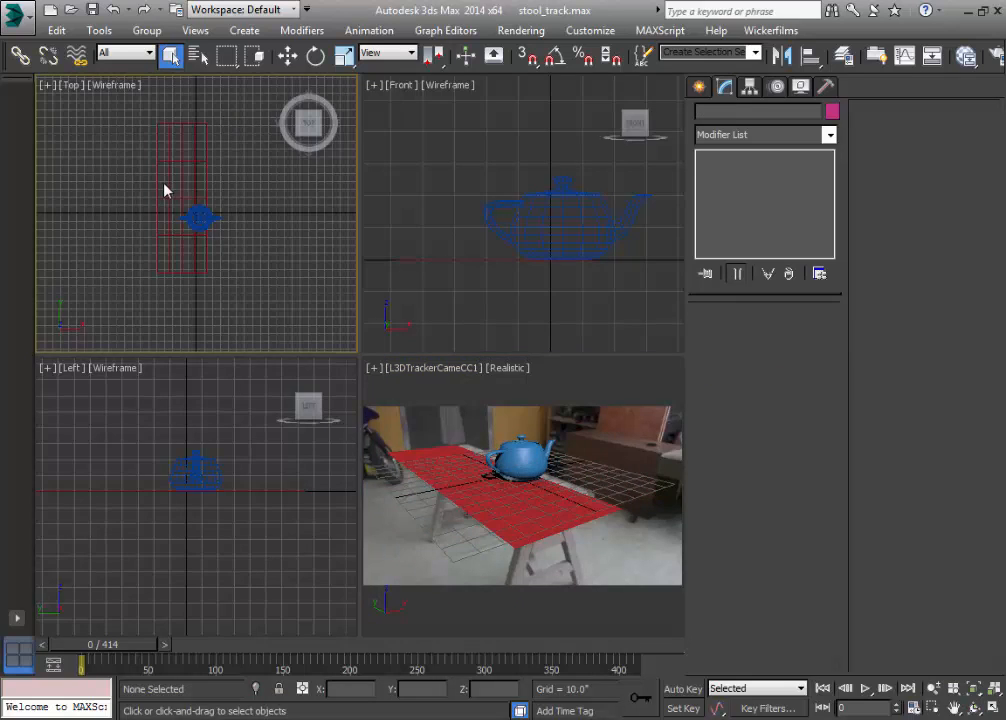
left_click(168, 193)
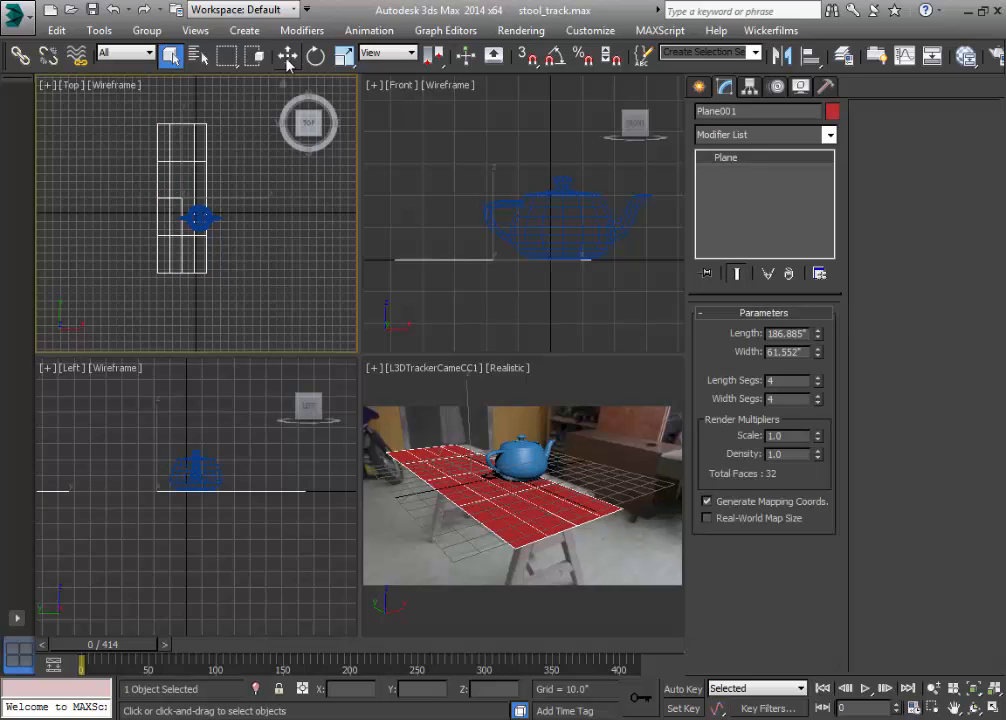
key("w")
left_click_drag(247, 200, 269, 197)
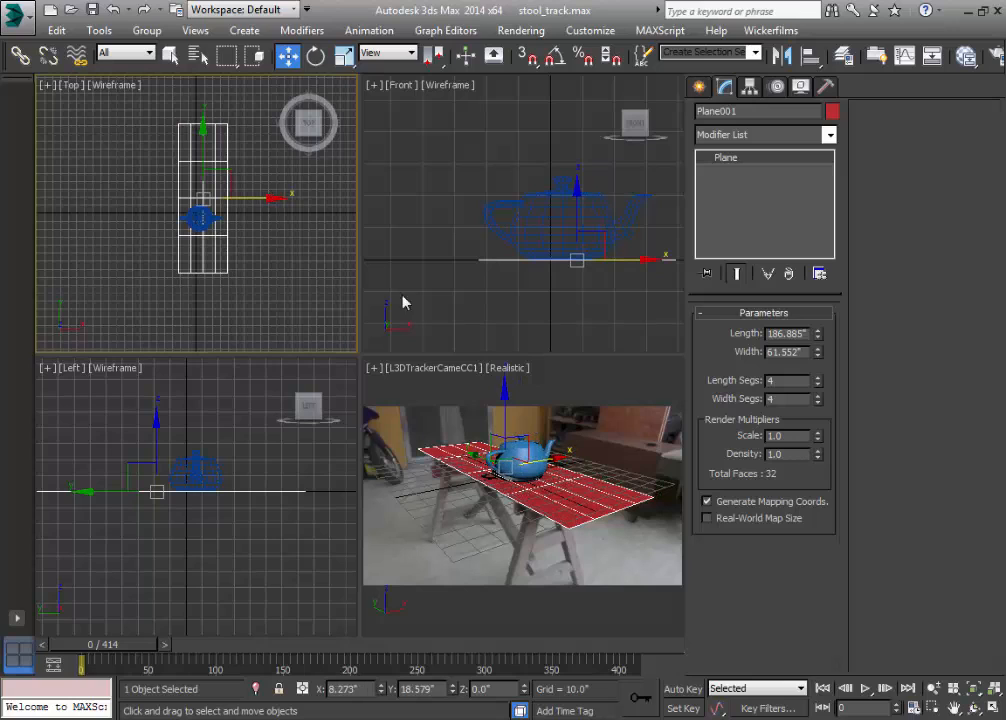
Fit the plane to the bench top with length about 168.2" and width about 47.4", moved to about X 1.72", Y 26.2"
mouse_move(817, 333)
left_mouse_down()
mouse_move(824, 349)
mouse_move(820, 341)
left_mouse_up()
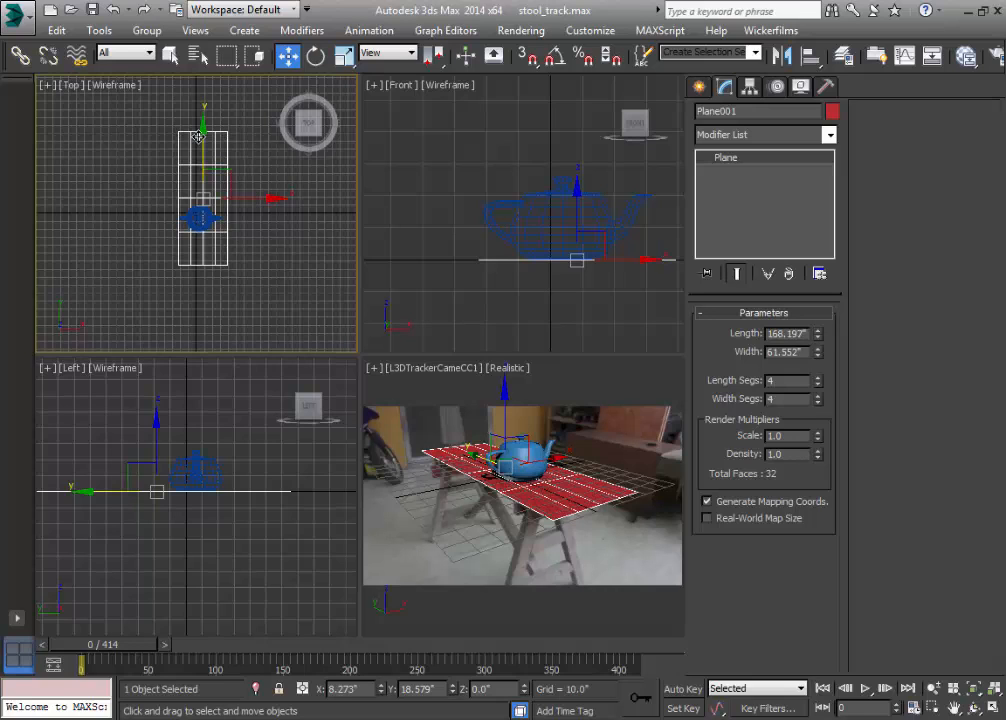
left_click_drag(203, 133, 205, 129)
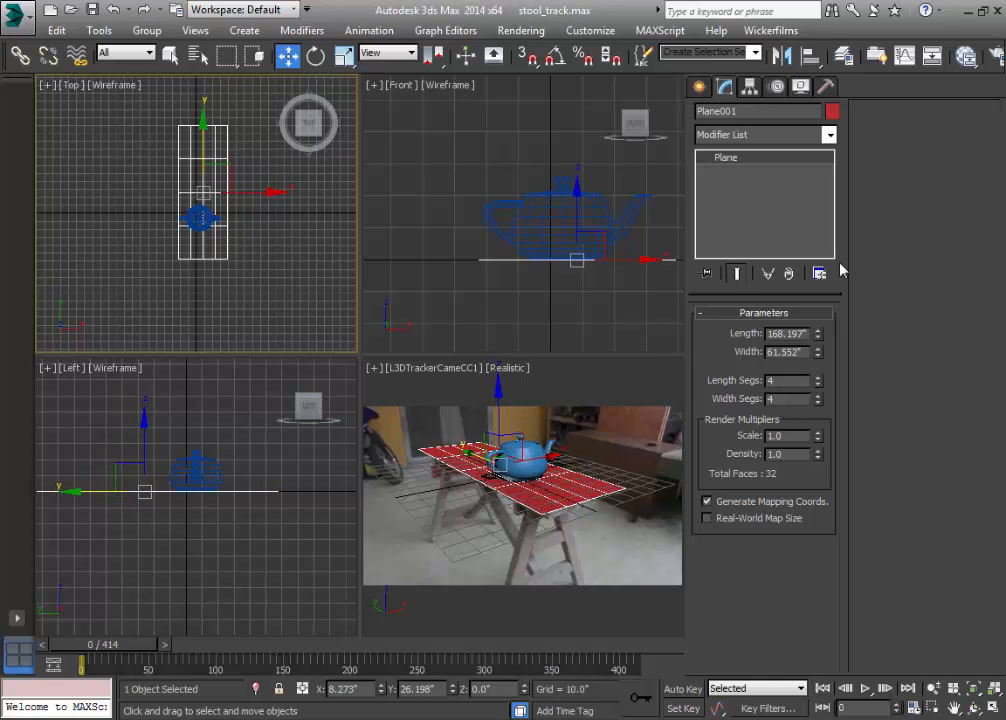
left_click(543, 498)
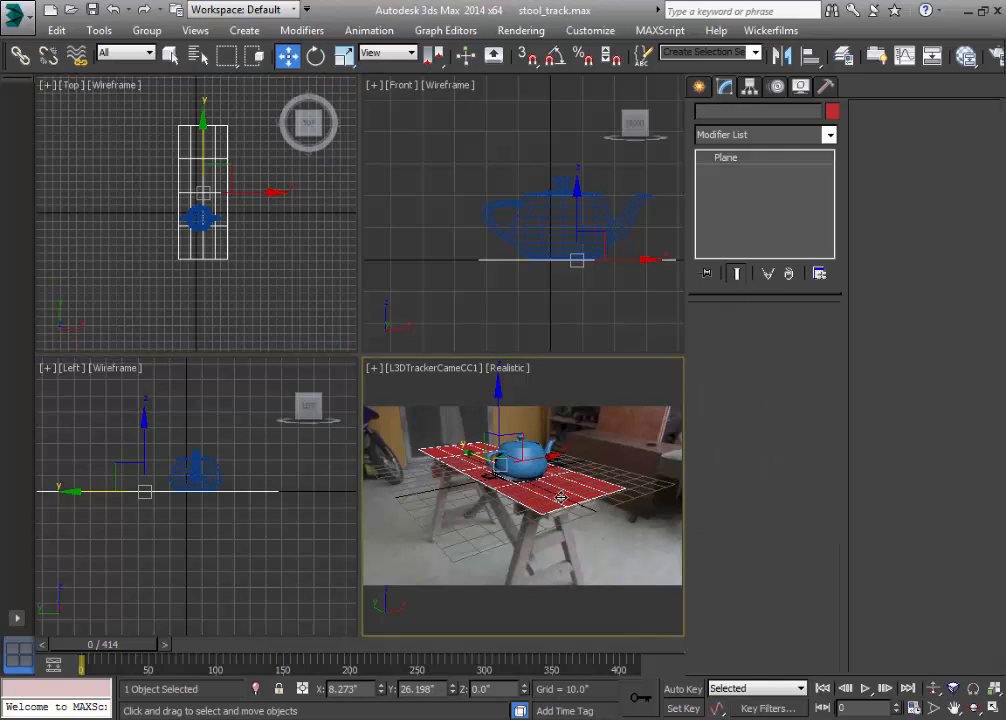
left_click_drag(818, 357, 805, 371)
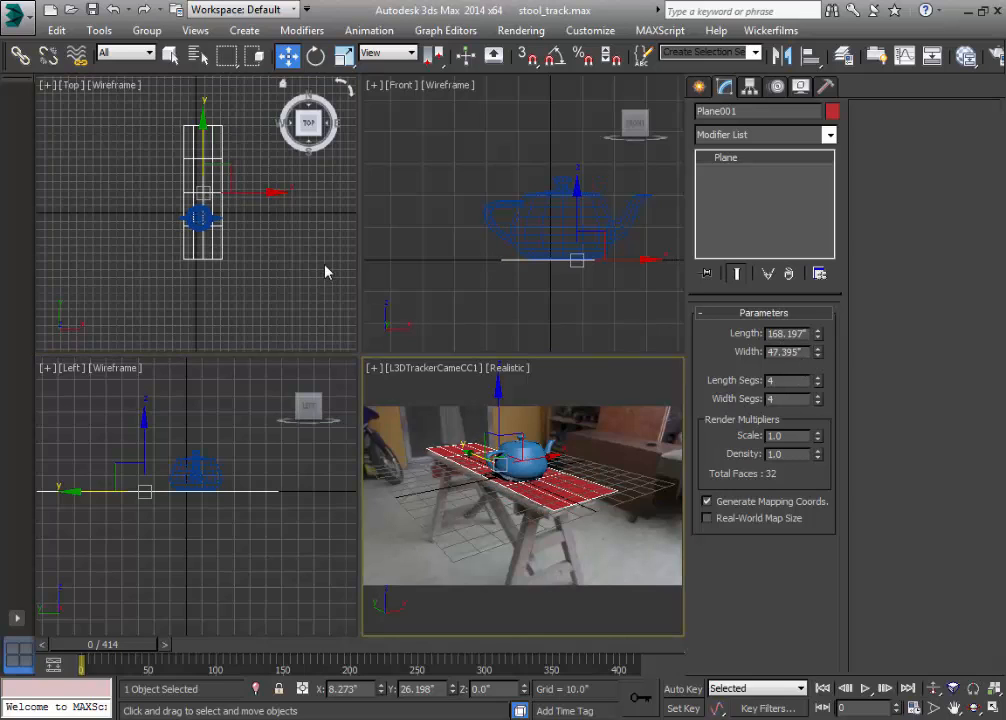
left_click_drag(270, 197, 265, 195)
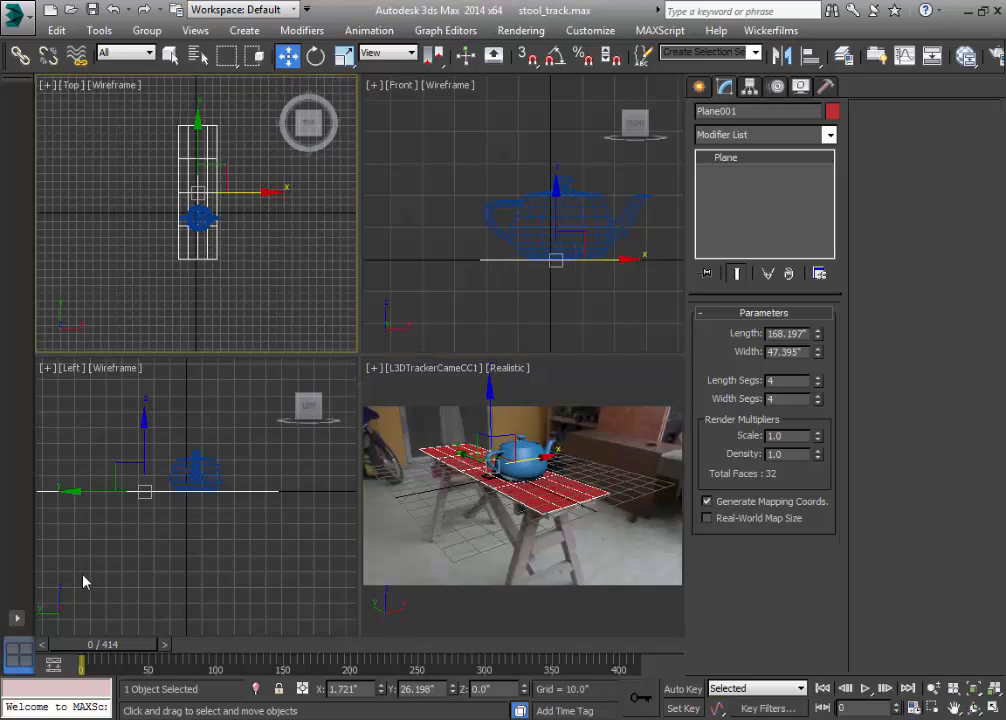
Check the plane's alignment with the bench around frames 88 and 175, ending back at frame 0
left_click(215, 650)
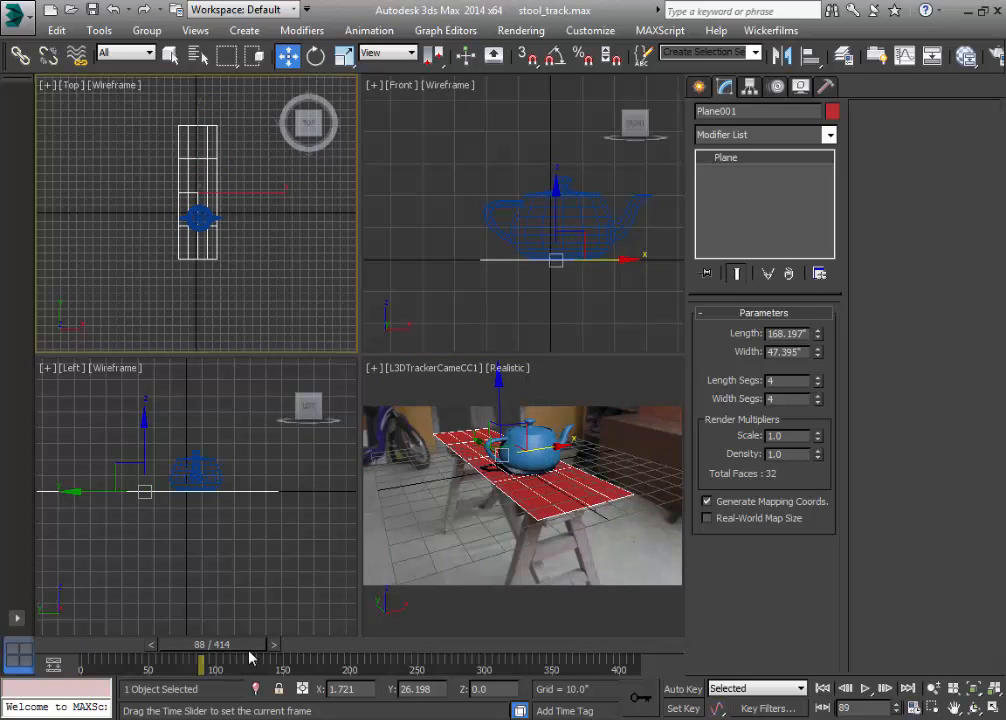
left_click(318, 655)
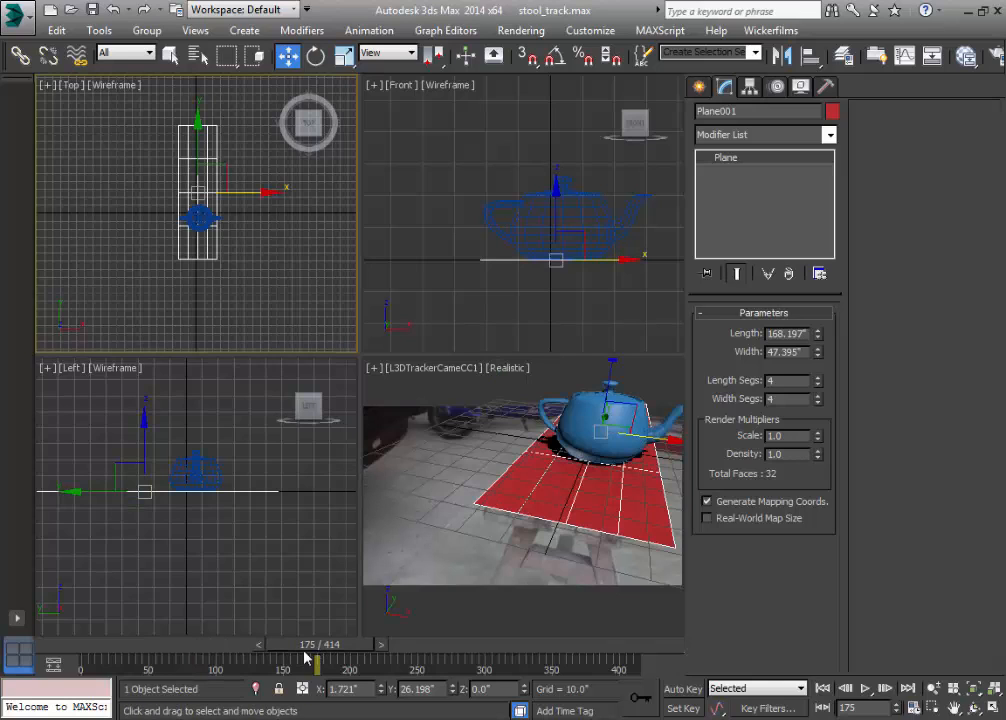
left_click_drag(304, 649, 50, 650)
Refine the plane's width to about 45.07" and shift it along X to about -1.54" to match the bench top
left_click_drag(818, 352, 820, 360)
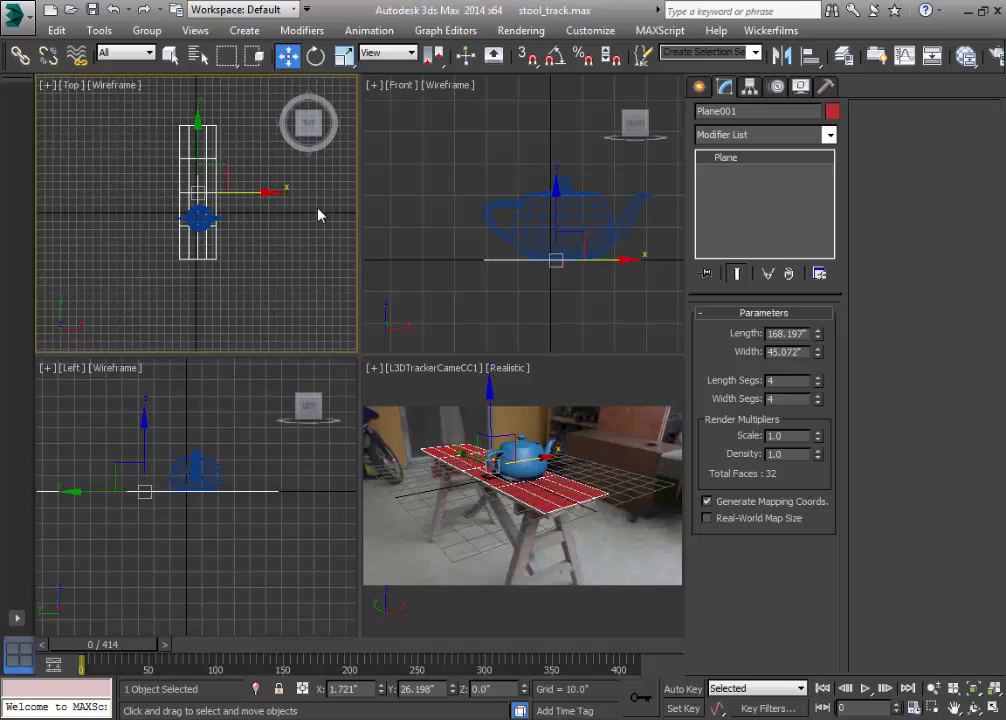
left_click(249, 182)
left_click(214, 180)
left_click_drag(266, 193, 265, 194)
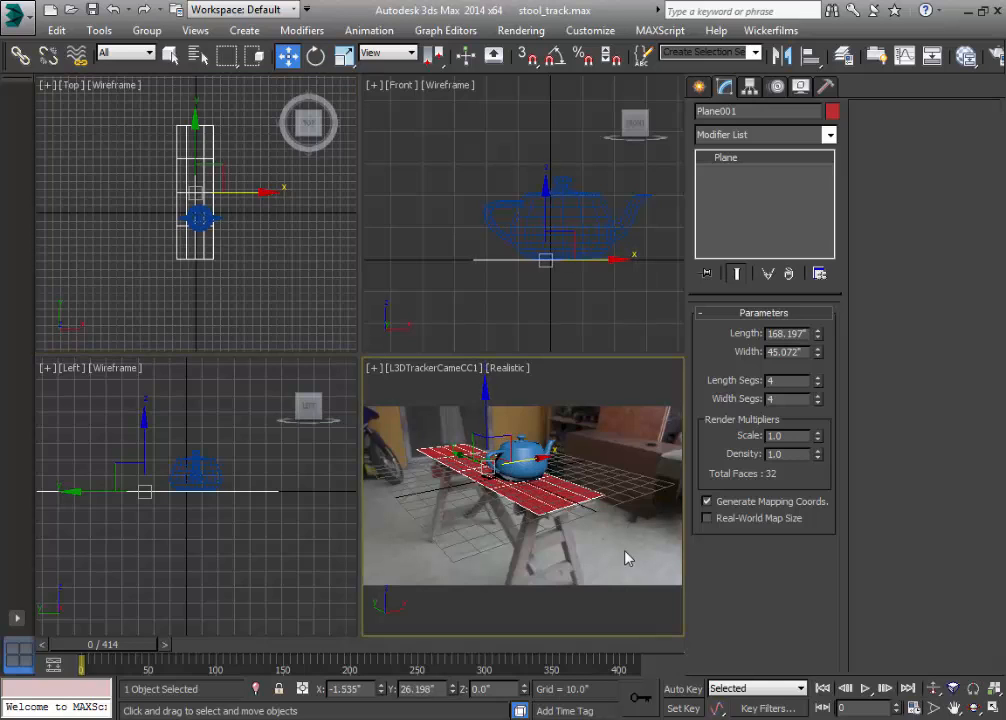
left_click(575, 470)
left_click(556, 510)
Create a VRaySun at about X 57.4", Y -143.7" aimed at the teapot, and accept adding the VRaySky environment map
left_click(700, 87)
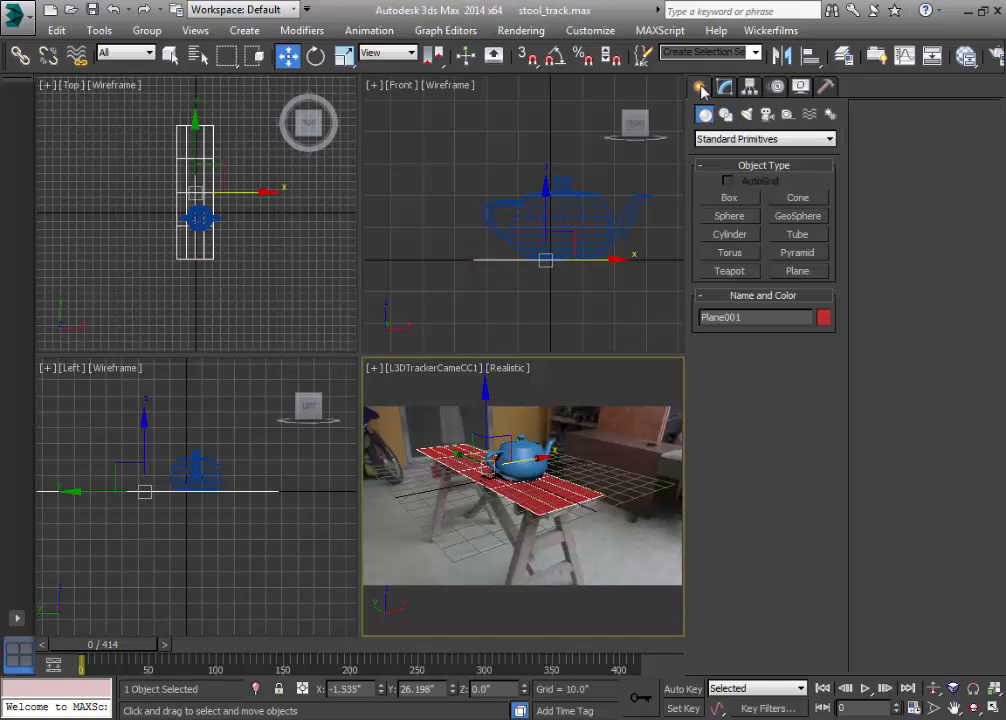
left_click(746, 114)
left_click(802, 140)
left_click(770, 178)
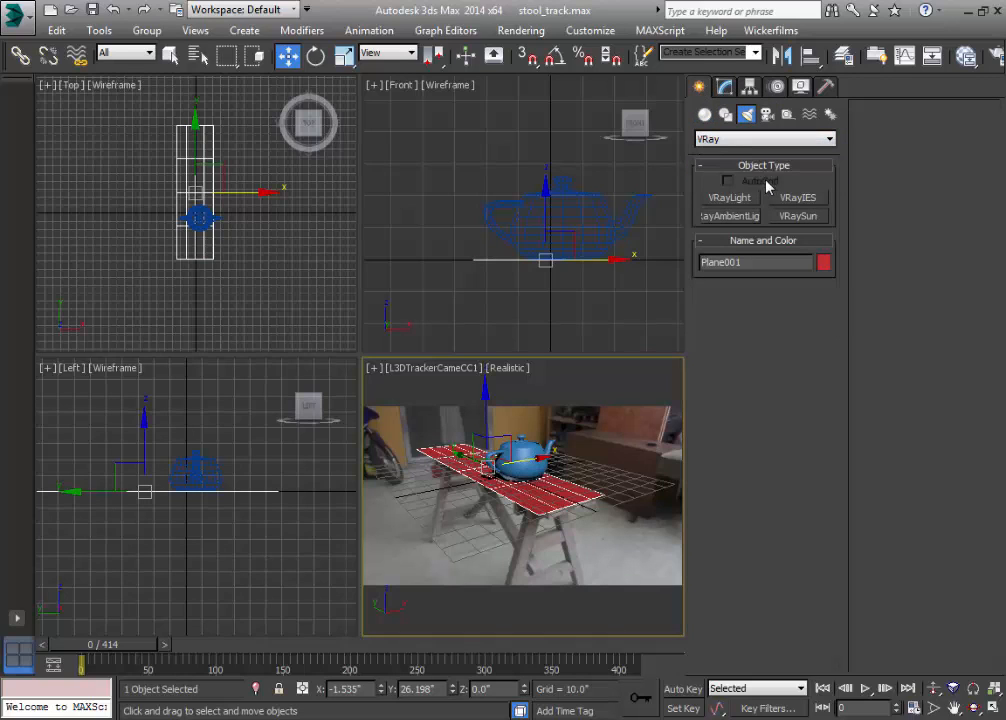
left_click(790, 218)
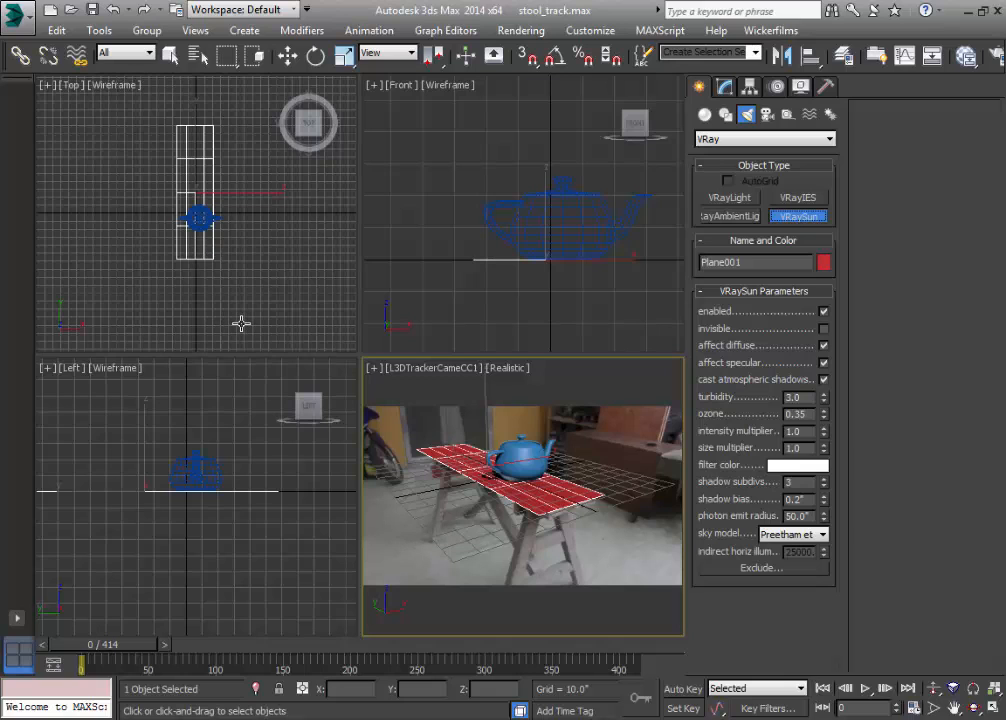
left_click_drag(242, 327, 198, 222)
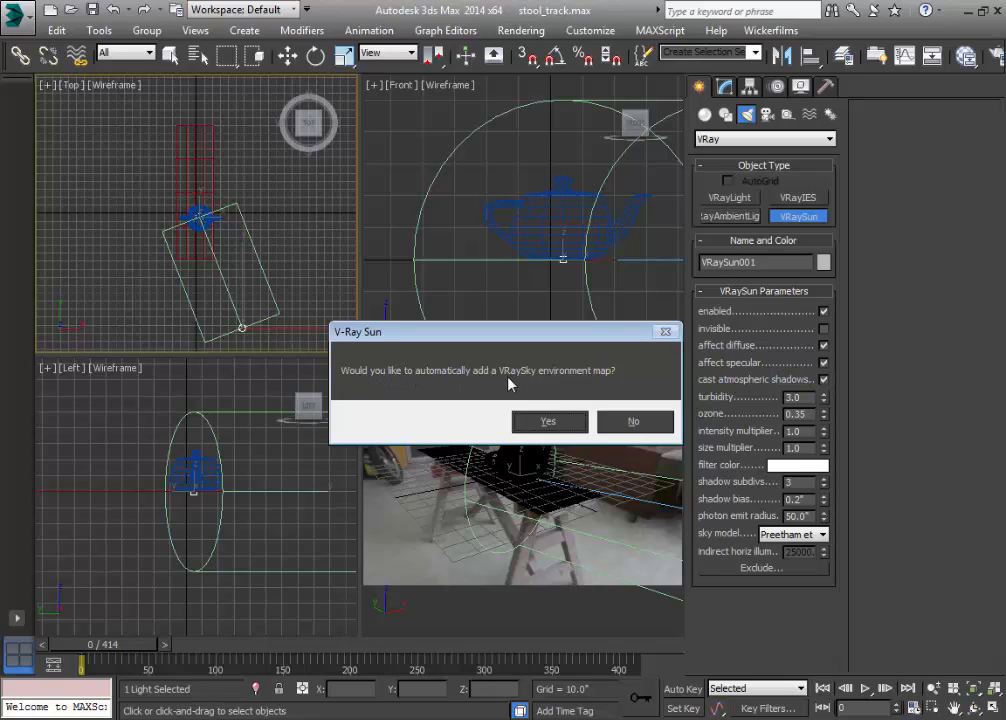
left_click(548, 423)
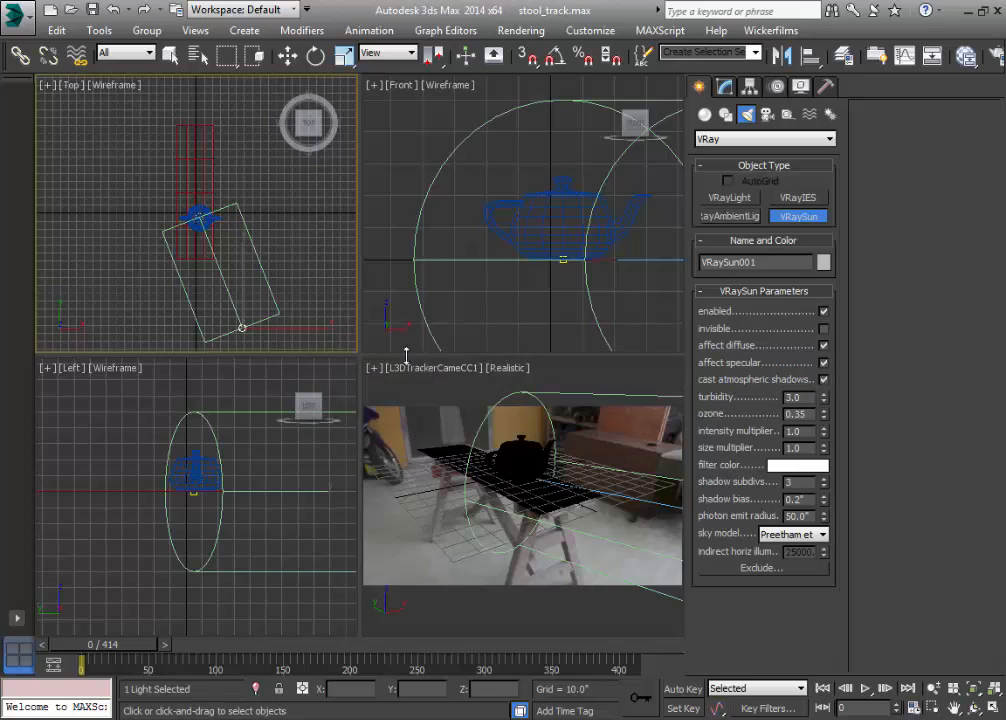
Raise the V-Ray sun above the teapot to a height of about 264.2"
left_click(287, 56)
left_click(270, 486)
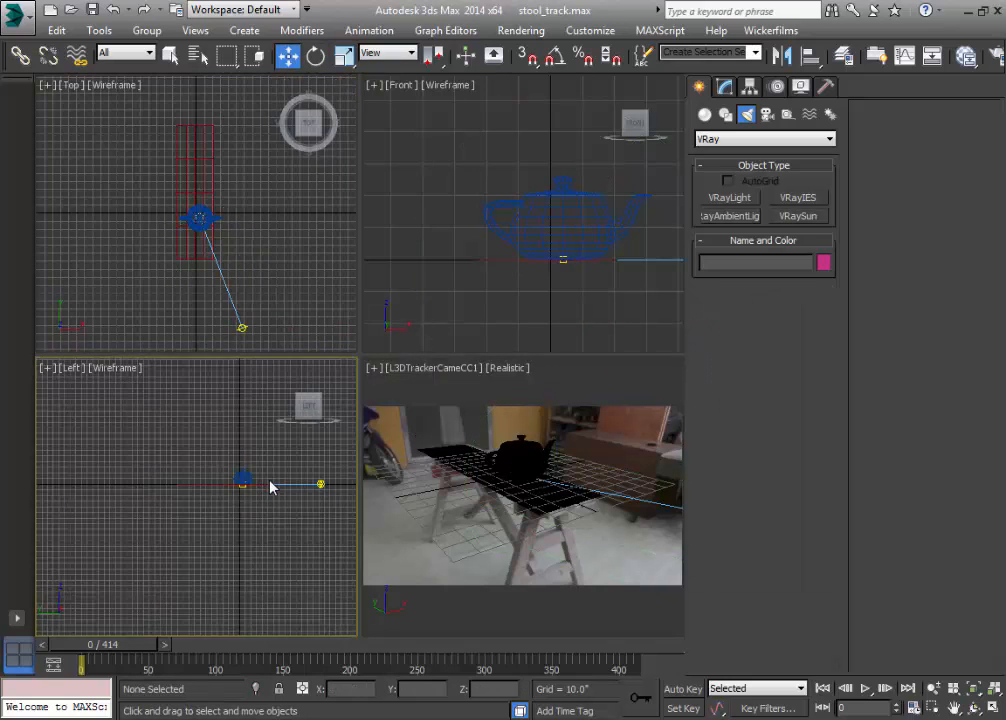
middle_click_drag(270, 486, 167, 484)
left_click(218, 472)
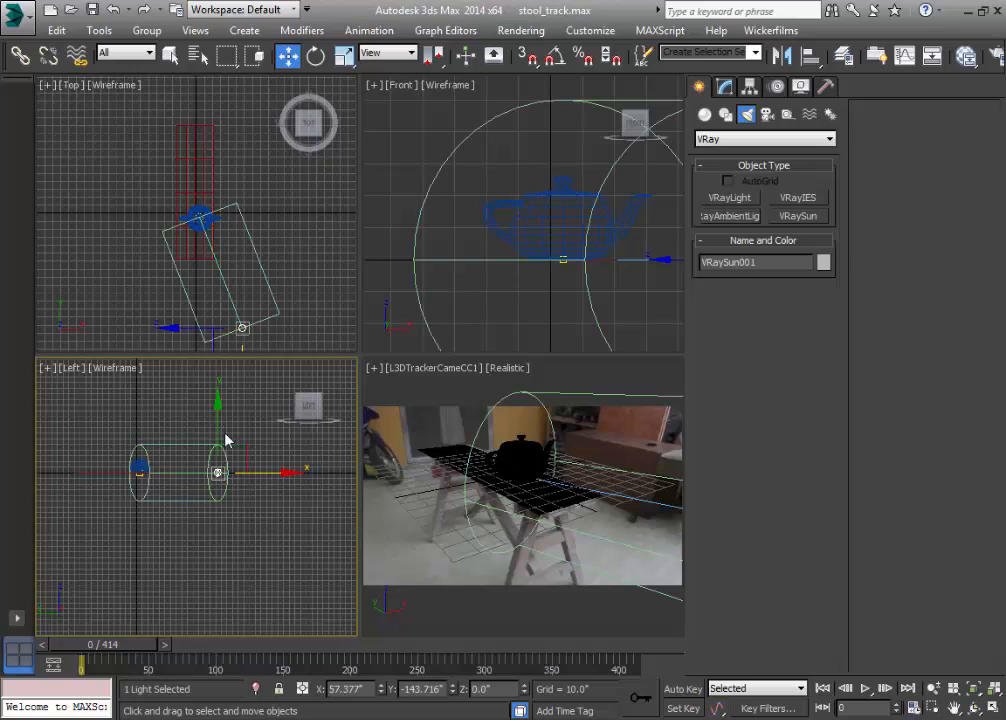
left_click_drag(218, 423, 168, 281)
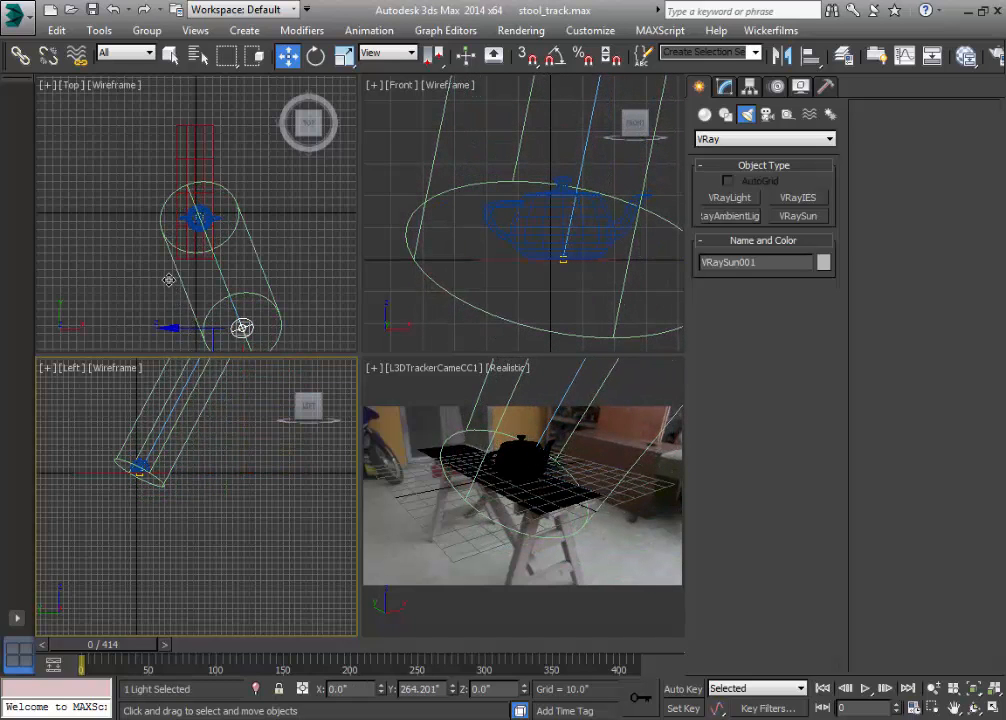
left_click(181, 540)
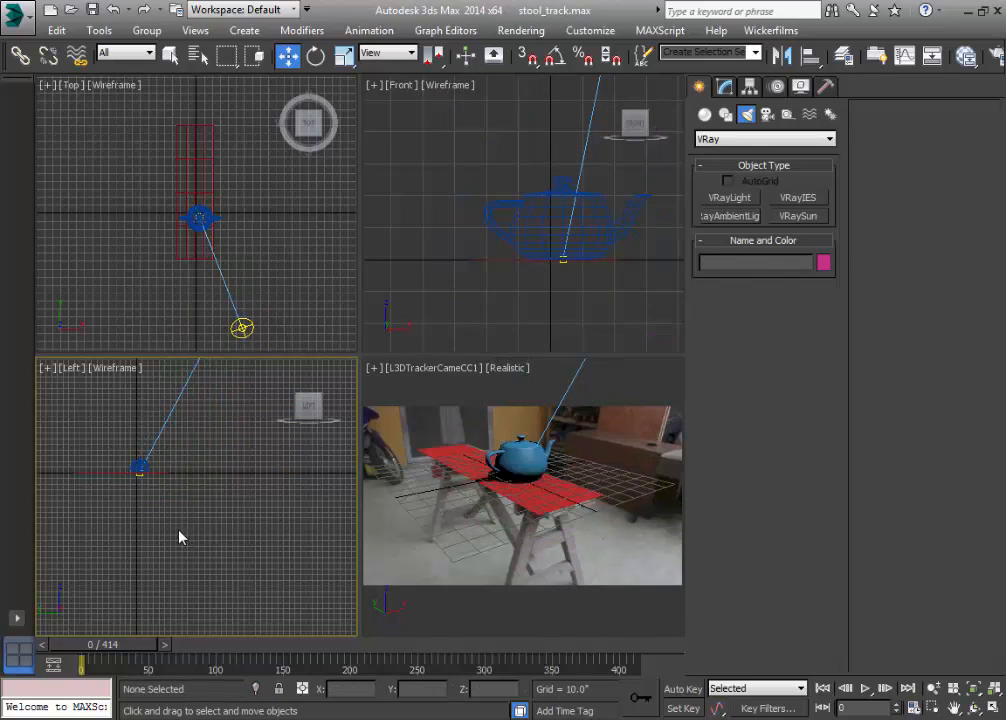
Test-render frame 0 from the tracked camera to check the sun lighting and the teapot's shadow
left_click(431, 404)
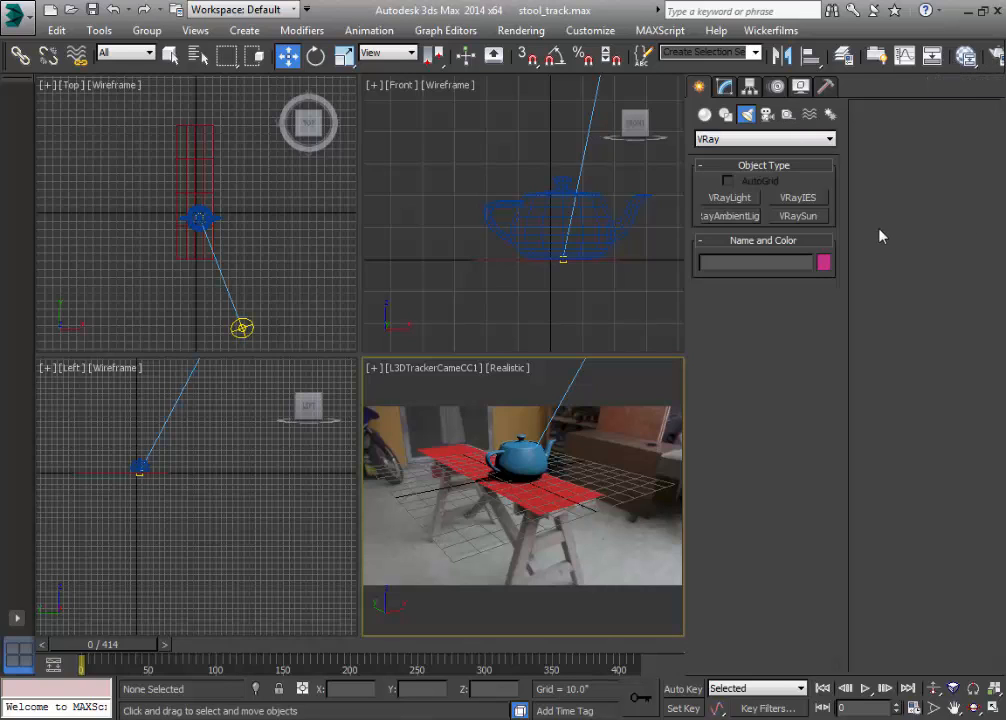
left_click(997, 58)
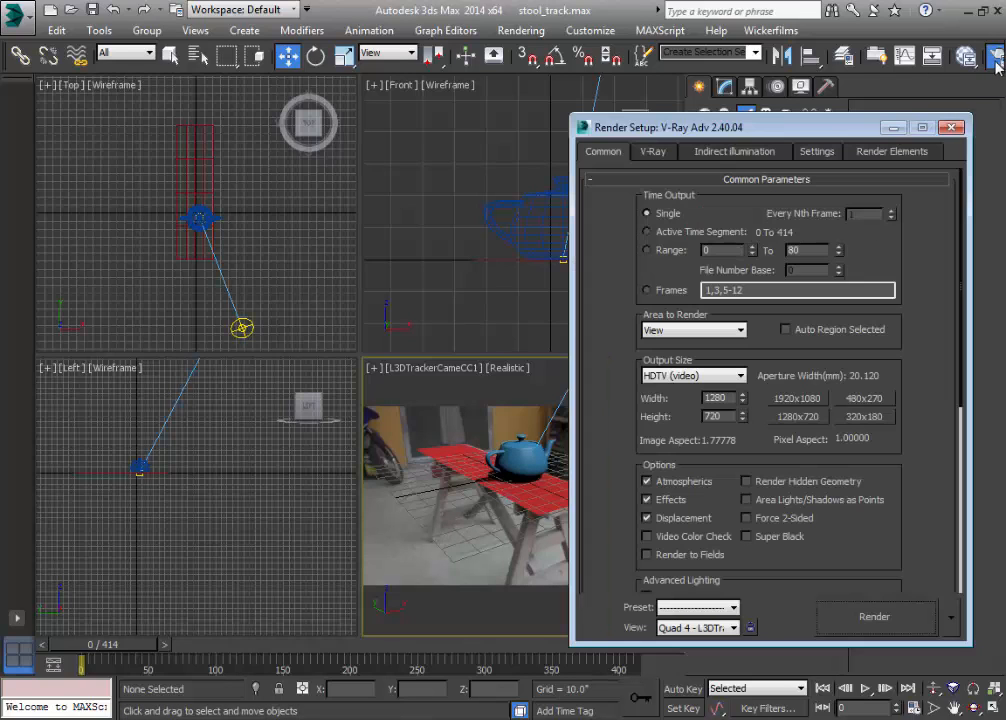
left_click_drag(926, 408, 905, 524)
left_click(902, 622)
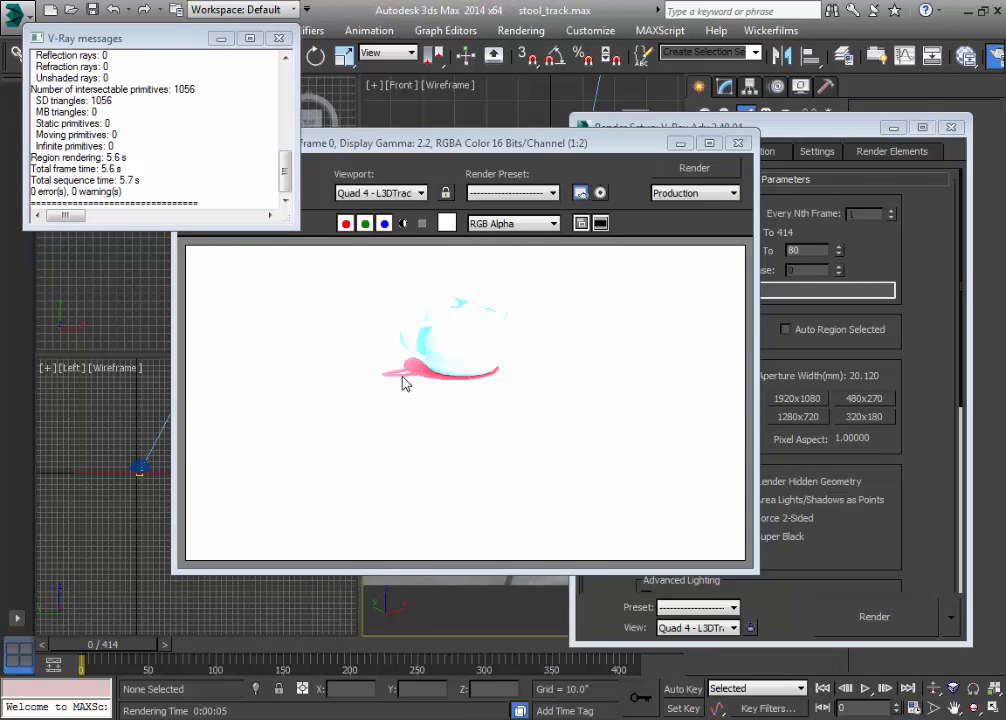
left_click(738, 144)
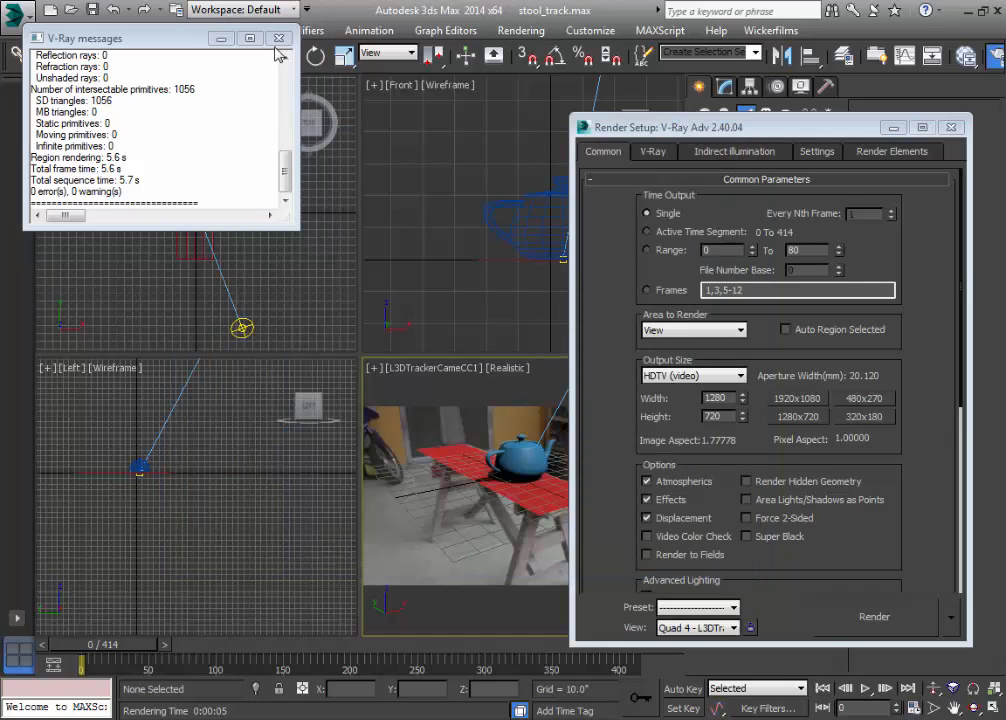
left_click(221, 38)
Move the V-Ray sun to about X 36.6", Y -118.1" and test-render the tracked camera view again
left_click(240, 322)
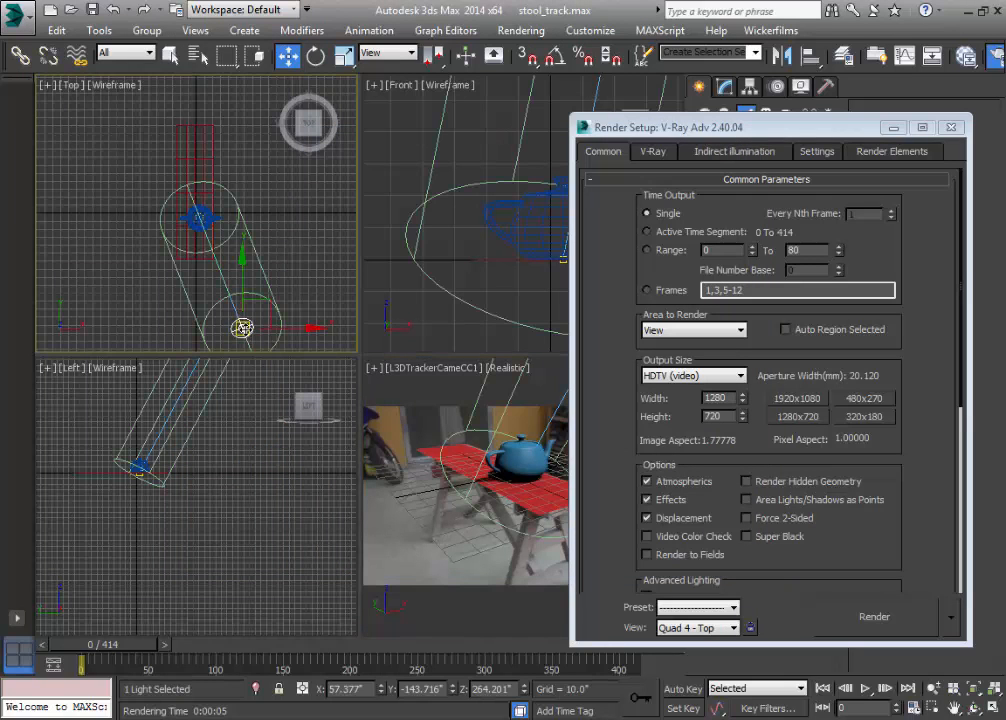
mouse_move(240, 324)
left_mouse_down()
mouse_move(227, 327)
mouse_move(225, 307)
left_mouse_up()
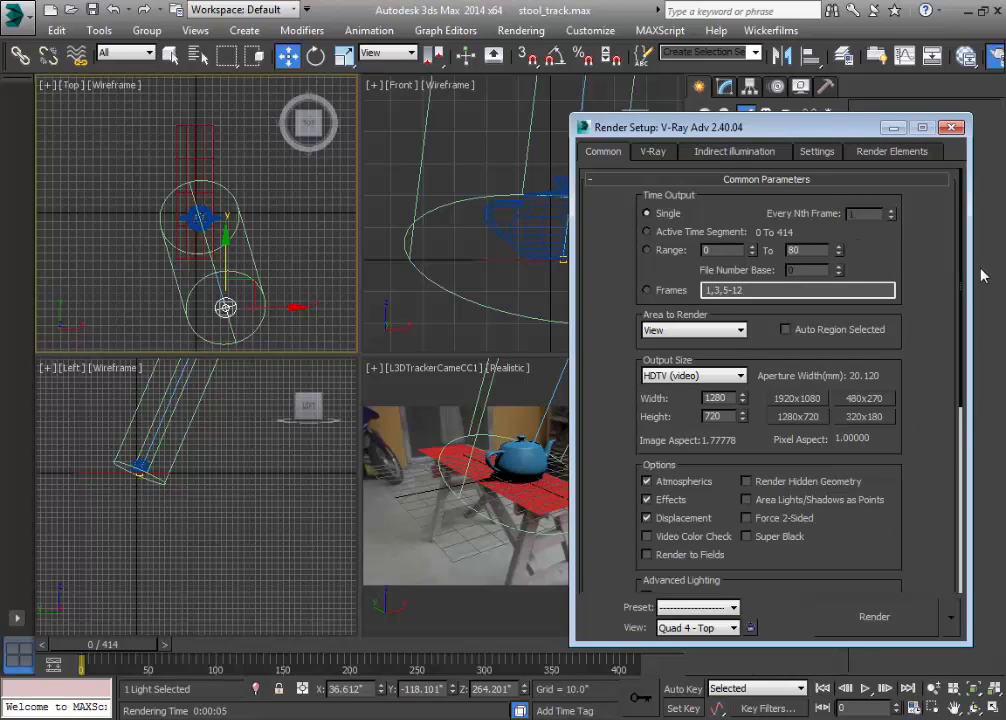
left_click(938, 614)
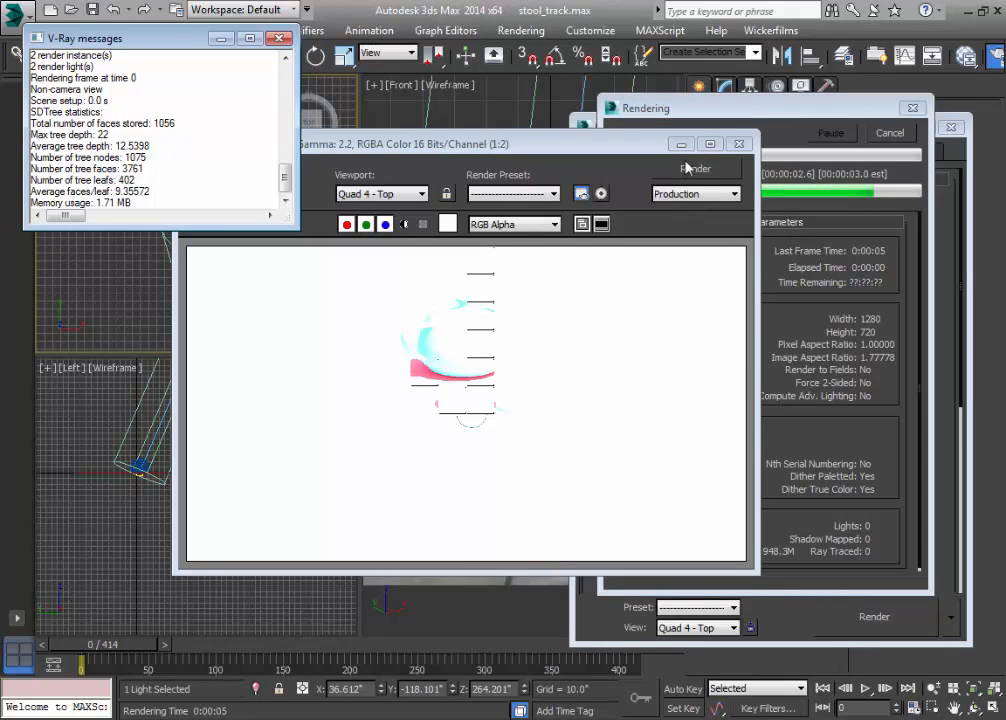
left_click(739, 146)
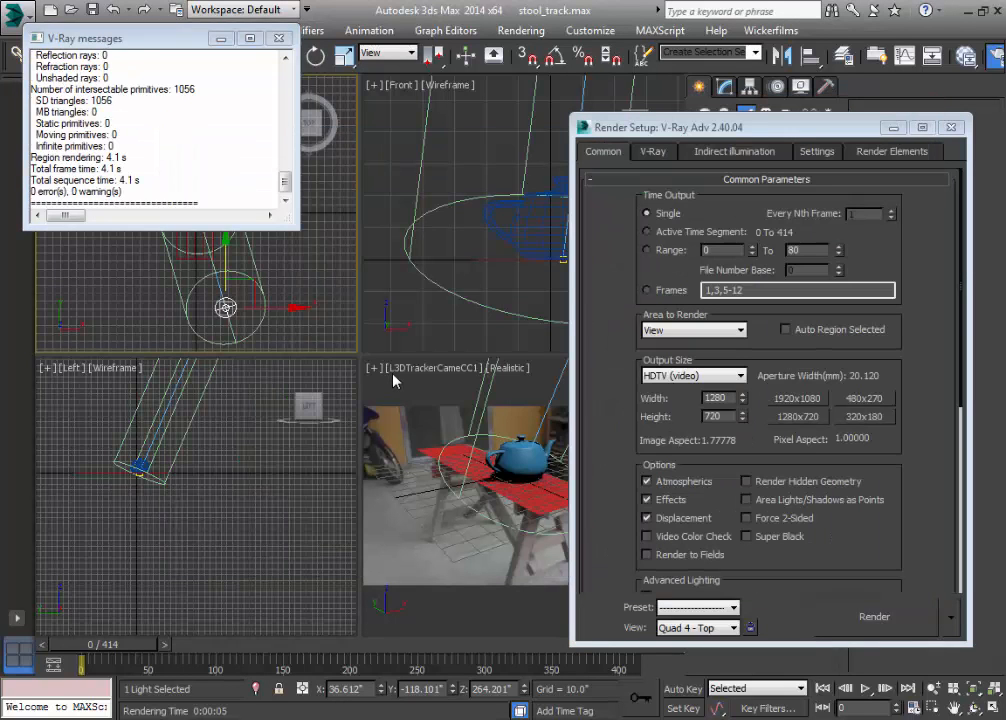
left_click(876, 618)
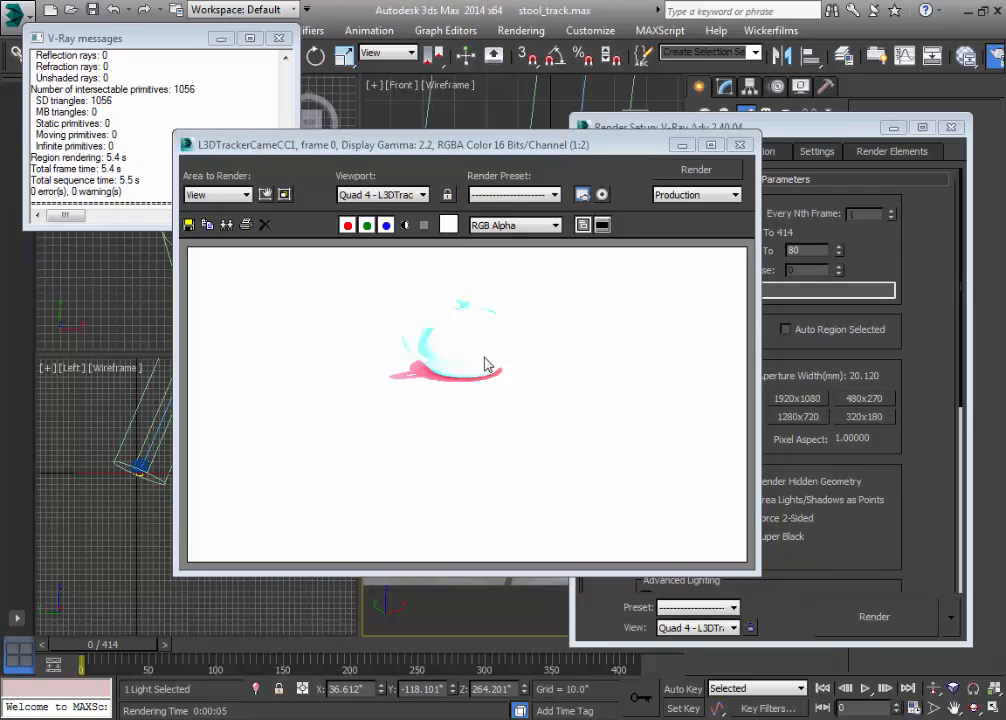
left_click(740, 146)
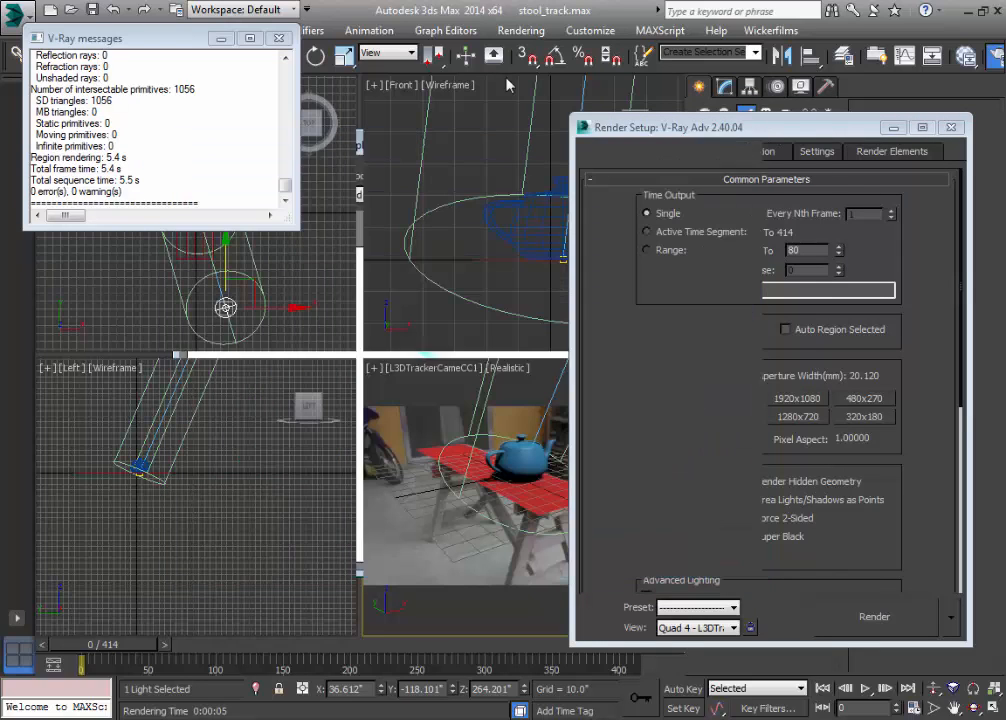
left_click(279, 38)
Apply VRay Exposure Control to the environment with its mode set to From EV parameter
left_click_drag(745, 133, 743, 108)
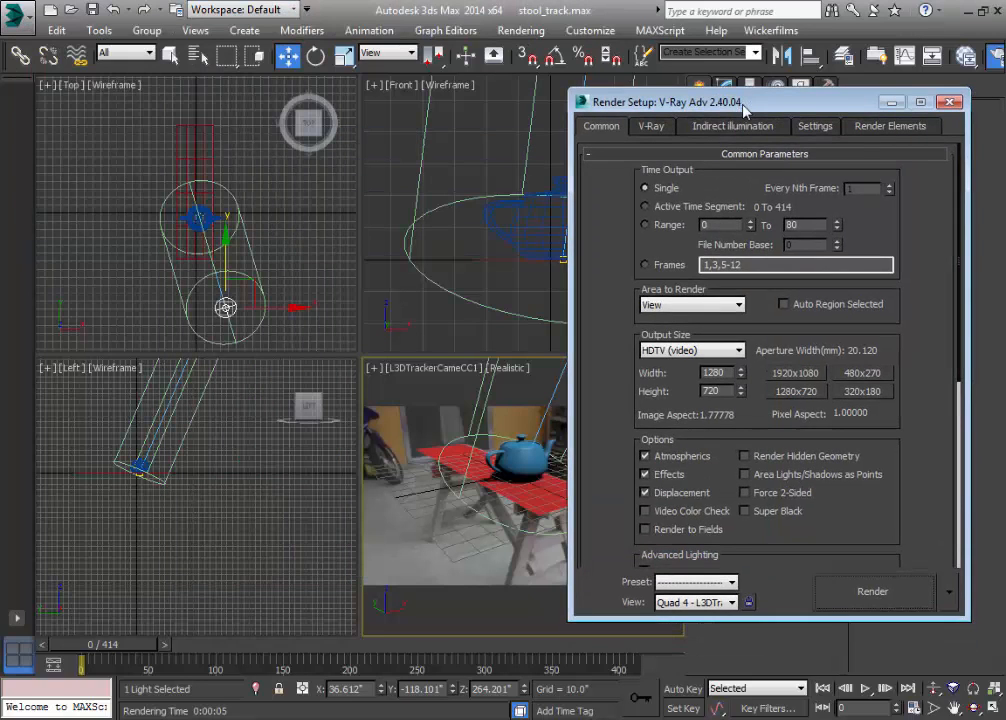
key("8")
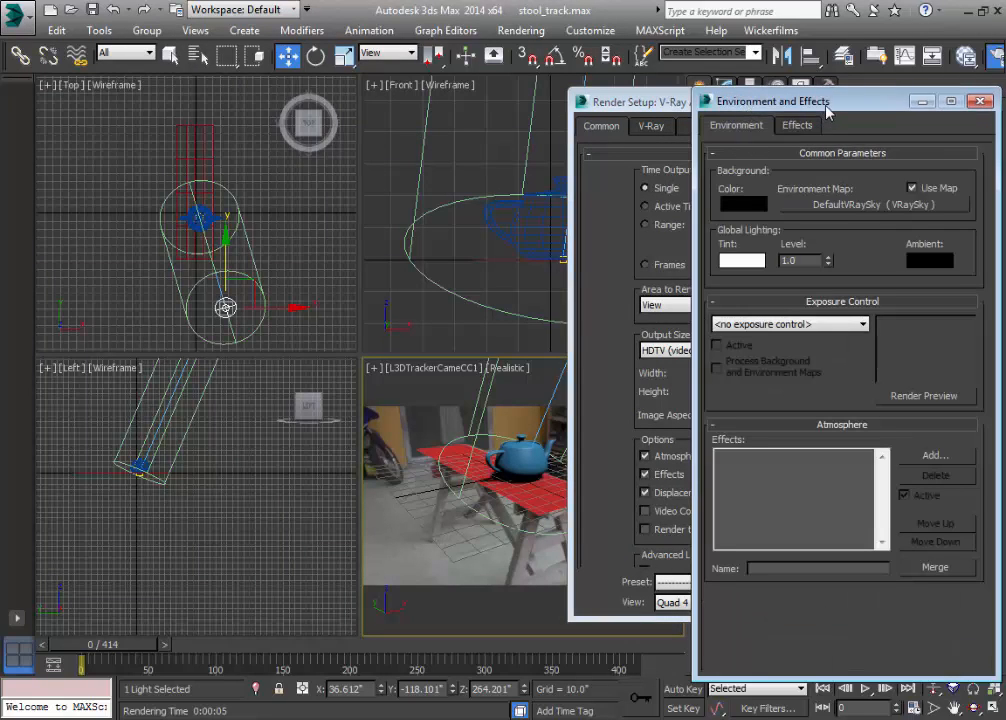
left_click_drag(817, 103, 340, 87)
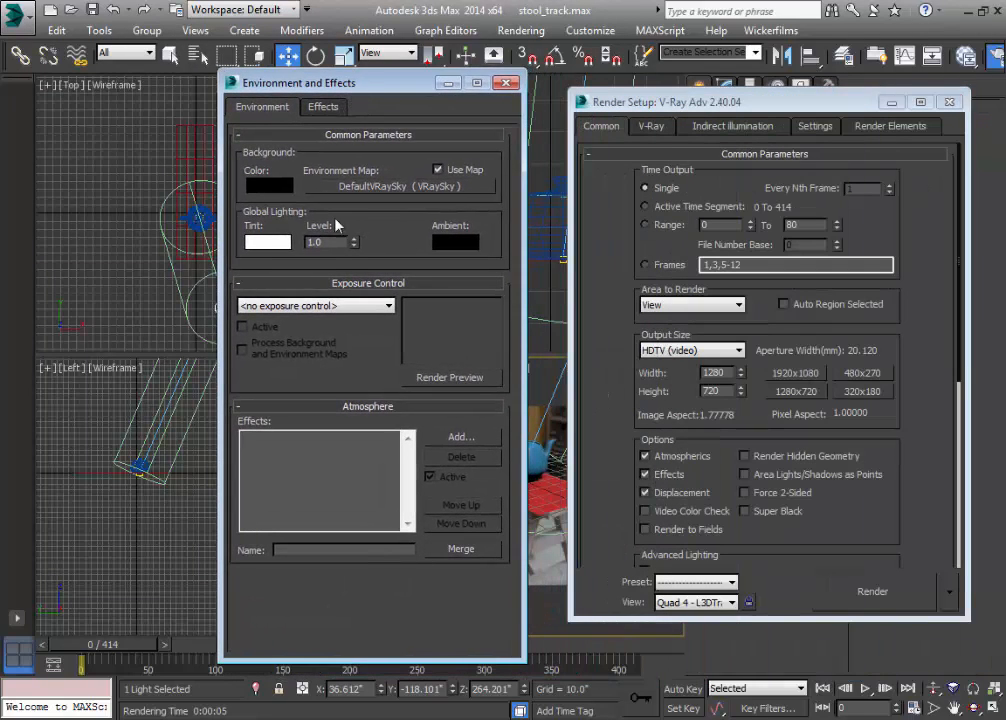
left_click(347, 310)
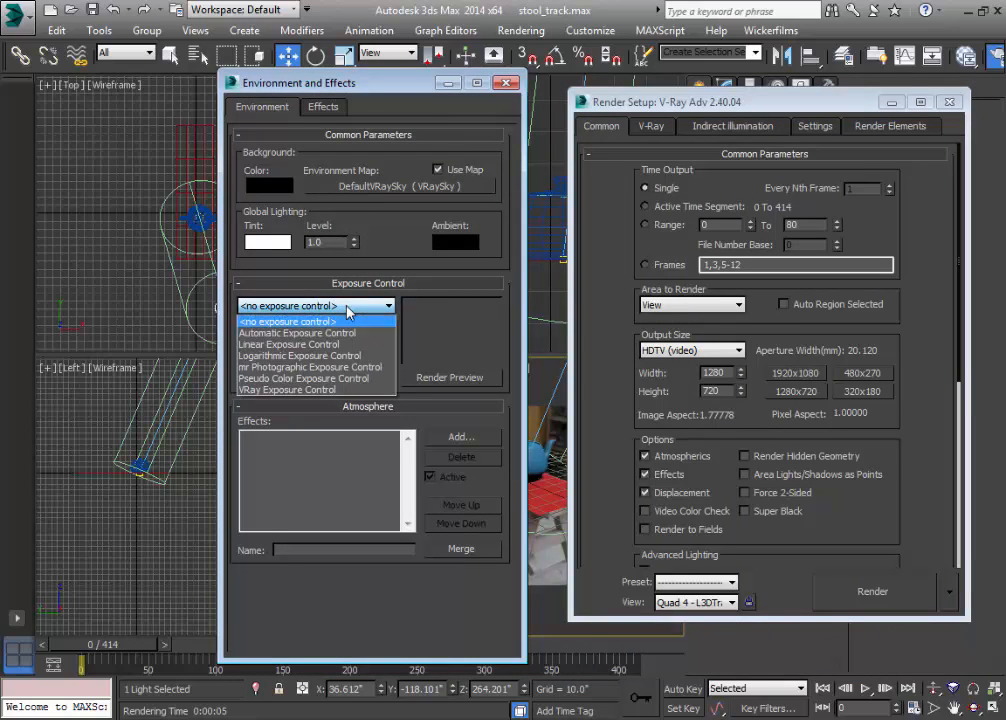
left_click(296, 390)
left_click(440, 430)
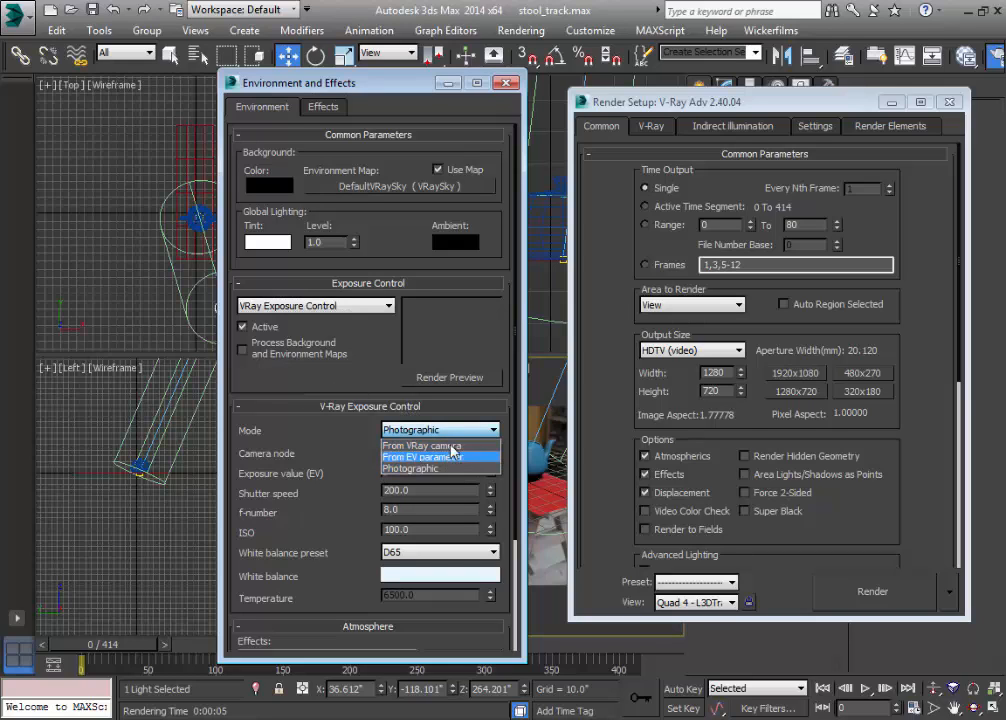
left_click(450, 461)
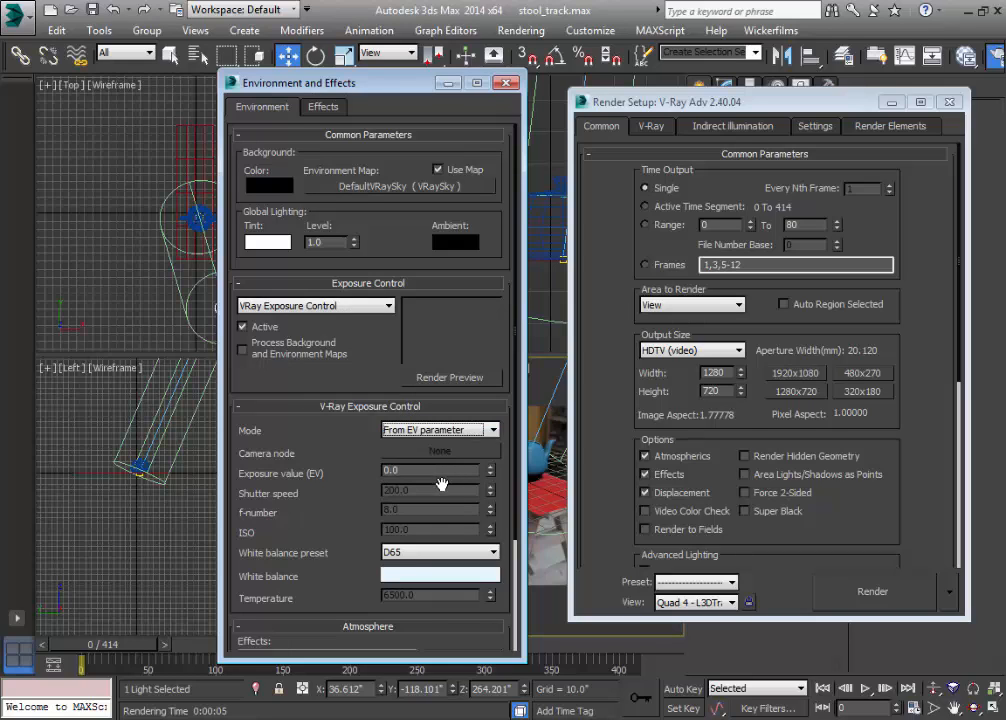
Set the exposure control's white balance preset to Temperature with a value of 5500
left_click(424, 558)
left_click(460, 644)
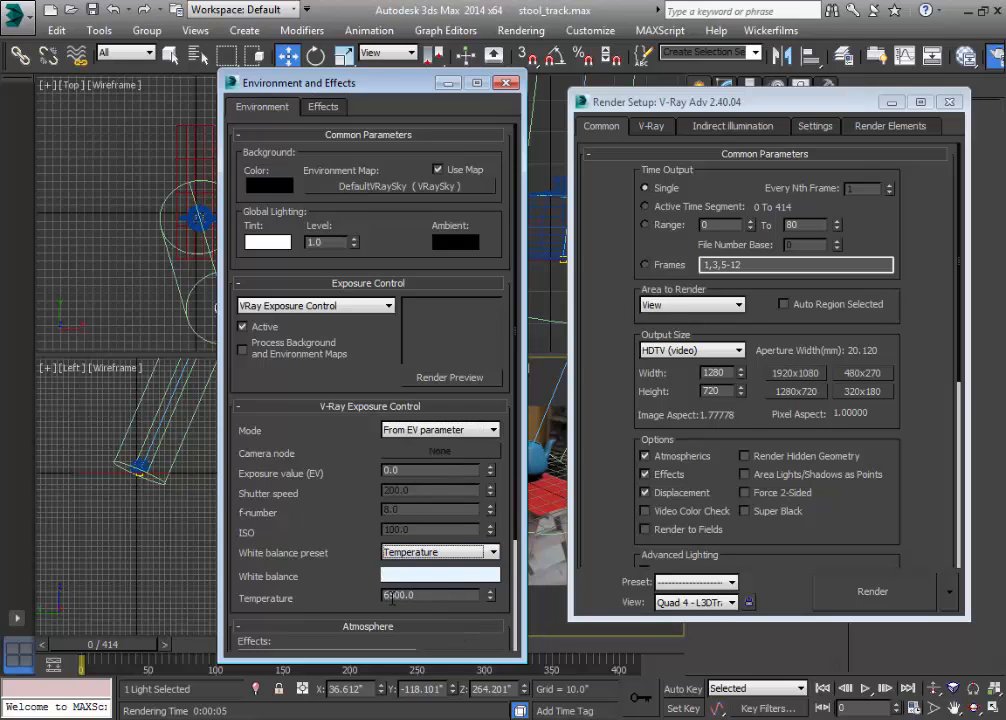
left_click_drag(402, 596, 335, 598)
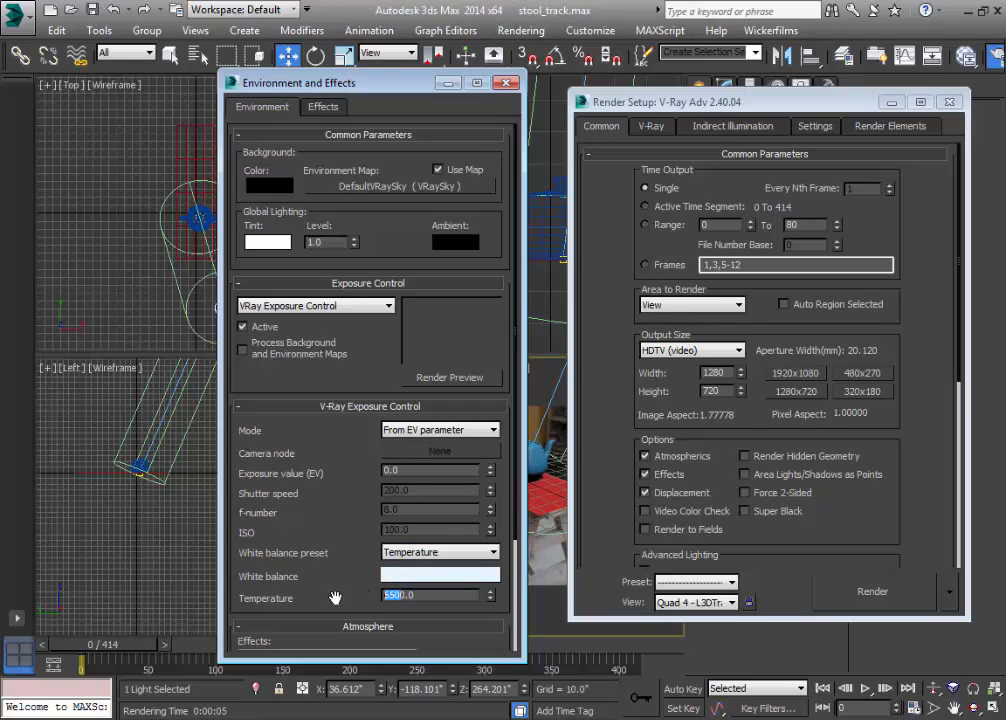
left_click(507, 85)
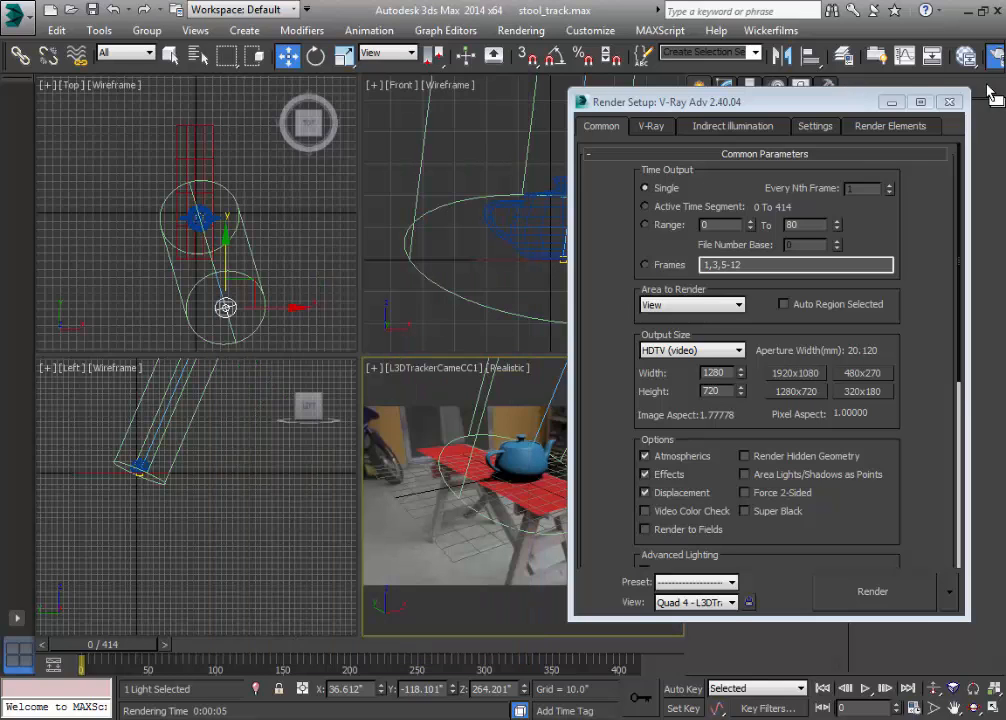
Test-render frame 0 from the tracked camera to check the exposure on the teapot and bench plane
left_click(951, 101)
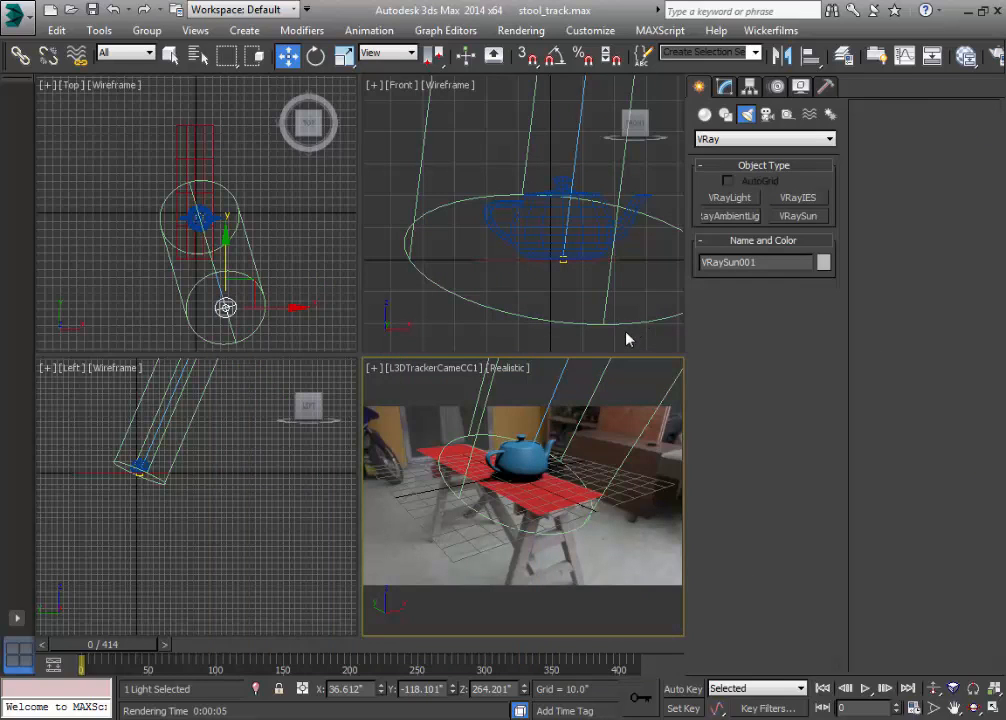
left_click(436, 402)
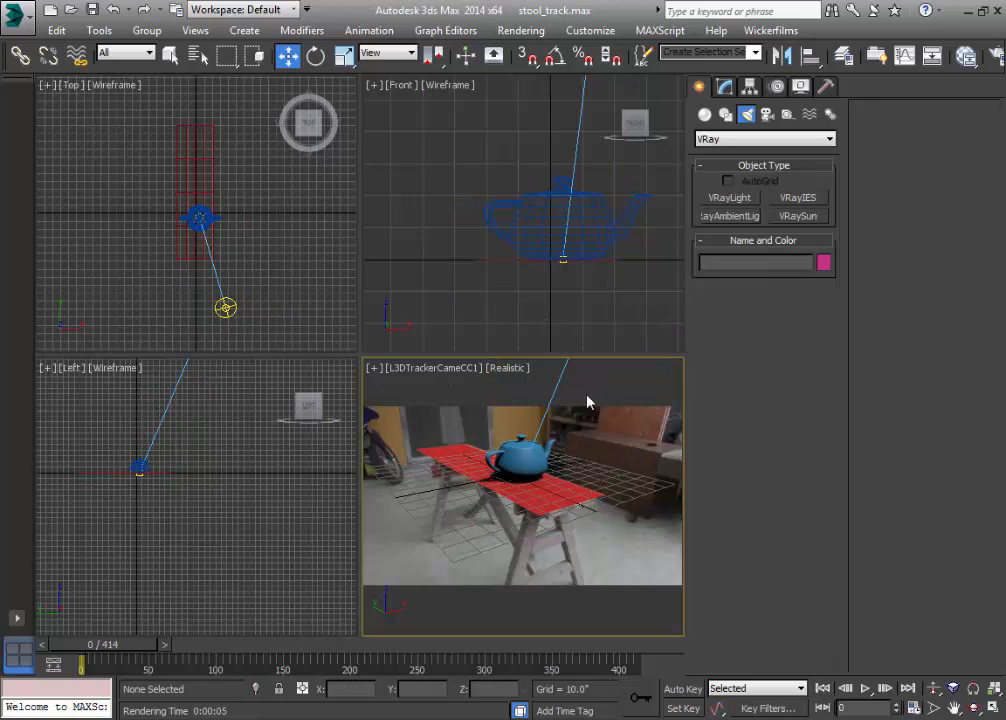
left_click(998, 58)
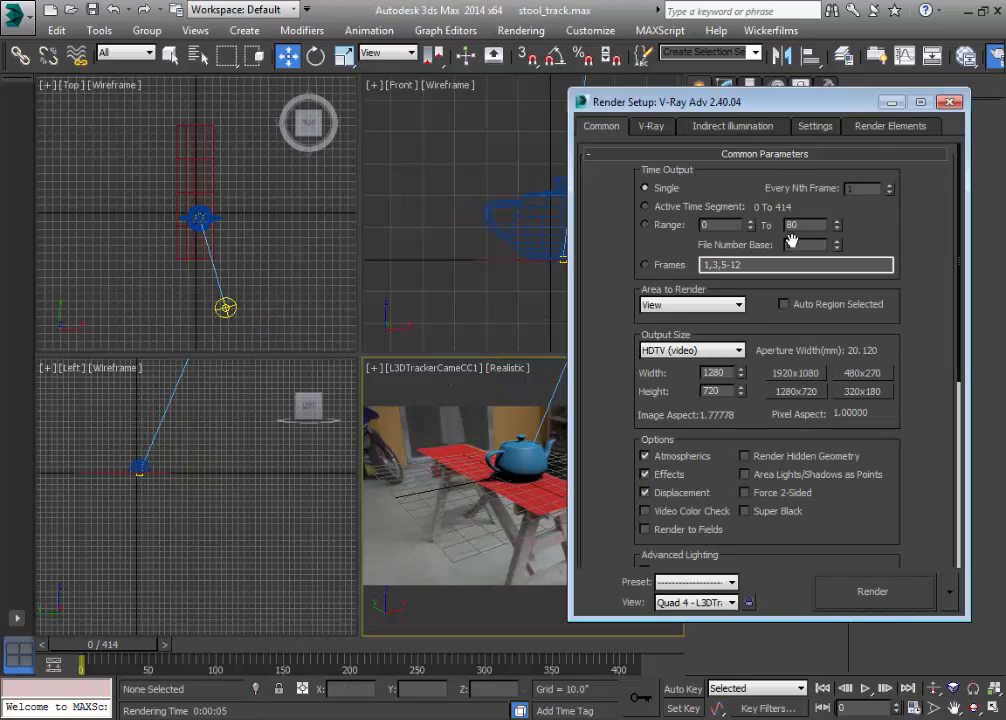
left_click(887, 592)
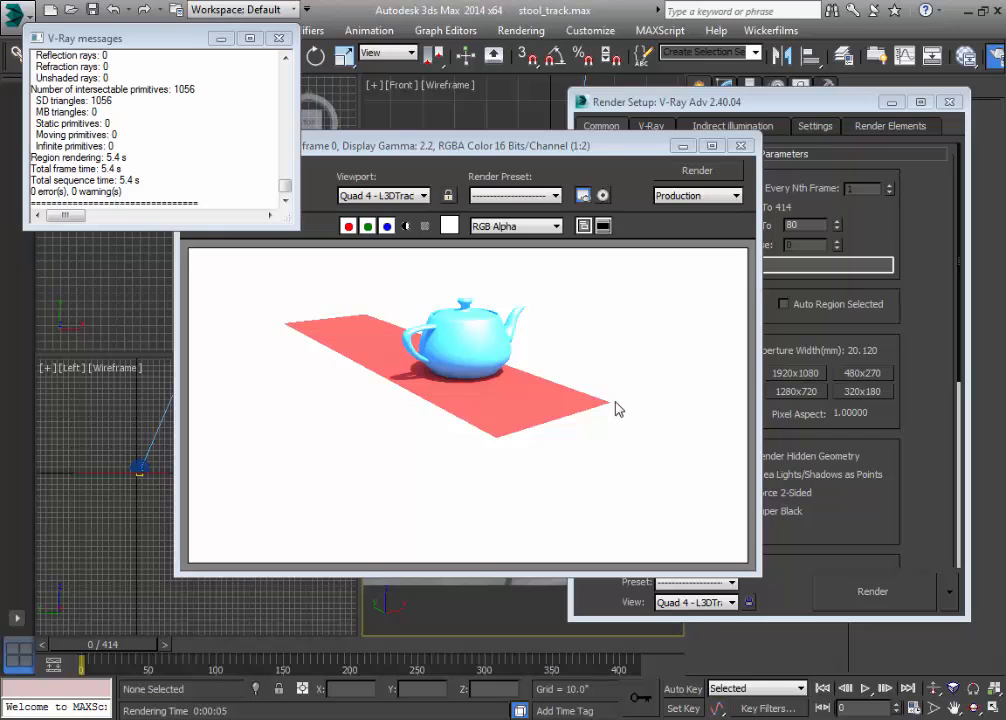
left_click(728, 151)
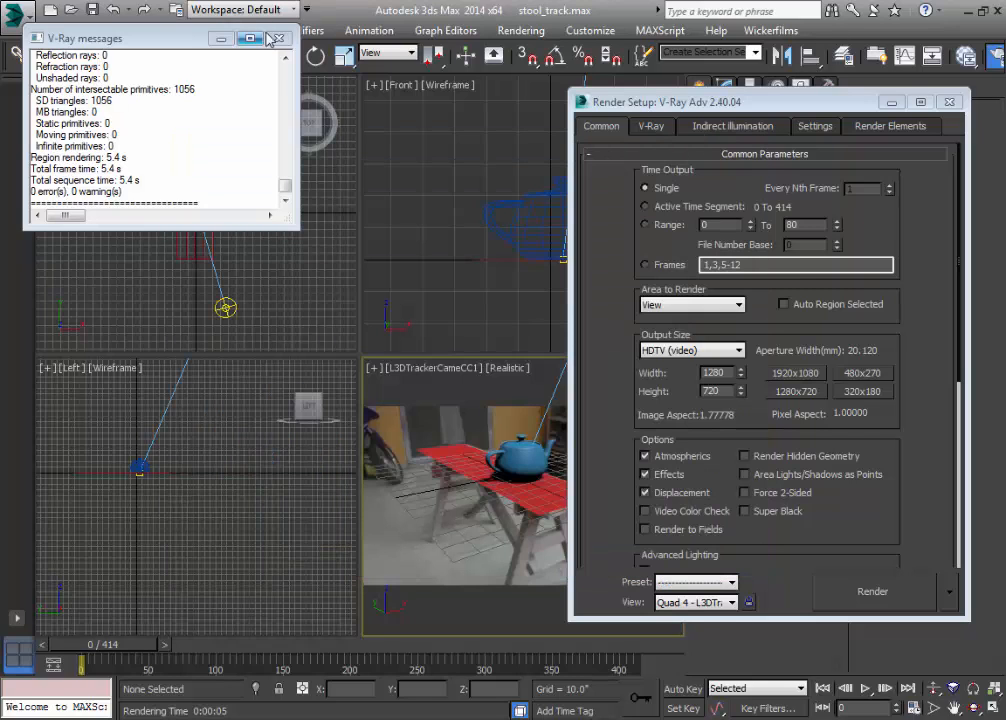
left_click(951, 101)
Create a VRayMtl material in the Slate Material Editor and assign it to the teapot
key("m")
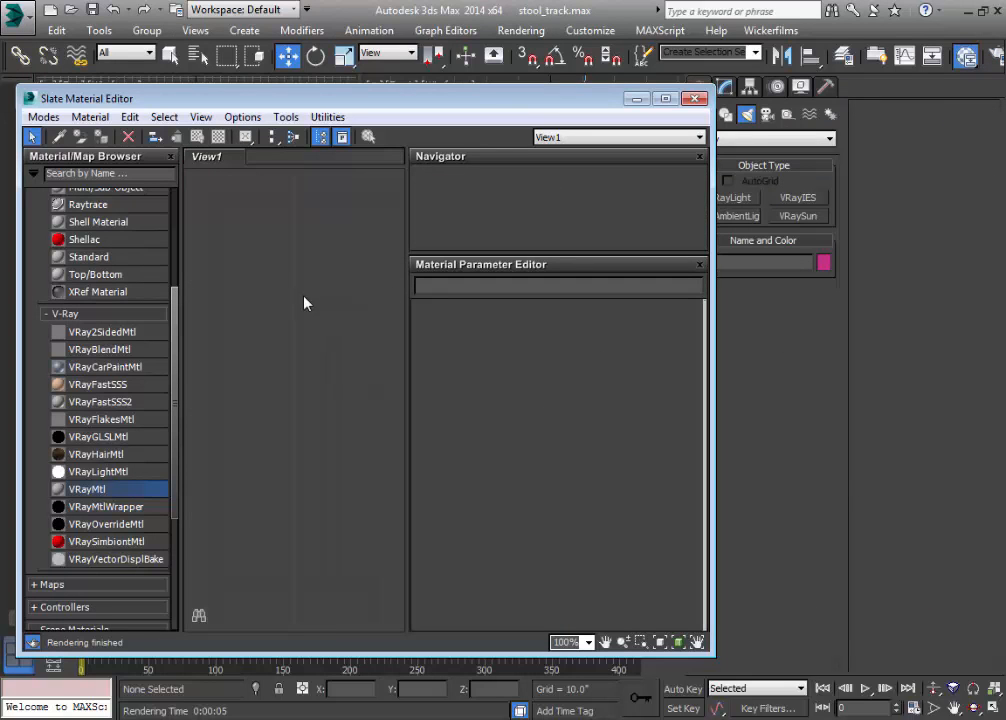
left_click_drag(232, 93, 256, 33)
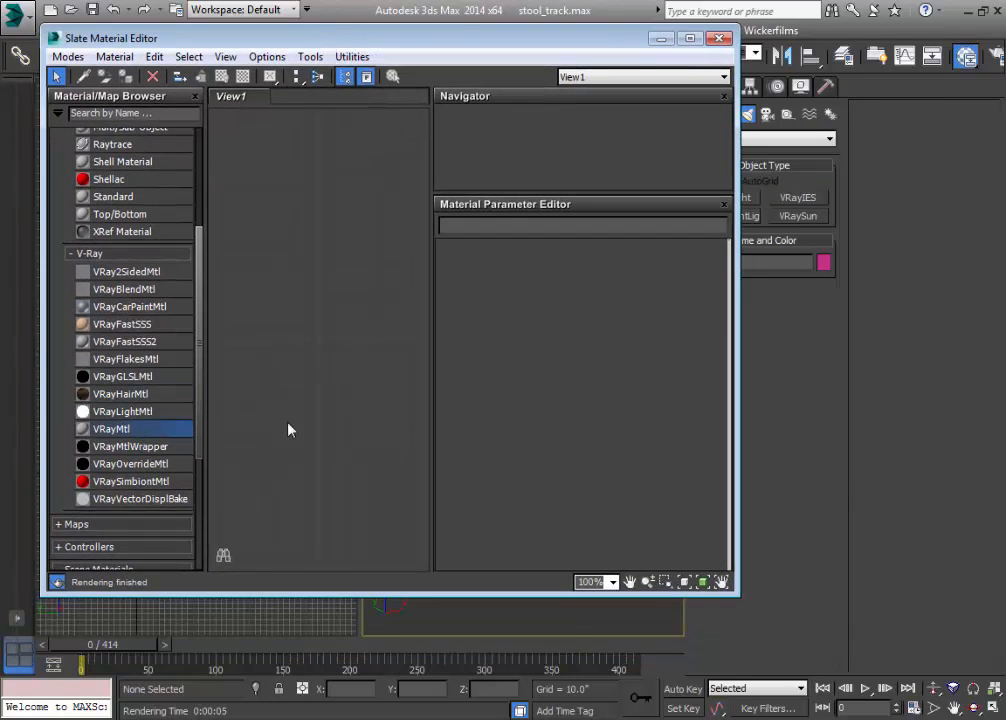
left_click_drag(323, 298, 302, 128)
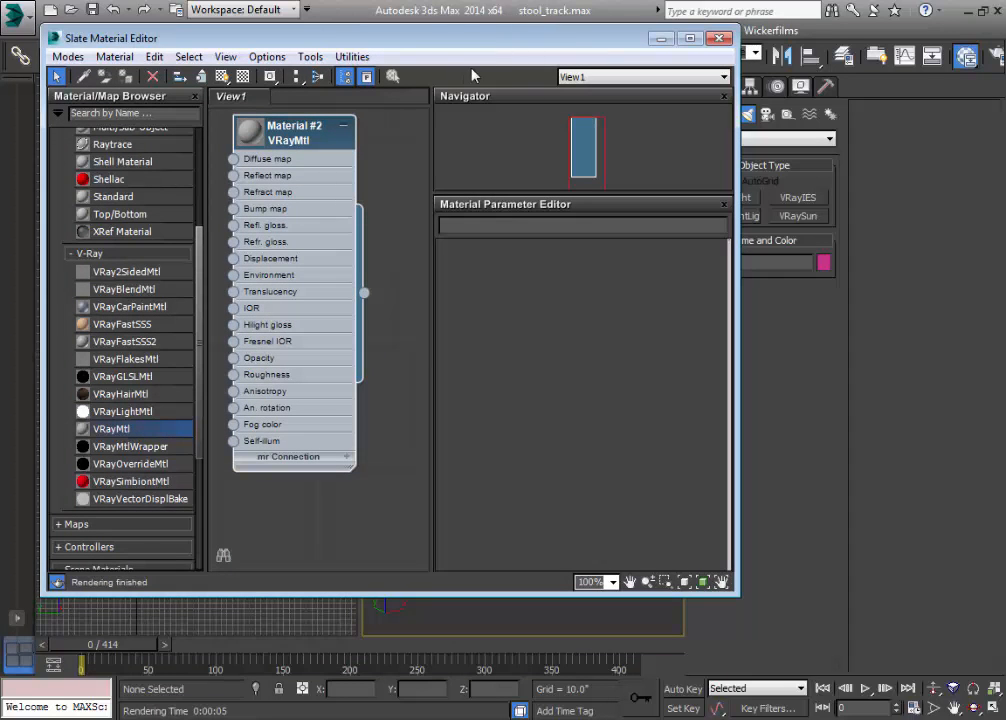
left_click_drag(530, 43, 295, 56)
left_click_drag(152, 298, 532, 462)
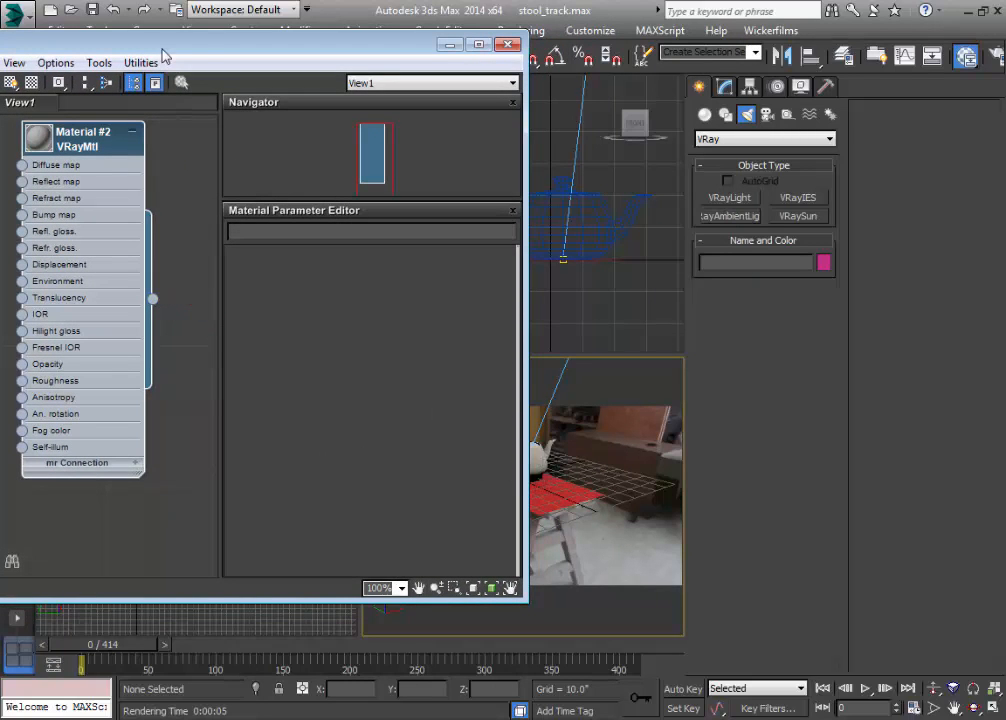
Create a second VRayMtl below the first and assign it to the bench plane, then close the material editor
left_click_drag(127, 39, 620, 51)
scroll(678, 294, "down", 3)
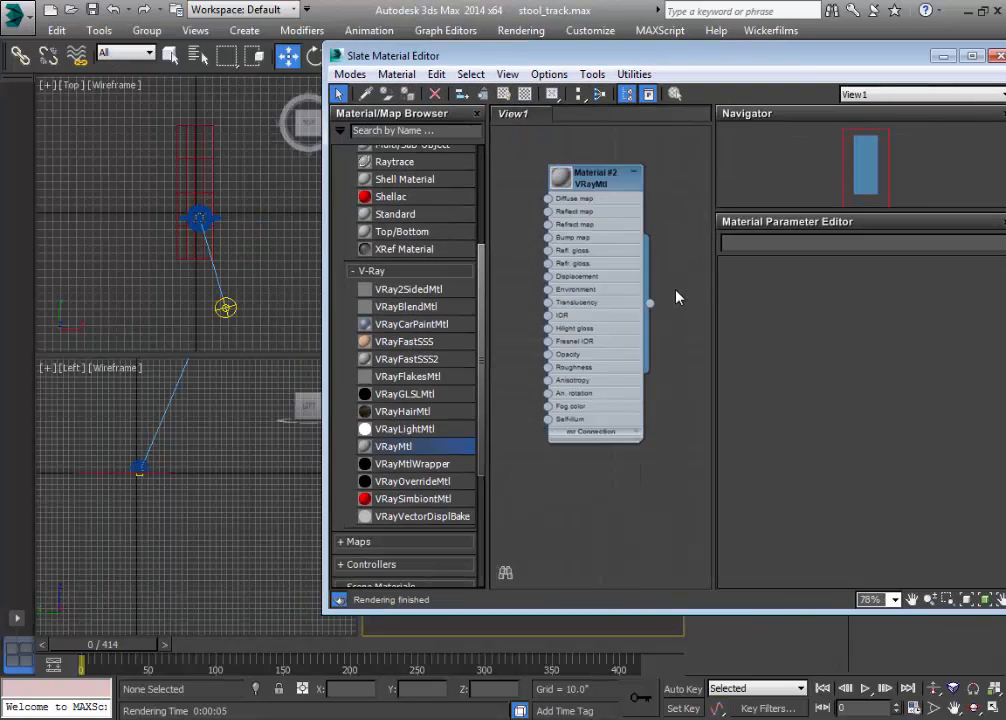
middle_click_drag(665, 467, 643, 295)
left_click_drag(465, 56, 667, 32)
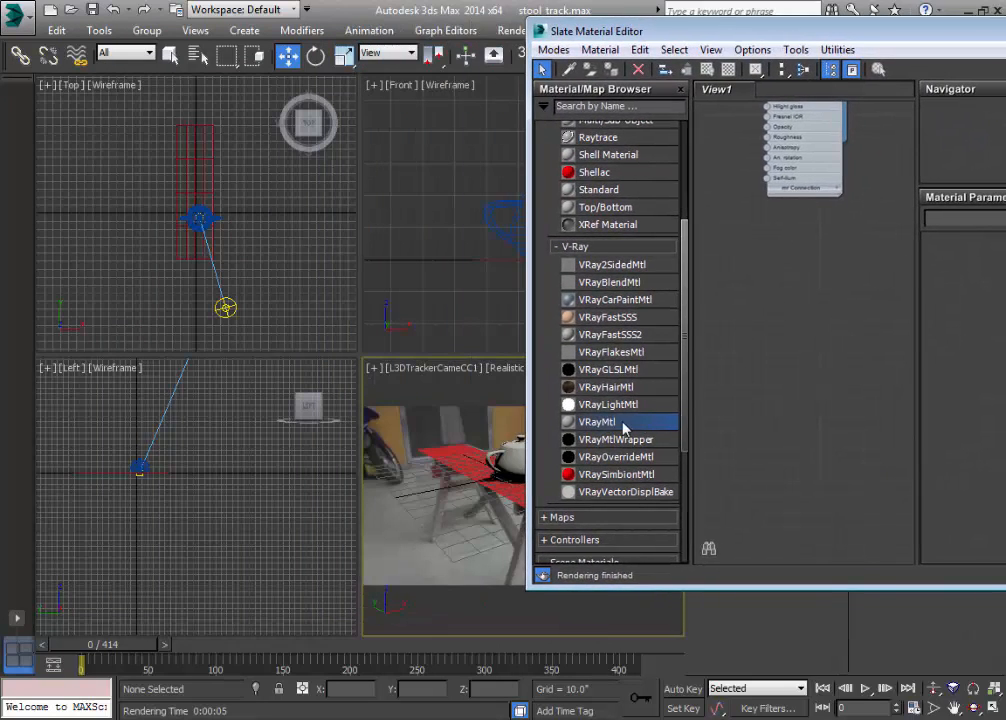
left_click_drag(590, 421, 760, 262)
left_click_drag(837, 366, 400, 392)
left_click_drag(824, 41, 397, 53)
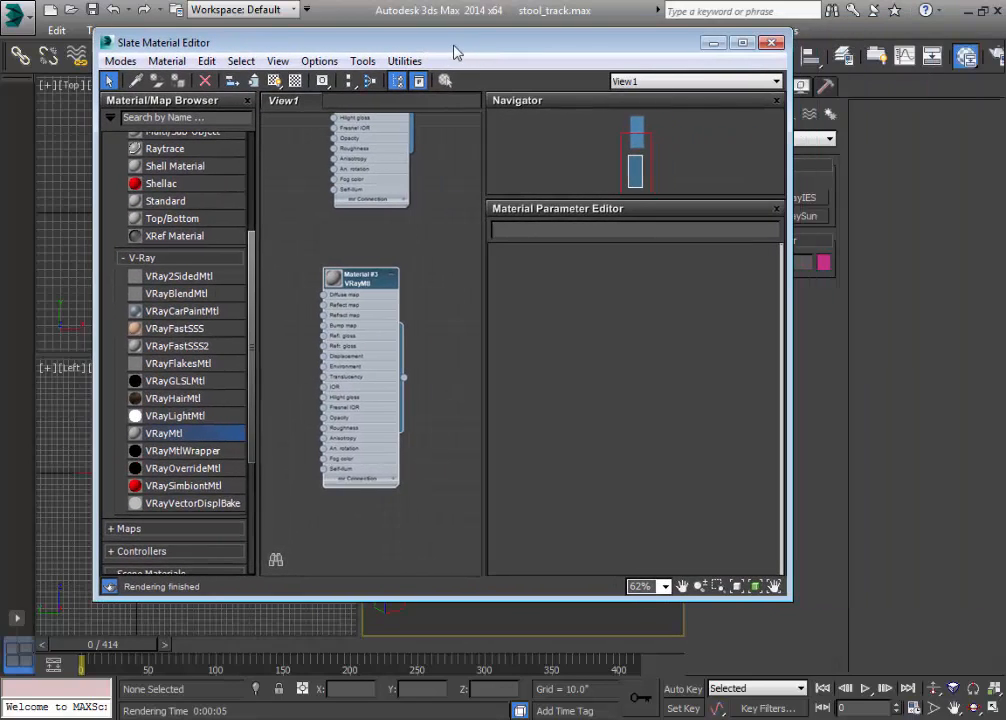
left_click(768, 43)
Move the bench plane along X to about 1.8" so it lines up with the bench in the footage
left_click(578, 515)
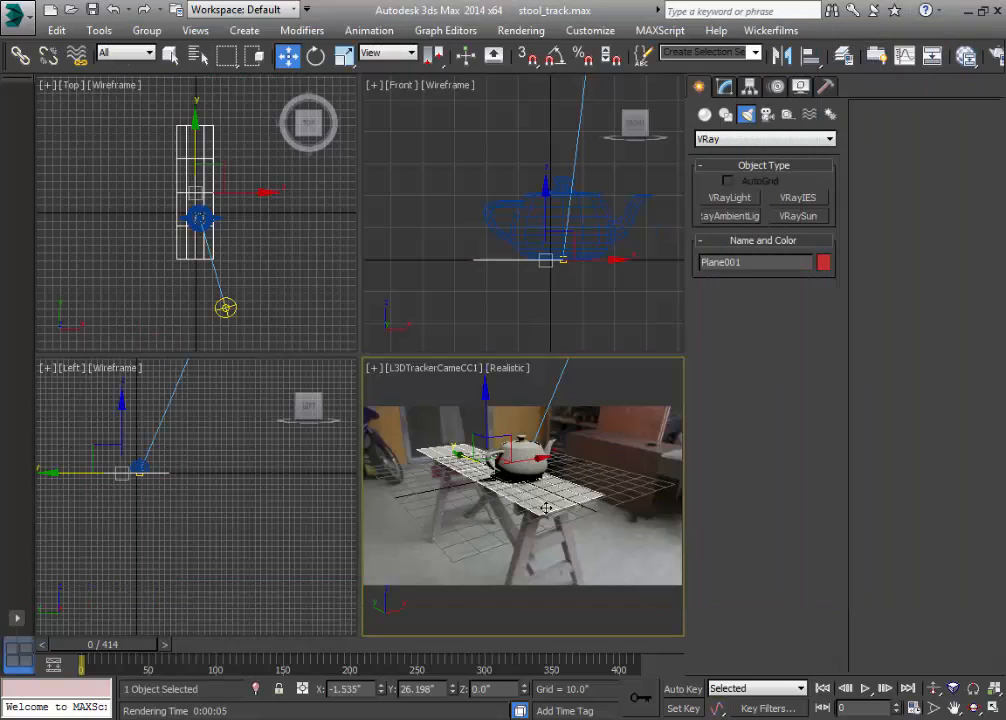
left_click(266, 193)
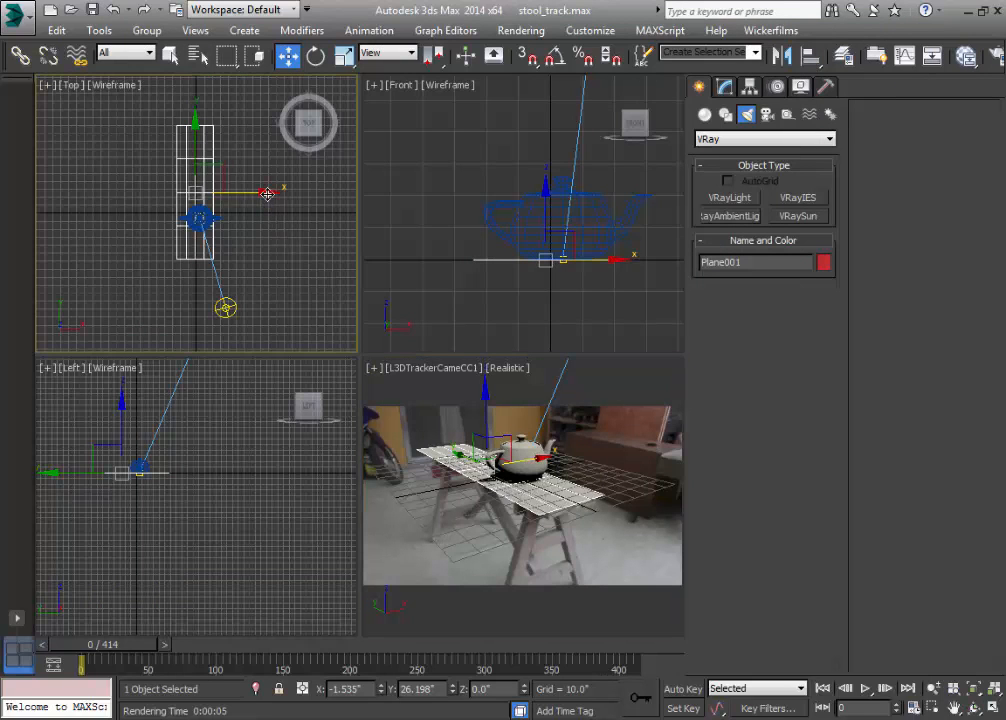
left_click_drag(267, 193, 270, 193)
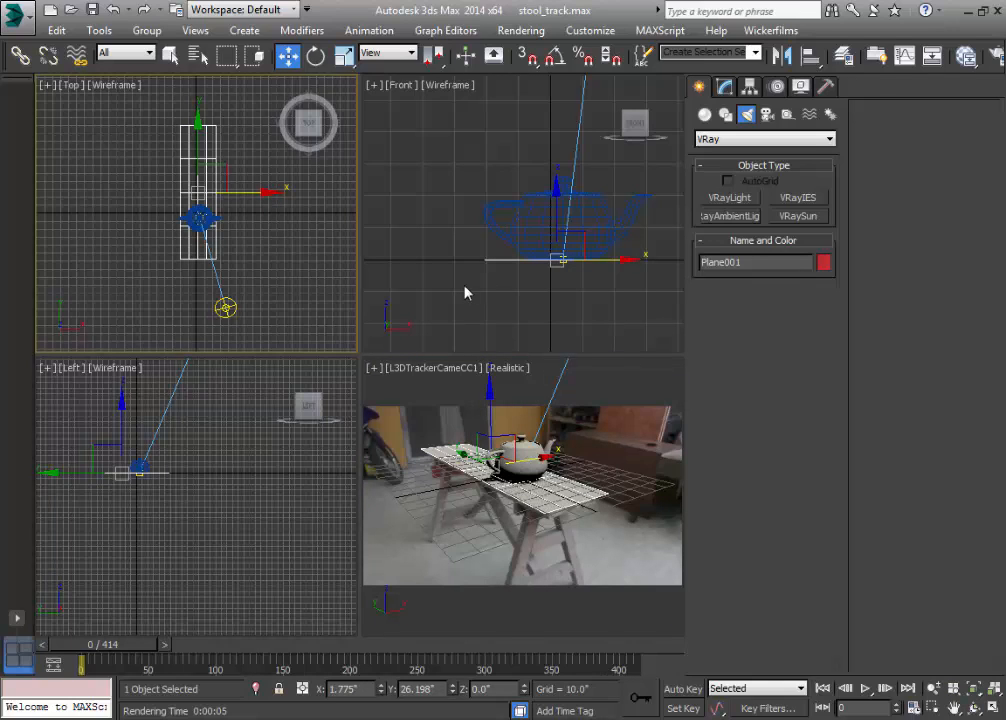
left_click(604, 397)
Test-render the tracked camera view with the new materials and close the render windows
left_click(997, 57)
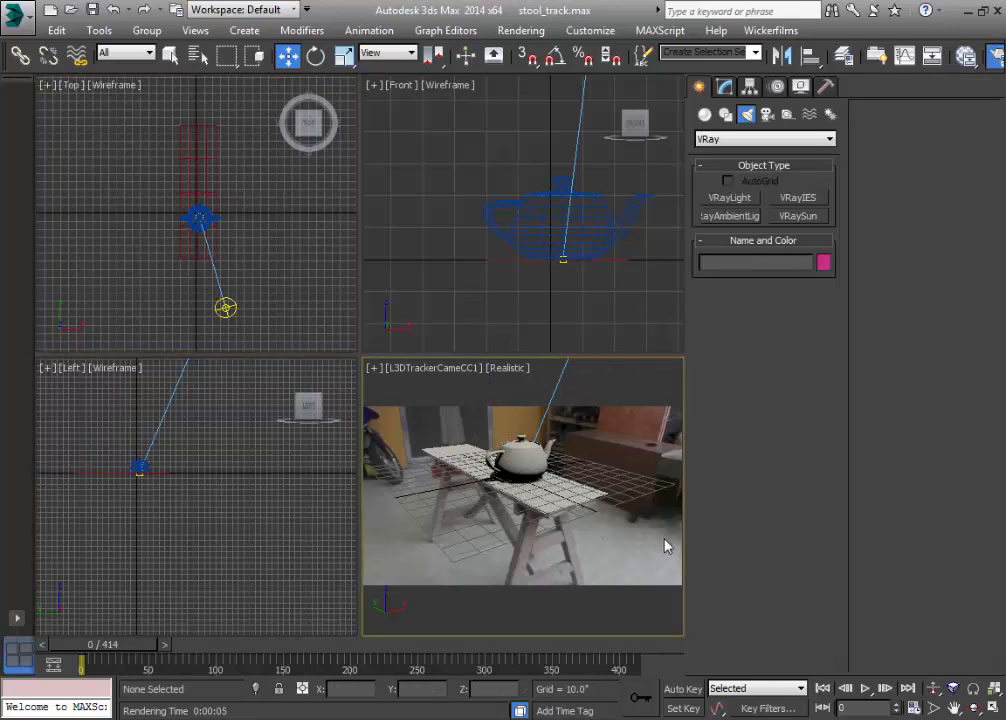
left_click(862, 586)
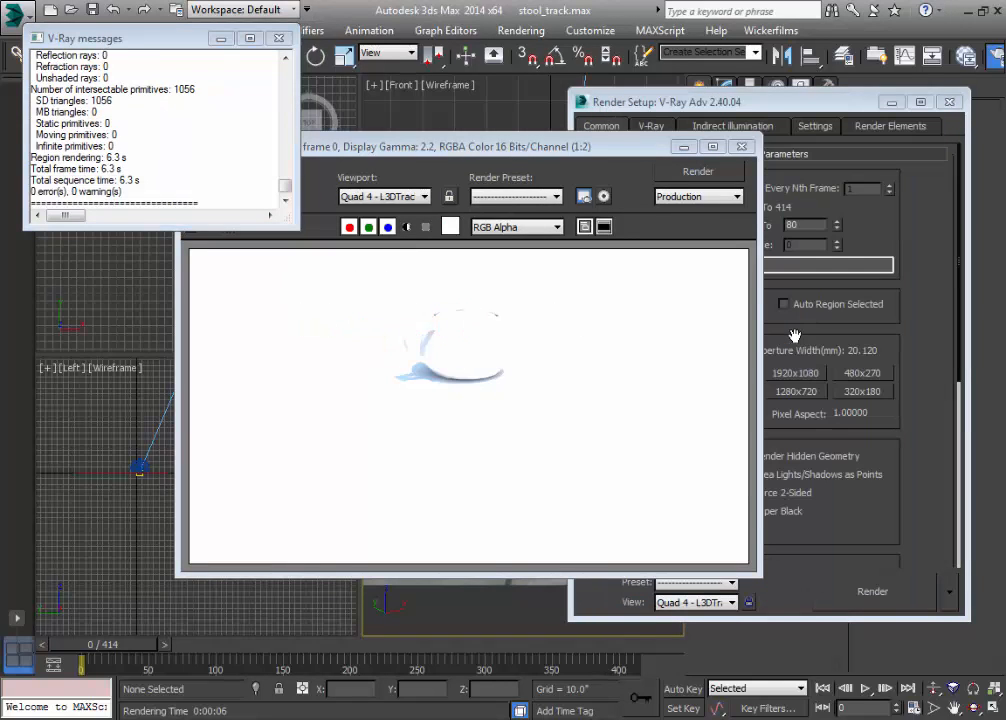
left_click(743, 149)
left_click(279, 38)
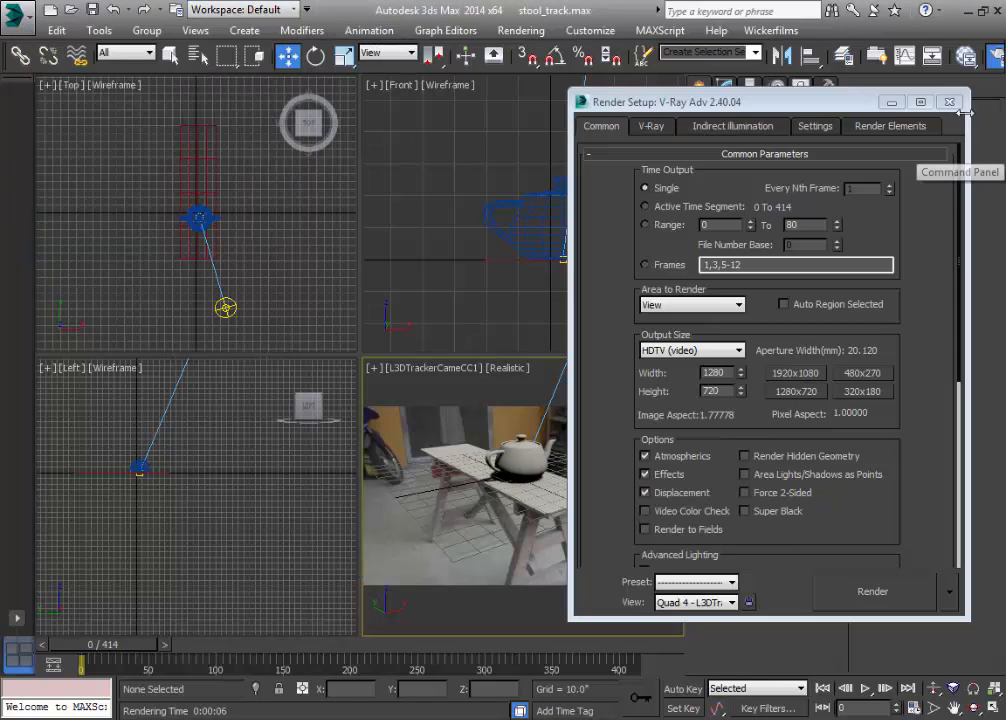
left_click(950, 101)
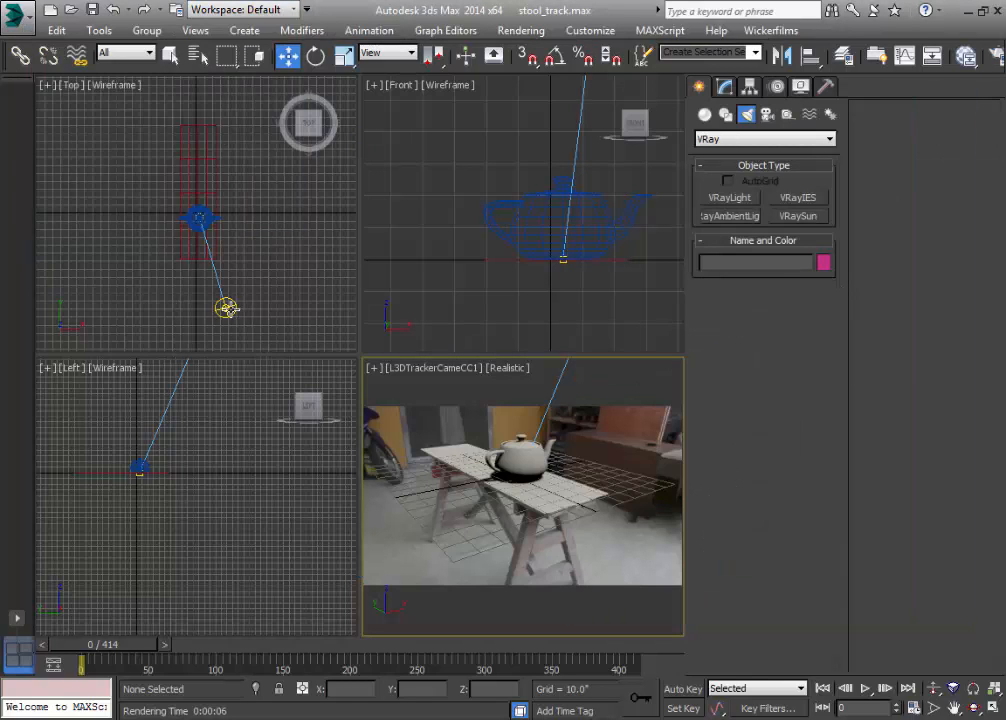
Set the V-Ray sun's size multiplier to 40
left_click(225, 307)
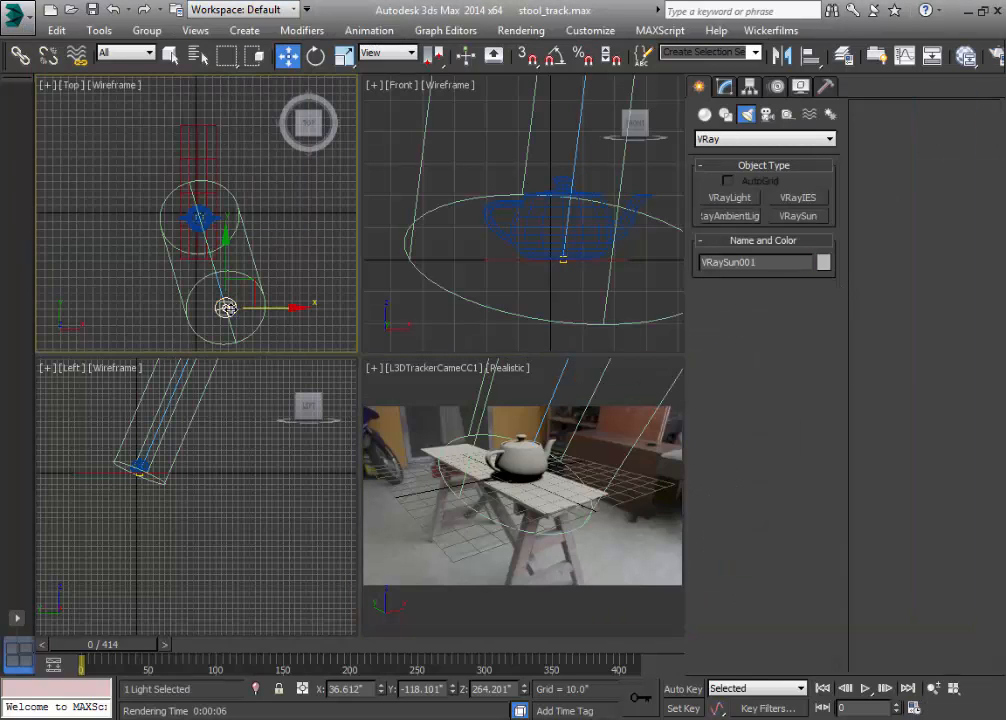
left_click(725, 88)
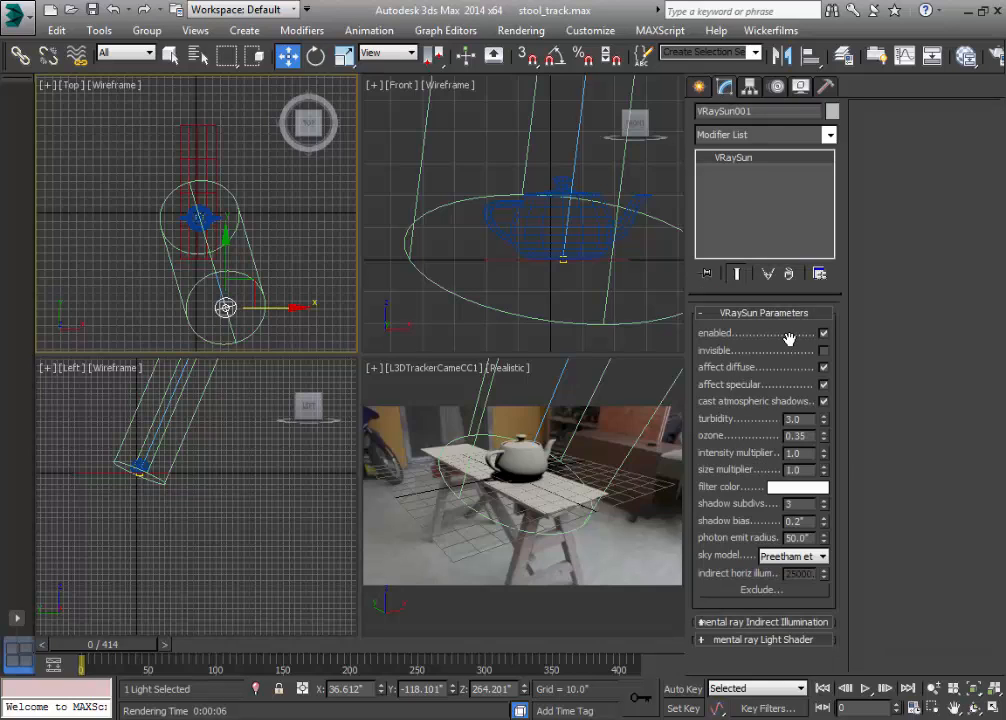
double_click(806, 469)
key("Return")
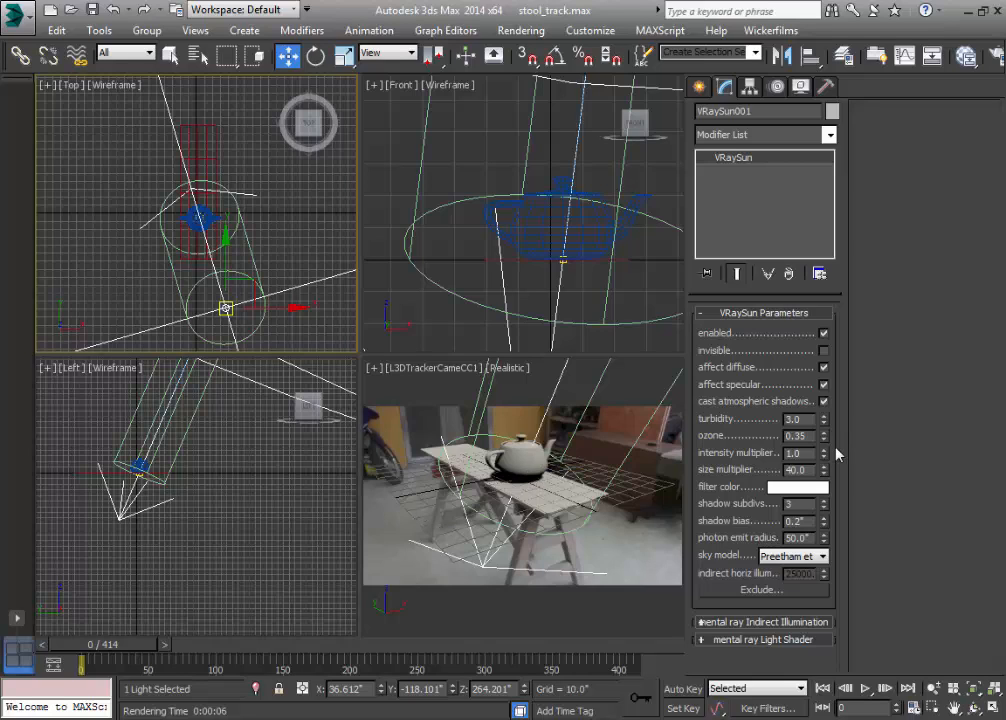
Set the V-Ray sun's intensity multiplier to 0.4 and its sky model to CIE Overcast
left_click_drag(804, 454, 757, 453)
left_click(819, 557)
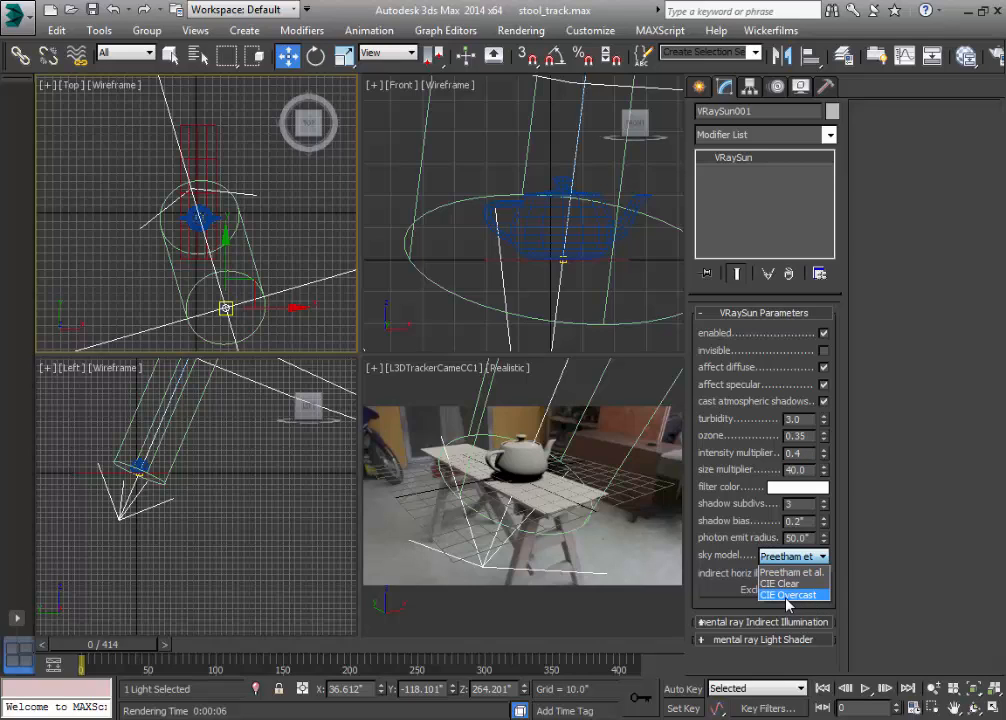
left_click(788, 595)
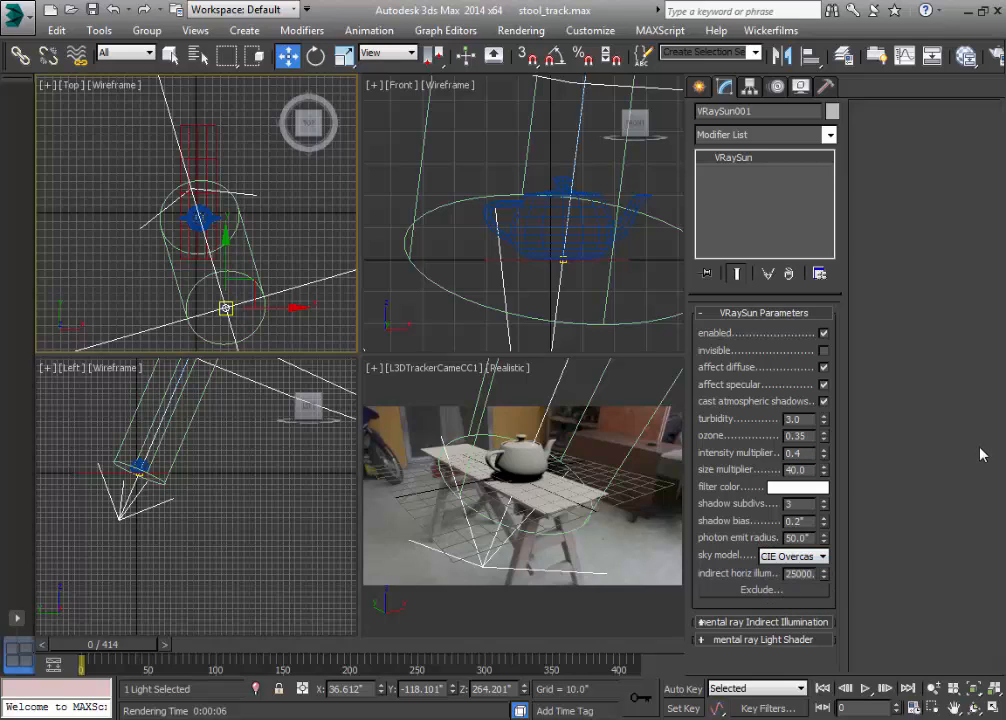
Bring the environment's DefaultVRaySky map into the Slate Material Editor as an instance
key("m")
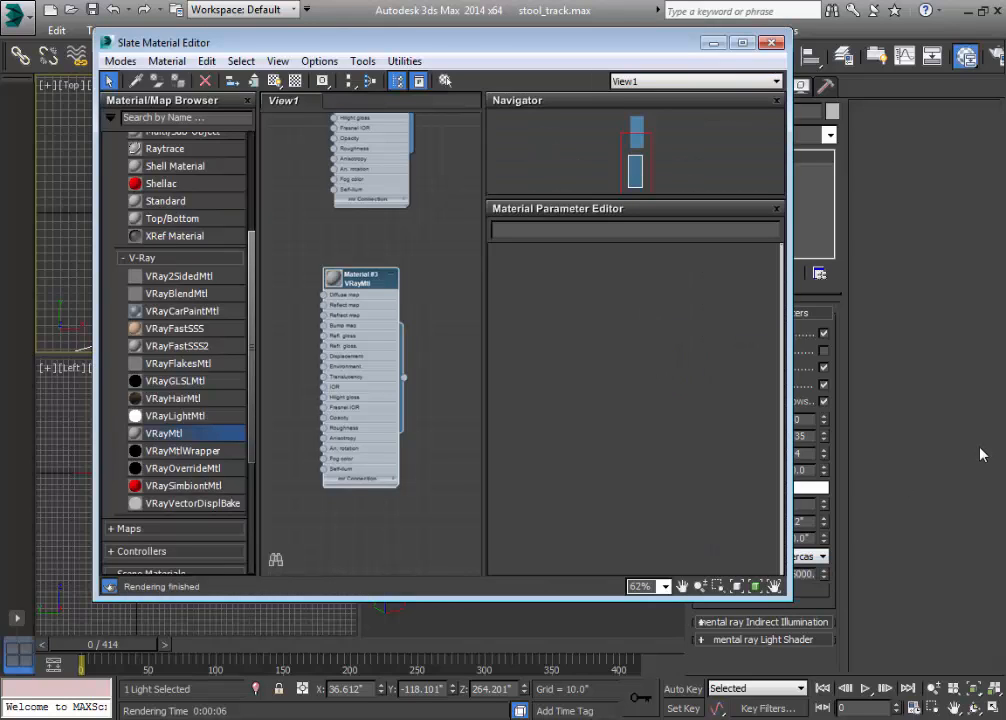
left_click_drag(381, 283, 386, 236)
key("8")
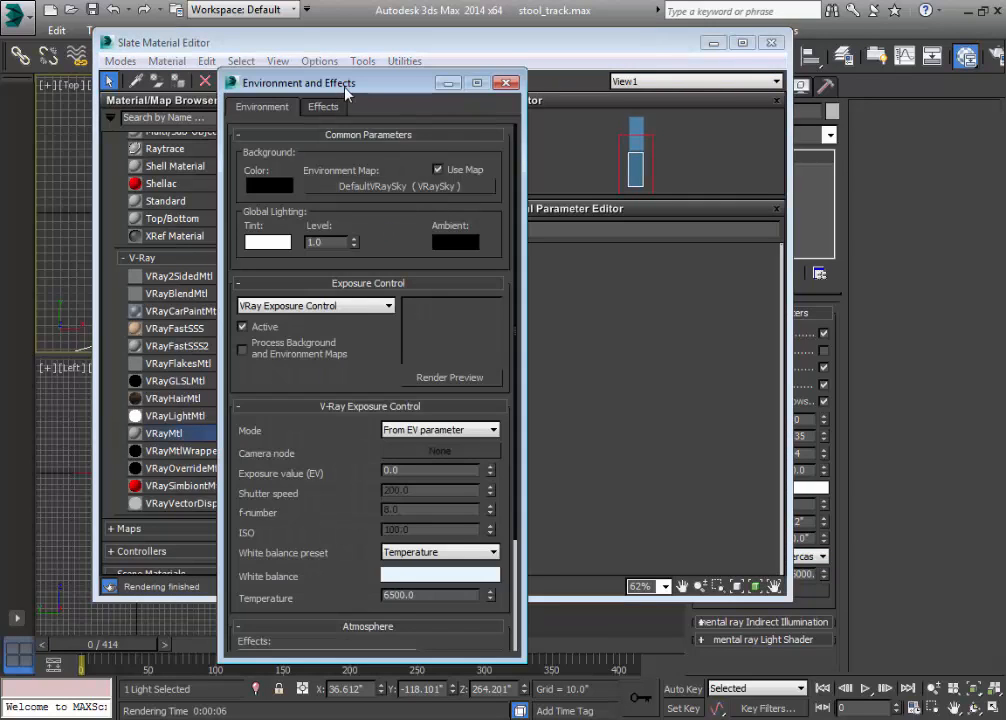
left_click_drag(270, 67, 817, 61)
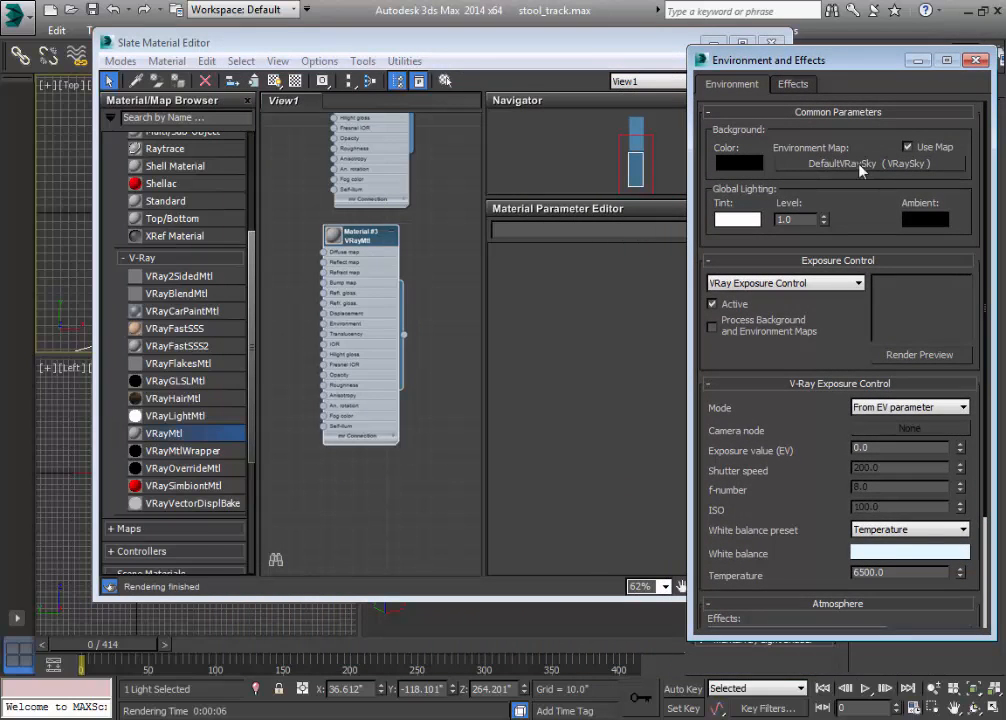
left_click_drag(896, 164, 353, 512)
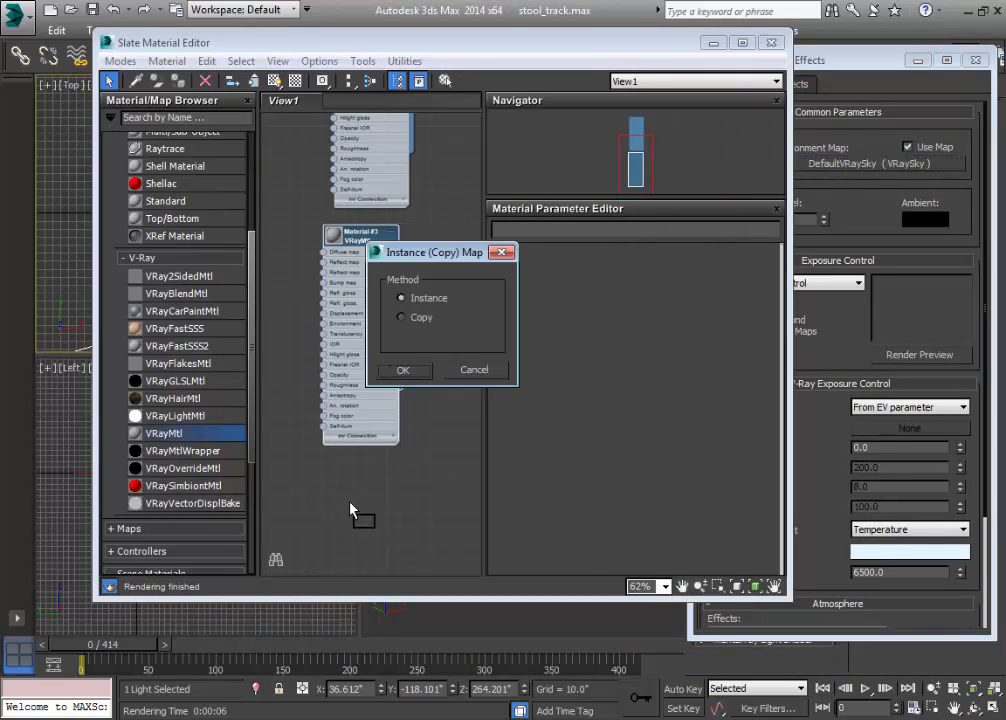
left_click(403, 373)
left_click_drag(507, 57, 357, 51)
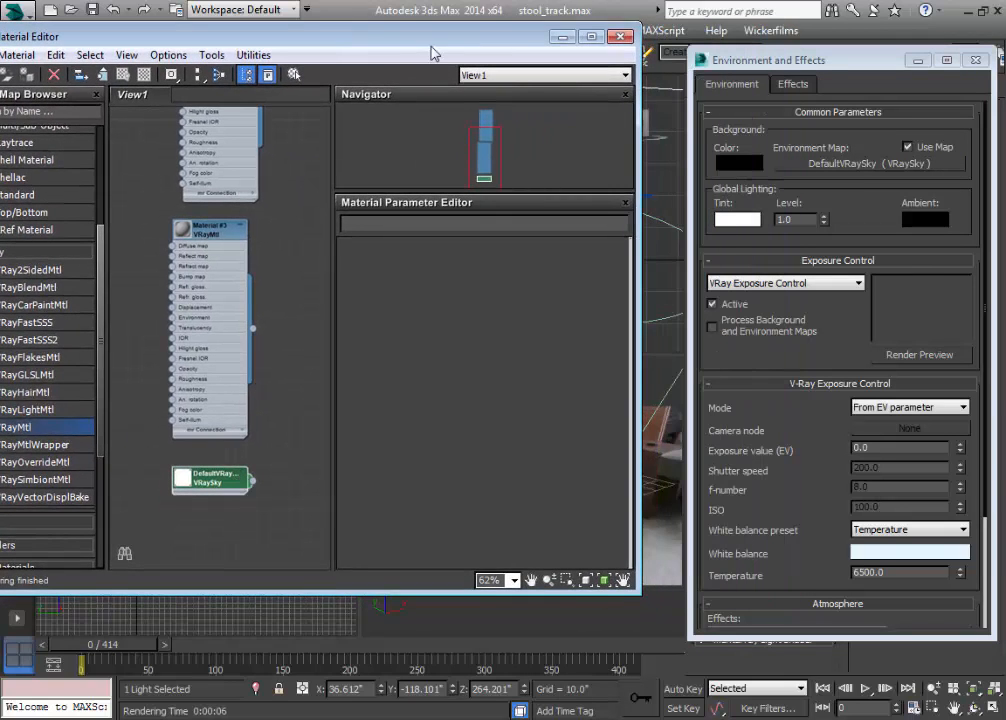
Enable specify sun node in the DefaultVRaySky parameters and pick VRaySun001 as its sun light
left_click_drag(440, 38, 209, 197)
double_click(195, 480)
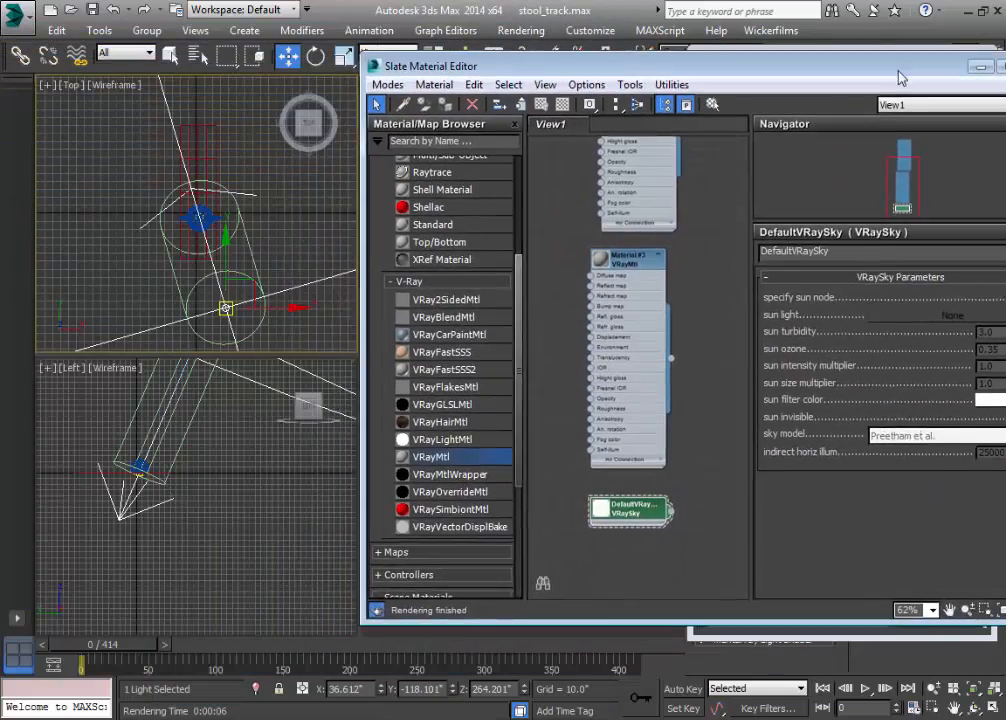
left_click_drag(898, 72, 847, 52)
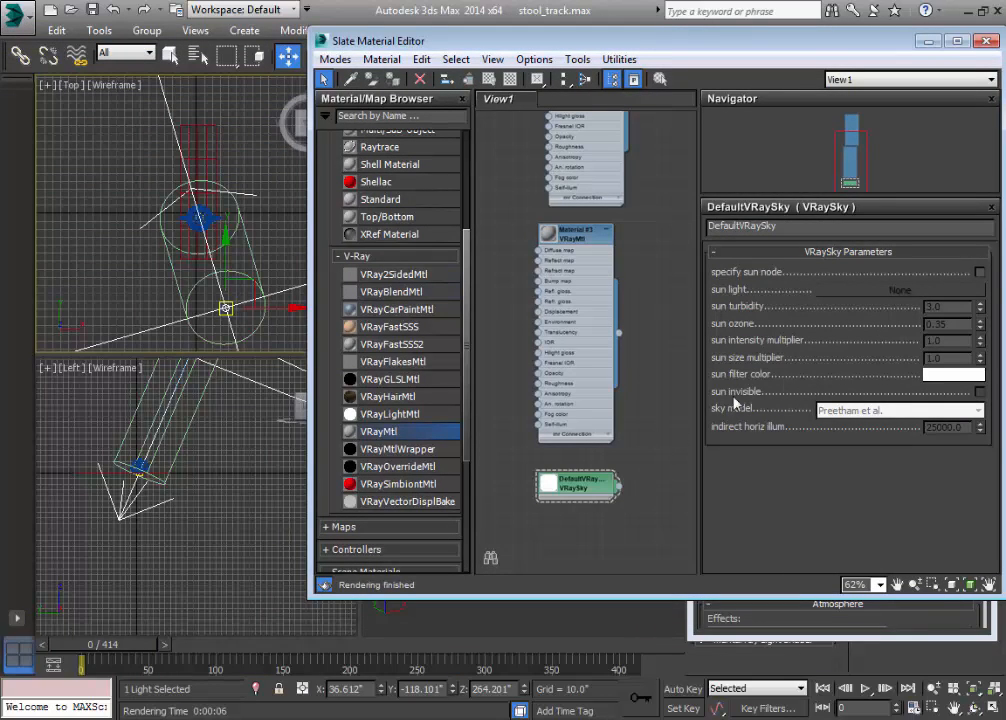
left_click(979, 272)
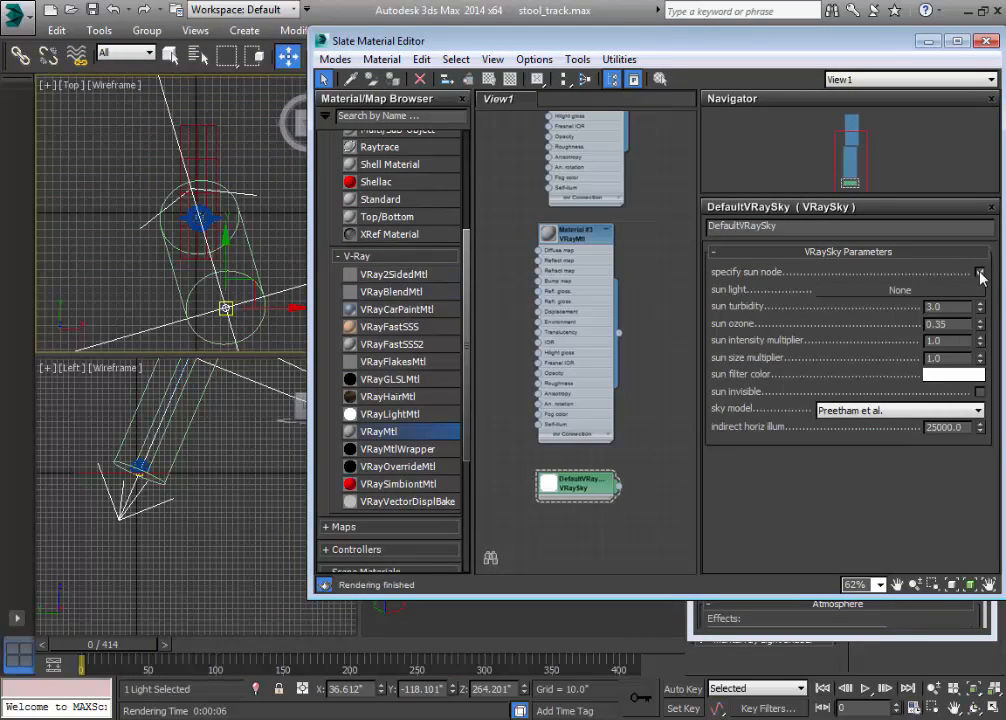
left_click(851, 291)
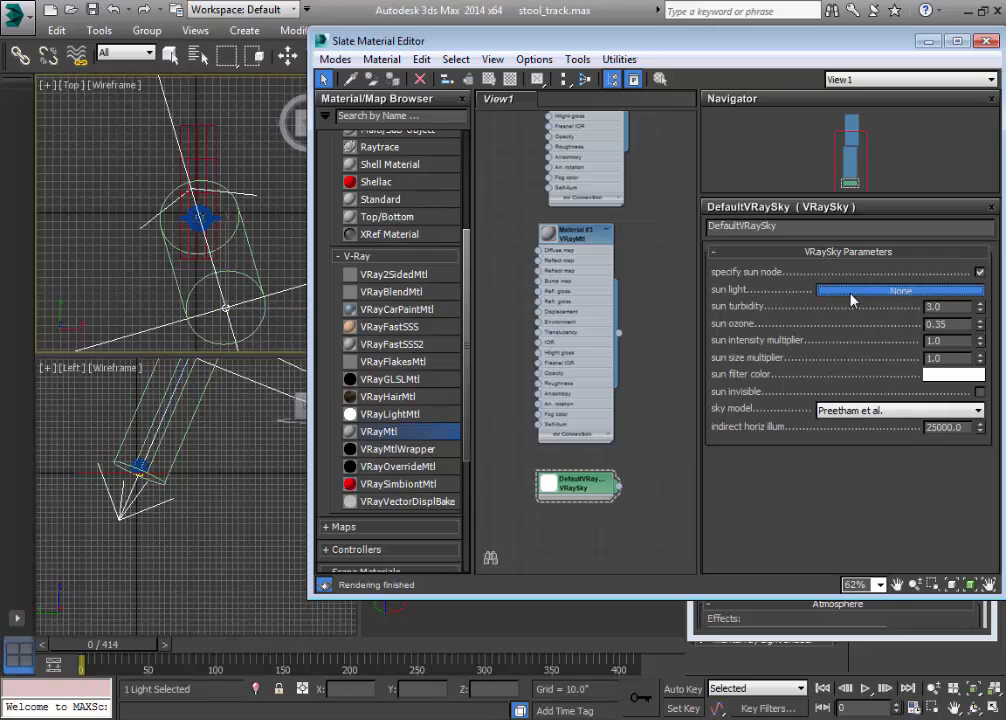
left_click(226, 307)
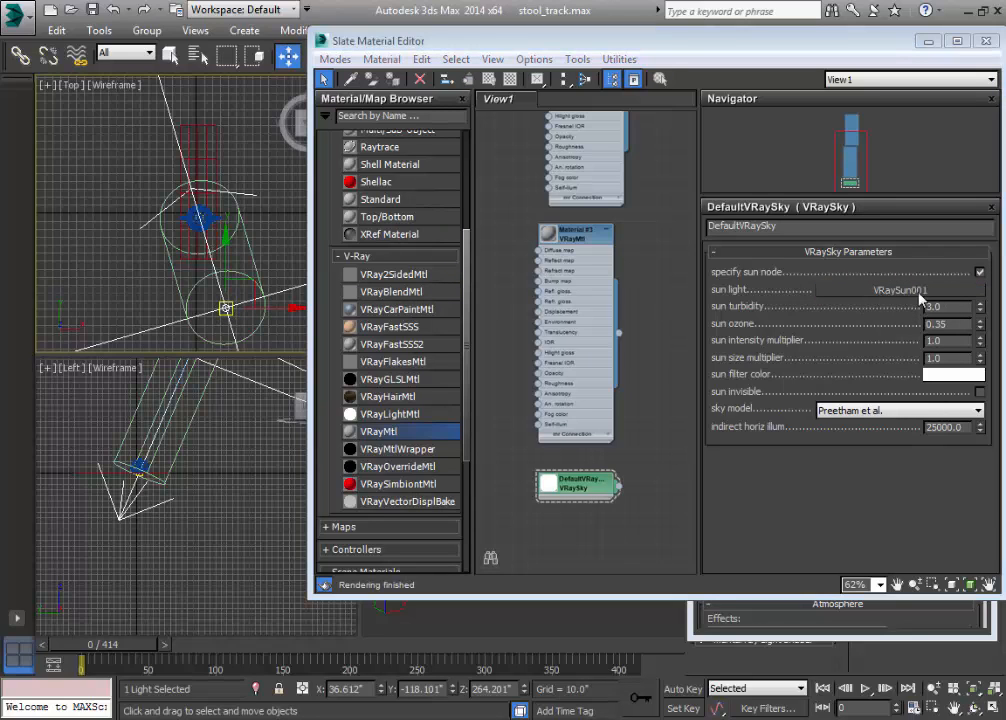
Set the DefaultVRaySky sky model to CIE Overcast and close the material editor and environment settings
left_click_drag(796, 43, 725, 16)
left_click(909, 386)
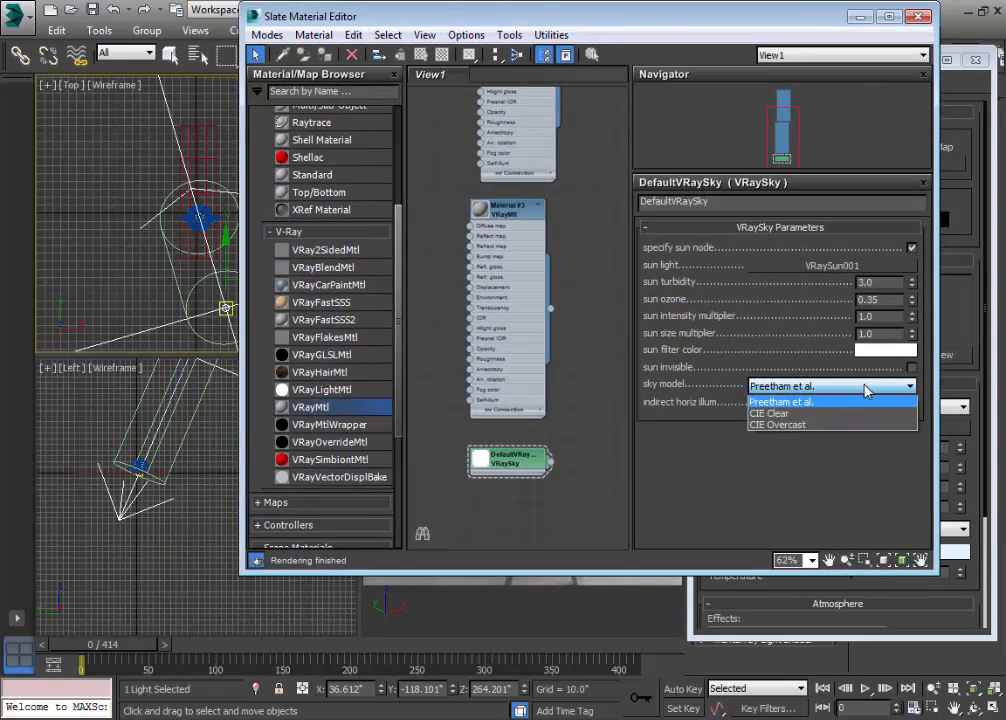
left_click(833, 420)
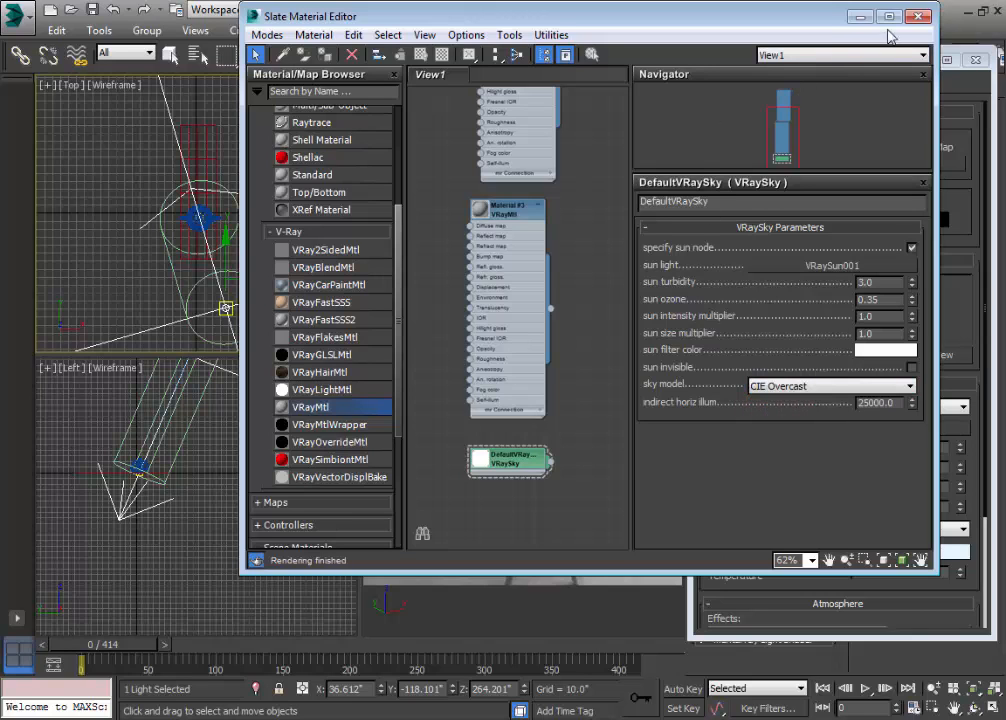
left_click(919, 17)
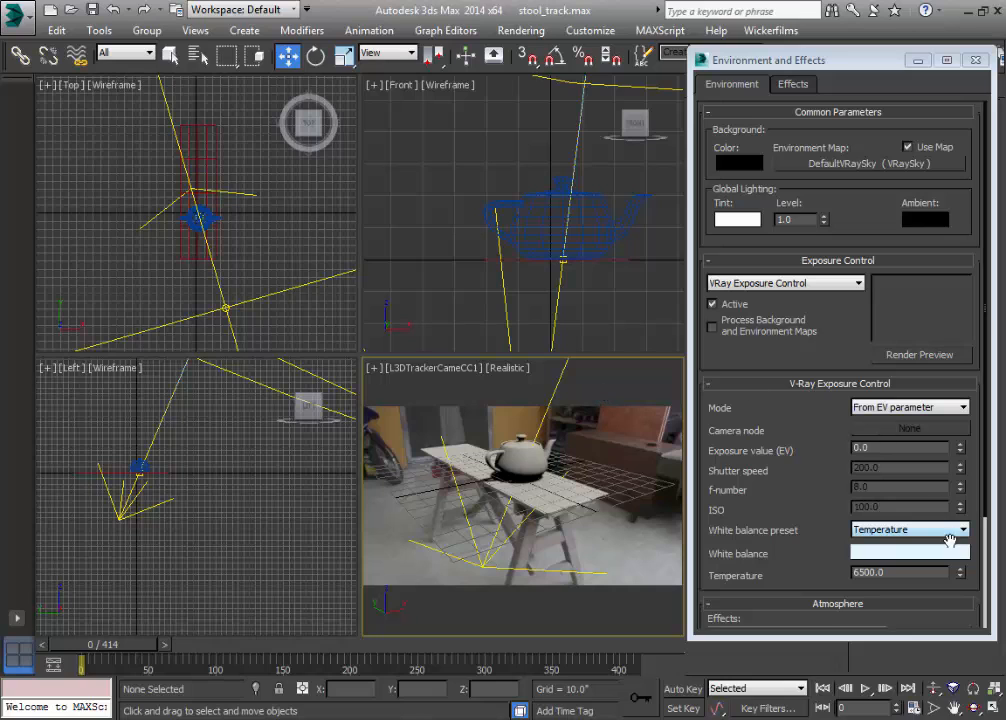
left_click(975, 60)
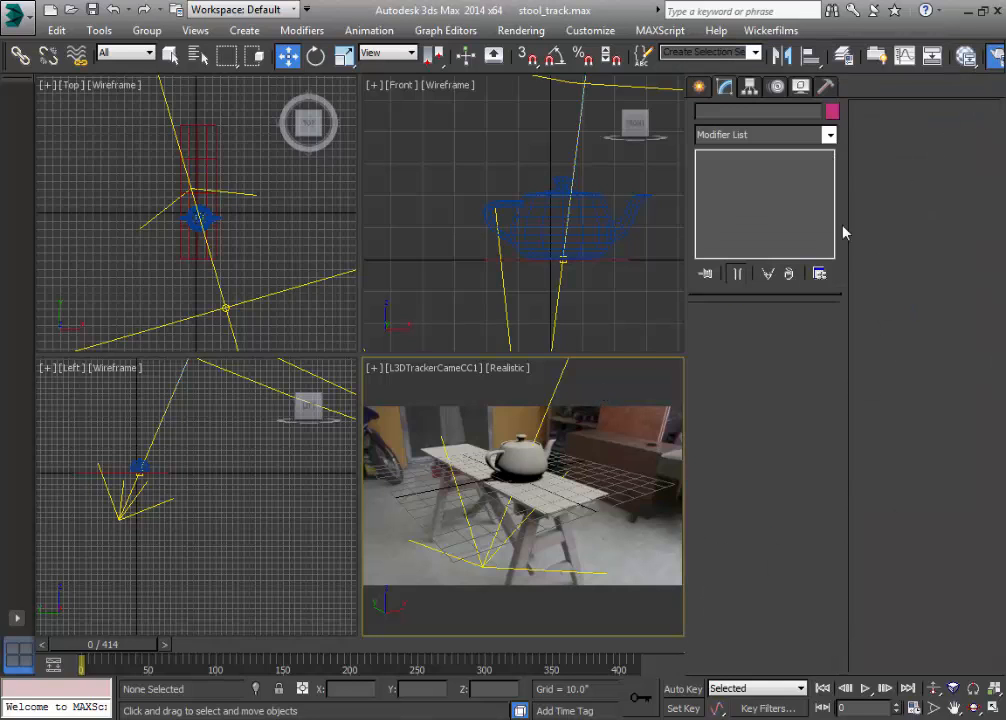
Test-render the tracked camera view to check the overcast sky lighting
key("F10")
left_click(885, 590)
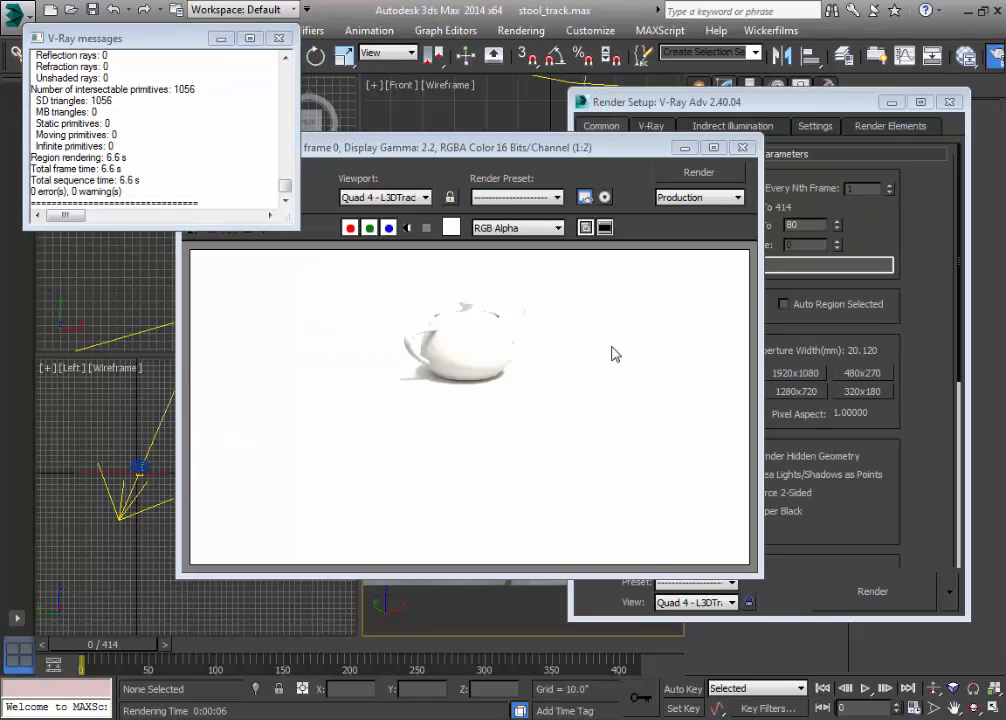
left_click(744, 150)
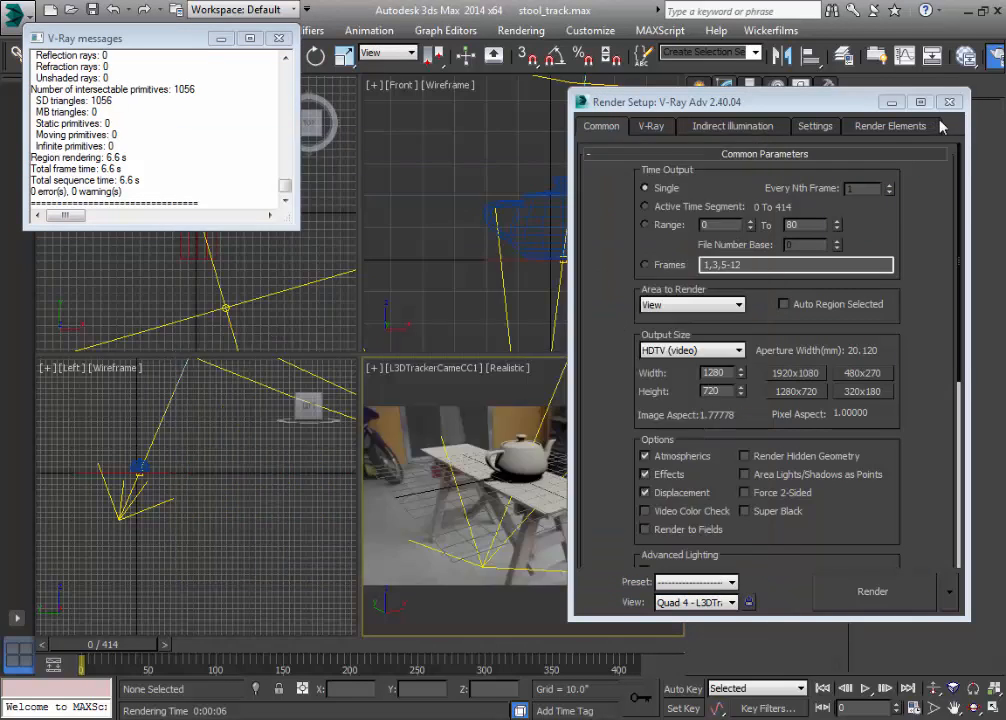
Set VRaySun001's intensity multiplier to 0.3 and its shadow subdivs to 7
left_click(949, 104)
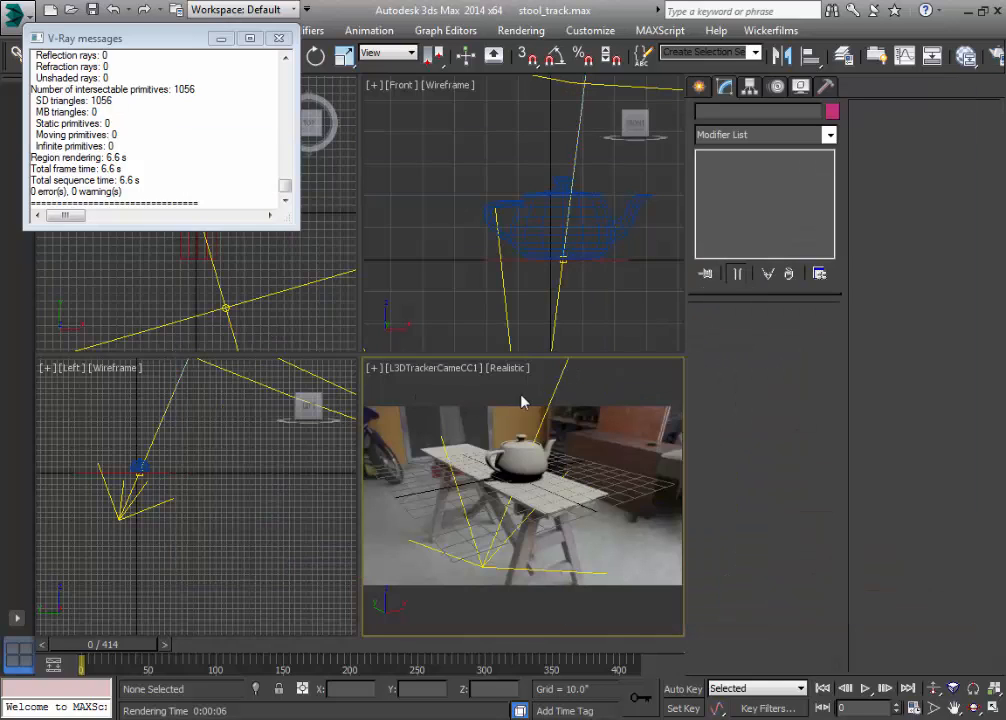
left_click(555, 388)
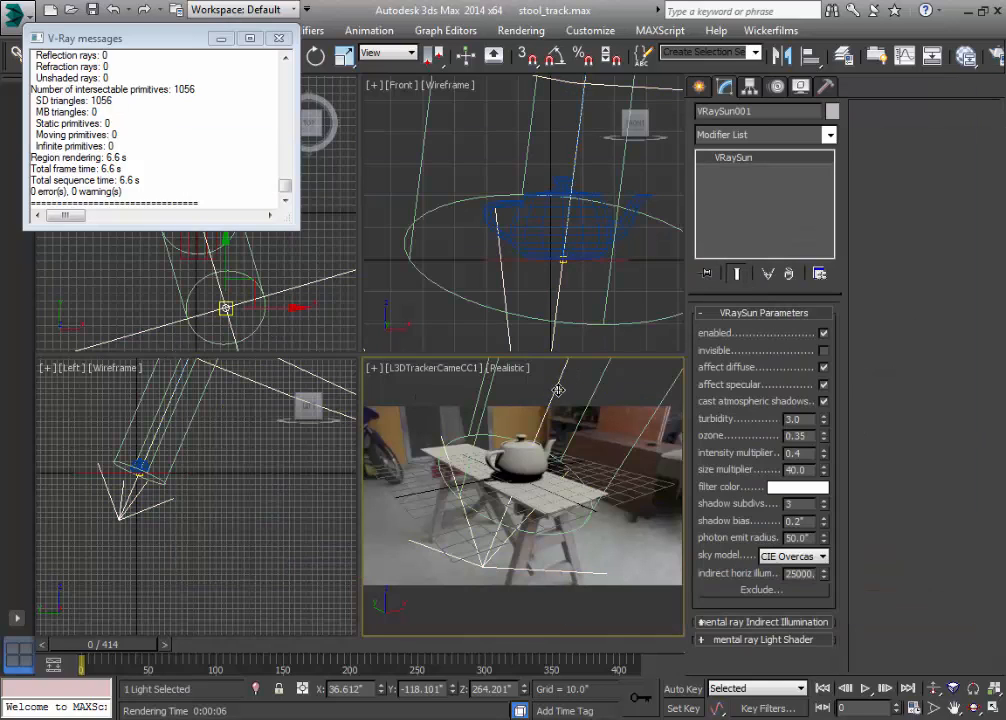
double_click(797, 453)
type(".3")
key("Return")
left_click_drag(808, 504, 746, 504)
type("7")
key("Return")
Reselect VRaySun001 and lower its intensity multiplier to 0.25
left_click(450, 380)
left_click(173, 398)
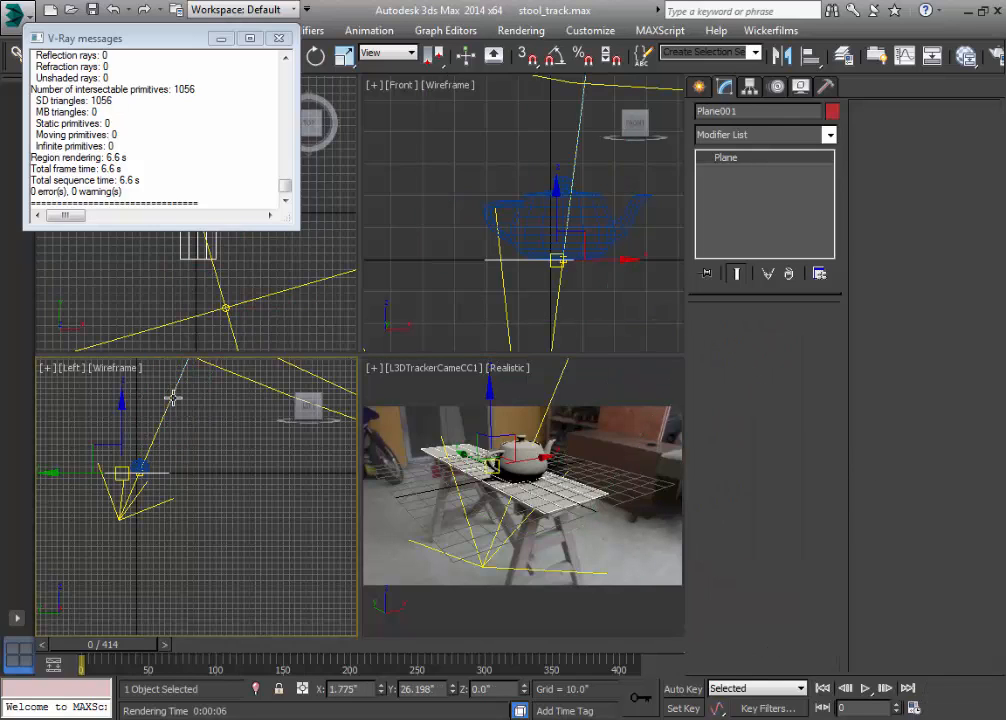
left_click(173, 398)
left_click_drag(809, 453, 735, 452)
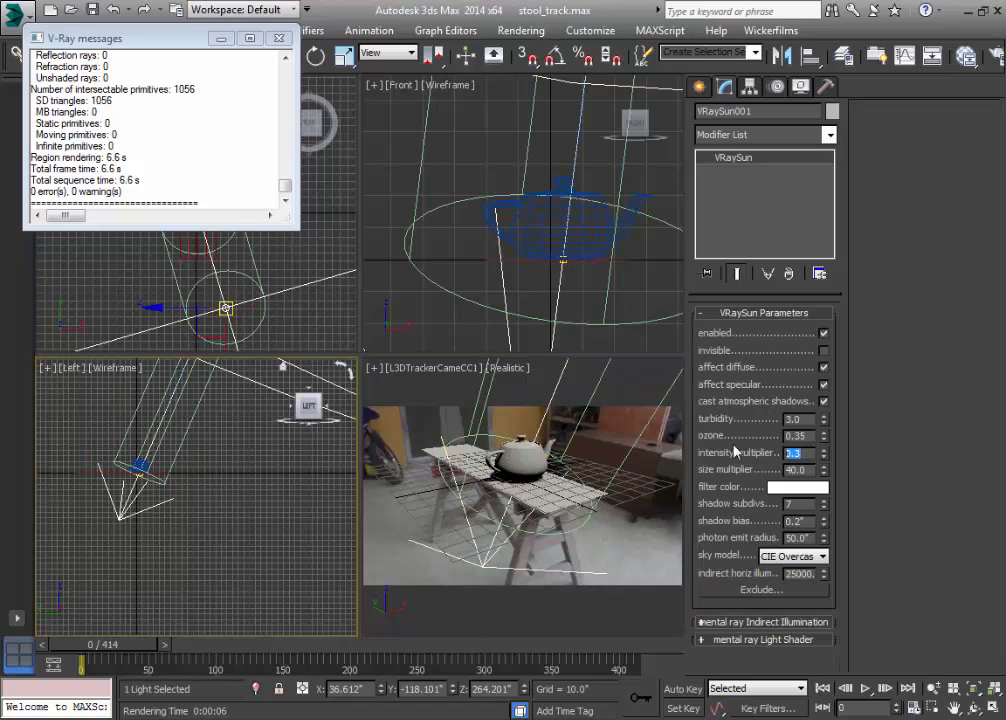
type(".25")
key("Return")
Test-render the tracked camera view to check the sun's brightness and shadow, and close the render windows
left_click(998, 60)
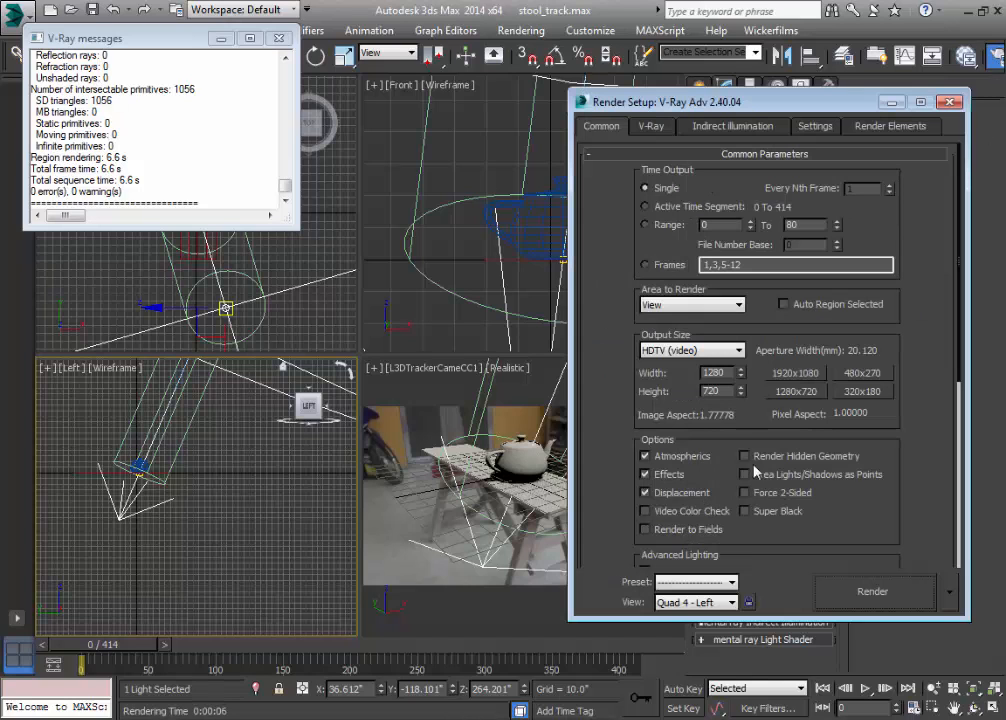
left_click(871, 592)
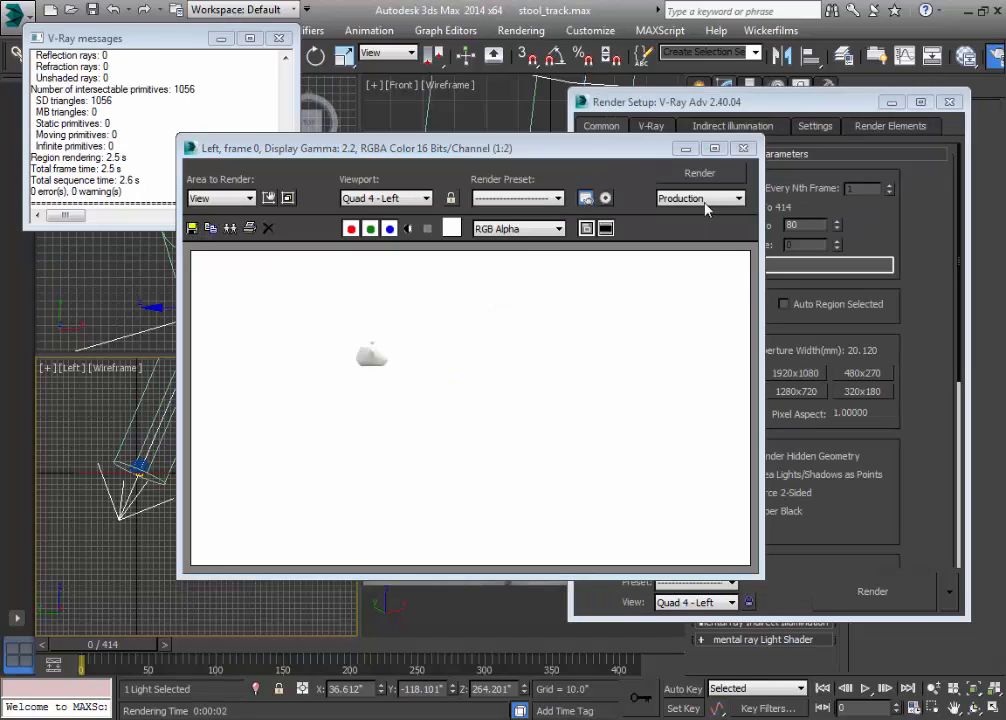
left_click(743, 147)
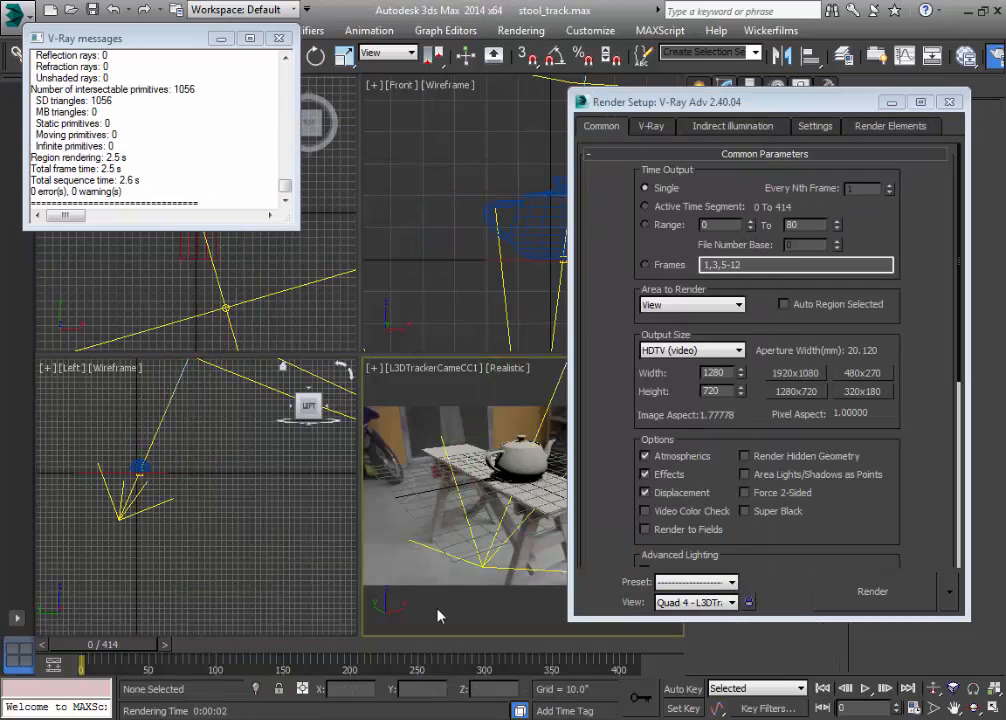
left_click(896, 593)
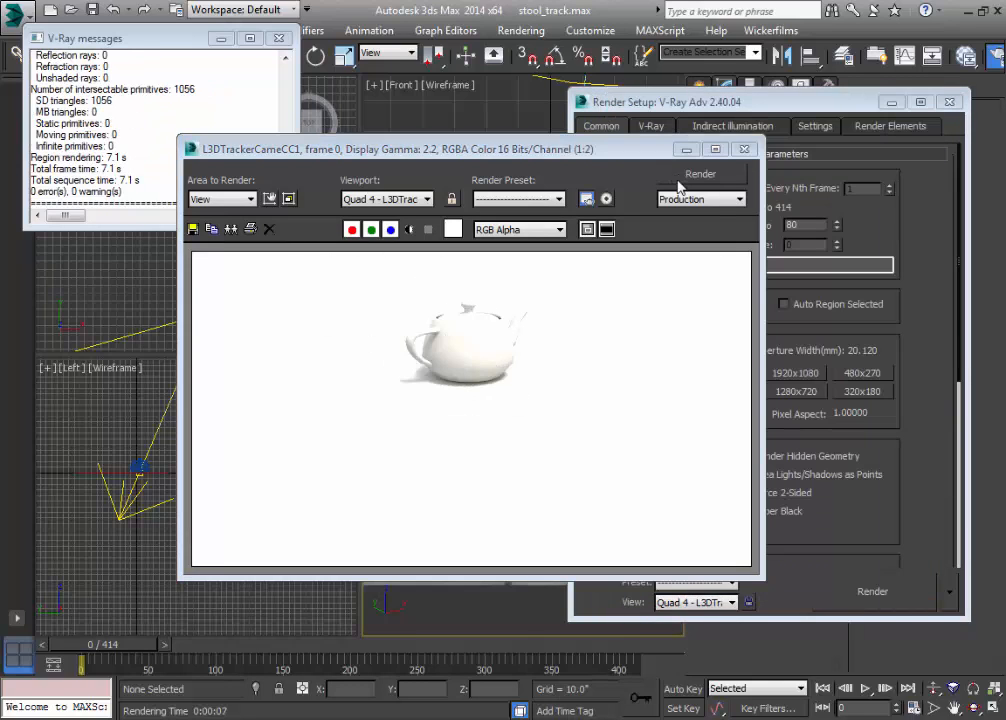
left_click(741, 152)
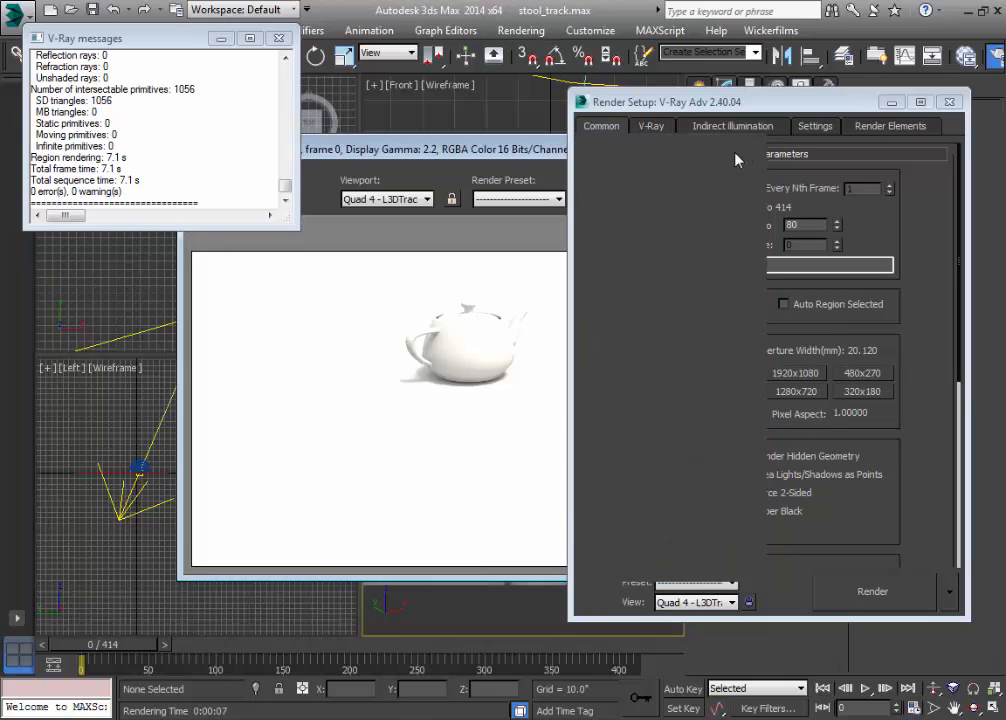
left_click(289, 42)
left_click(282, 40)
left_click(432, 395)
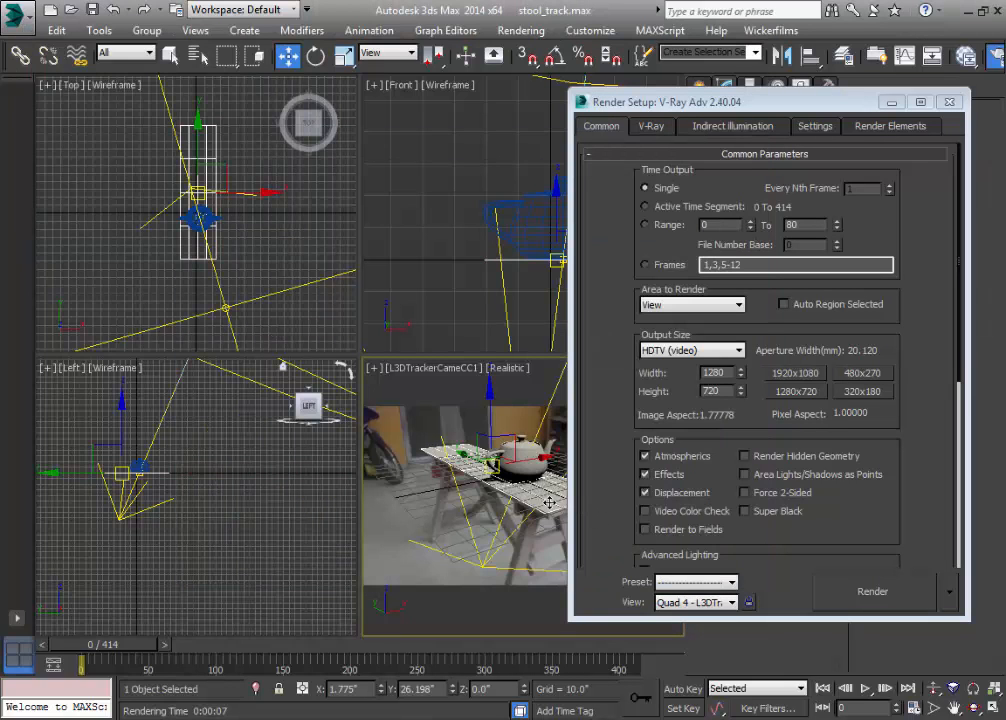
left_click(948, 103)
Select the teapot, open the Slate Material Editor and rename the VRayMtl Material #2 as teapot
left_click(520, 466)
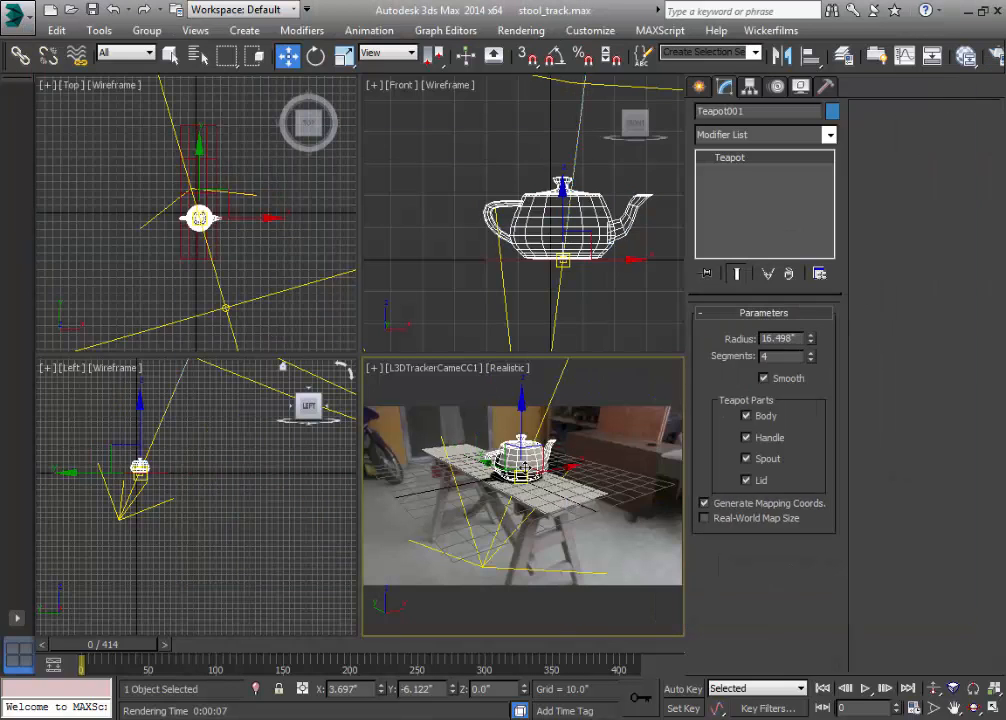
key("m")
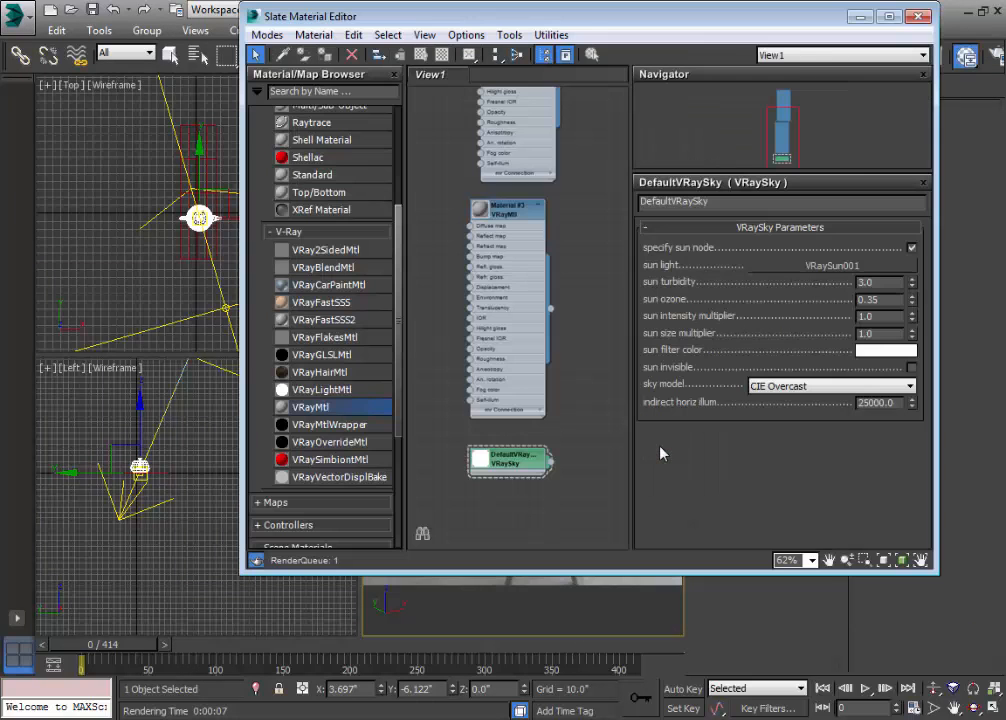
left_click_drag(562, 17, 279, 55)
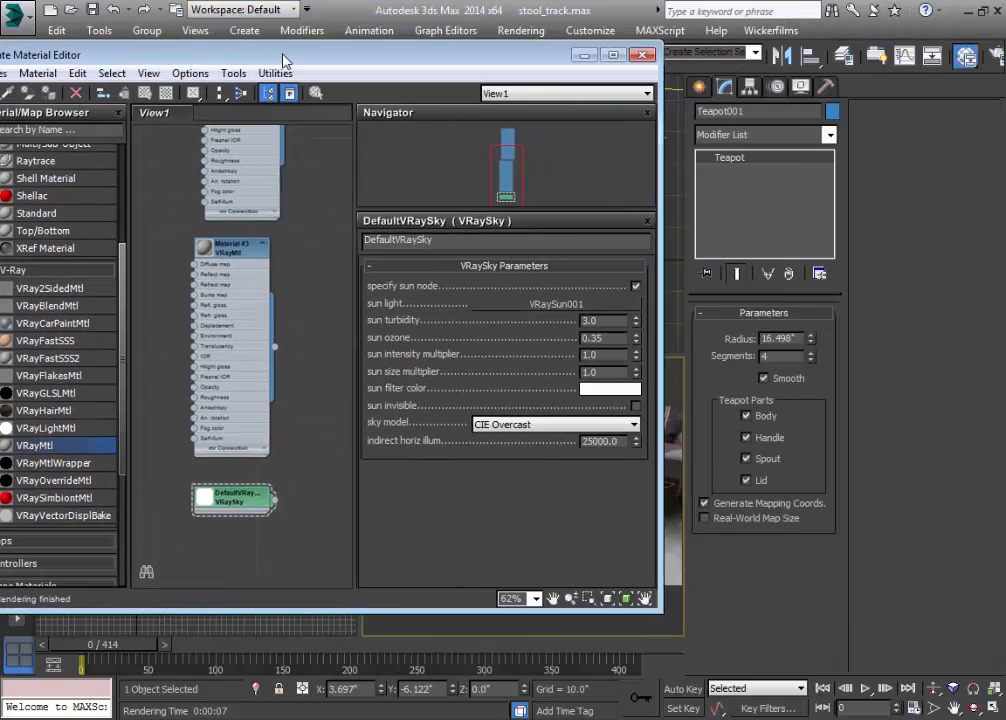
middle_click_drag(317, 235, 292, 280)
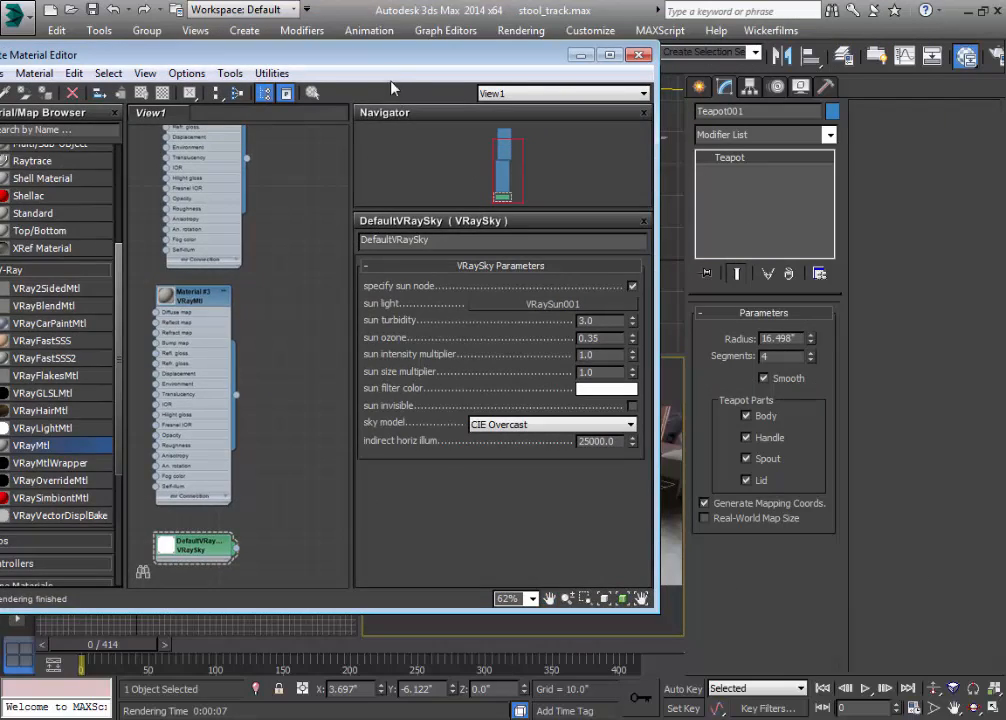
left_click_drag(385, 57, 307, 57)
left_click_drag(135, 304, 145, 304)
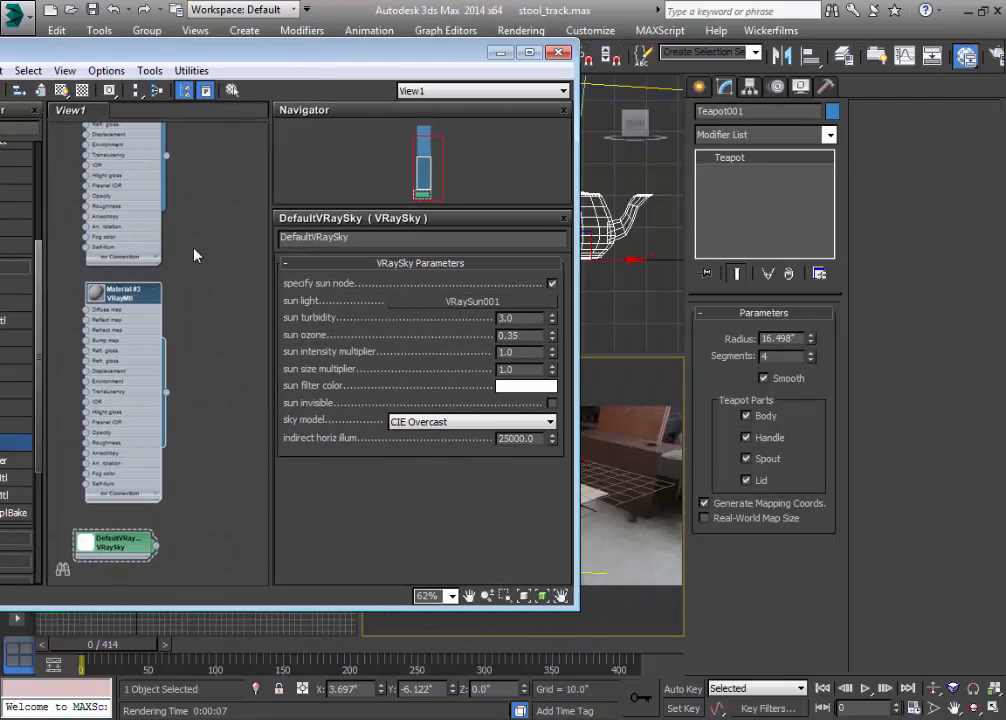
left_click_drag(361, 82, 342, 100)
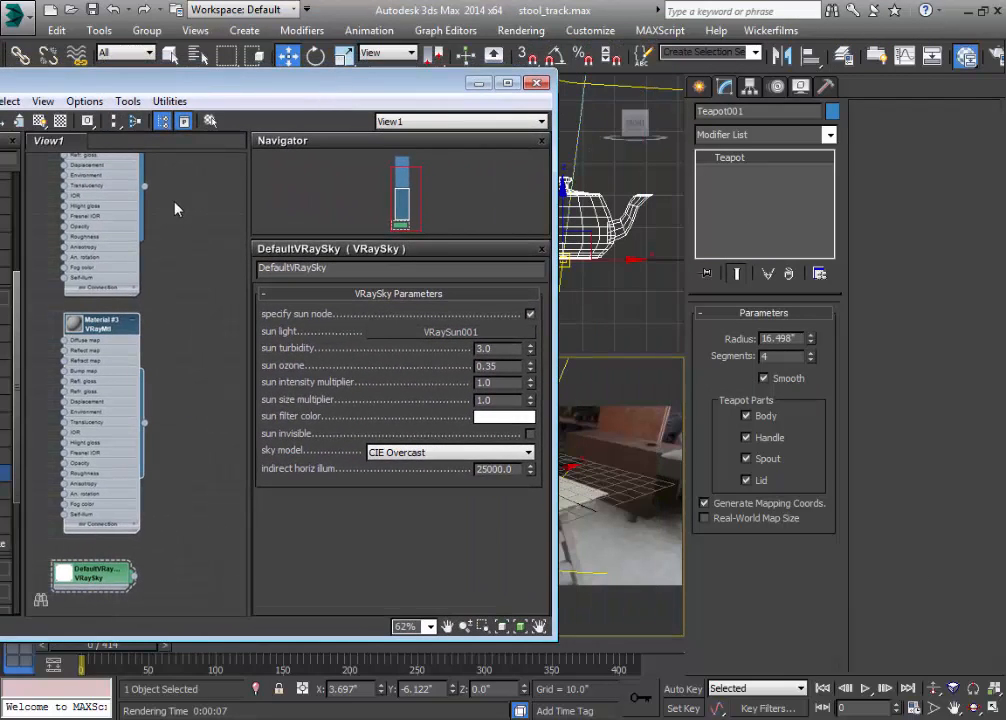
middle_click_drag(210, 230, 191, 411)
double_click(95, 284)
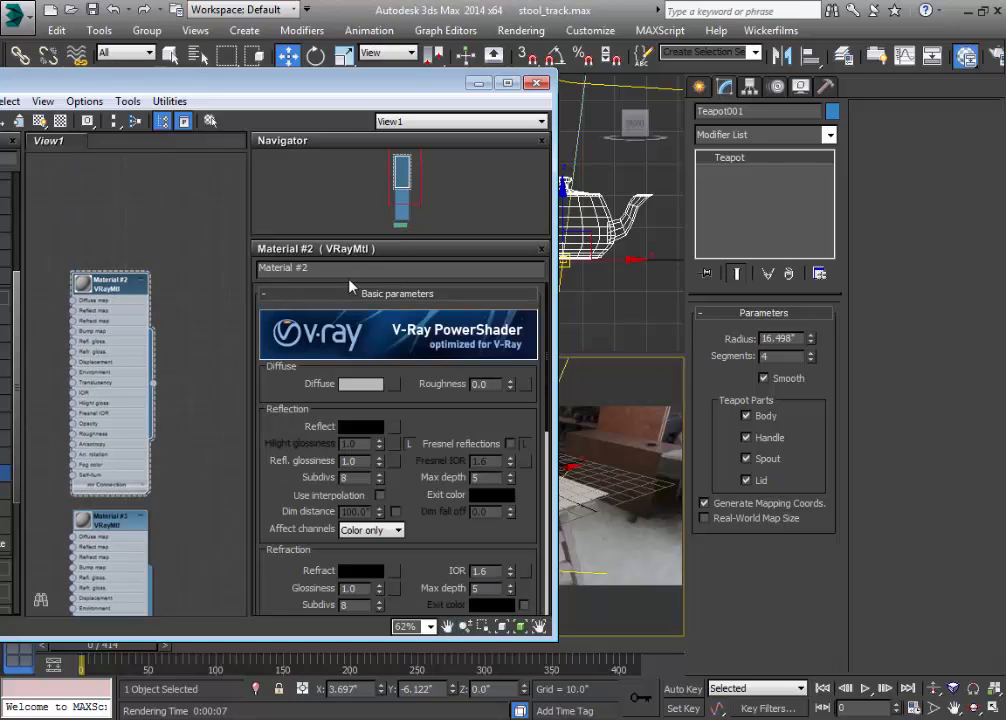
left_click_drag(323, 270, 177, 263)
type("teapot")
key("Return")
Rename the VRayMtl Material #3 as shadow
middle_click_drag(209, 325, 219, 155)
double_click(133, 370)
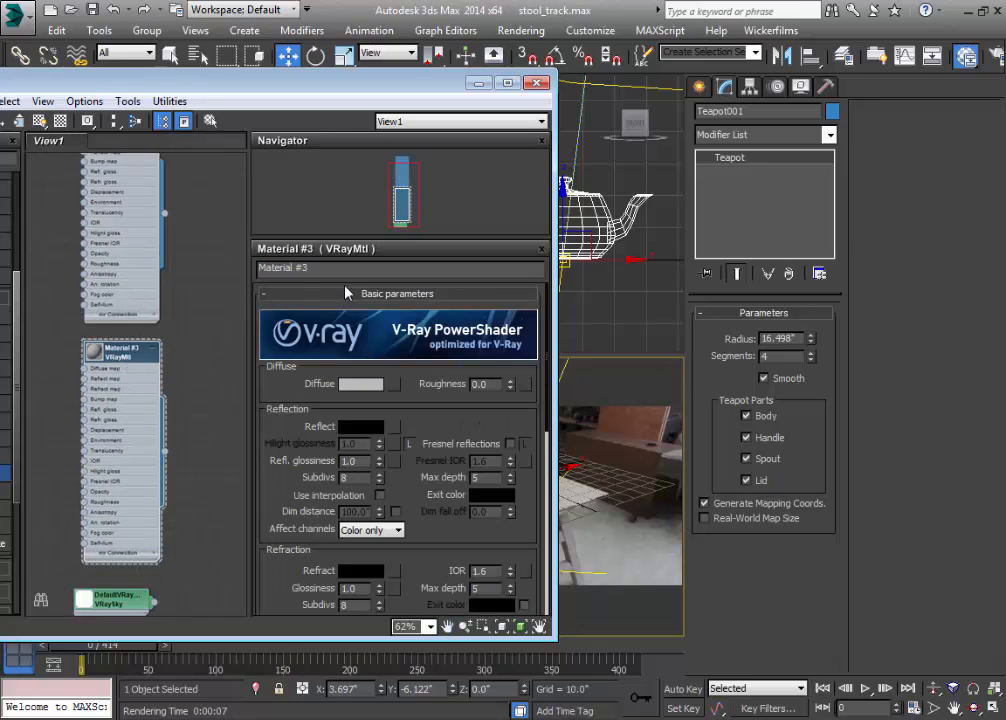
type("shadow")
key("Return")
Set the teapot material's Reflect color to white
left_click(193, 182)
scroll(197, 188, "down", 1)
middle_click_drag(207, 209, 155, 352)
left_click(69, 257)
double_click(70, 262)
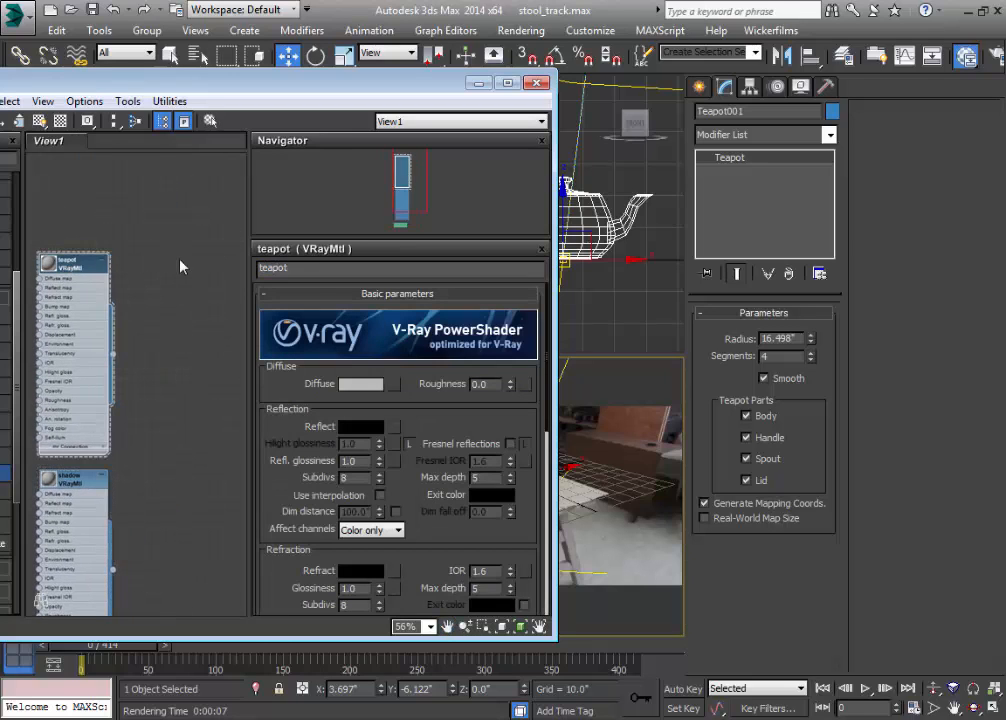
left_click(360, 427)
mouse_move(497, 120)
left_mouse_down()
mouse_move(497, 238)
mouse_move(497, 110)
left_mouse_up()
left_click(641, 256)
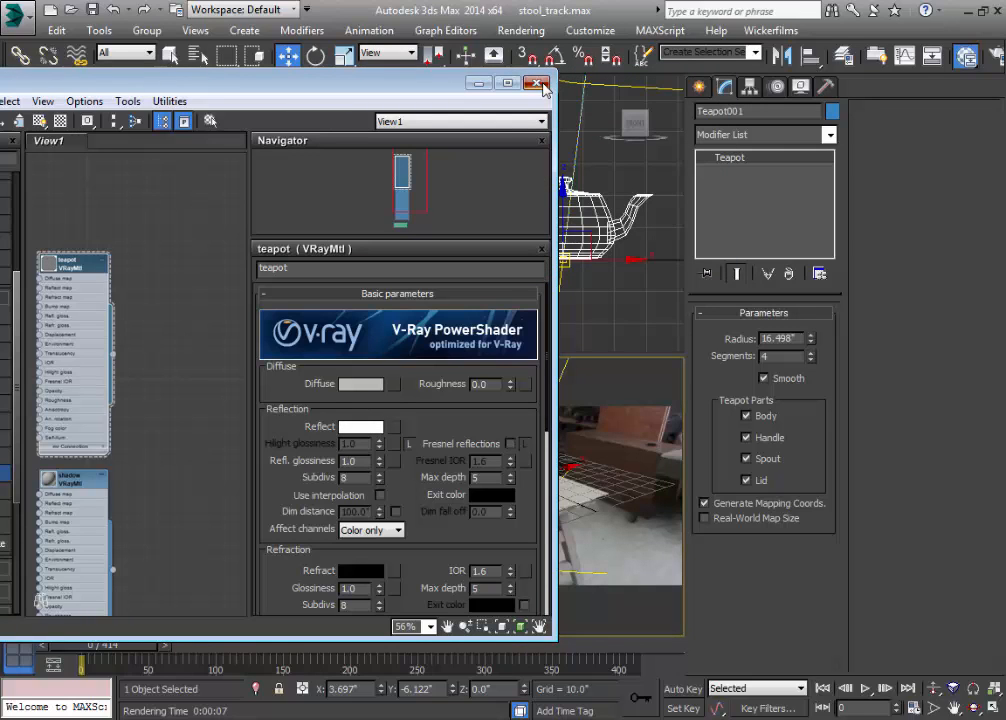
Assign the teapot material to the Teapot001 object in the camera view and close the material editor
left_click(203, 321)
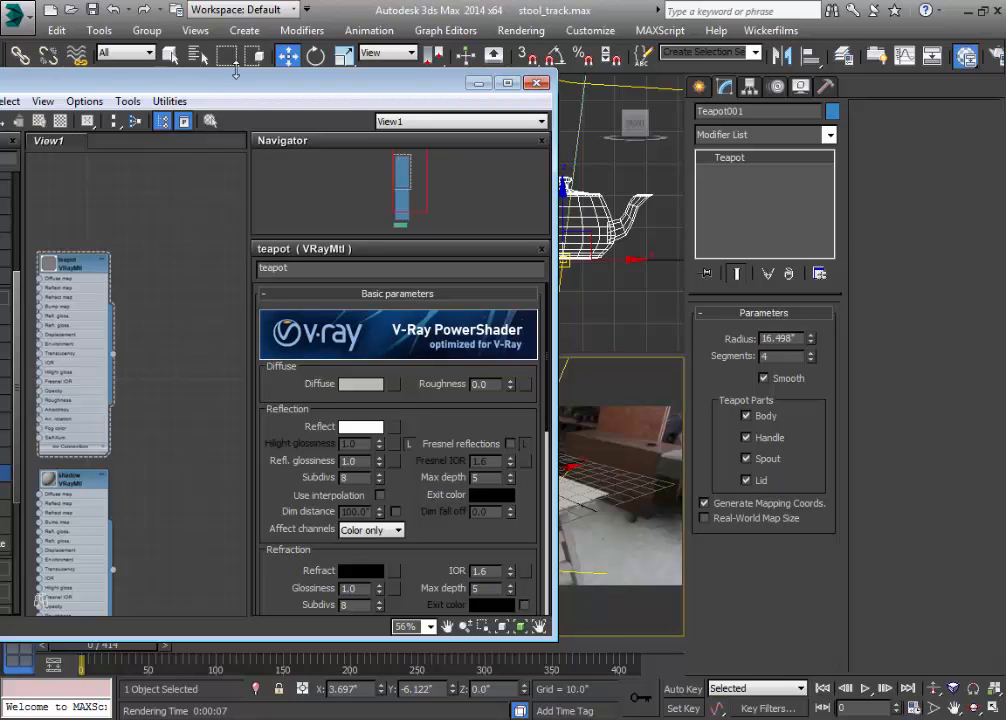
left_click_drag(259, 90, 140, 76)
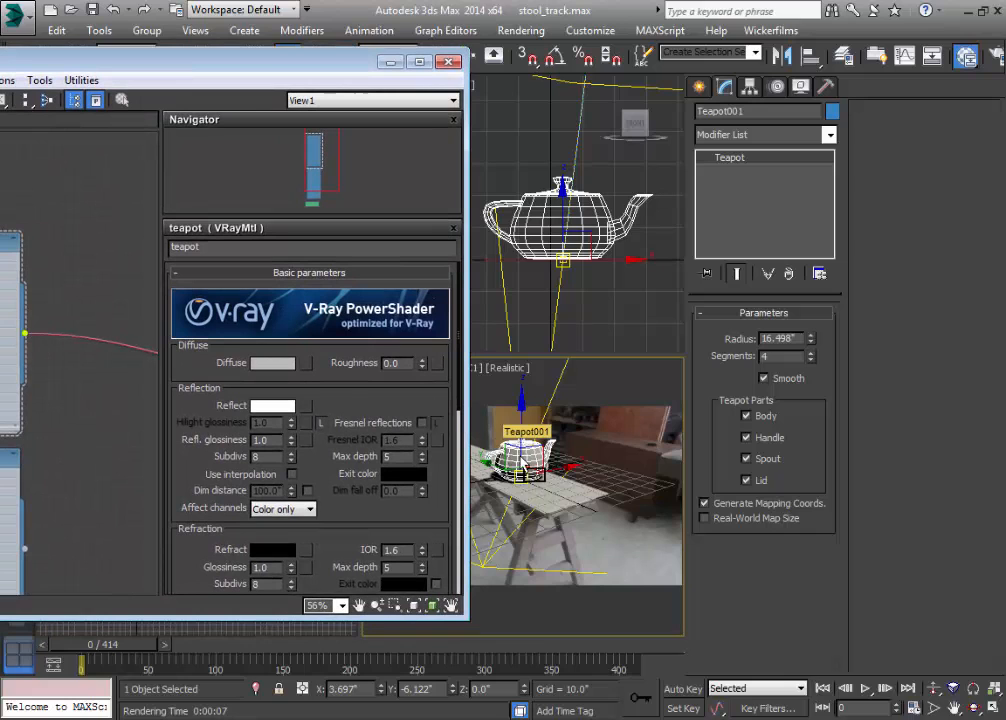
left_click(450, 61)
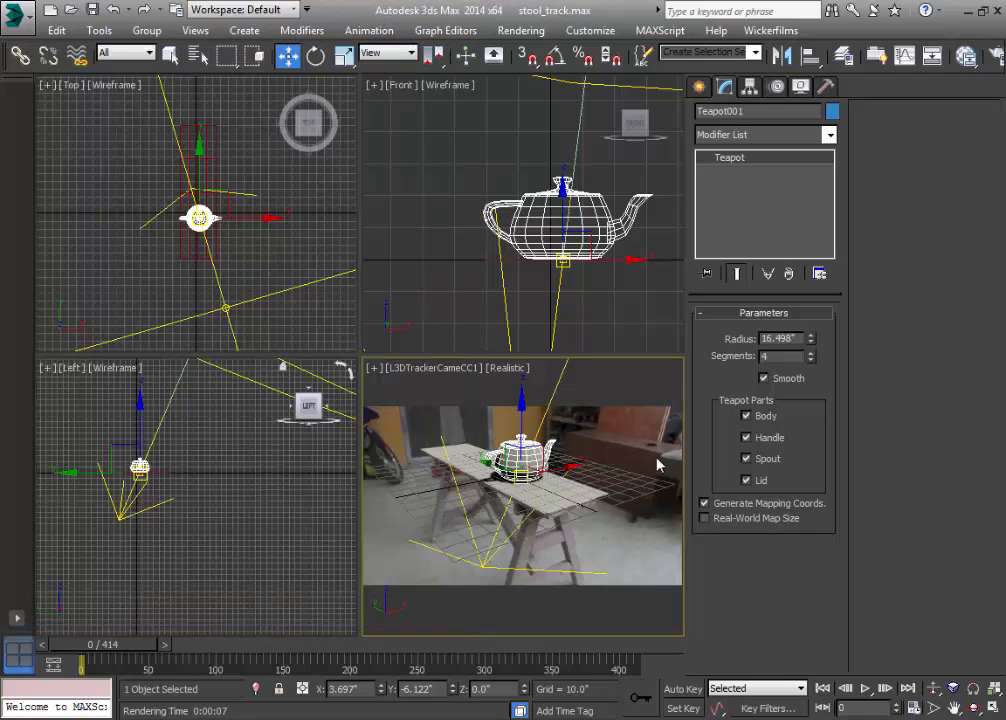
Test-render the tracked camera view to check the teapot's reflective material, and close the render output
left_click(633, 401)
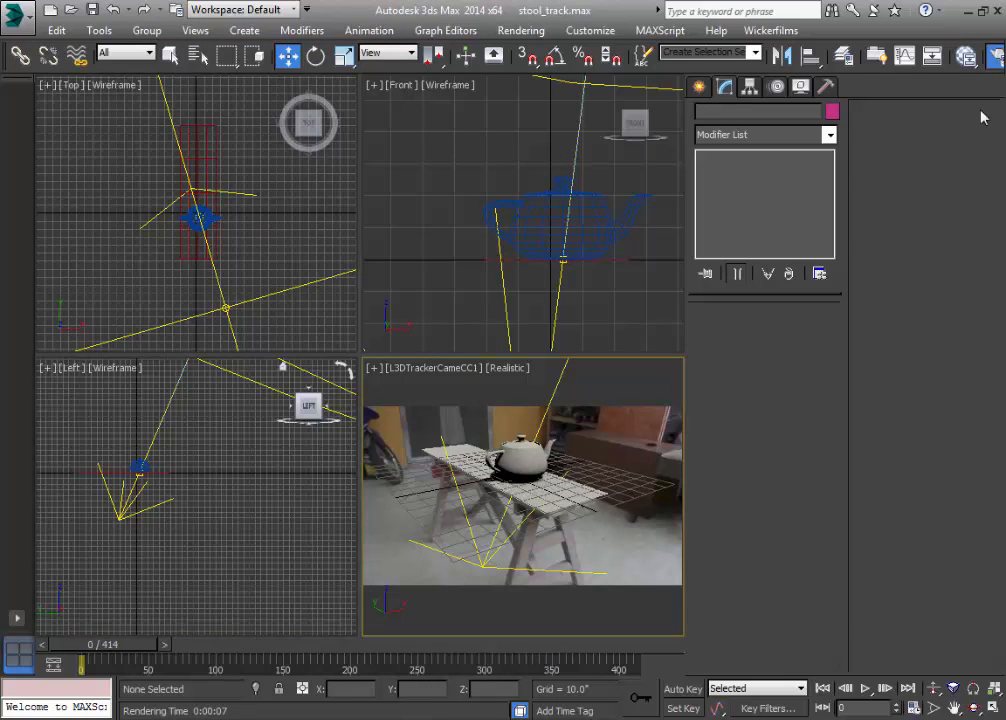
key("F10")
left_click(866, 592)
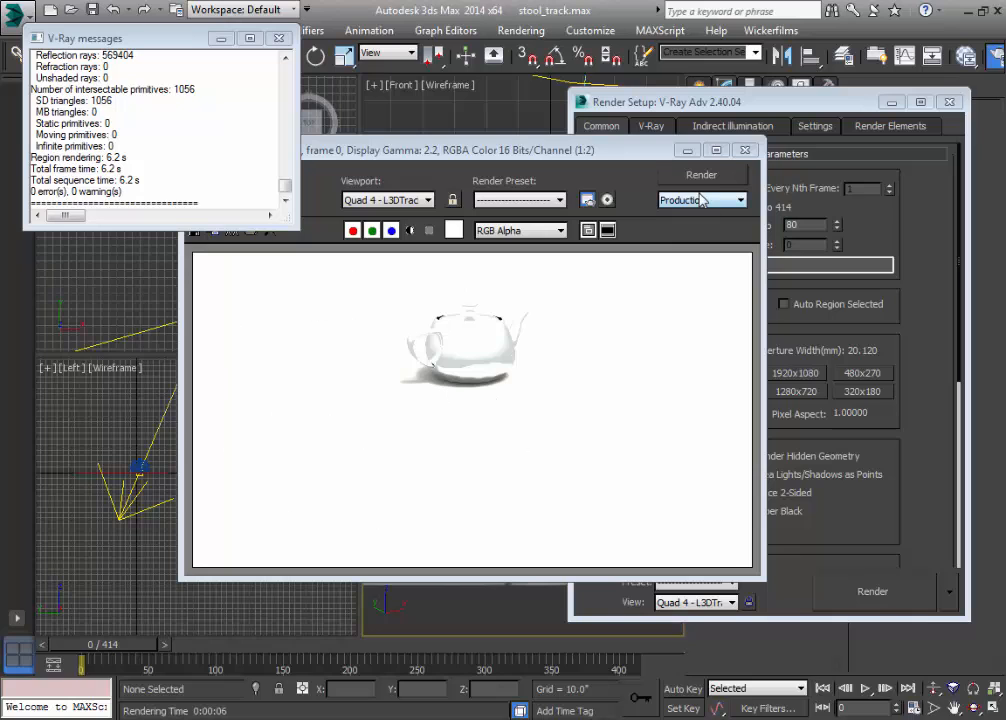
left_click(745, 151)
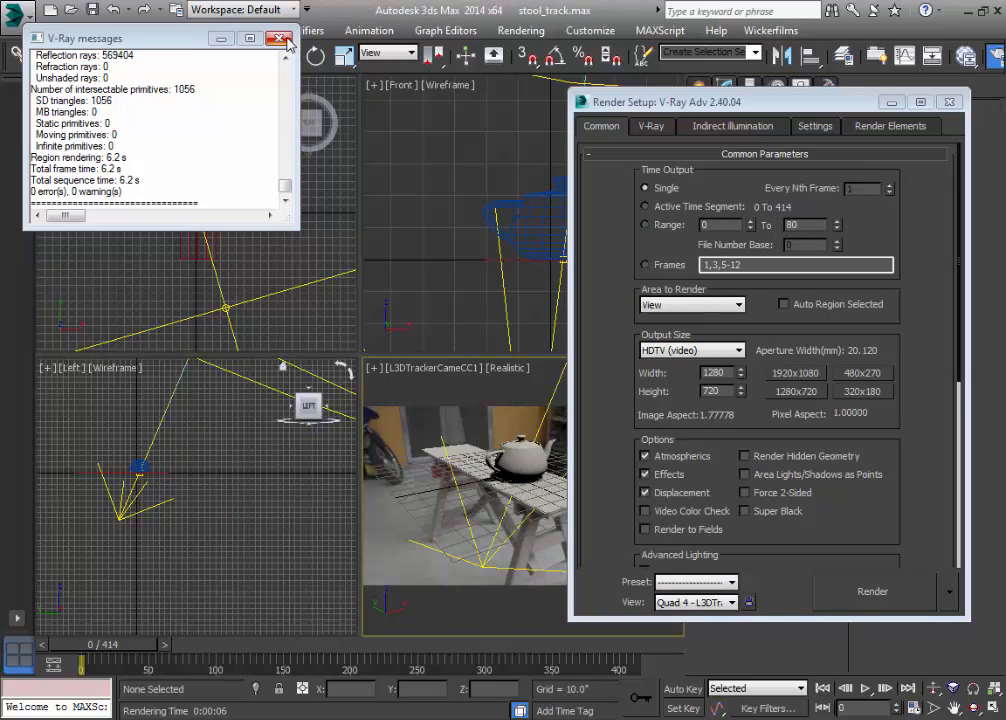
left_click(279, 38)
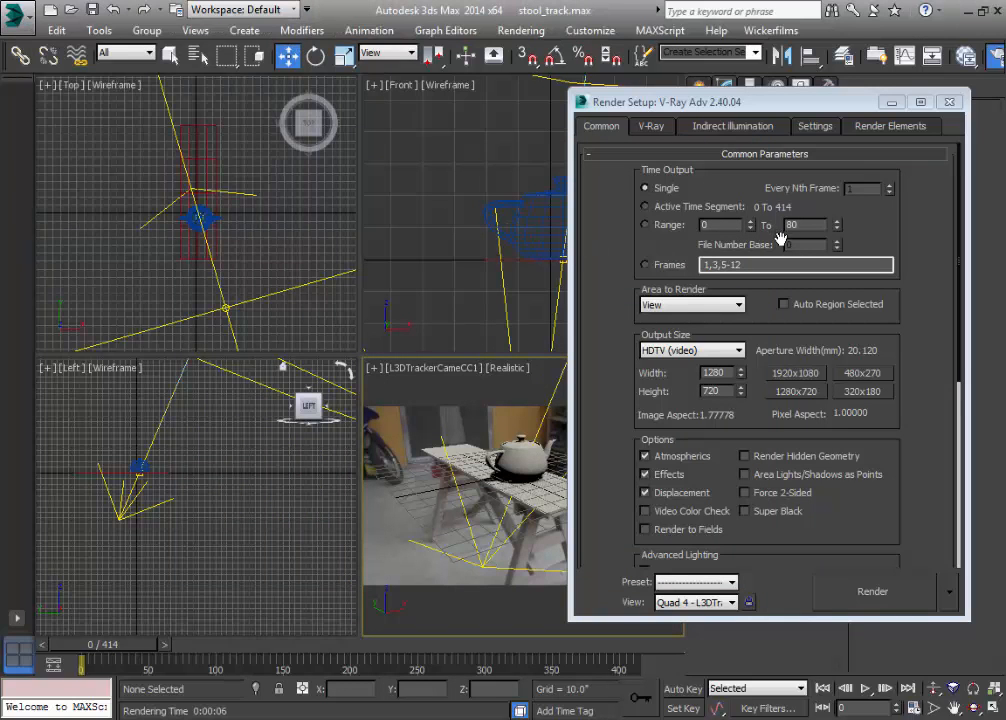
scroll(931, 241, "down", 3)
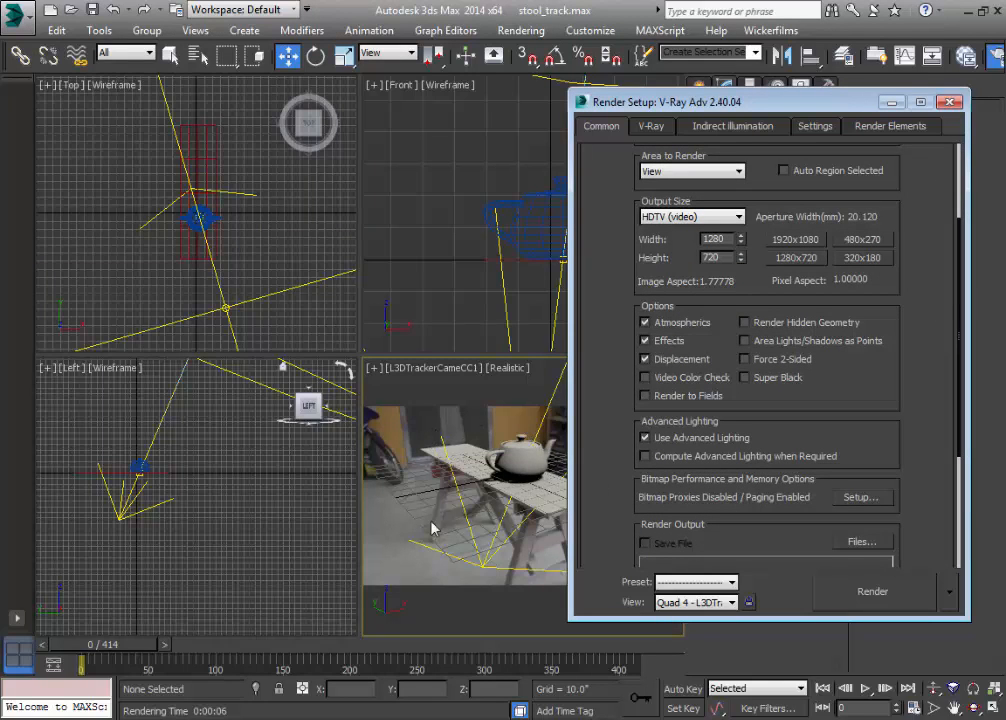
left_click(391, 428)
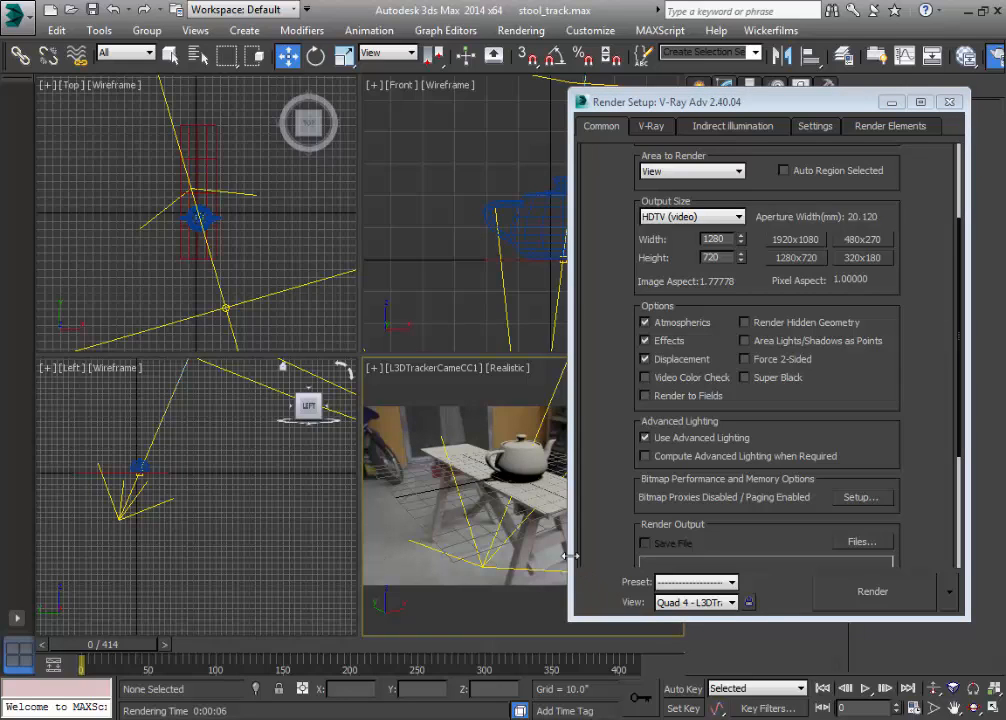
left_click_drag(907, 378, 909, 481)
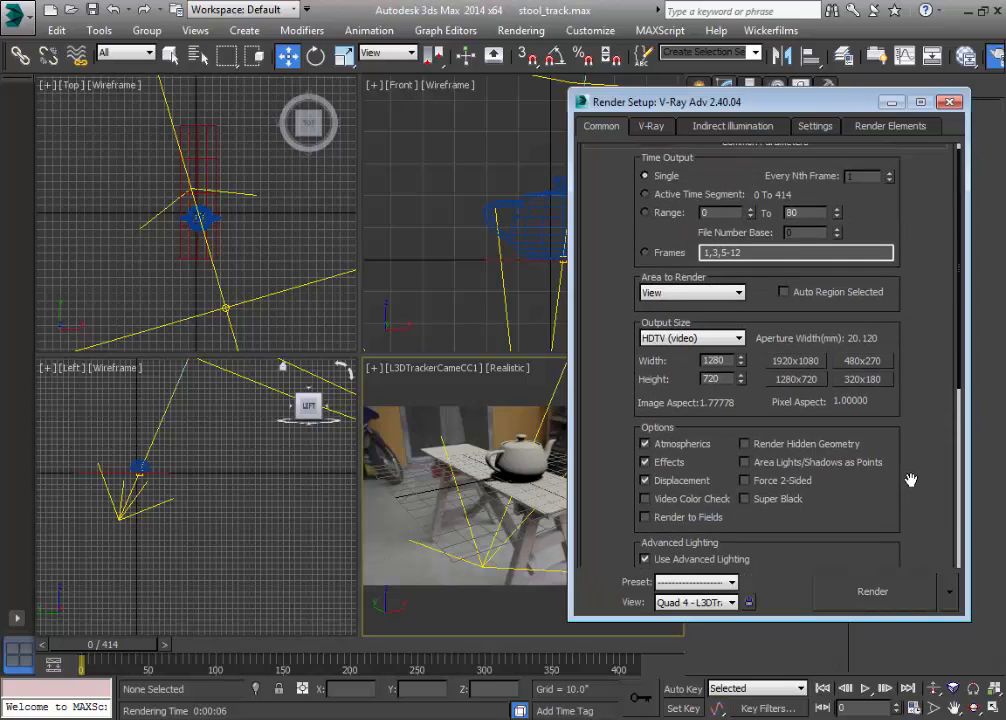
Reopen the Slate Material Editor and bring the area around the teapot and shadow material nodes into view
key("m")
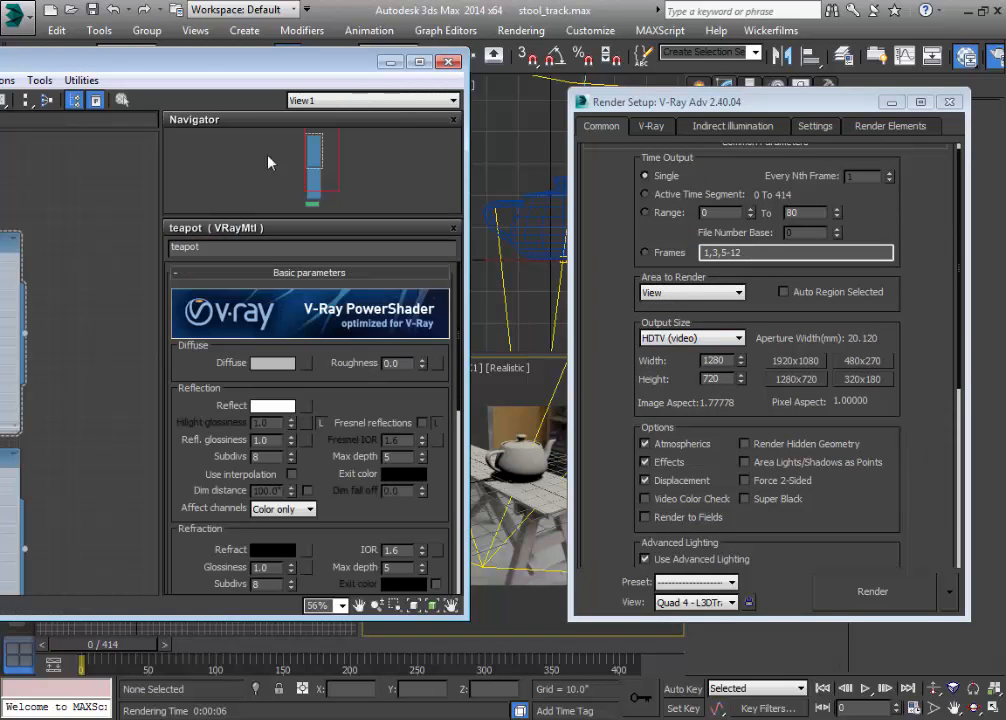
left_click_drag(183, 67, 399, 70)
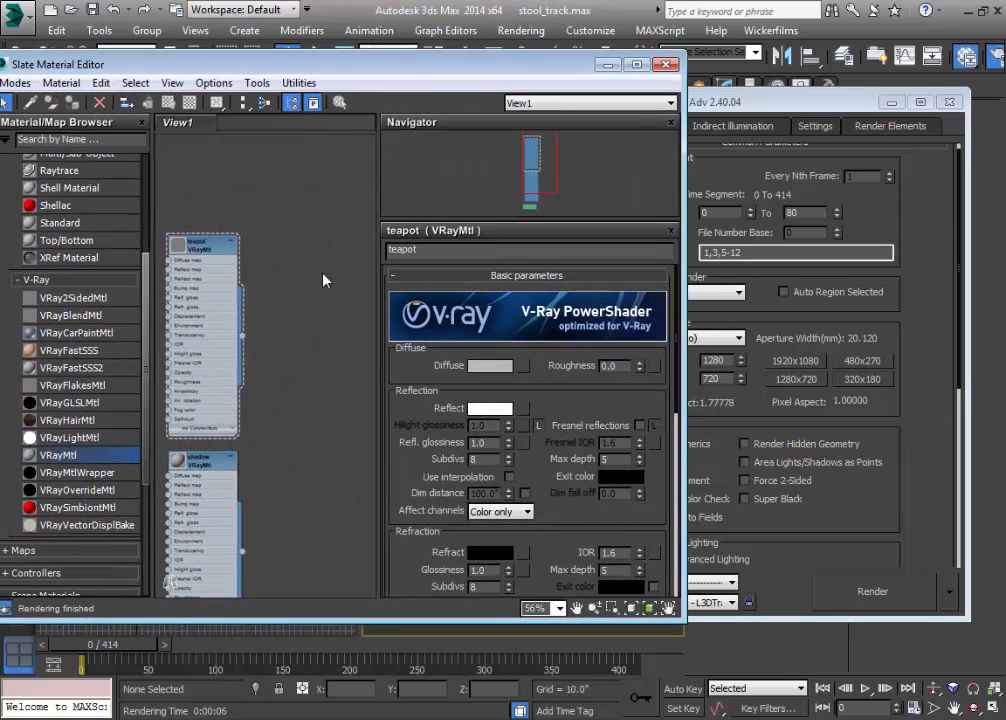
scroll(323, 275, "down", 2)
middle_click_drag(316, 227, 308, 130)
middle_click_drag(332, 267, 330, 298)
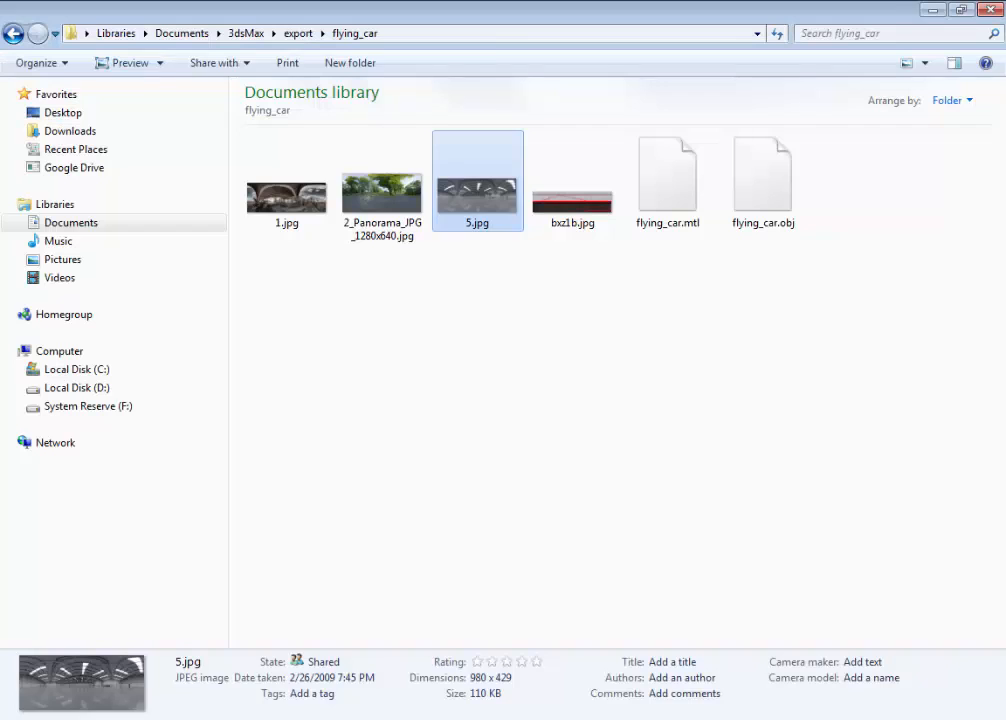
Switch to the flying_car folder in Windows Explorer and open the panorama 1.jpg to view it
left_click(472, 341)
left_click(372, 190)
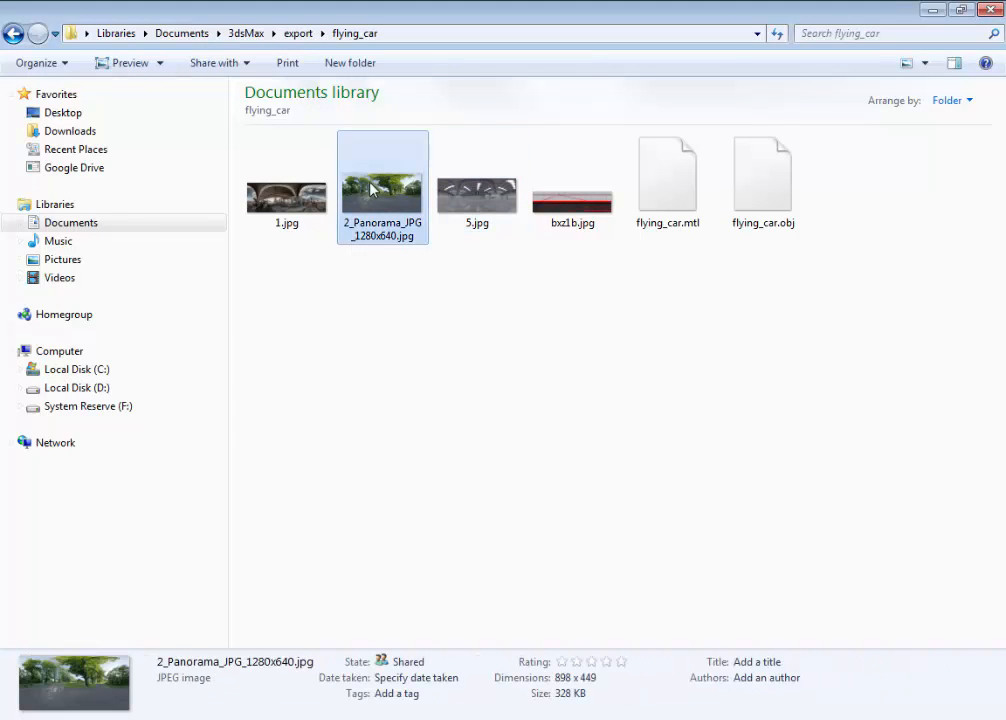
double_click(300, 202)
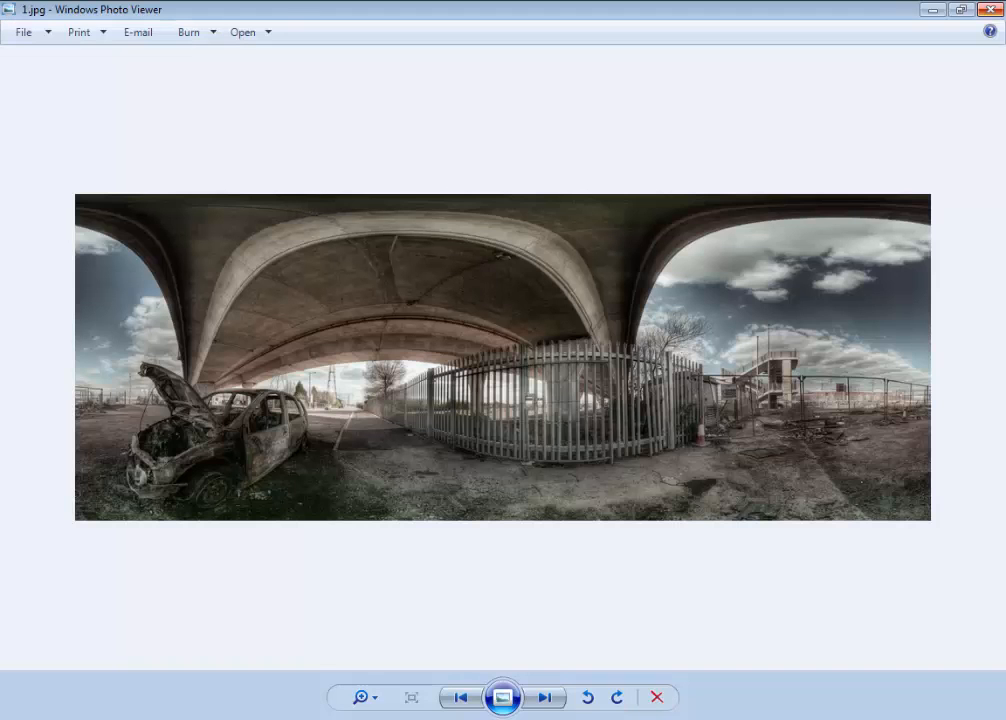
Close the 1.jpg preview and view the panoramas 5.jpg and 2_Panorama_JPG_1280x640.jpg from the flying_car folder
left_click(990, 9)
double_click(485, 195)
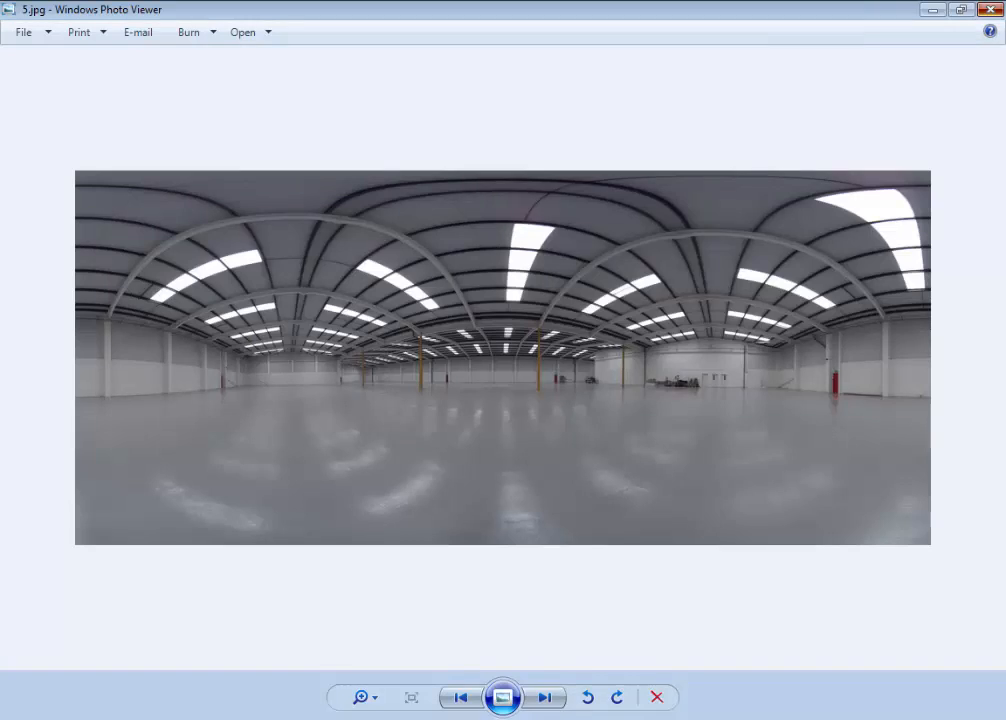
left_click(990, 9)
double_click(385, 193)
left_click(990, 9)
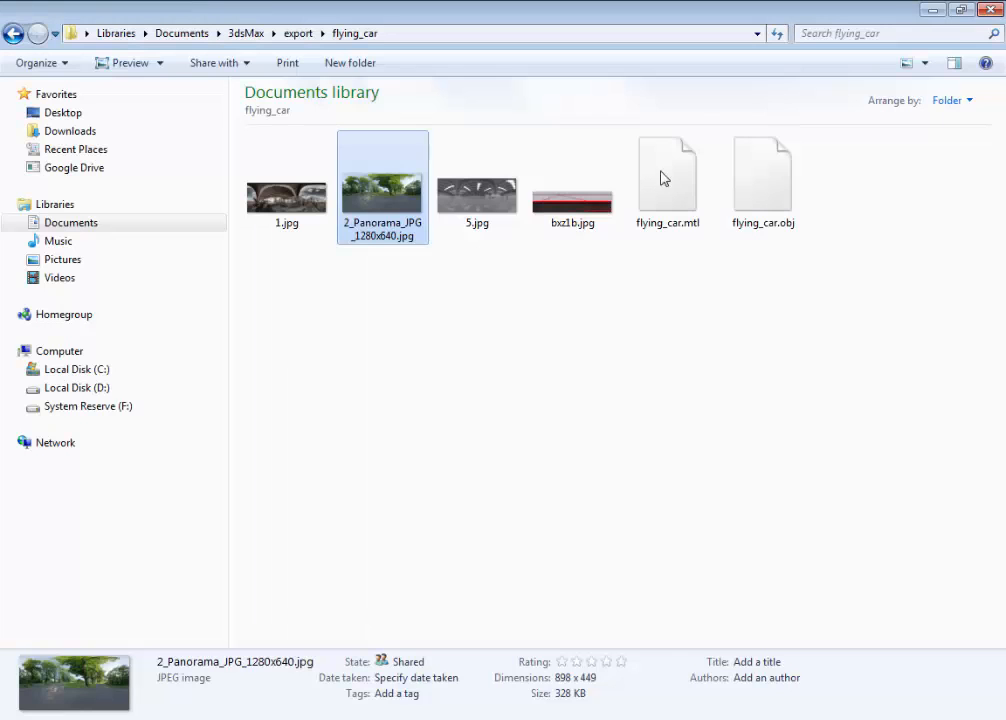
Bring 5.jpg from the flying_car folder into the 3ds Max Slate Material Editor as a bitmap and set its environment mapping to Spherical Environment
left_click(485, 195)
left_click_drag(478, 208, 218, 453)
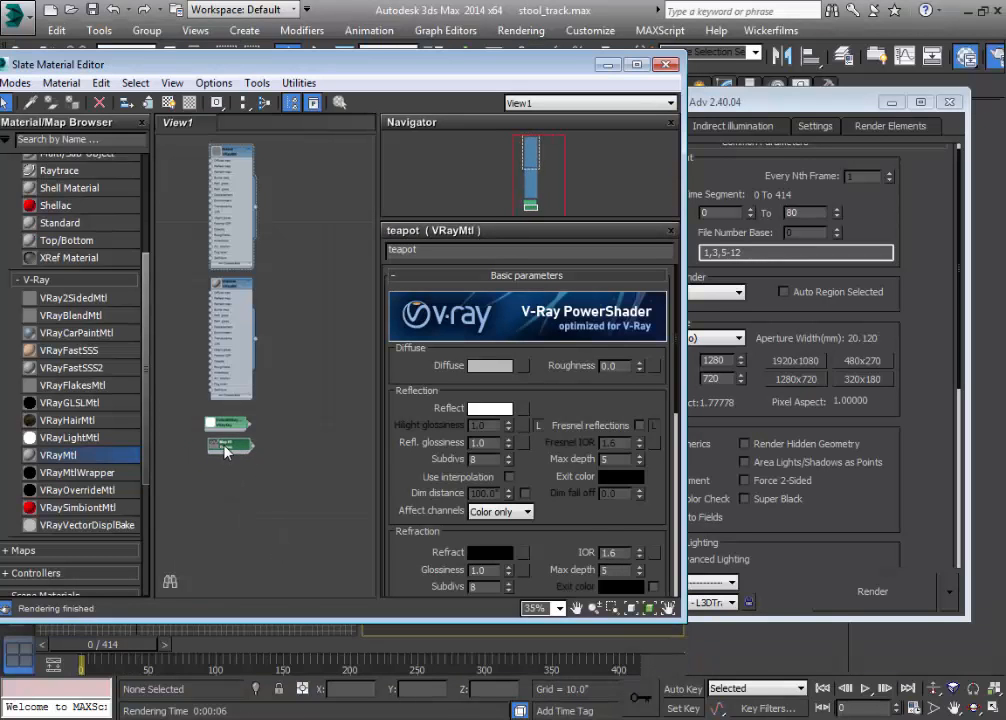
double_click(220, 450)
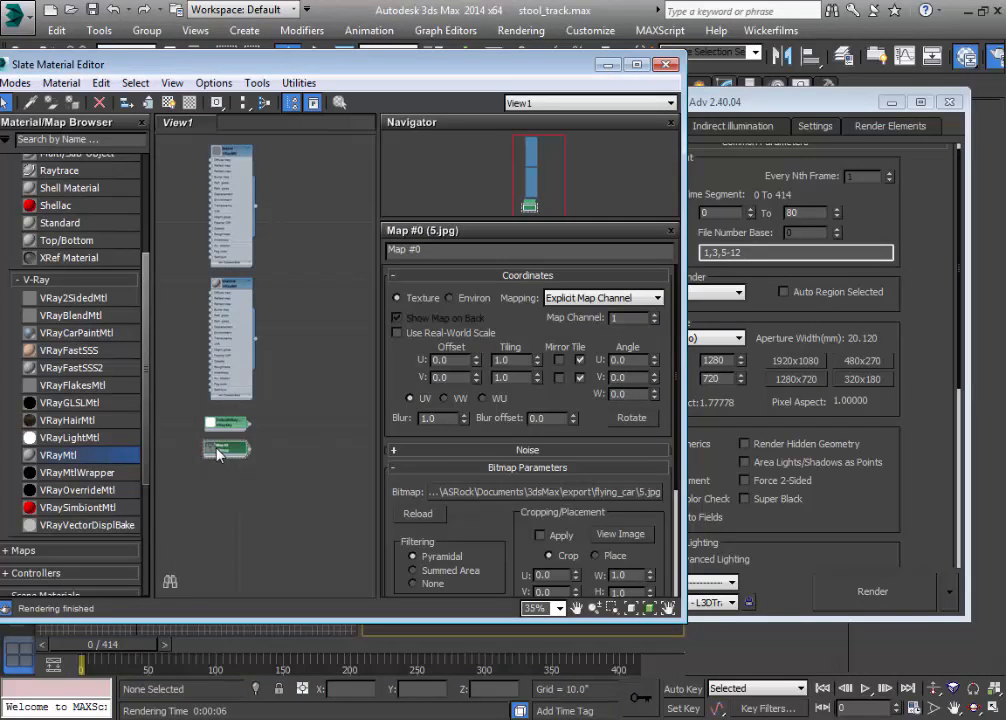
left_click(450, 298)
left_click(655, 298)
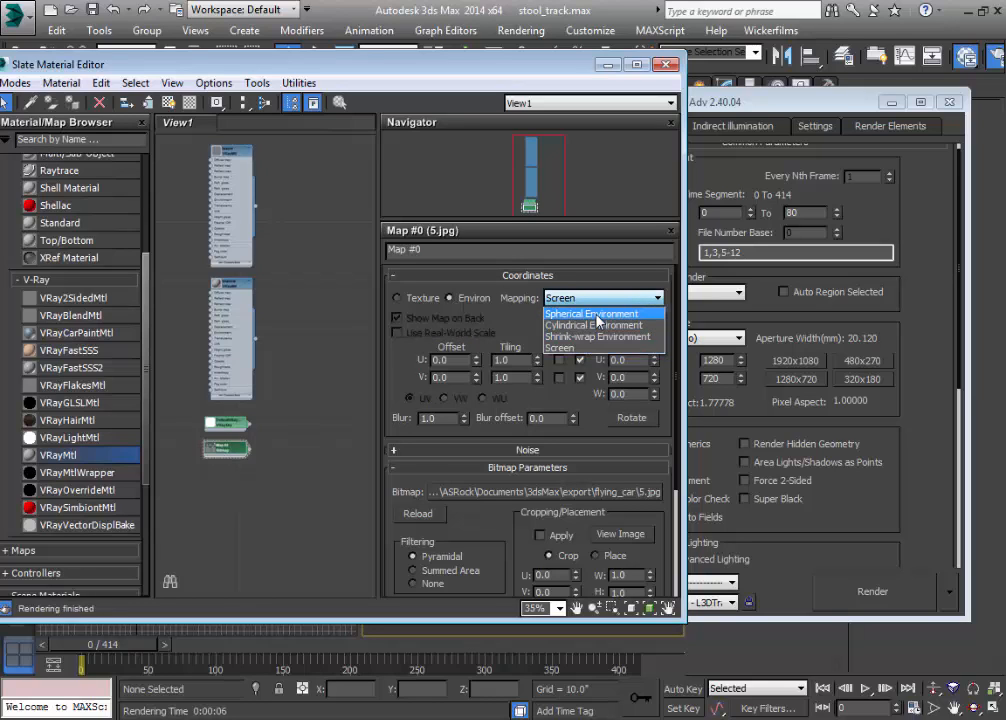
left_click(597, 317)
Enable V-Ray's GI environment and reflection/refraction environment overrides in Render Setup, and assign the 5.jpg map to both as an instance
left_click_drag(392, 67, 405, 103)
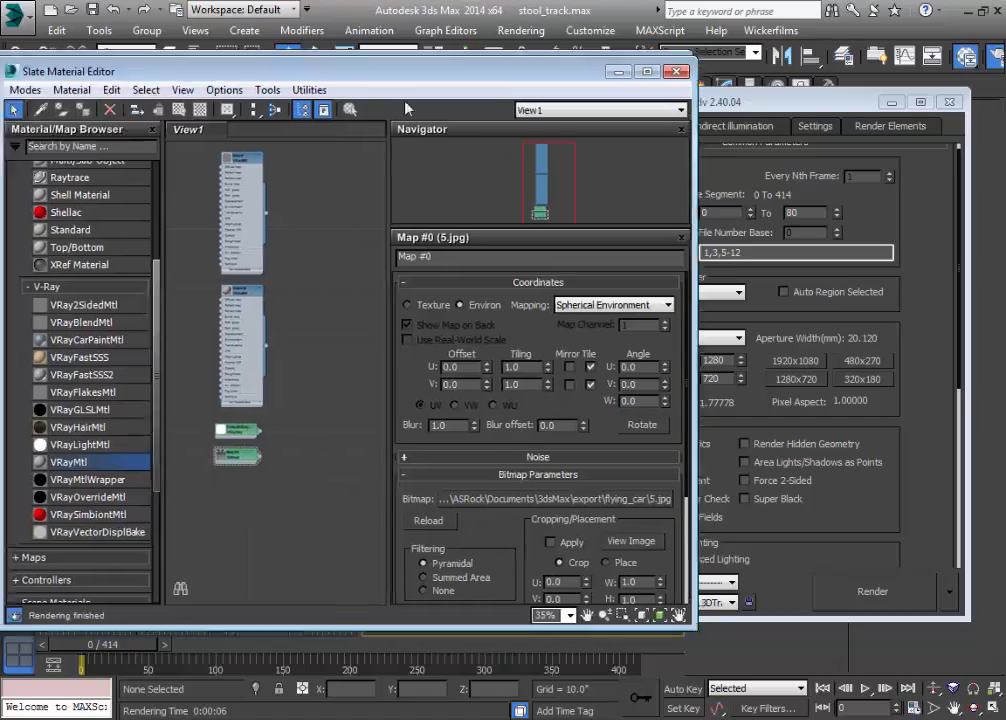
left_click_drag(356, 77, 379, 87)
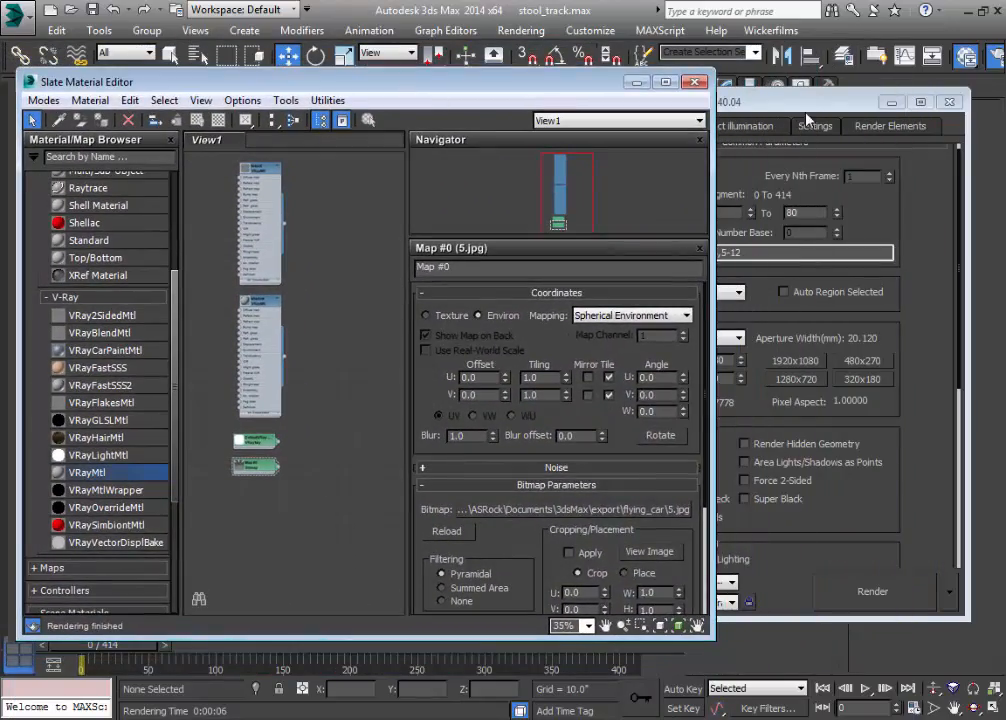
left_click_drag(806, 101, 867, 101)
left_click(714, 126)
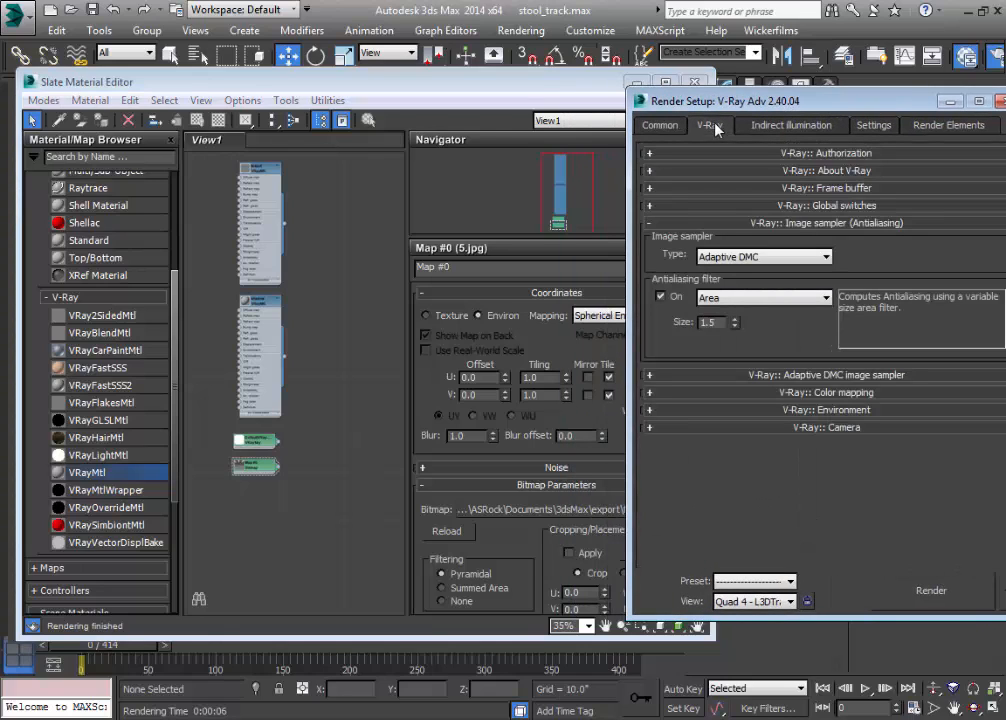
left_click(795, 224)
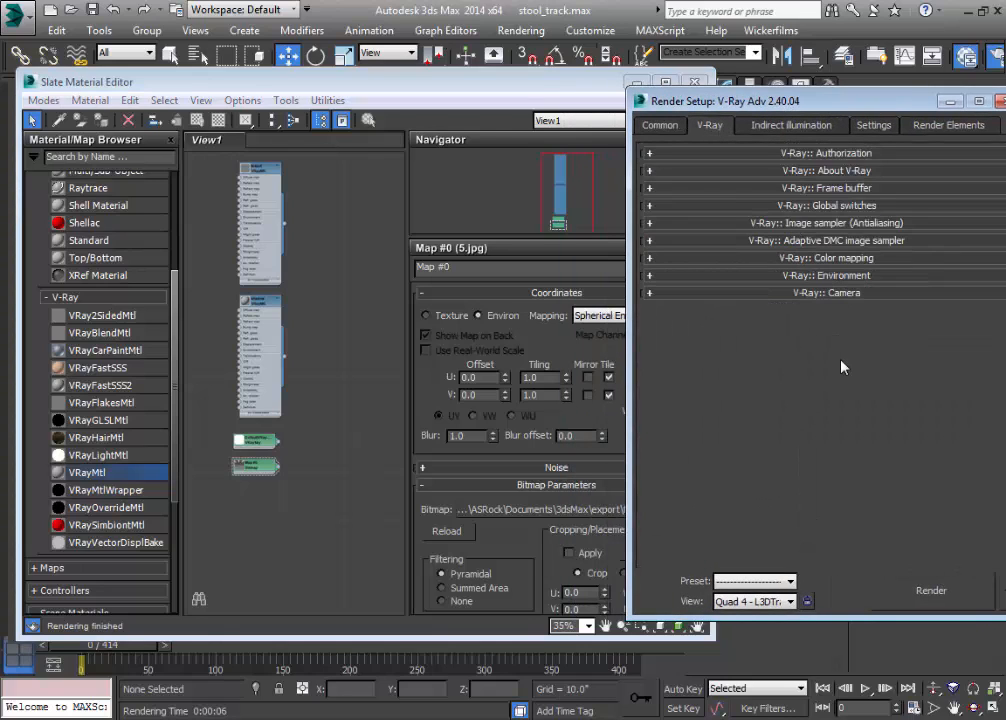
left_click(827, 276)
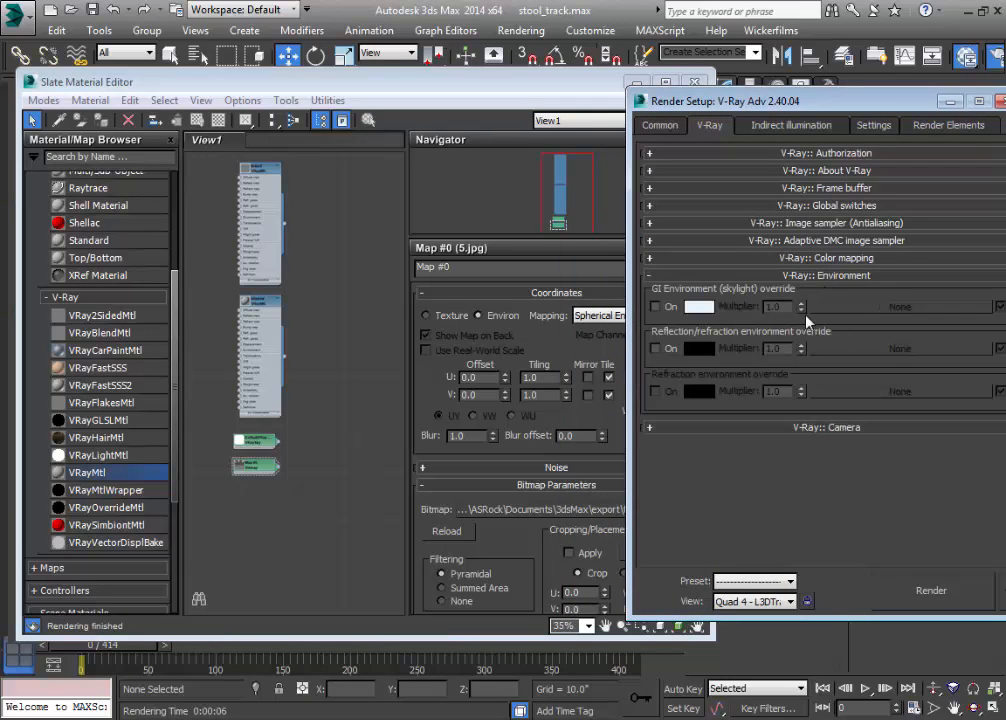
left_click(655, 307)
left_click(655, 349)
left_click_drag(277, 474, 904, 350)
left_click(788, 410)
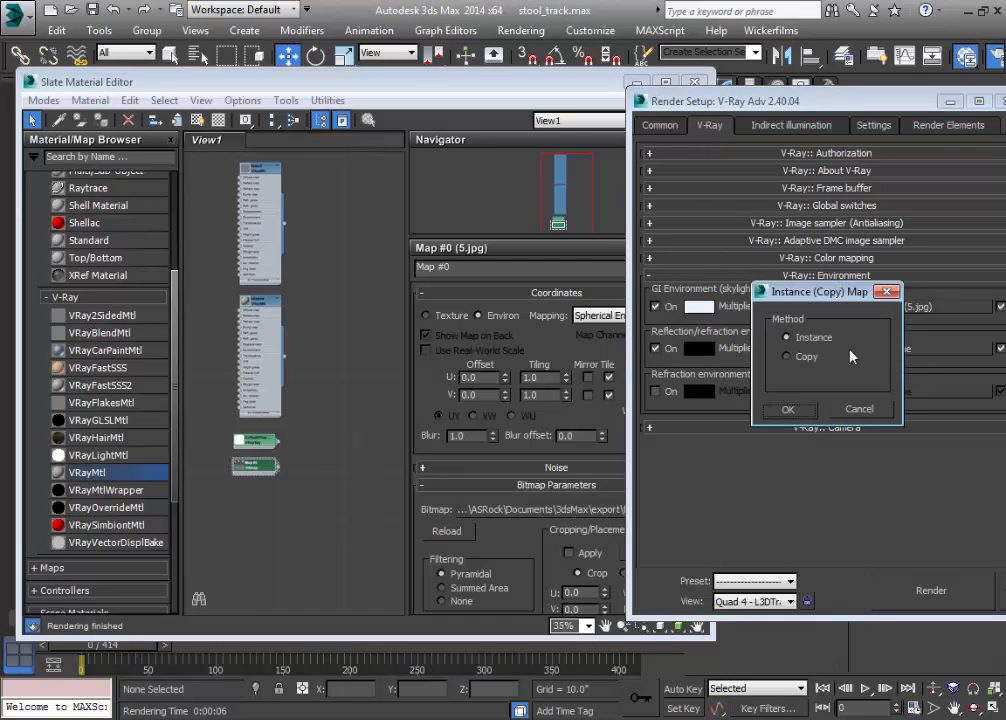
left_click(789, 411)
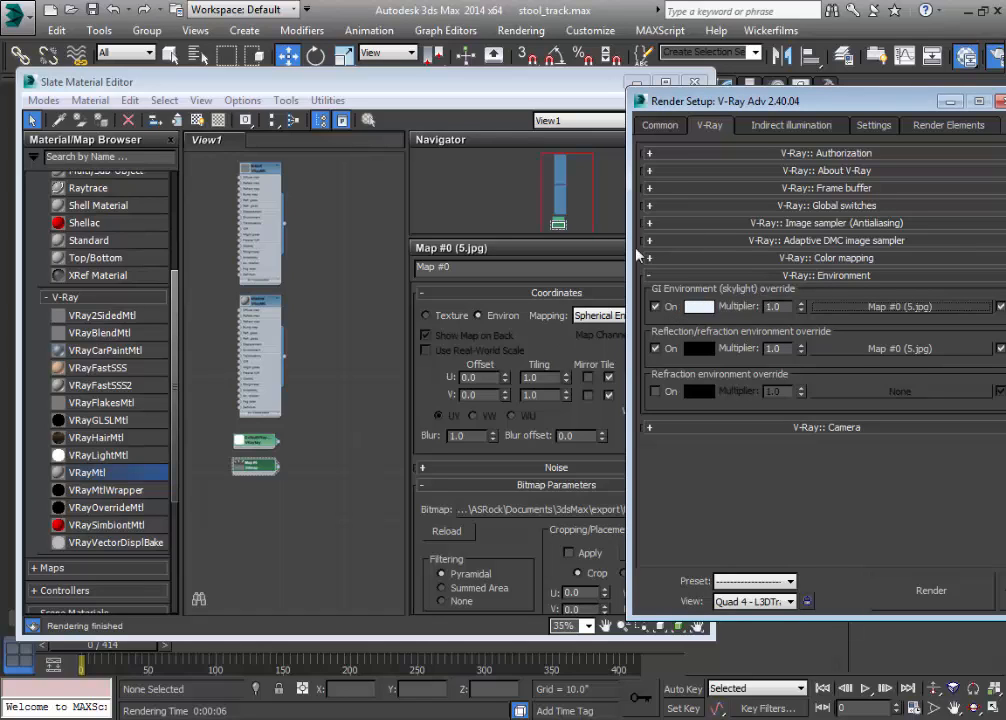
Close the material editor, leave no object selected, and test-render the tracked camera view with the 5.jpg environment
left_click(248, 470)
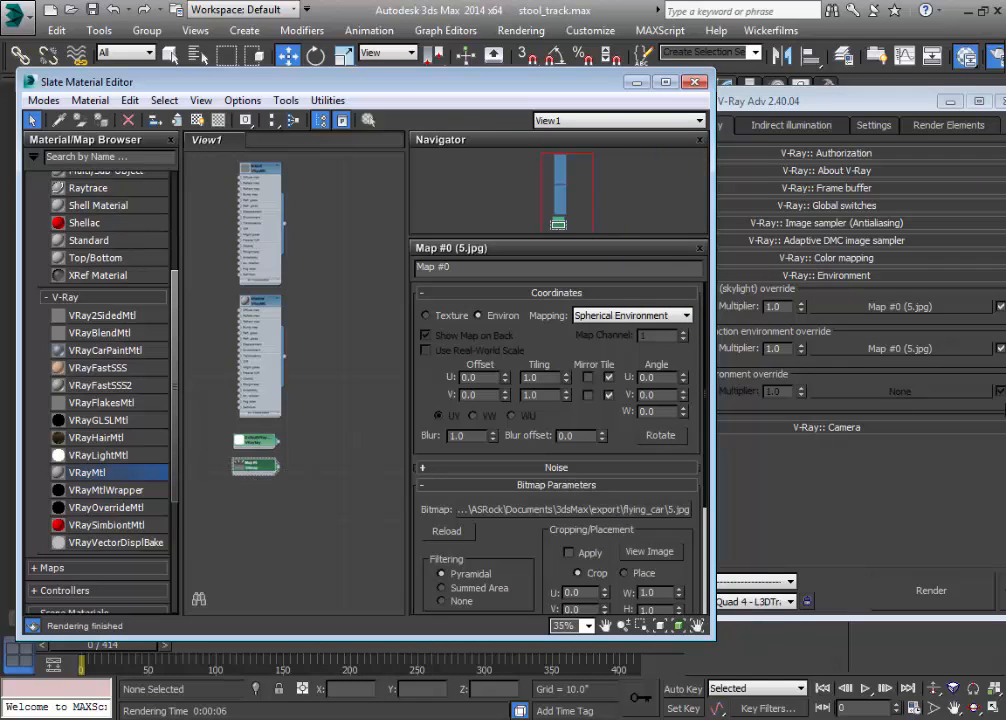
left_click(900, 515)
left_click(694, 82)
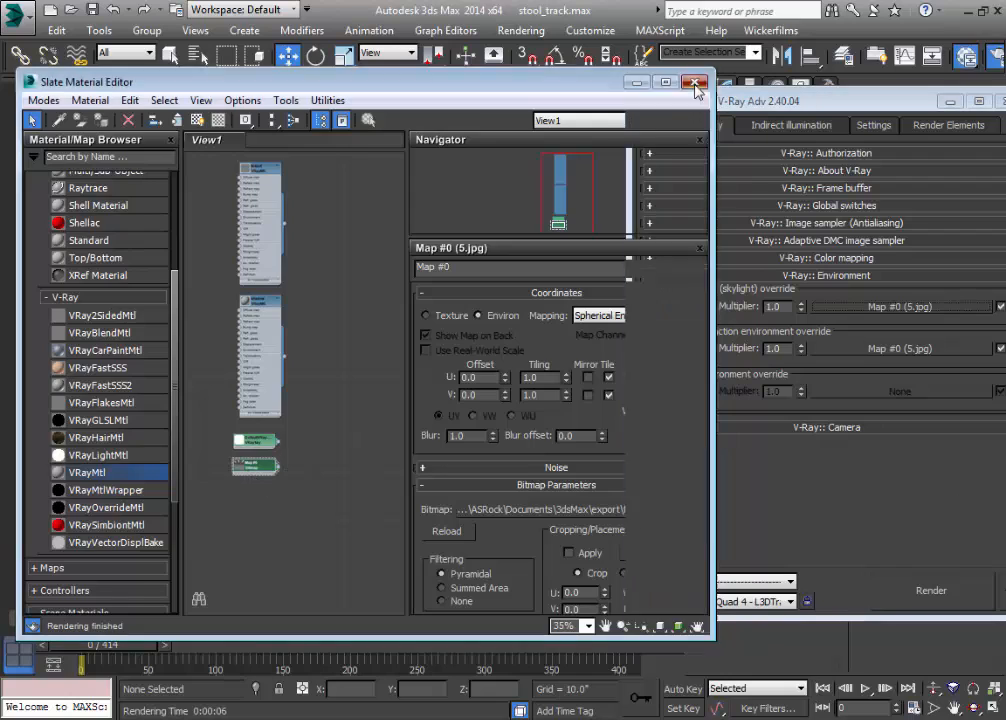
left_click(528, 453)
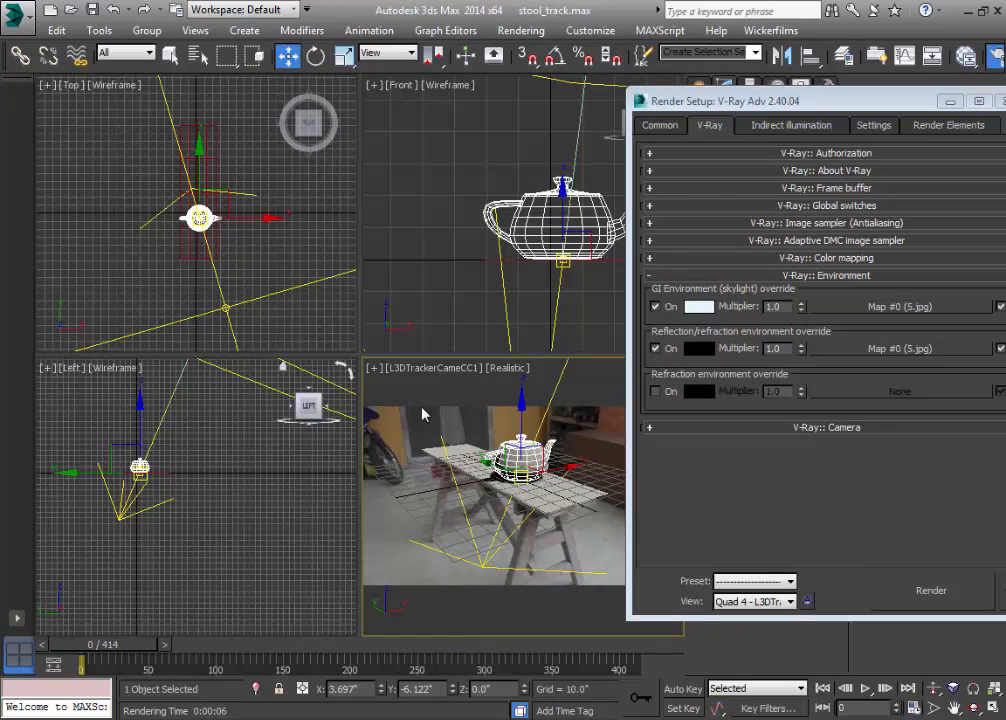
left_click(421, 408)
left_click_drag(925, 101, 735, 101)
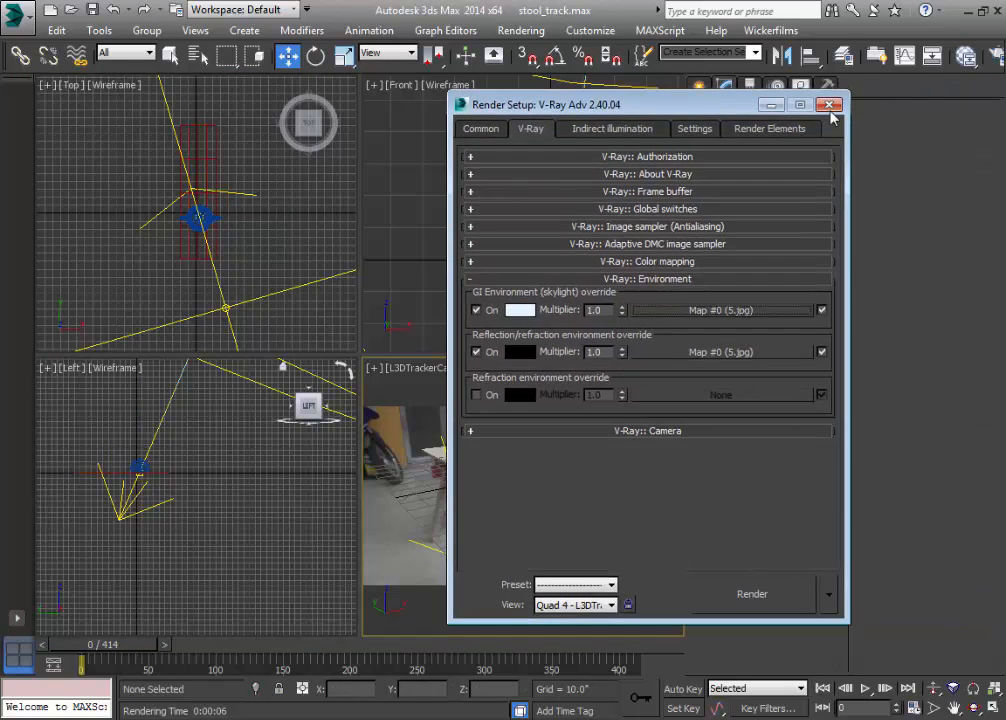
left_click(831, 103)
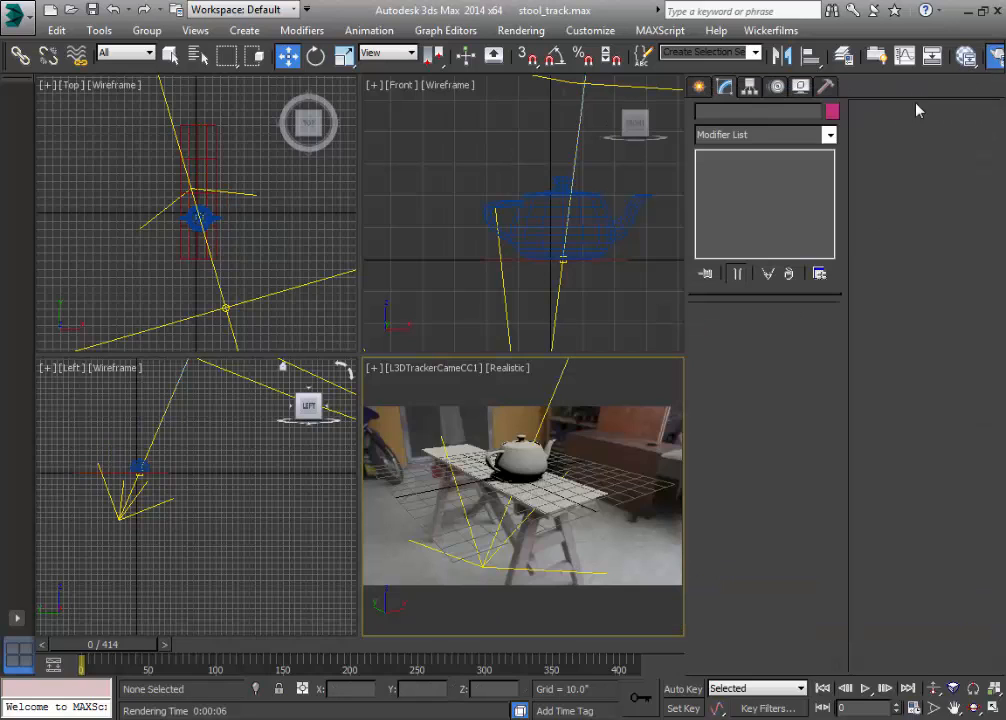
key("F10")
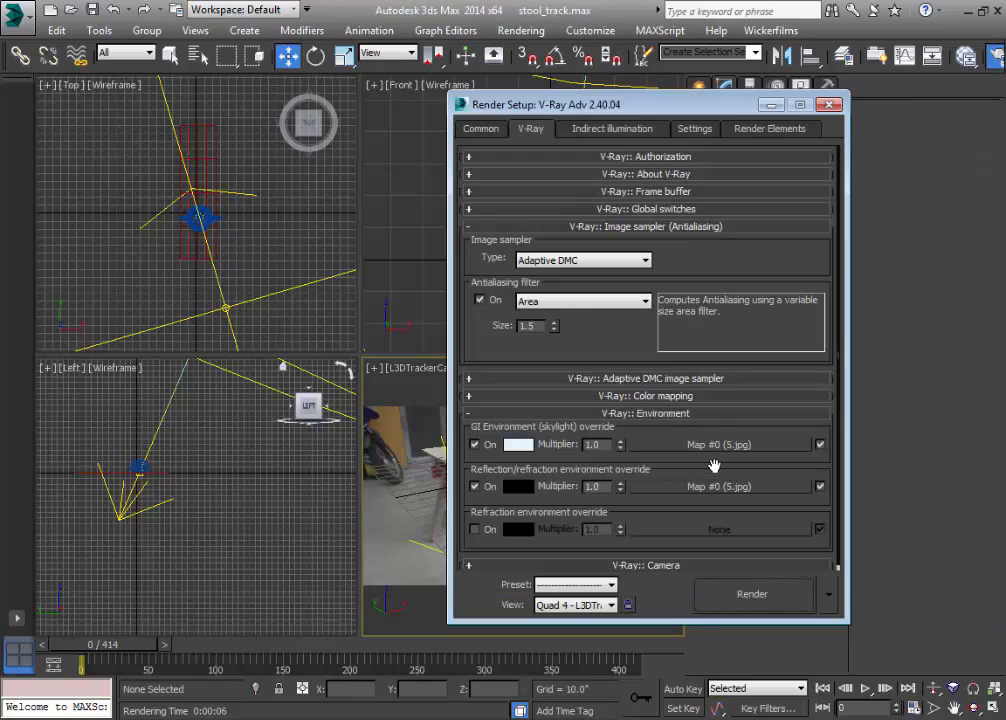
left_click(756, 594)
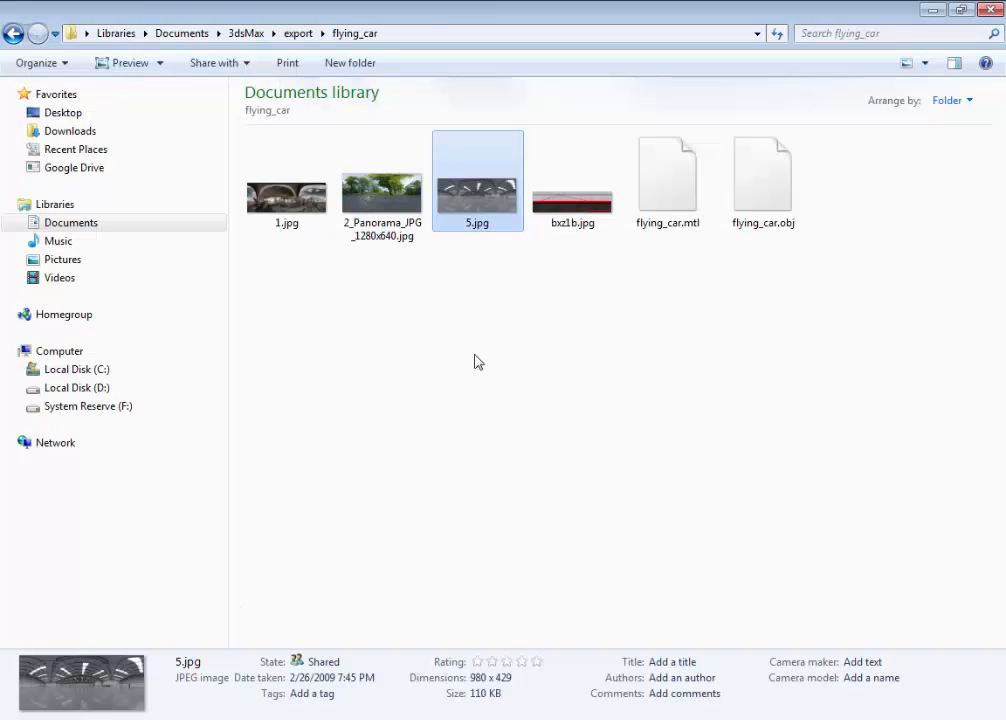
Review the 5.jpg panorama from the flying_car folder, and return to 3ds Max to close the render output
double_click(505, 209)
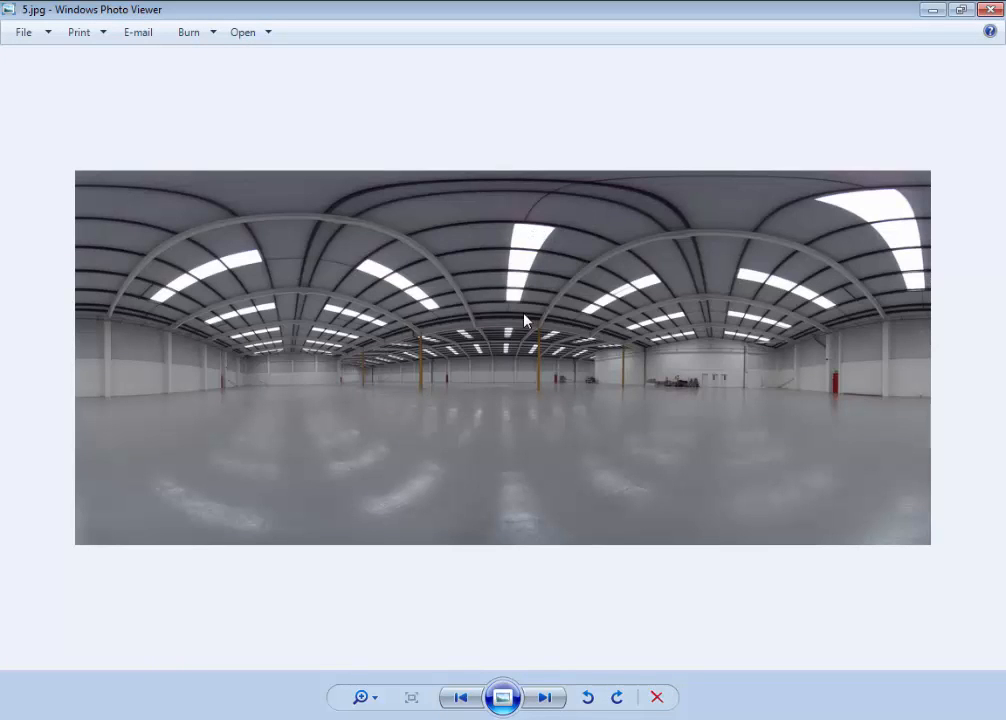
left_click(990, 9)
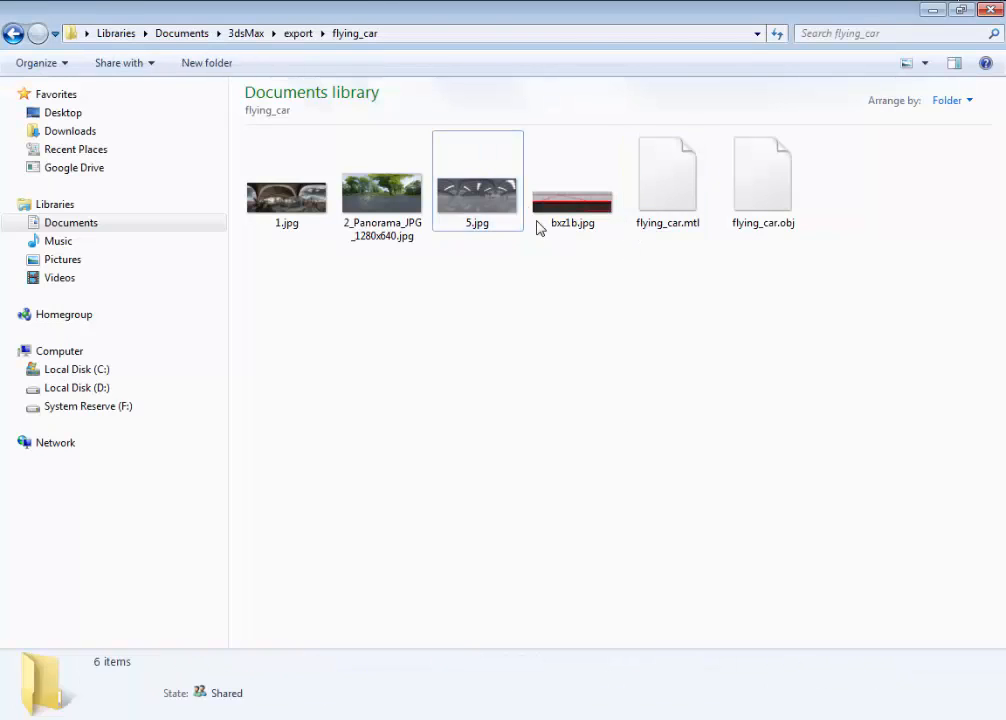
double_click(472, 160)
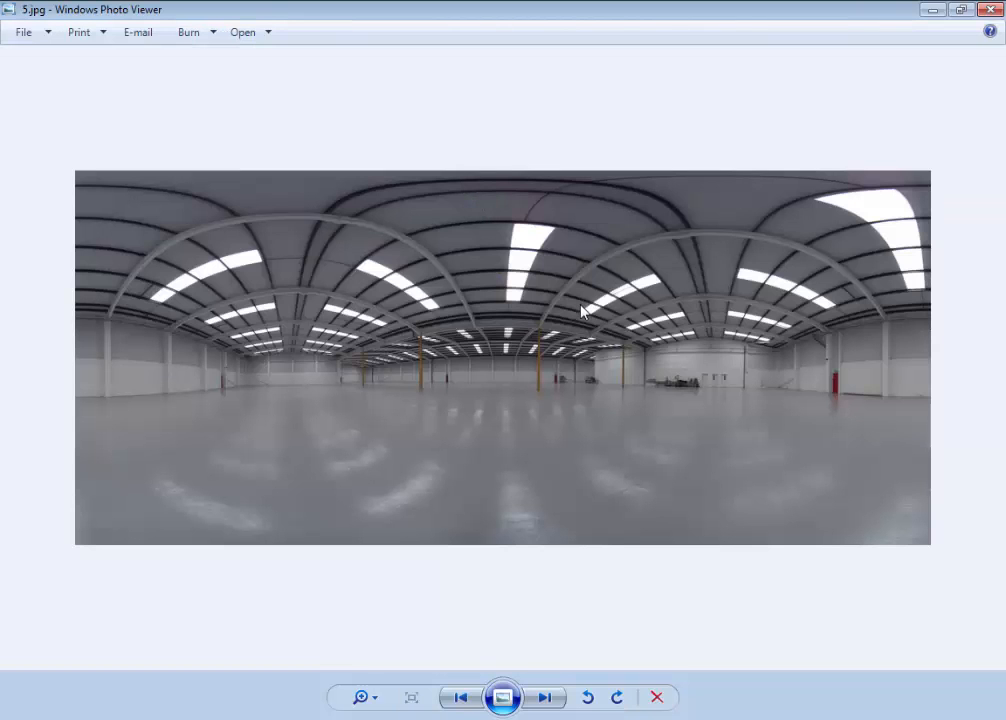
left_click(990, 9)
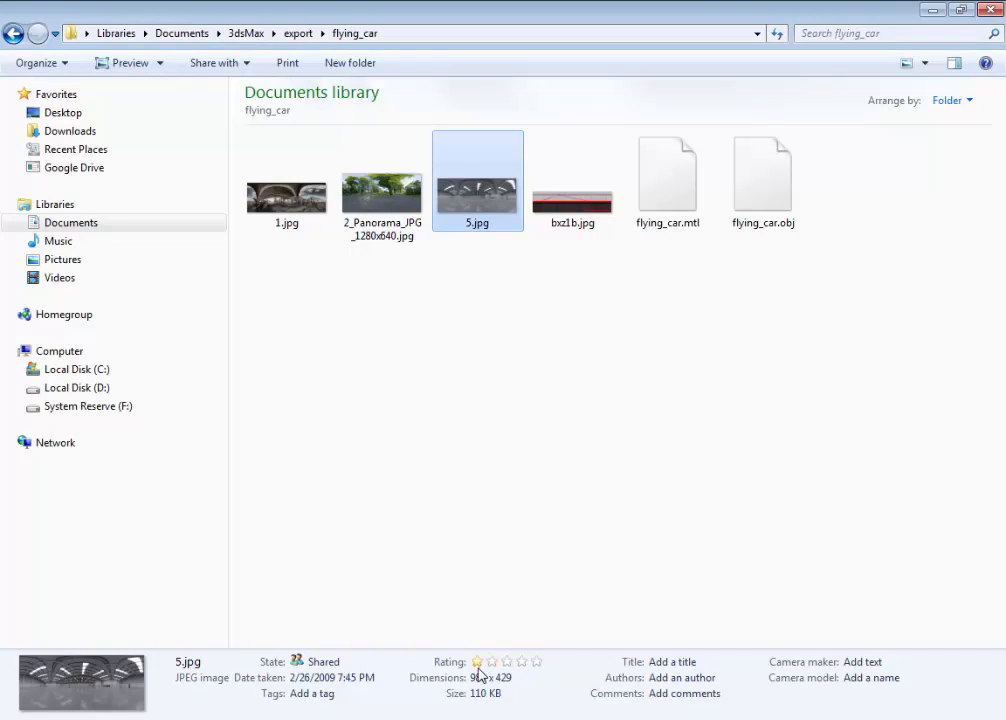
left_click(470, 718)
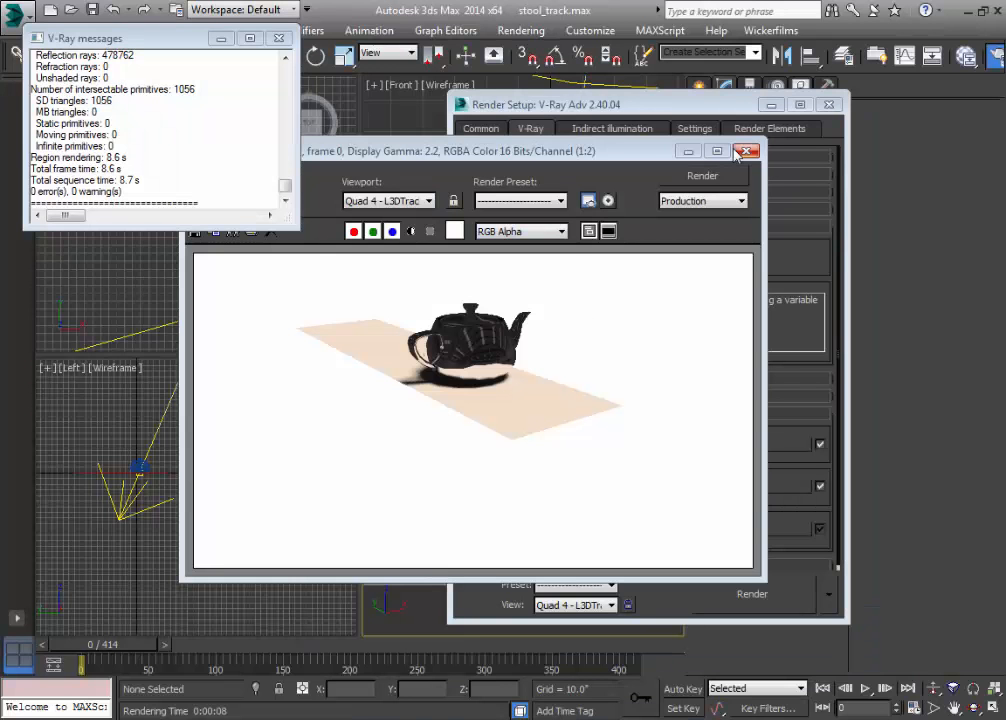
left_click(748, 151)
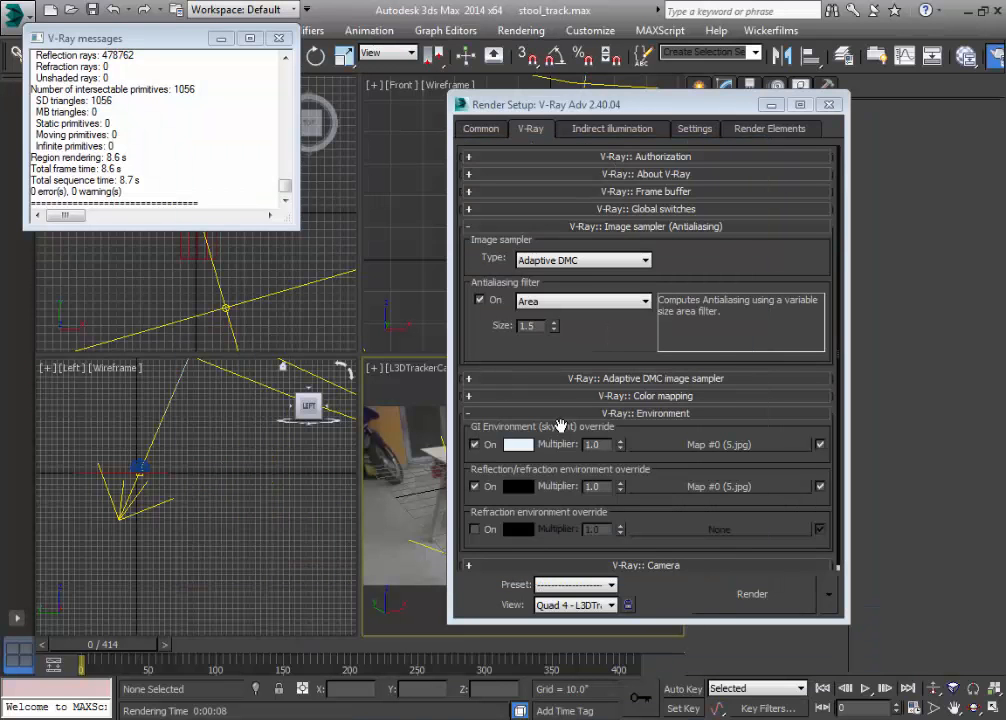
Set the 5.jpg map's output amount to 8.0, enable its color map, and raise the curve's end point to about 1.211
key("m")
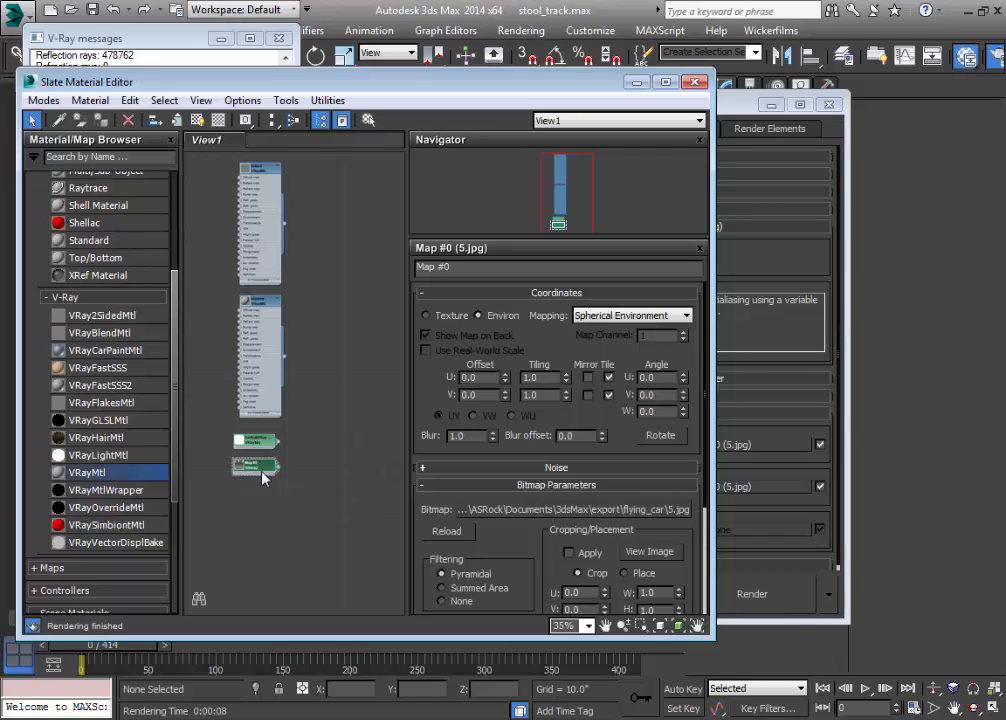
scroll(563, 336, "down", 3)
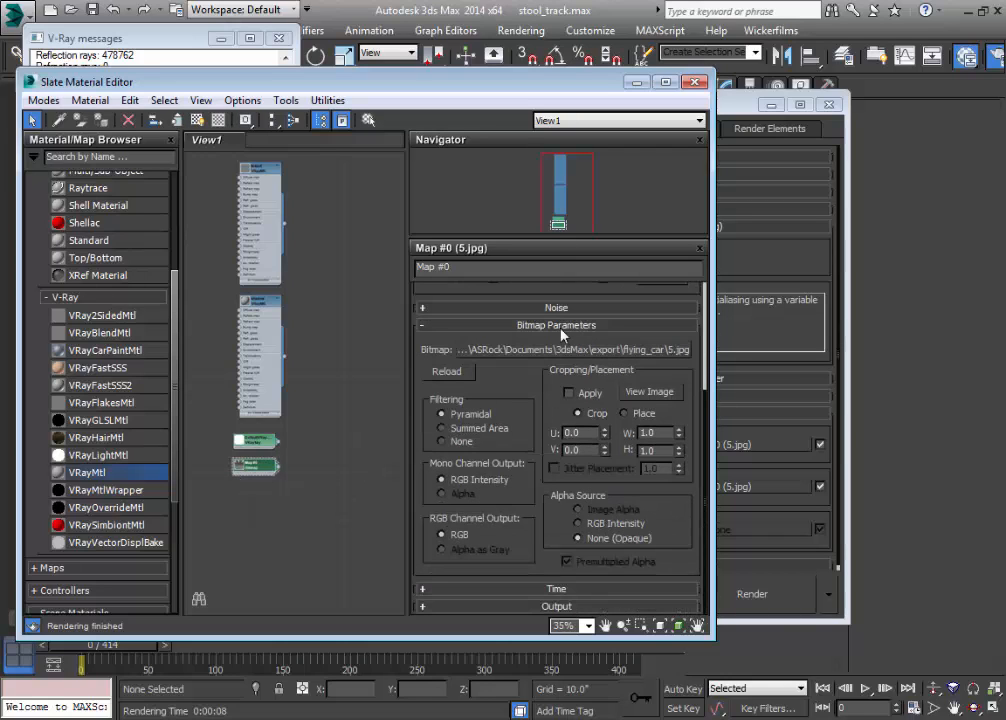
left_click(649, 607)
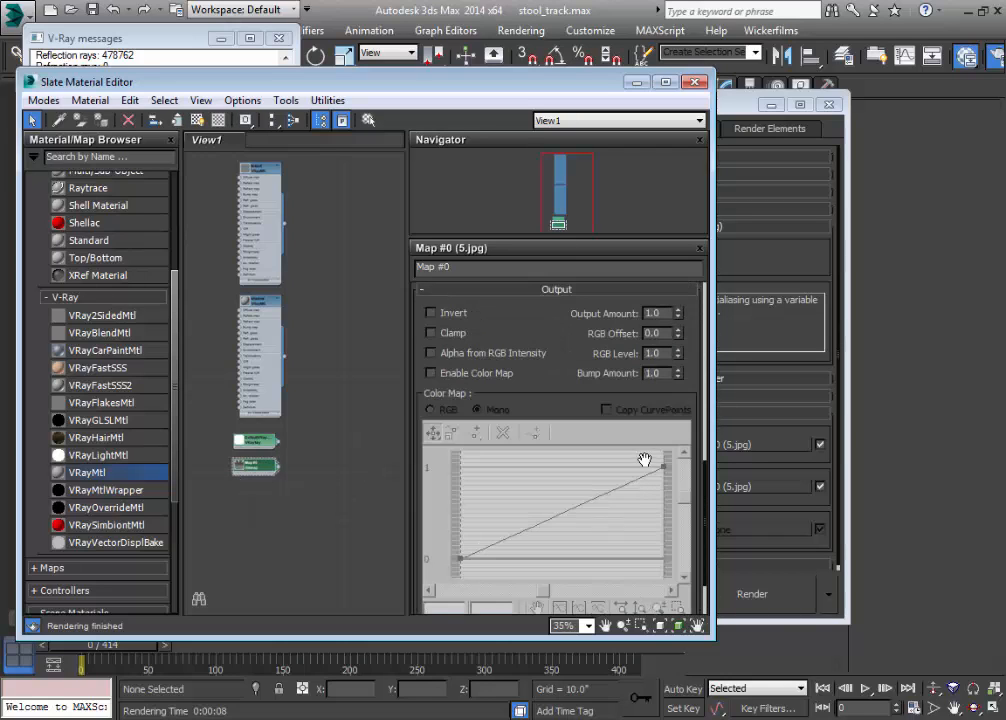
double_click(662, 314)
key("Return")
left_click(485, 380)
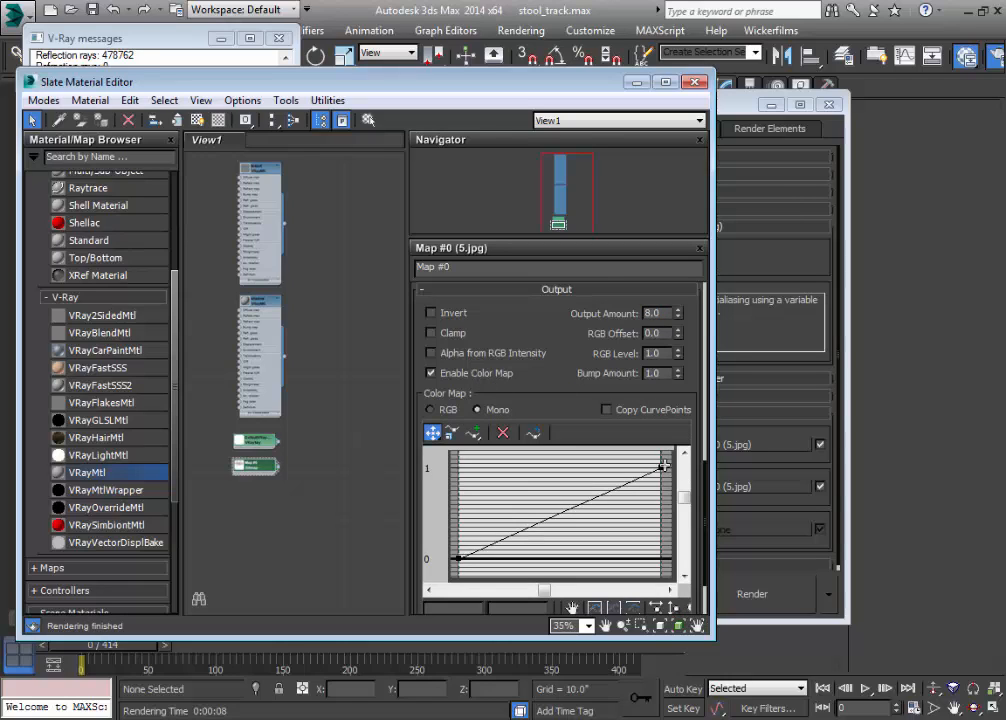
left_click_drag(663, 466, 663, 452)
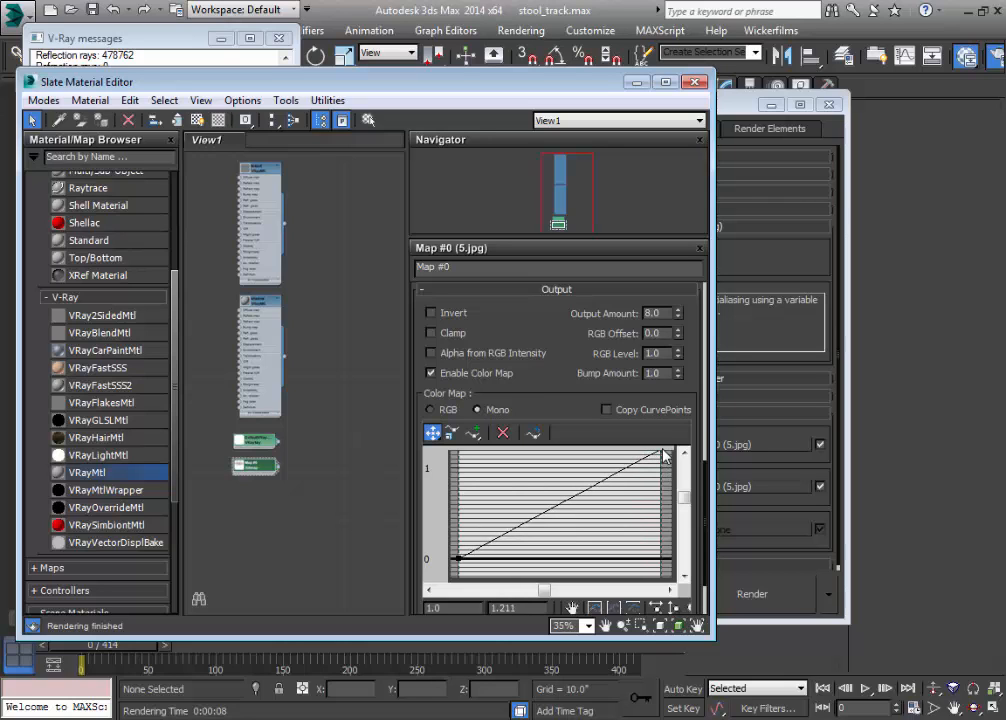
left_click(694, 82)
Test-render the tracked camera view to check the brighter teapot reflections, and close the render output
left_click(828, 104)
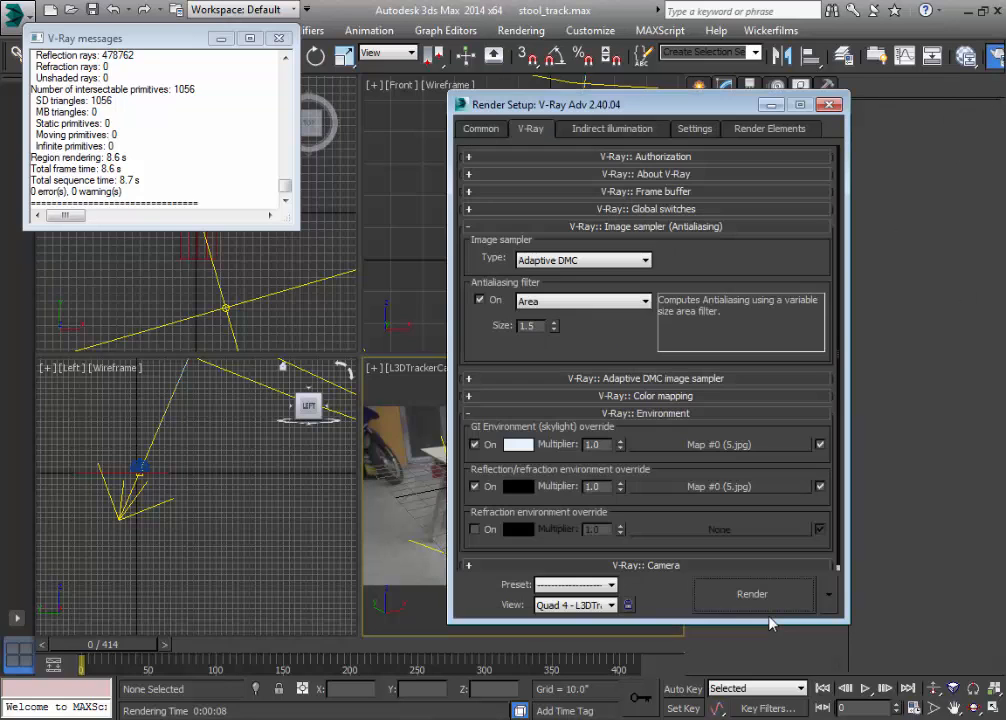
key("F10")
left_click(752, 594)
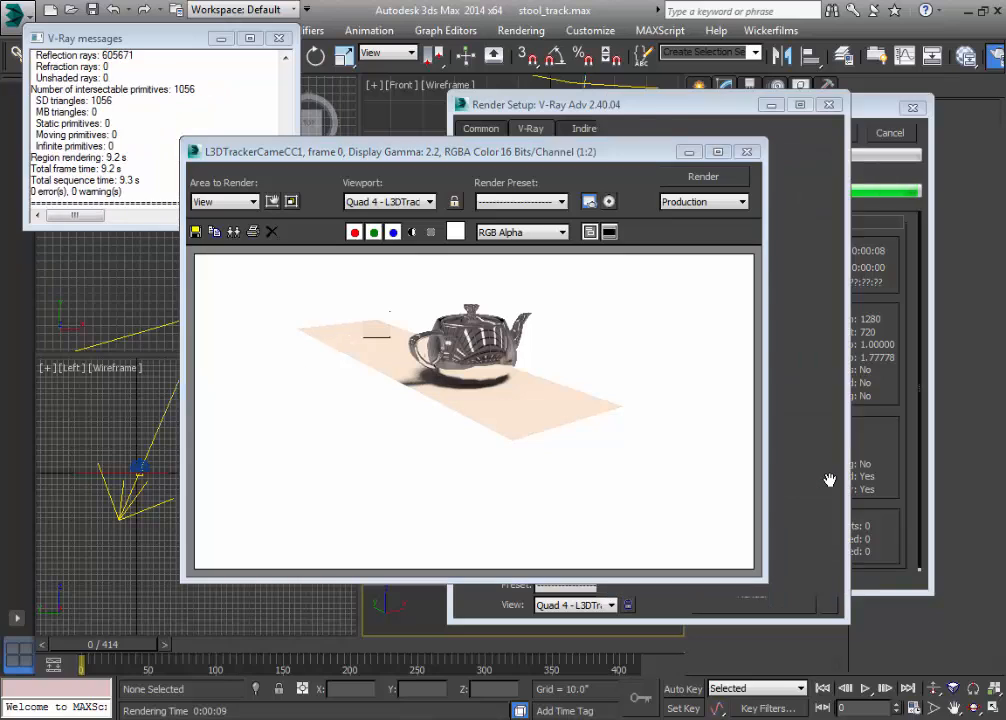
left_click(504, 423)
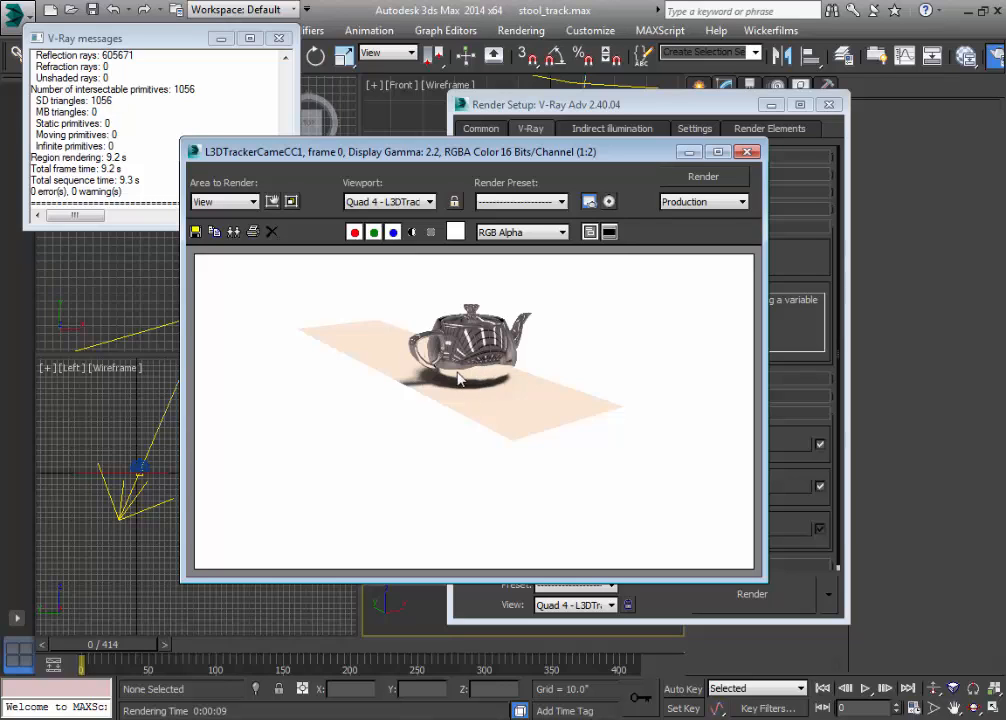
left_click(746, 153)
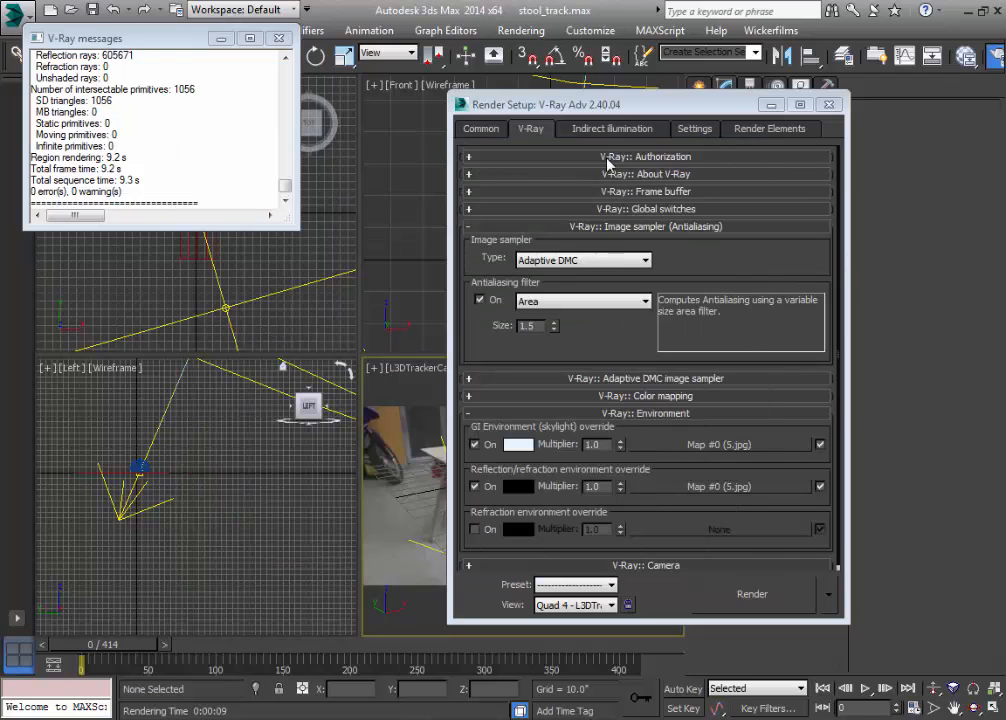
Add a VRayMtlWrapper material that uses the shadow material as its base material
left_click(832, 105)
key("m")
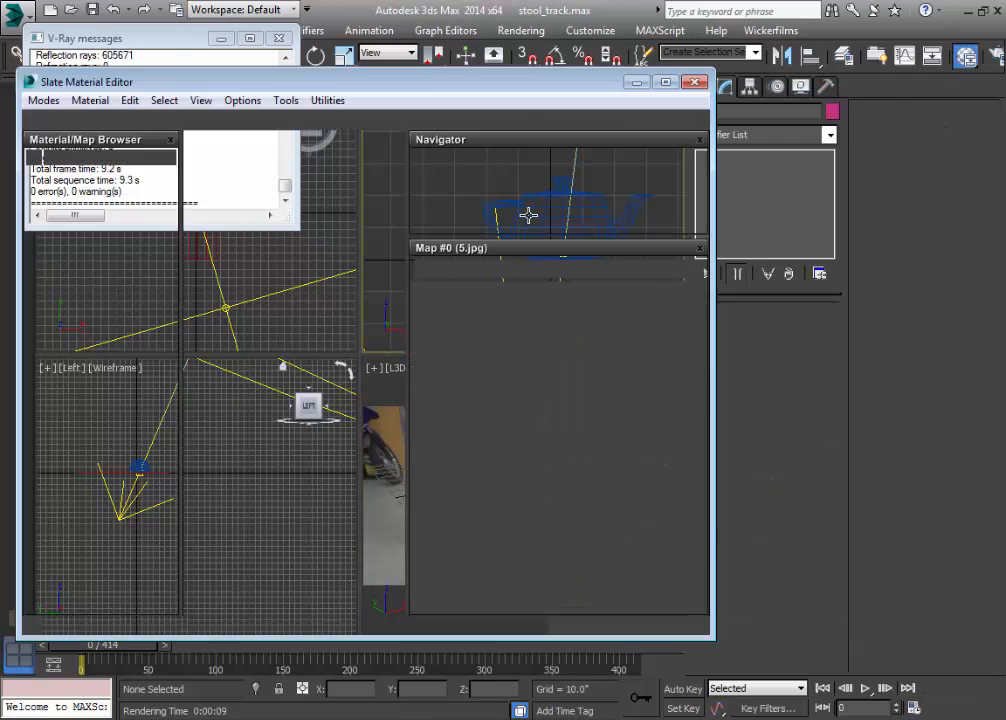
scroll(345, 285, "down", 3)
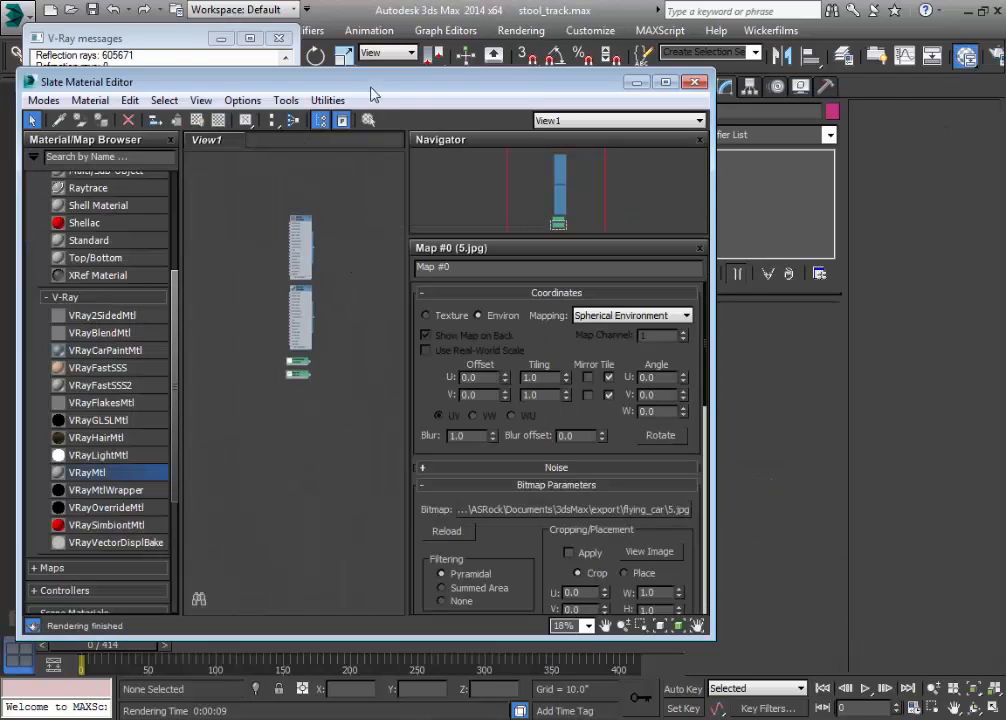
left_click_drag(370, 93, 408, 64)
scroll(421, 234, "up", 8)
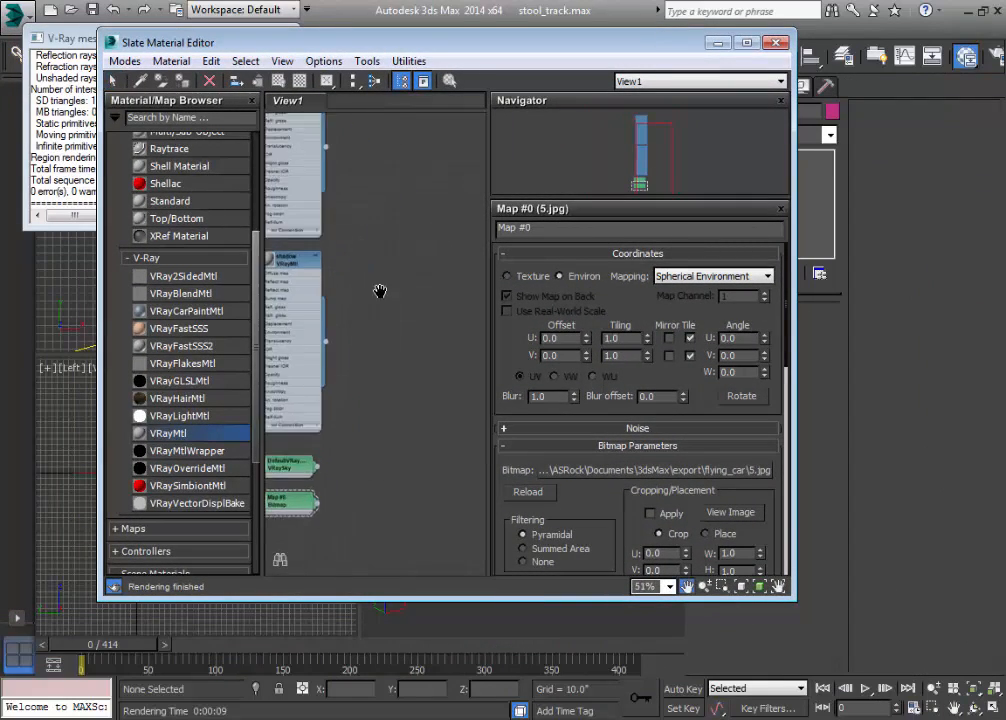
double_click(296, 183)
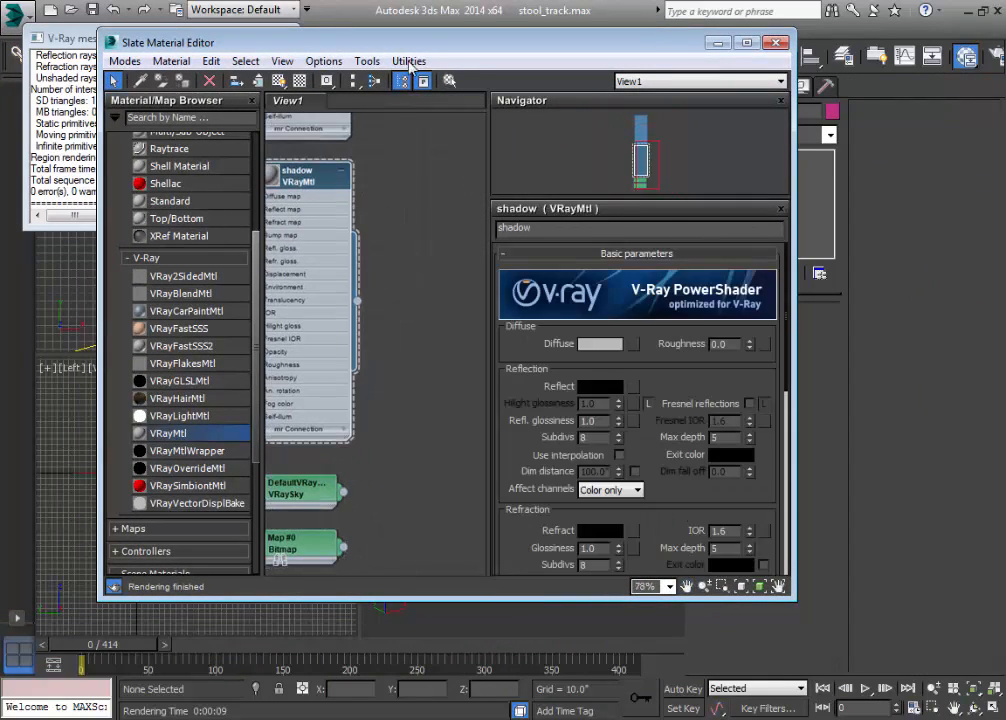
left_click_drag(322, 44, 416, 50)
left_click_drag(404, 194, 428, 194)
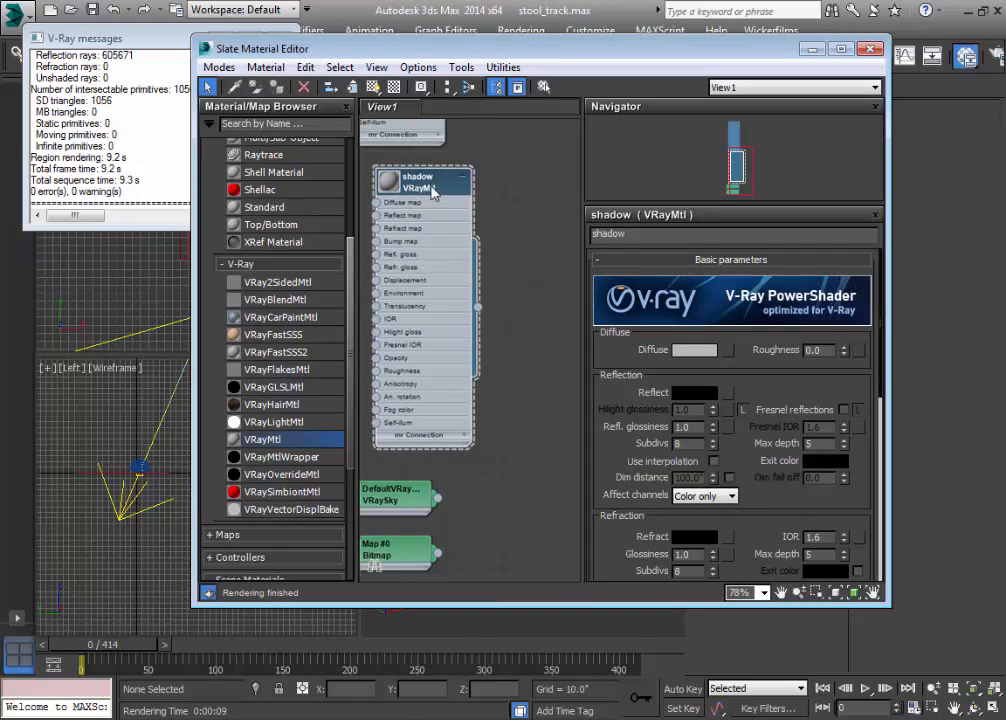
left_click_drag(377, 50, 329, 47)
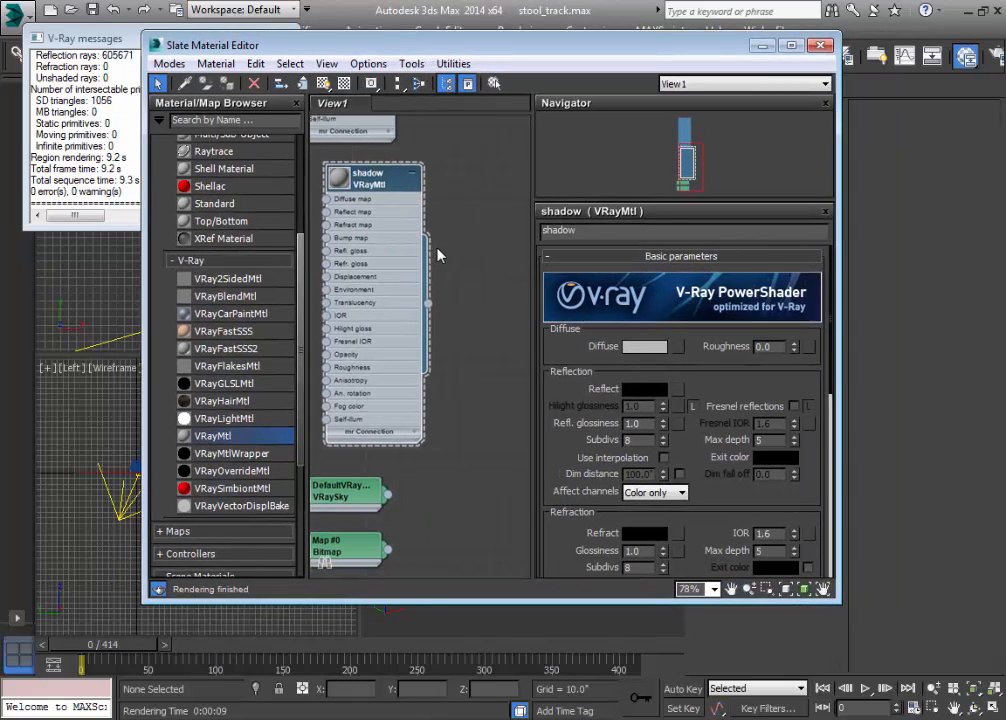
left_click_drag(220, 455, 501, 306)
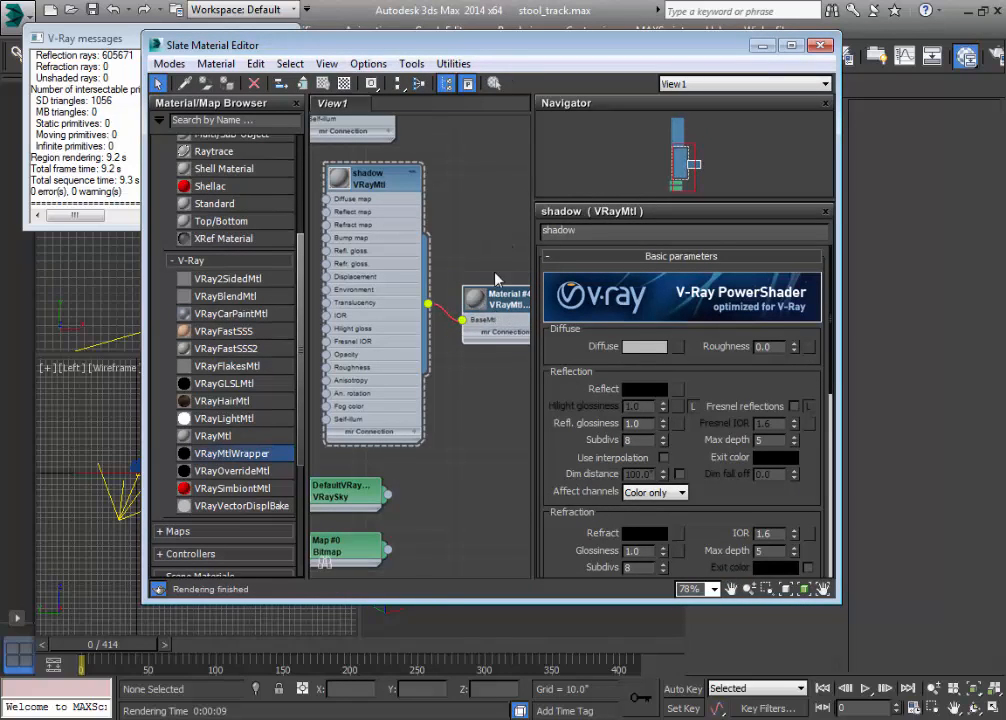
Set the wrapper material's alpha contribution to -1.0 and enable Matte surface, Matte for refl/refr and Shadows
double_click(497, 305)
left_click_drag(455, 45, 241, 52)
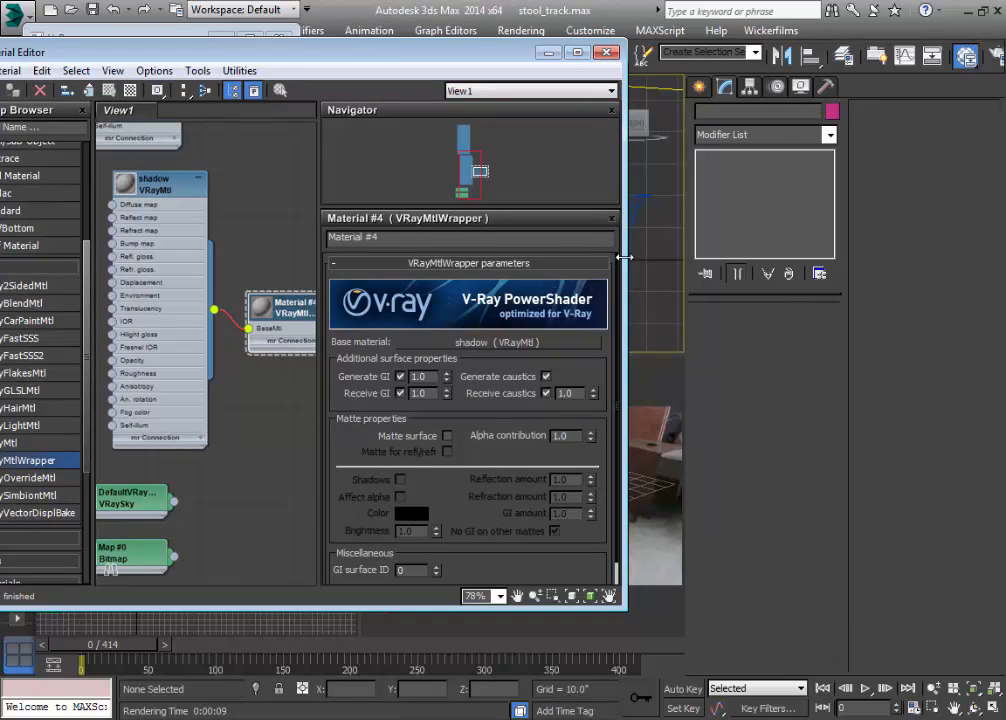
left_click_drag(623, 257, 778, 257)
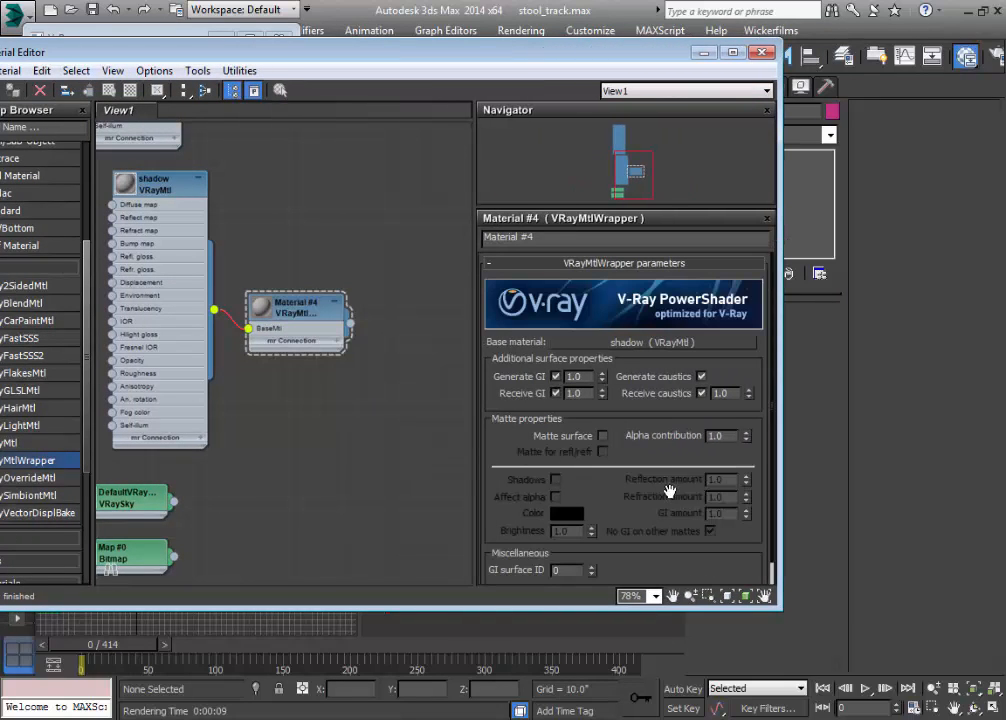
double_click(729, 437)
left_click(603, 436)
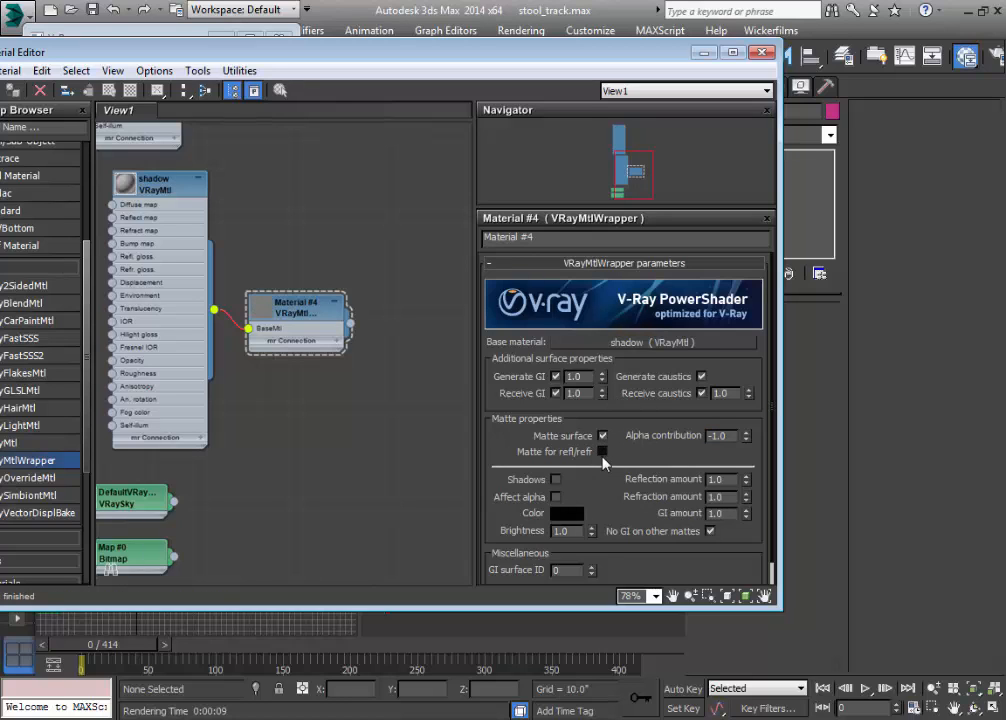
left_click(602, 452)
Assign the wrapper material to the plane on the stool top in the camera view, and close the material editor and V-Ray messages
left_click_drag(548, 67, 279, 78)
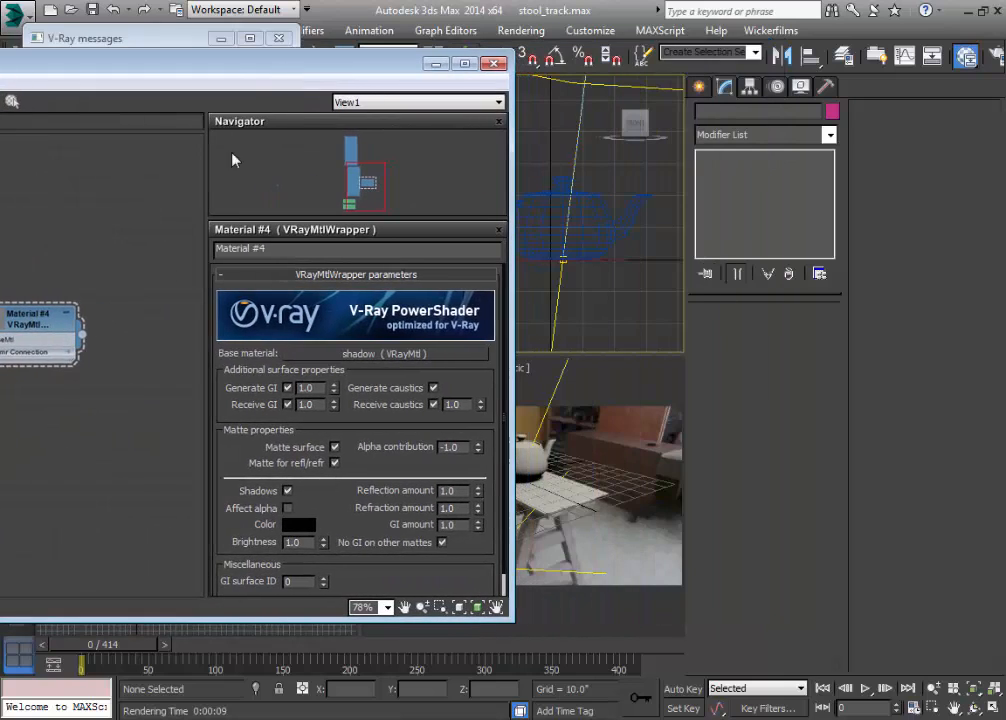
left_click_drag(82, 340, 552, 499)
left_click(496, 64)
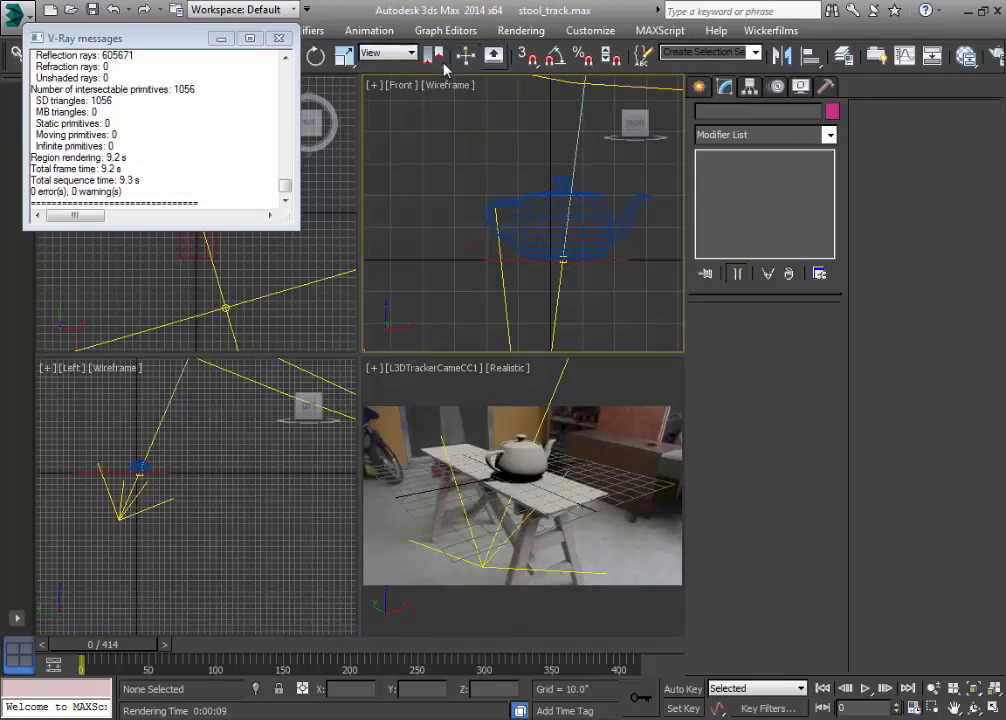
left_click(286, 38)
Test-render the tracked camera view to check the teapot's shadow on the matte plane
left_click(611, 442)
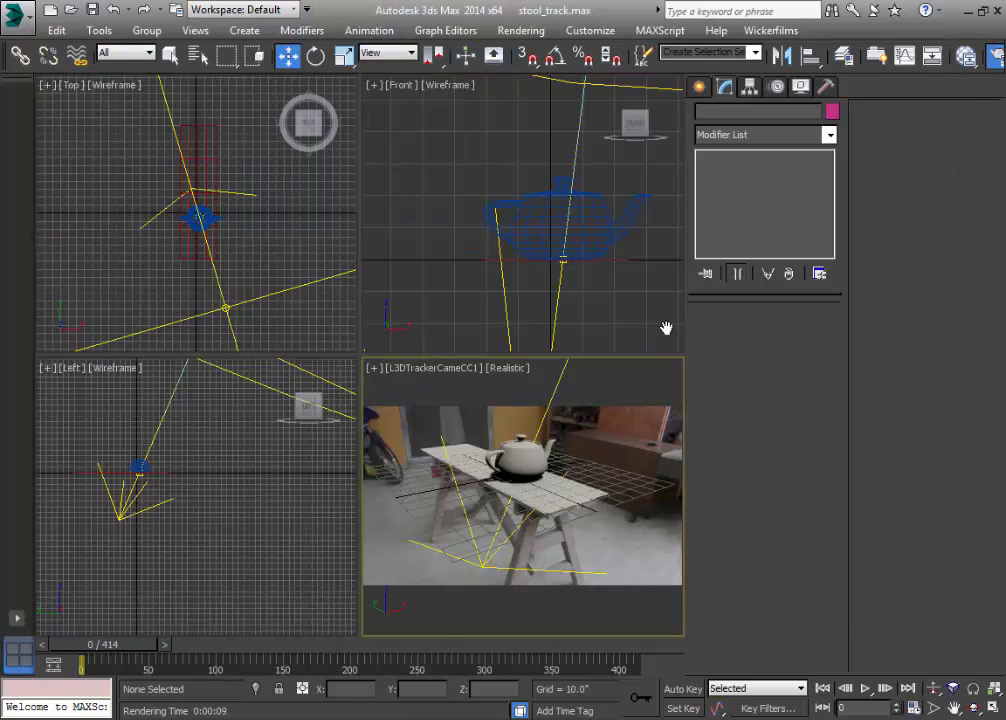
key("F10")
left_click(764, 602)
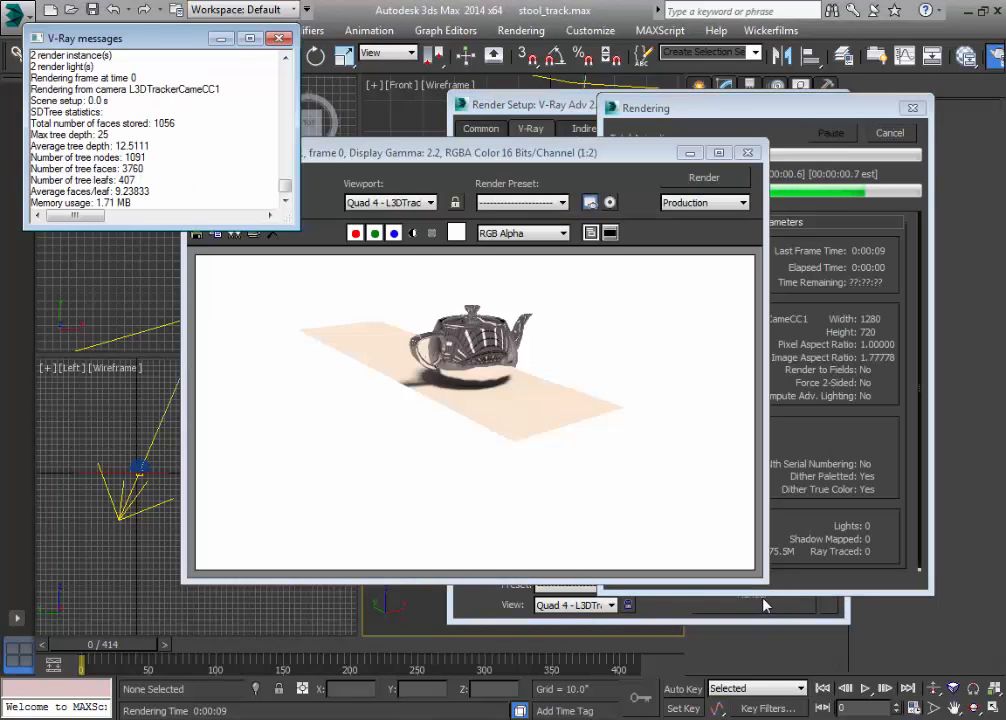
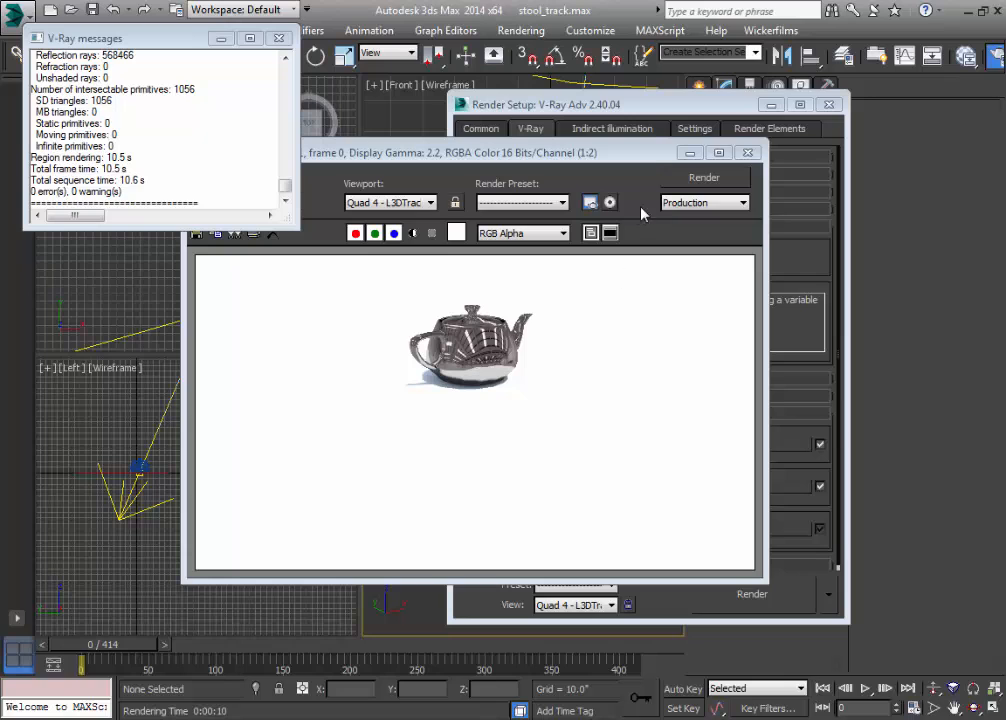
left_click(691, 114)
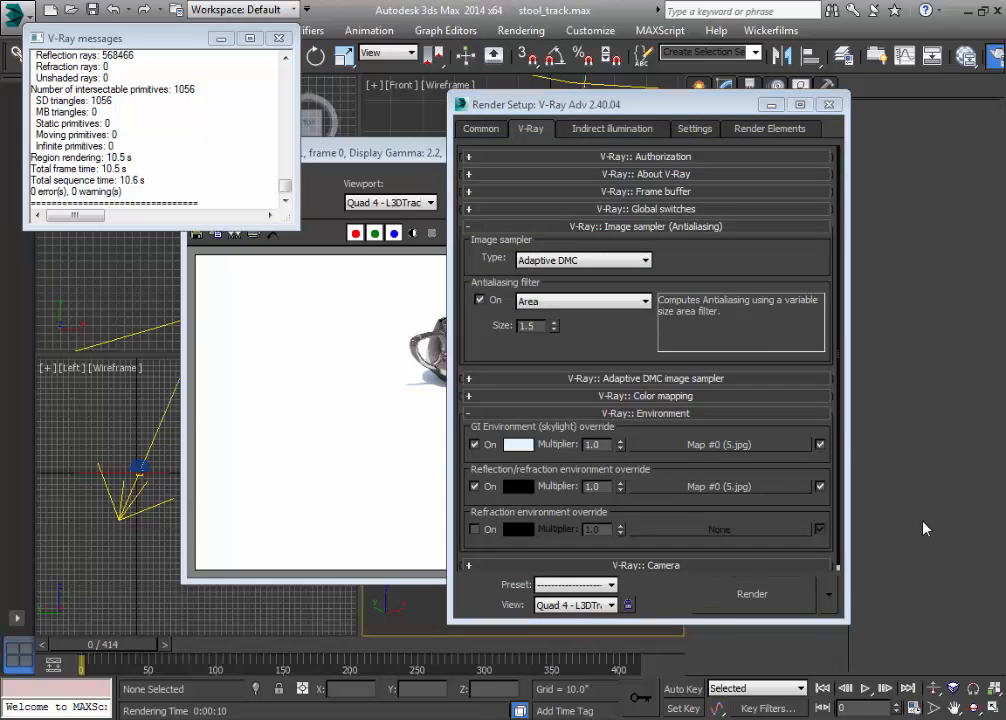
Add a Camera Map Per Pixel map to the shadow material's diffuse slot
key("m")
middle_click_drag(175, 398, 246, 419)
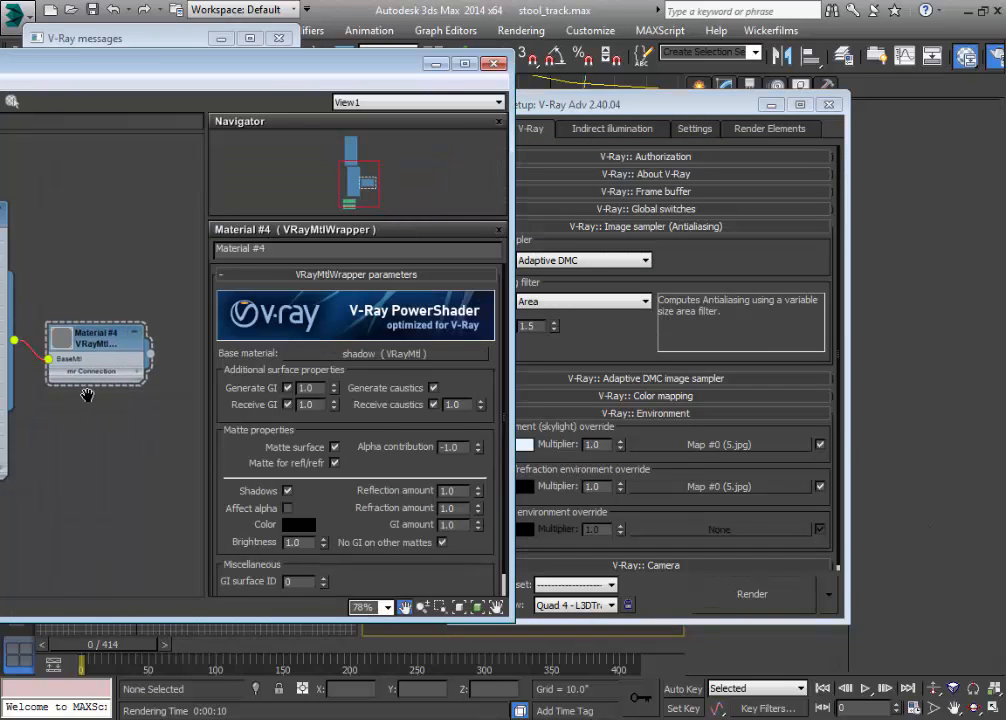
middle_click_drag(88, 395, 183, 413)
scroll(150, 409, "down", 1)
middle_click_drag(110, 403, 177, 434)
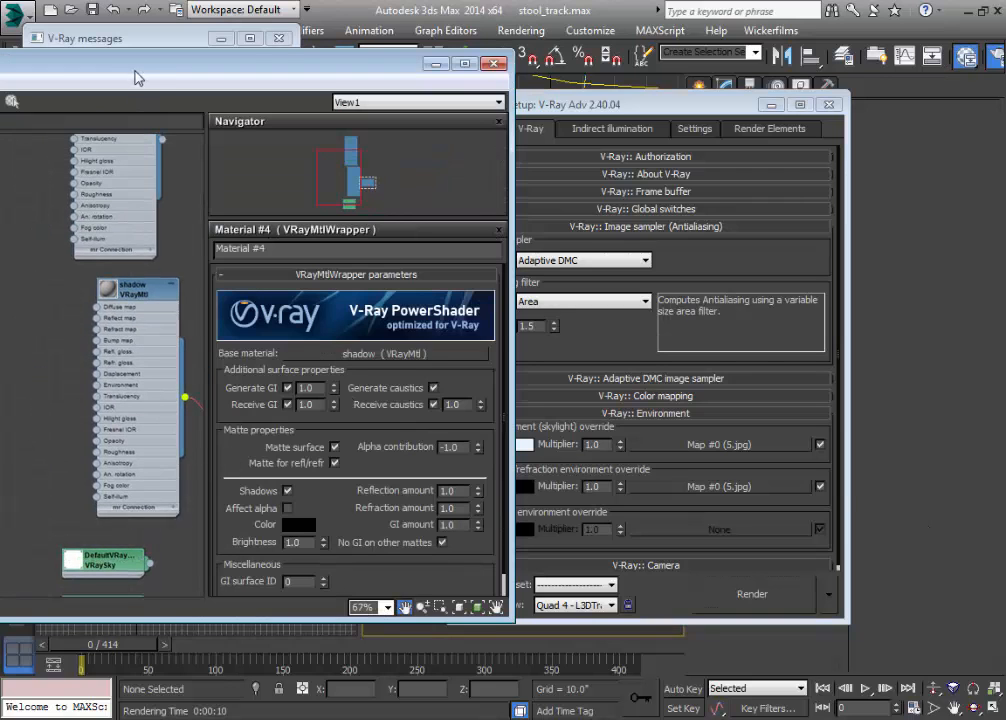
left_click_drag(137, 74, 563, 101)
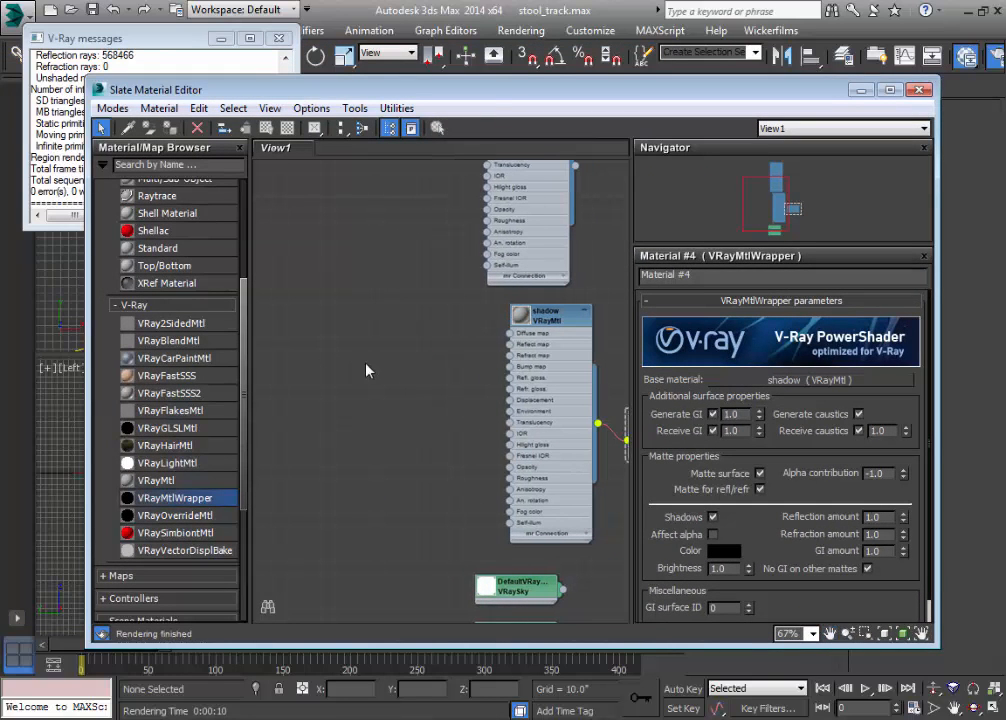
double_click(548, 328)
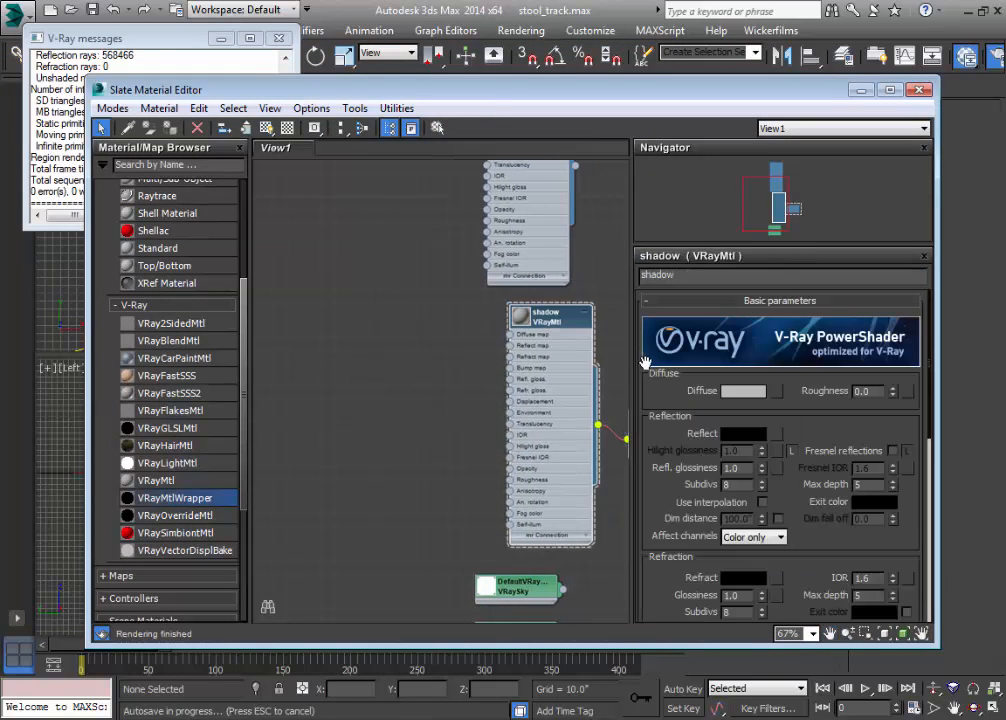
middle_click_drag(404, 347, 262, 348)
scroll(795, 404, "up", 1)
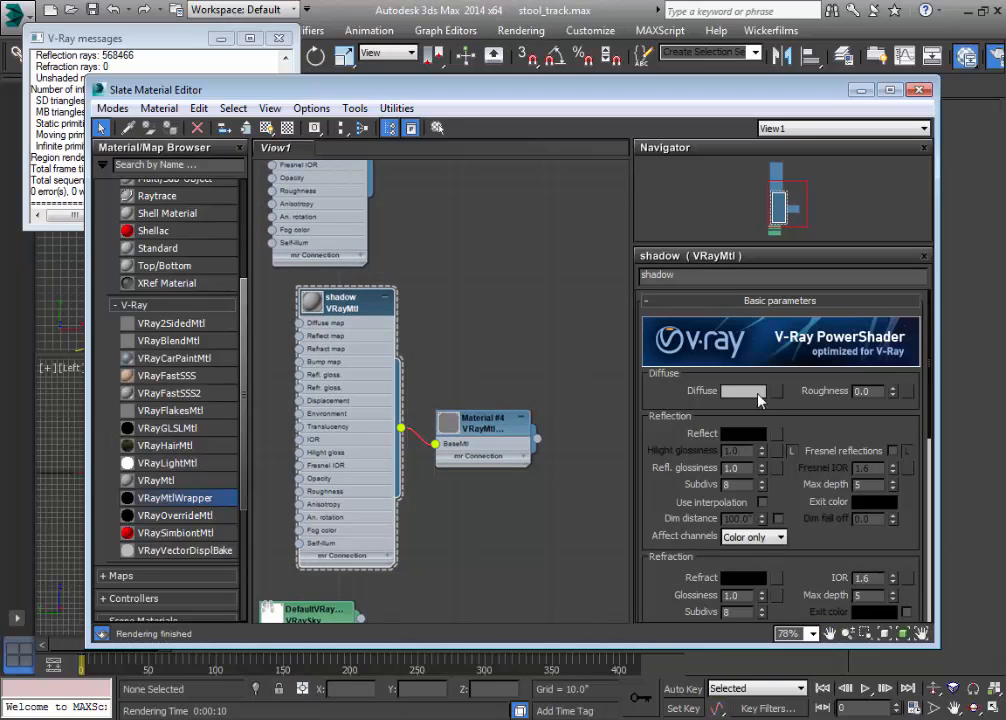
left_click(776, 392)
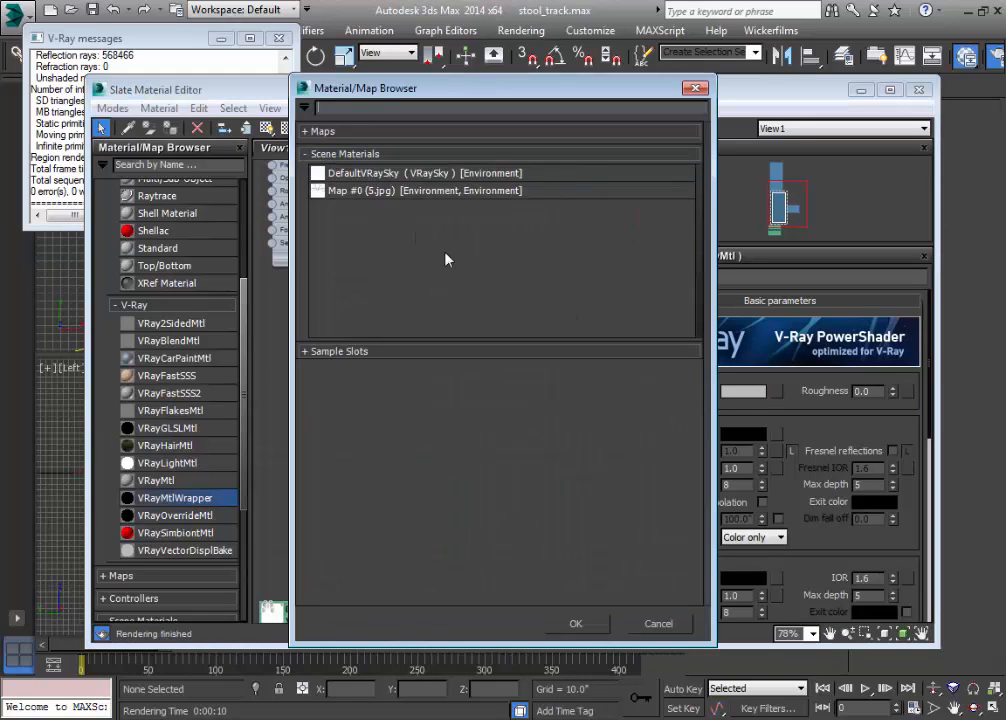
left_click(352, 131)
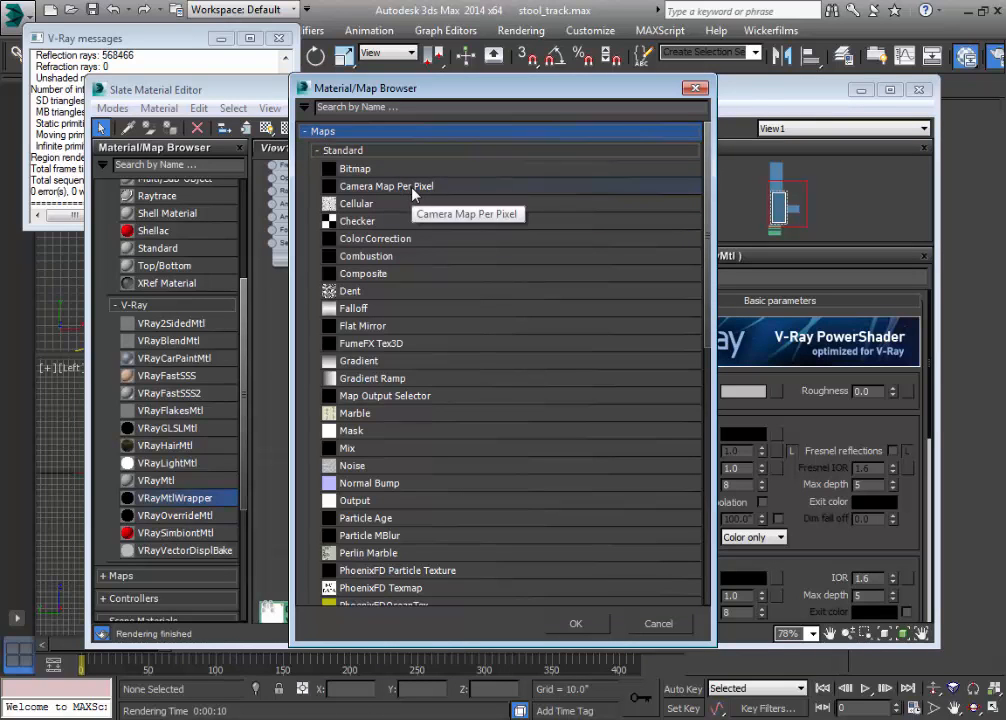
double_click(412, 189)
Place the Camera Map Per Pixel node beside the shadow material and open its parameters
scroll(435, 258, "down", 2)
middle_click_drag(435, 258, 597, 295)
scroll(355, 292, "up", 4)
middle_click_drag(409, 281, 444, 239)
scroll(364, 232, "up", 1)
double_click(411, 303)
left_click_drag(411, 303, 460, 311)
middle_click_drag(430, 242, 336, 232)
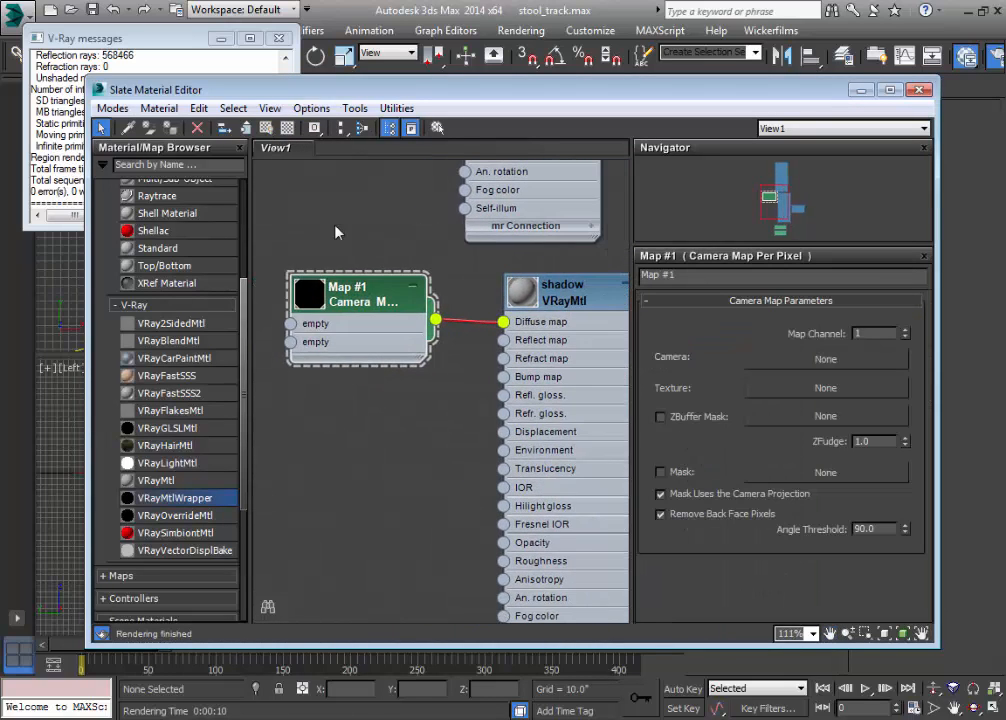
Start choosing the projection camera for the Camera Map Per Pixel map, and clear the render output and V-Ray messages from the viewports
left_click(818, 362)
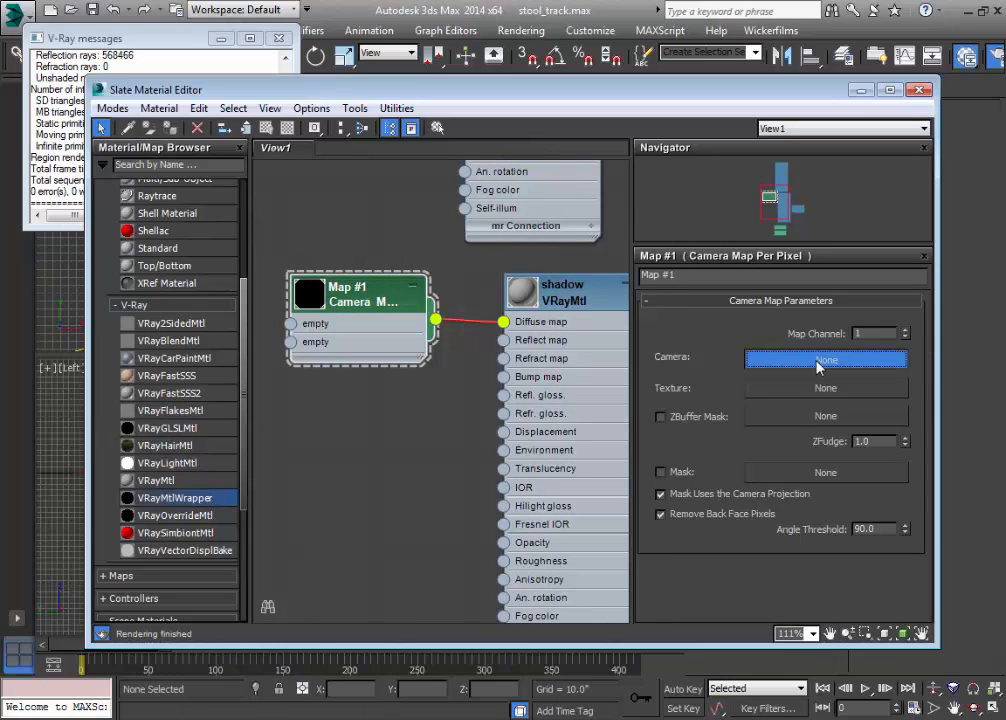
left_click_drag(382, 96, 836, 90)
left_click_drag(306, 151, 352, 151)
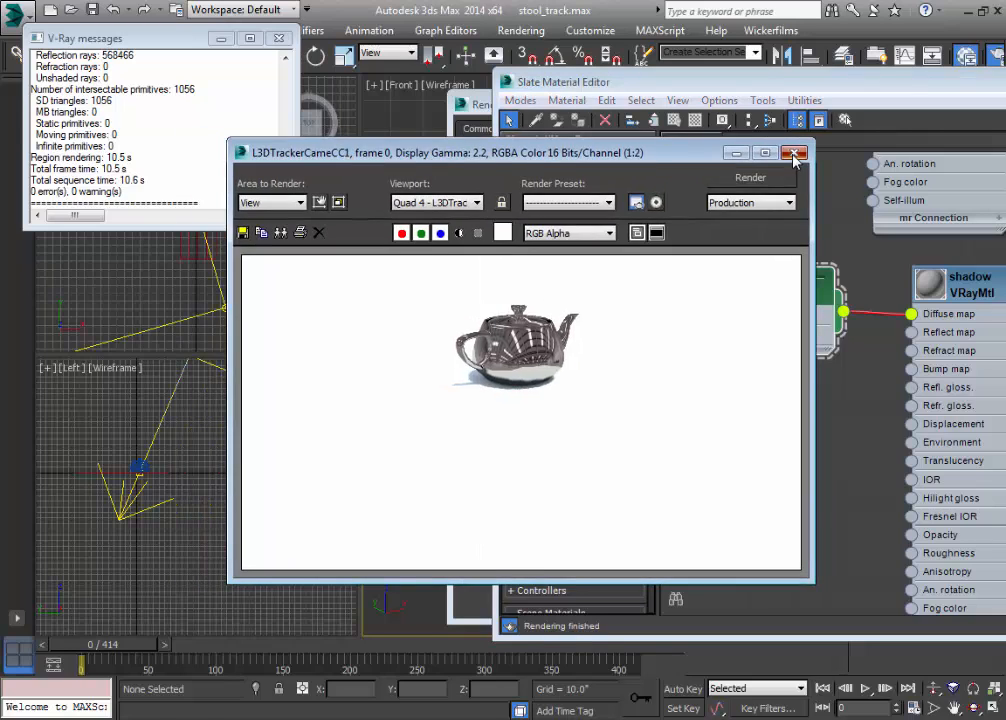
left_click(795, 154)
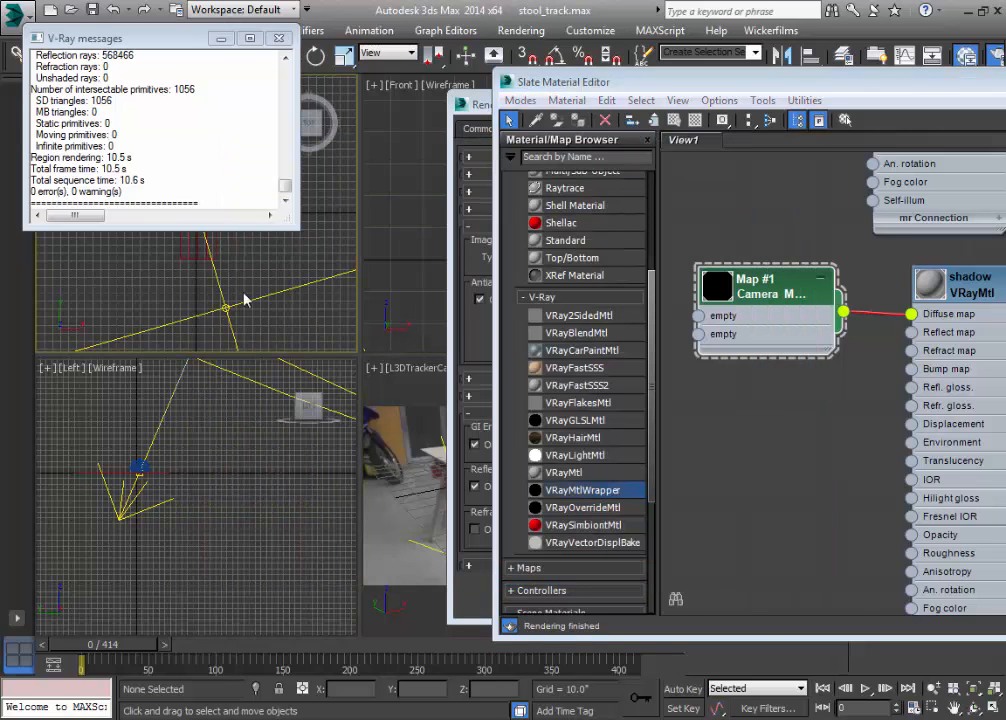
left_click(279, 38)
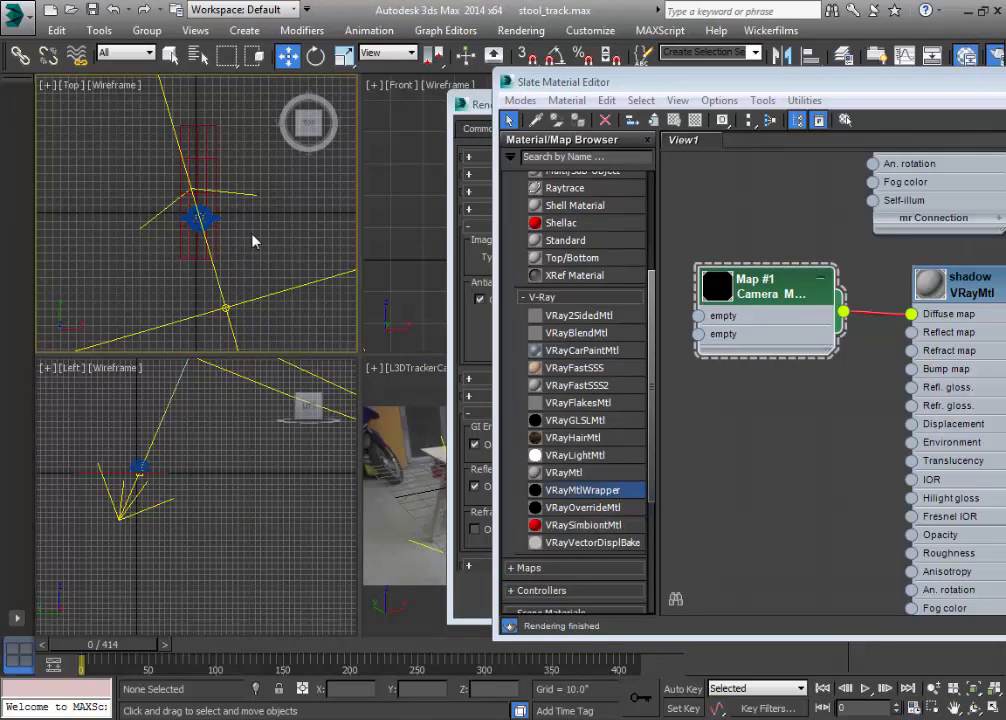
Unhide all hidden objects in the scene
scroll(253, 241, "down", 10)
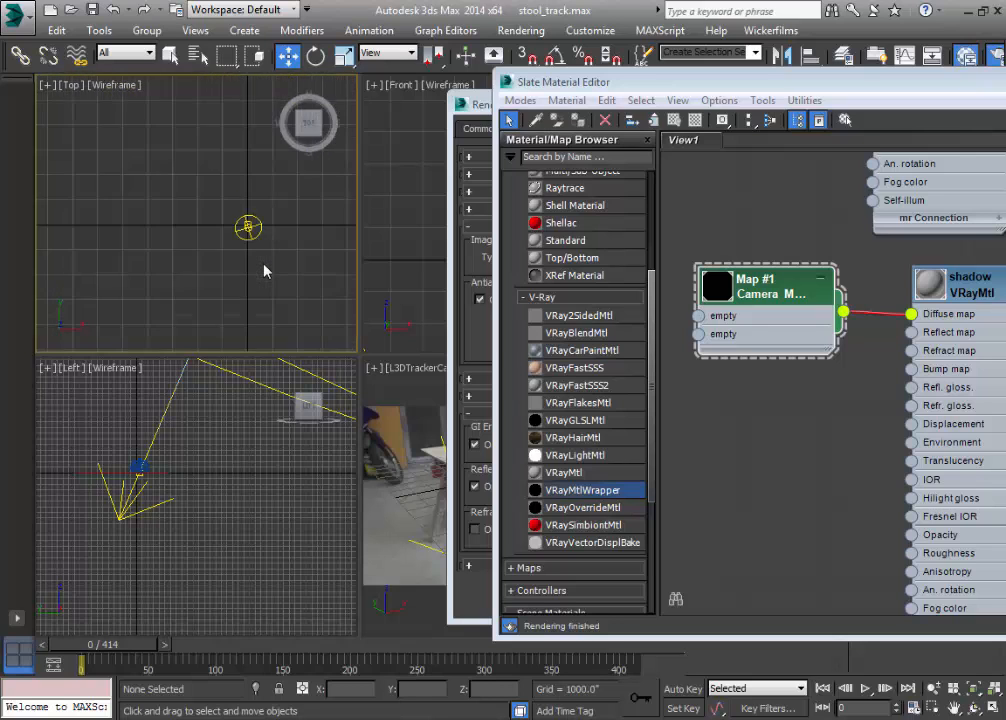
scroll(265, 270, "up", 15)
middle_click_drag(240, 213, 232, 218)
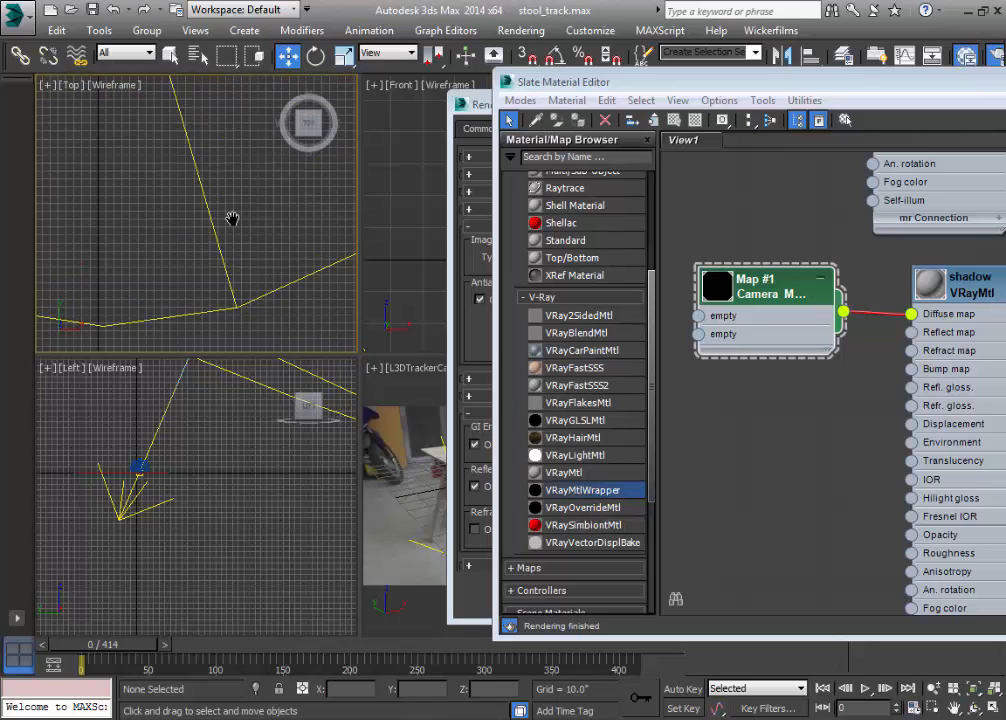
scroll(254, 265, "down", 6)
scroll(270, 238, "up", 2)
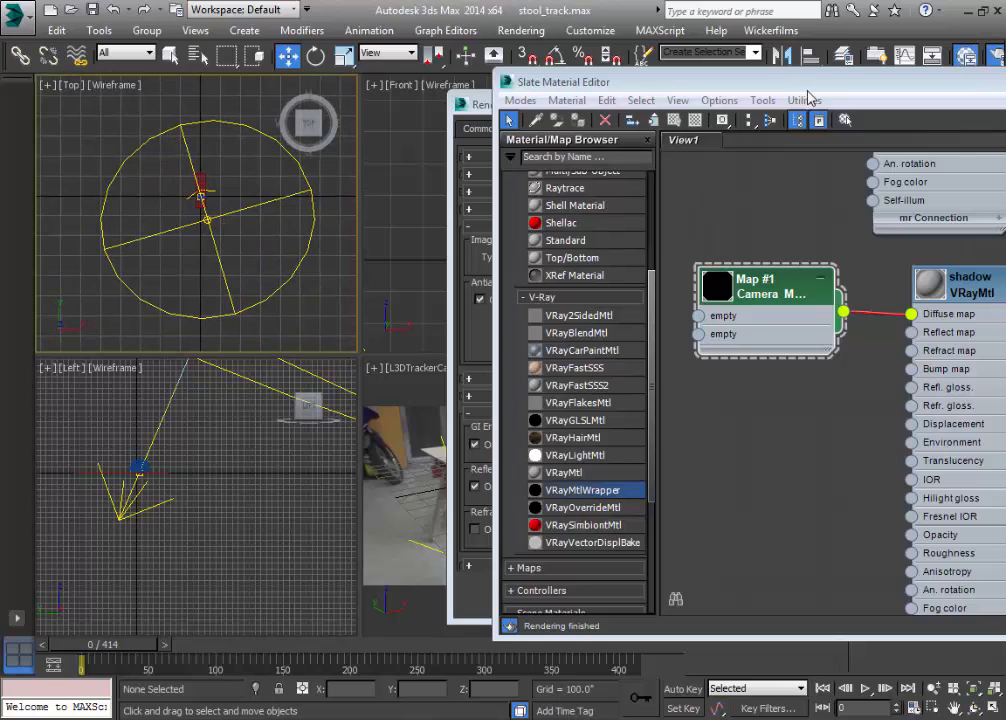
right_click(323, 270)
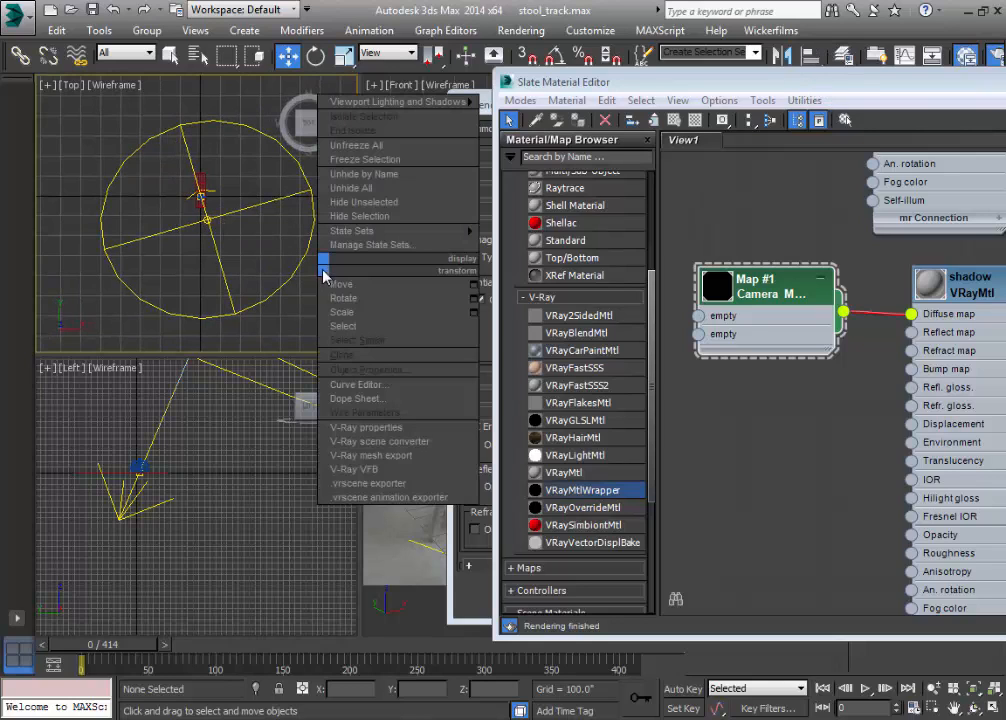
left_click(340, 188)
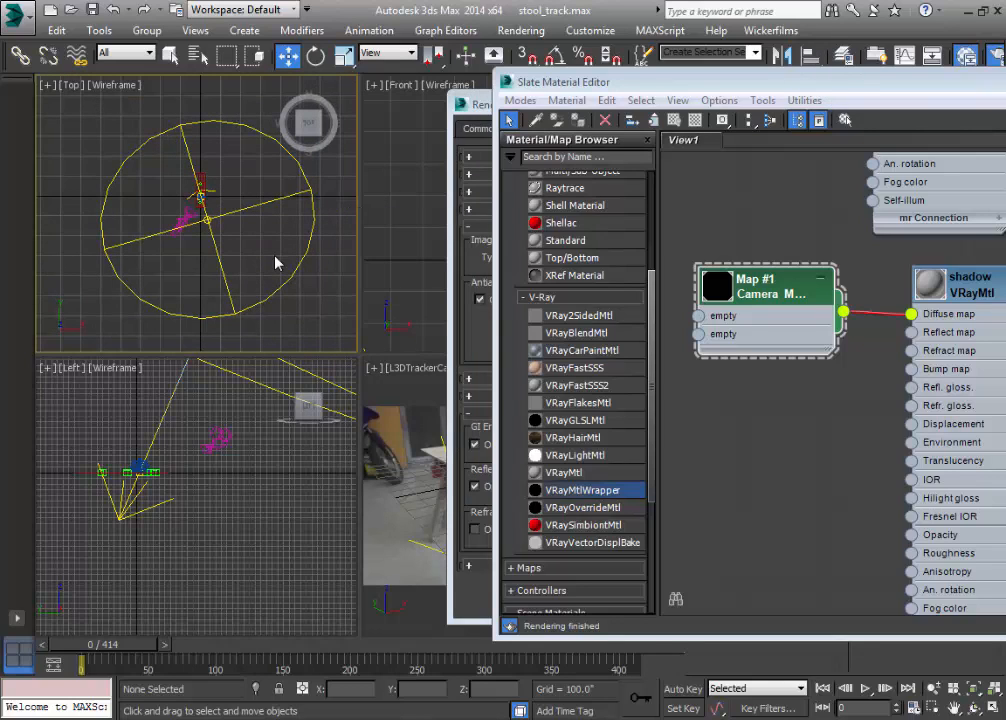
Set the tracked camera L3DTrackerCameCC1 as the projection camera of the Camera Map Per Pixel map
left_click(189, 214)
left_click(342, 257)
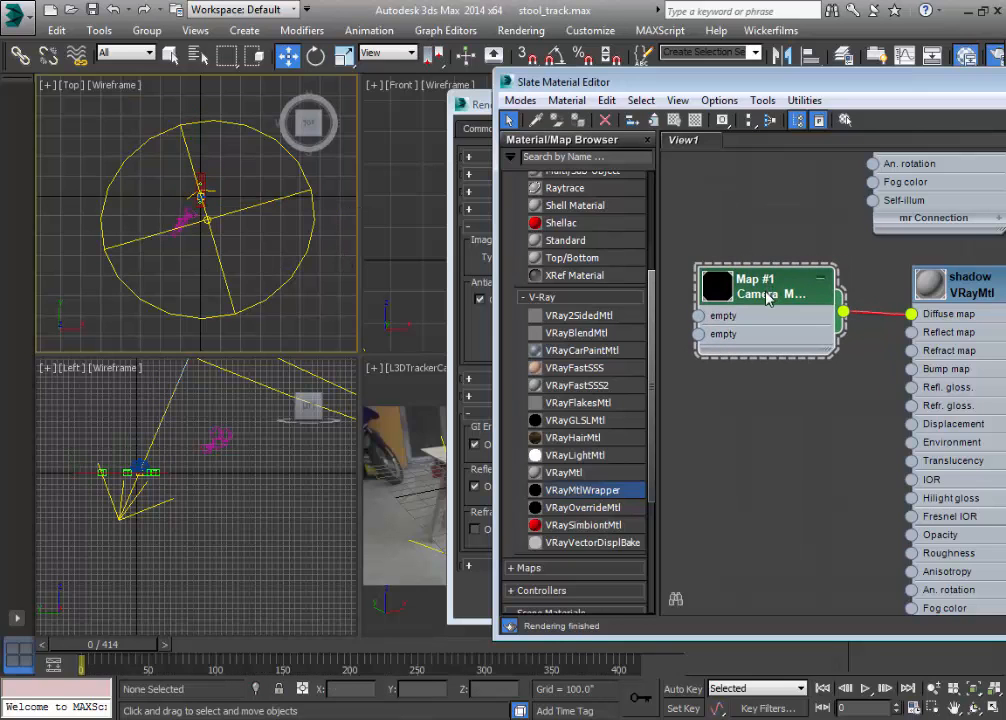
left_click_drag(600, 82, 392, 74)
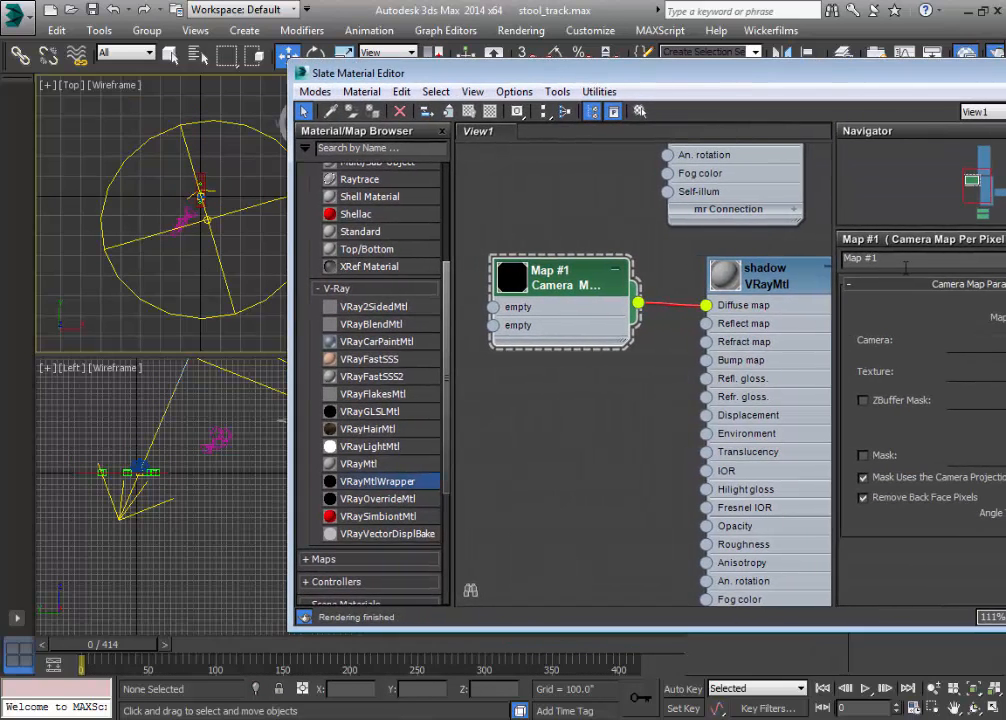
left_click(994, 343)
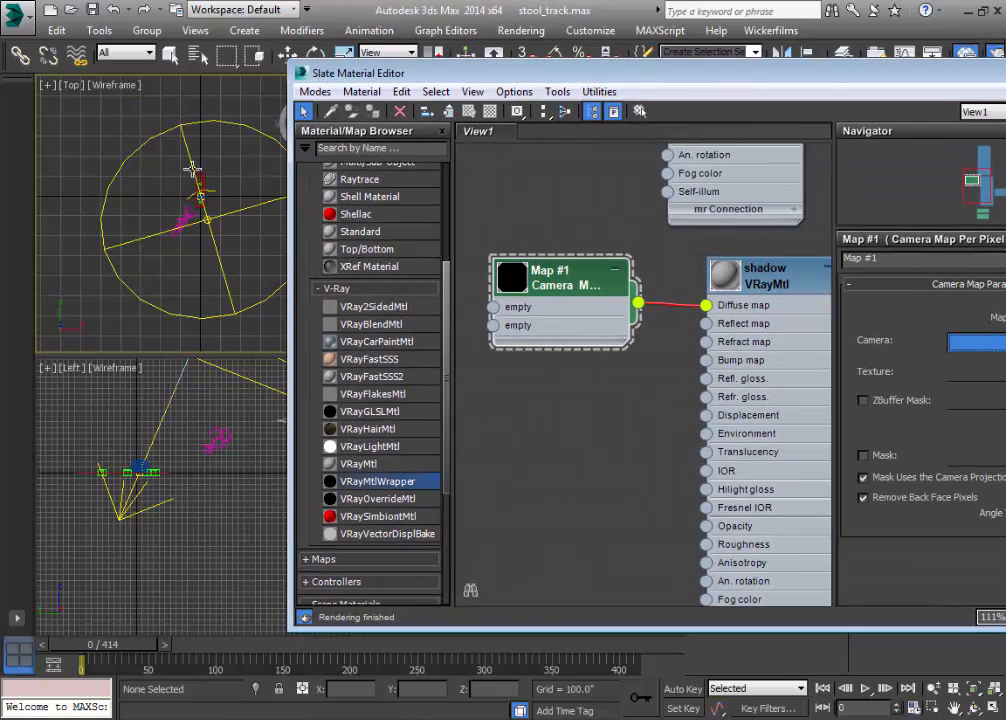
left_click(180, 217)
left_click_drag(762, 80, 548, 72)
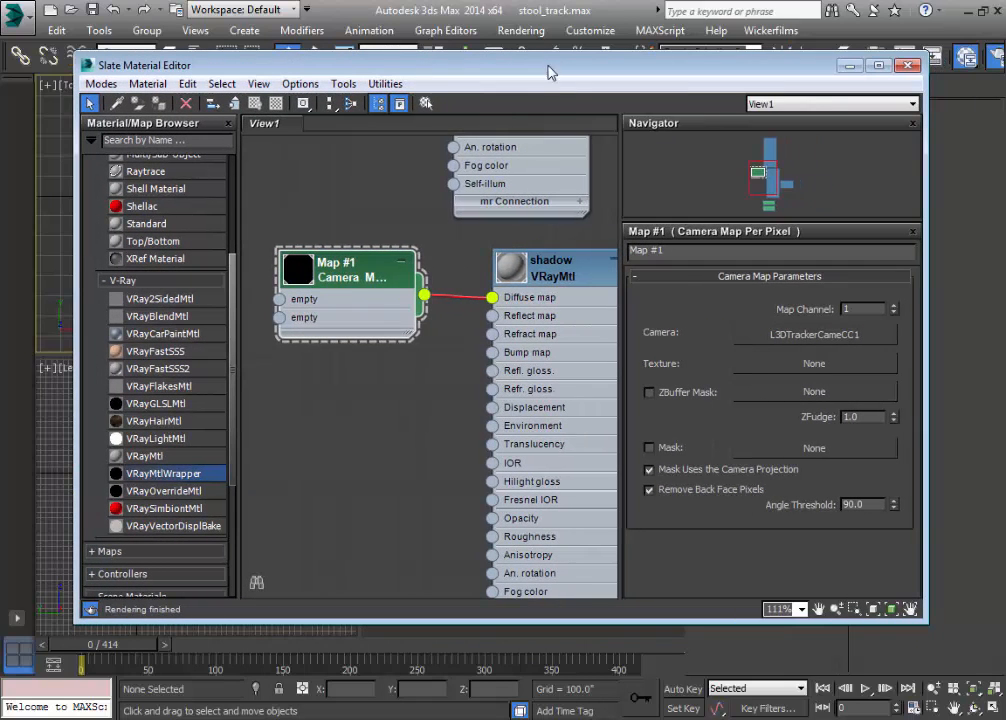
Load stool_00000.jpg from the sequence folder inside 02. ae3d_export as a Bitmap texture for the Camera Map Per Pixel map
left_click(740, 370)
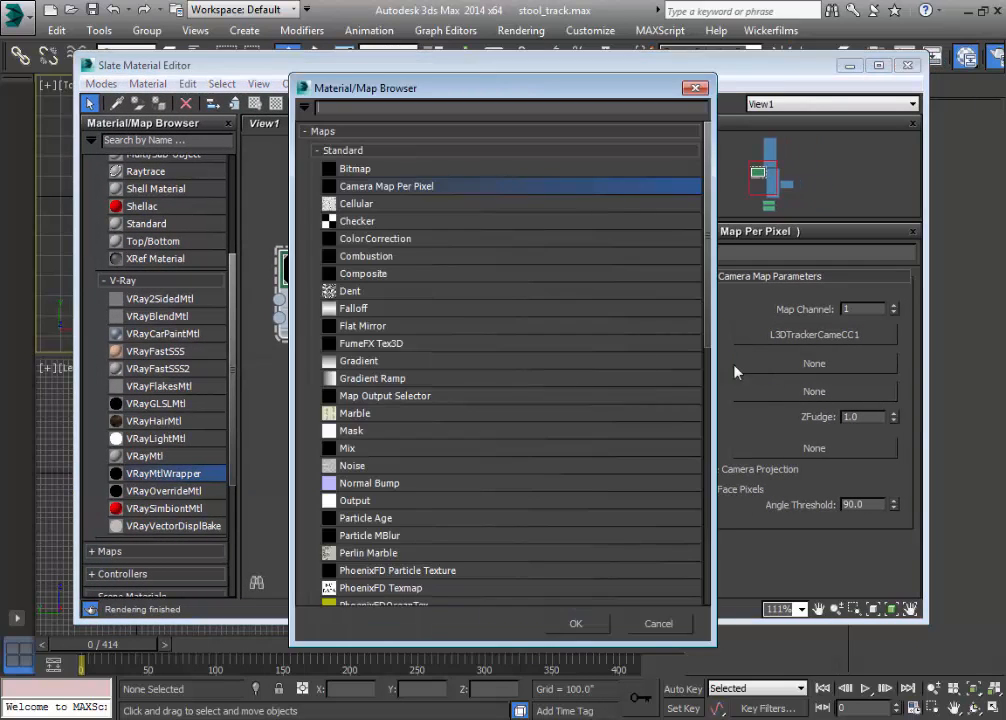
double_click(390, 169)
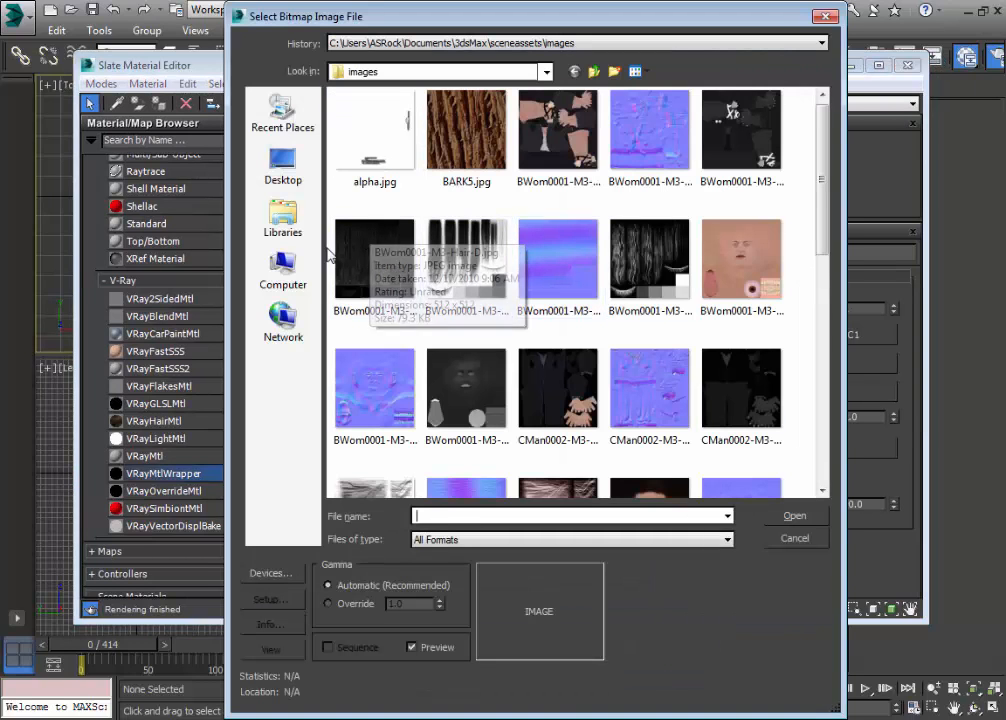
left_click(283, 172)
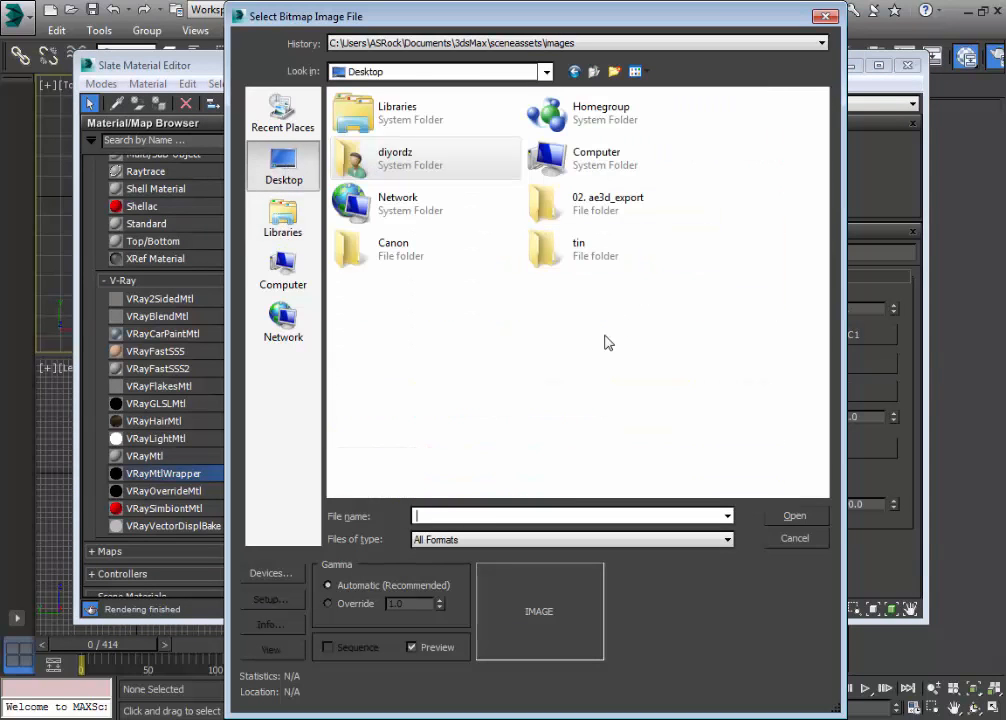
left_click(396, 124)
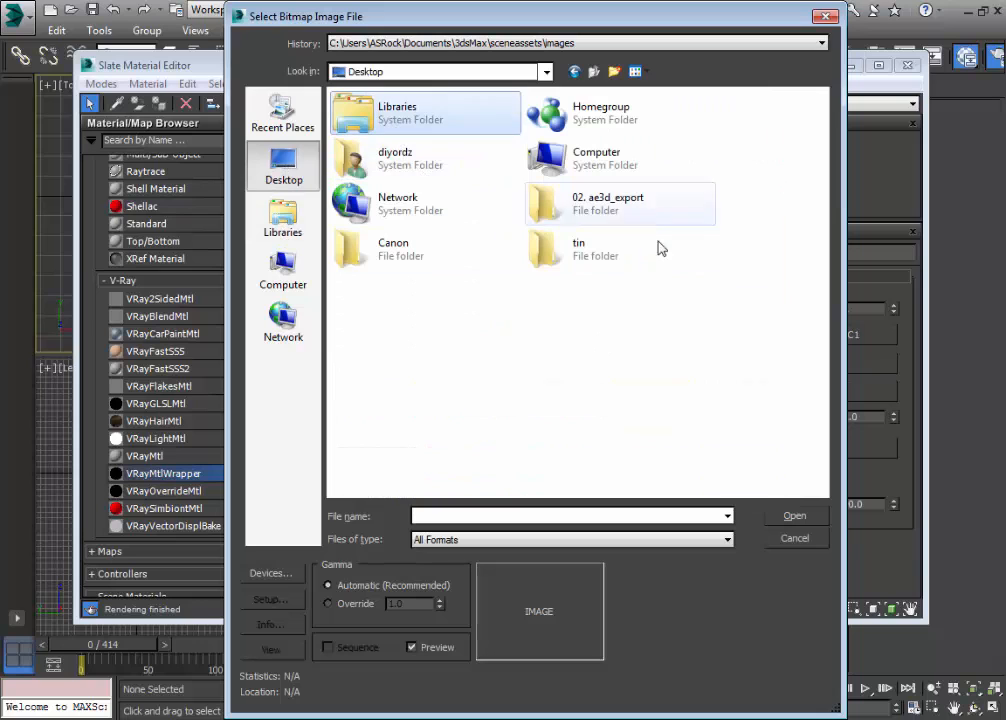
double_click(605, 215)
double_click(372, 118)
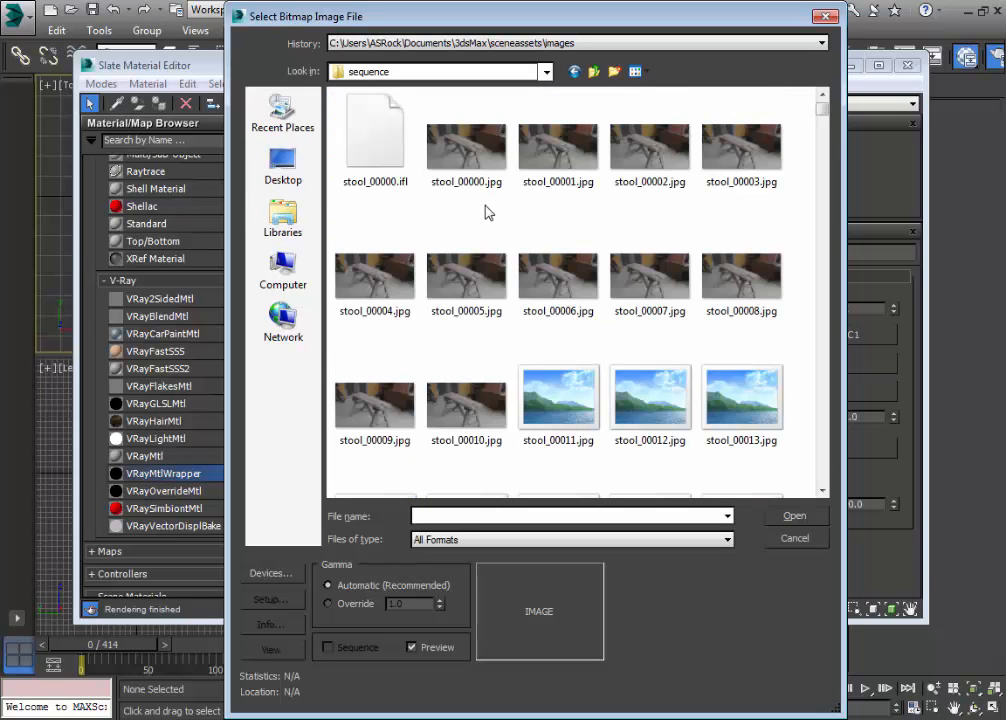
left_click(462, 150)
left_click(794, 516)
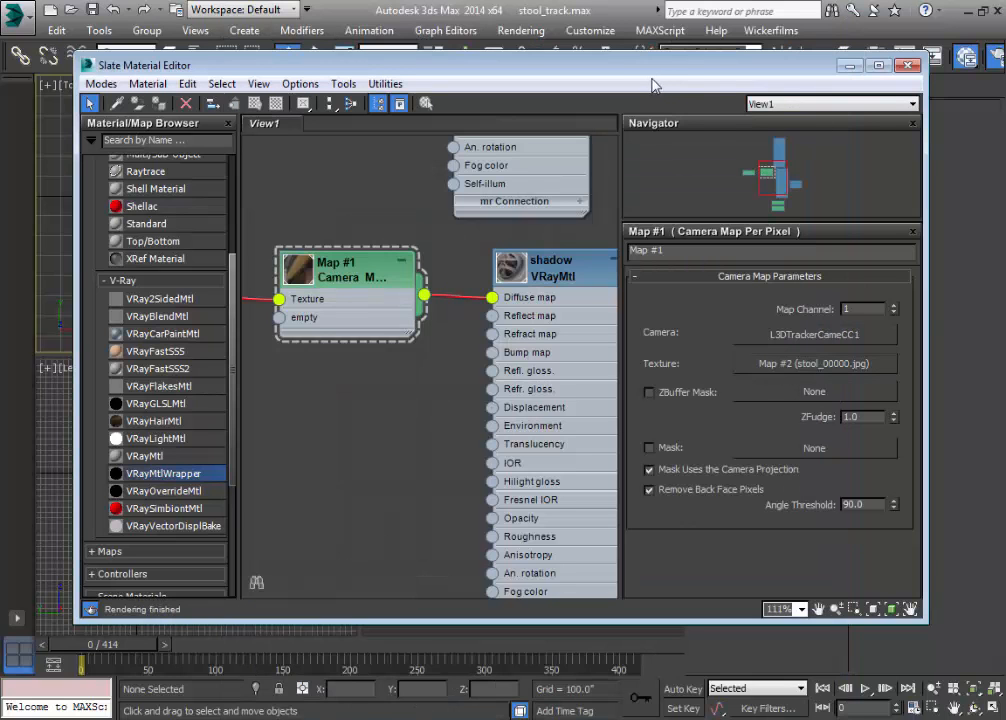
Assign the VRayMtlWrapper material to the tabletop plane in the tracked camera view and close the material editor
left_click_drag(652, 73, 513, 110)
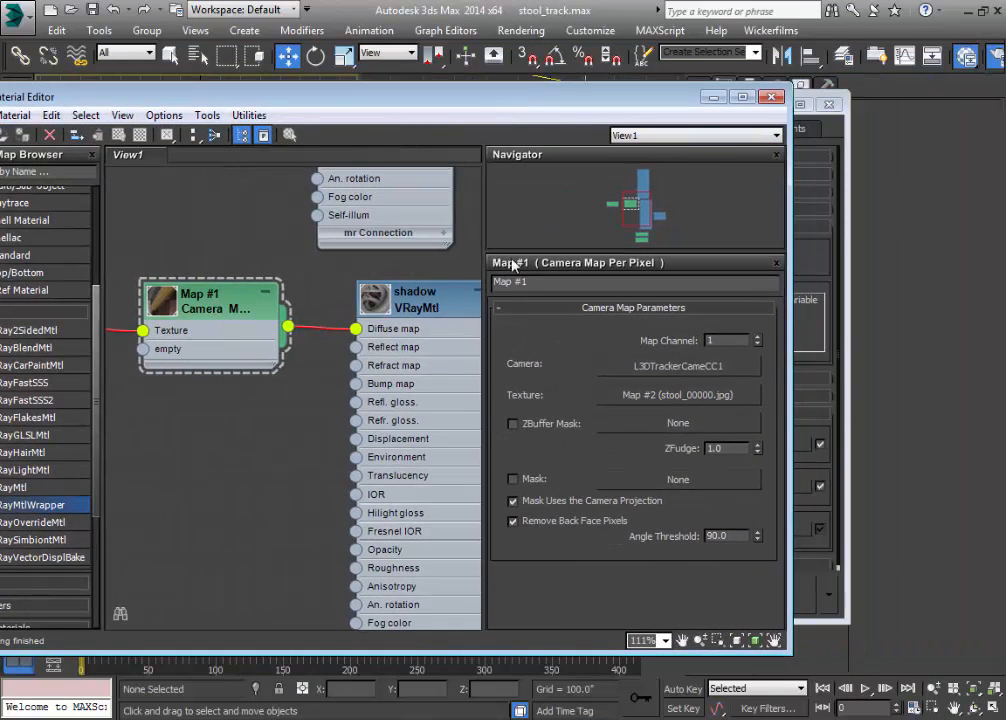
middle_click_drag(285, 383, 167, 367)
scroll(443, 571, "down", 1)
middle_click_drag(423, 557, 261, 477)
left_click_drag(656, 100, 813, 120)
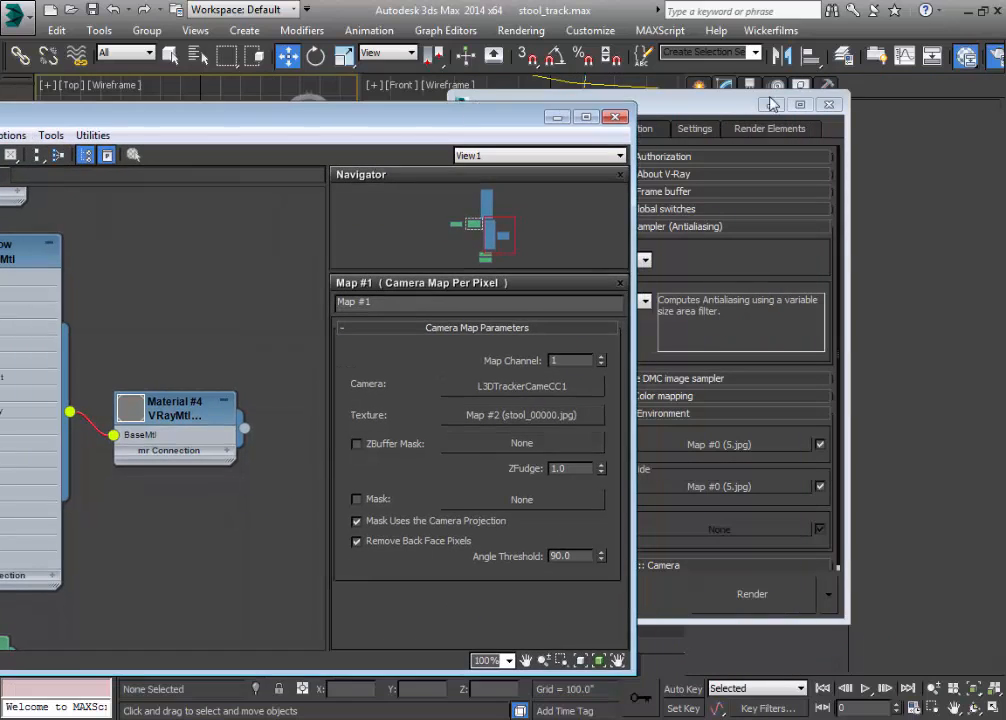
left_click(829, 105)
left_click_drag(425, 108, 278, 47)
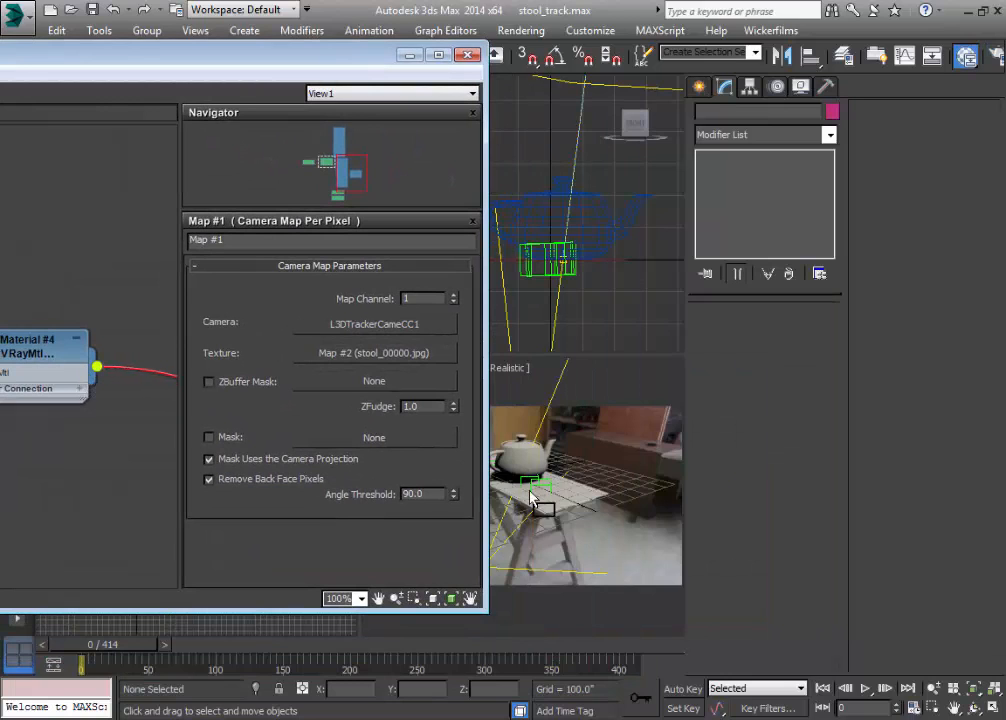
left_click(468, 55)
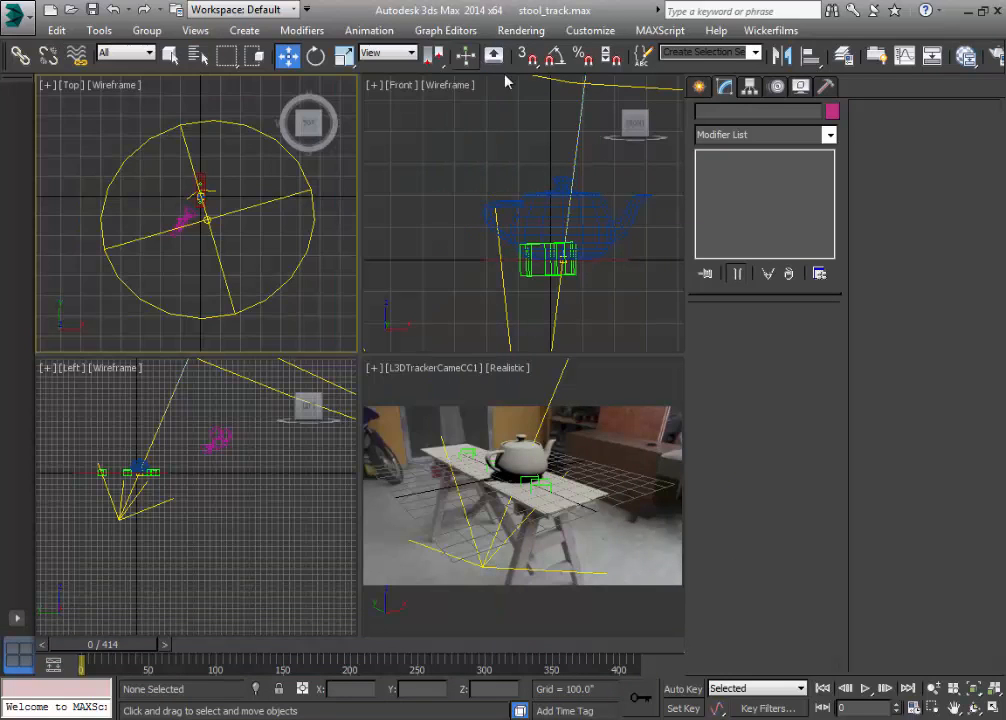
Render frame 0 from the tracked camera view to check the camera-mapped shadow material
left_click(643, 378)
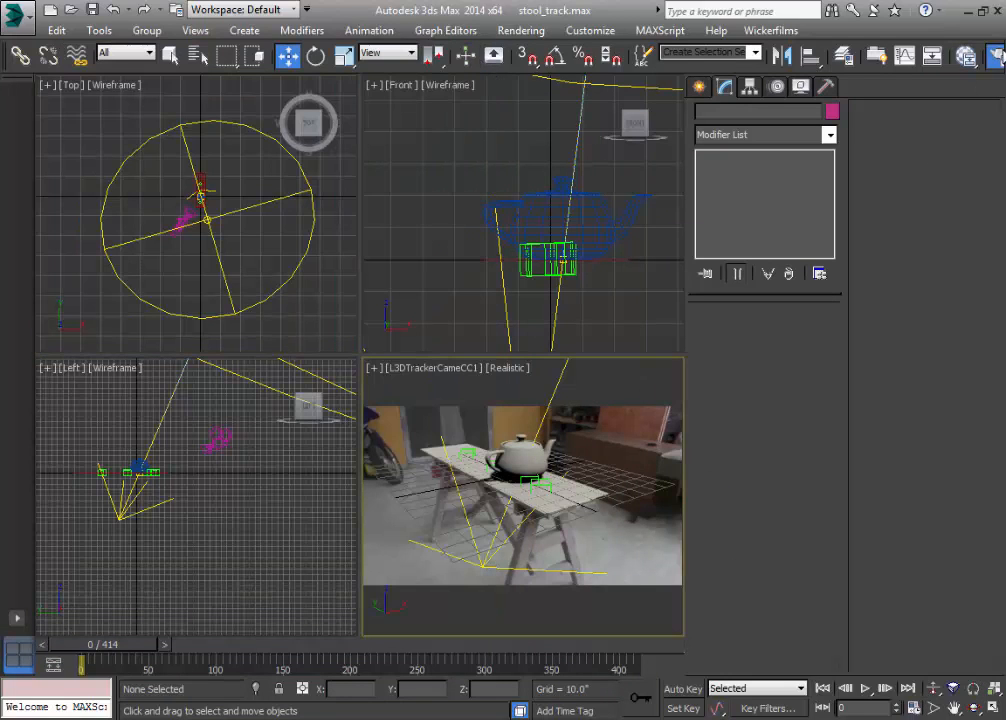
key("F10")
left_click(752, 598)
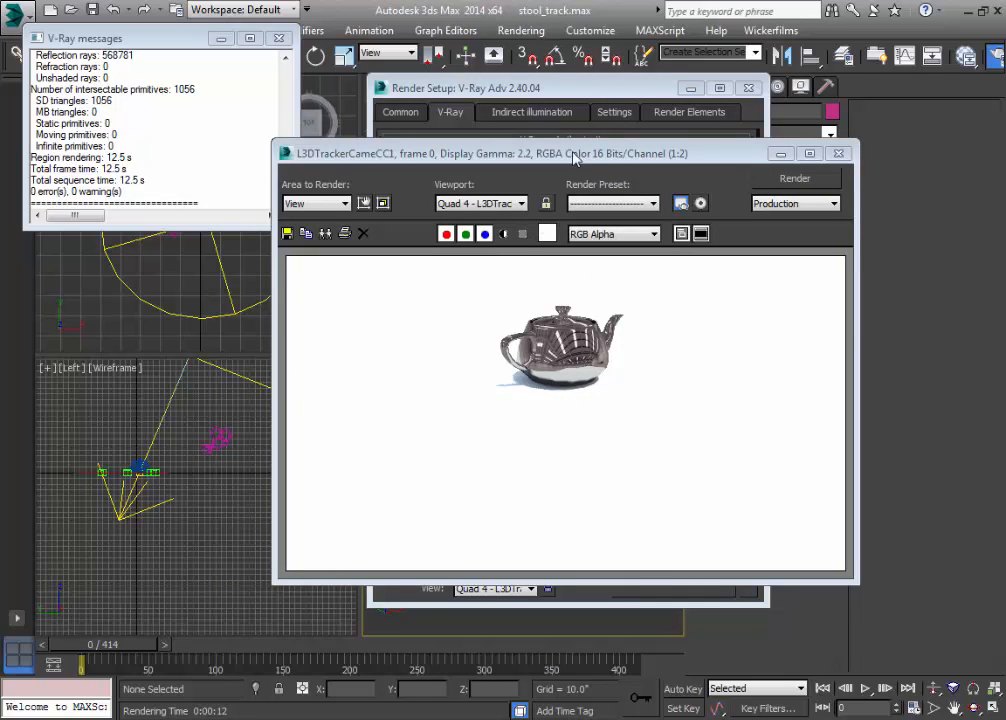
left_click_drag(573, 153, 609, 148)
Turn off Matte for refl/refr on the VRayMtlWrapper material and render the tracked camera view again
key("m")
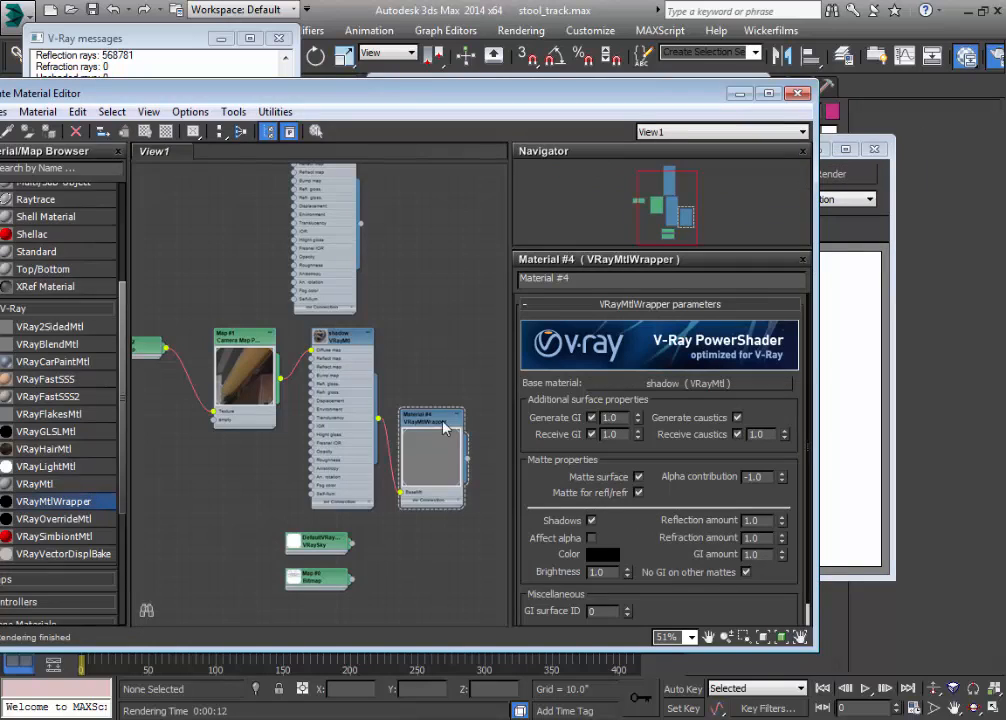
left_click_drag(443, 422, 452, 422)
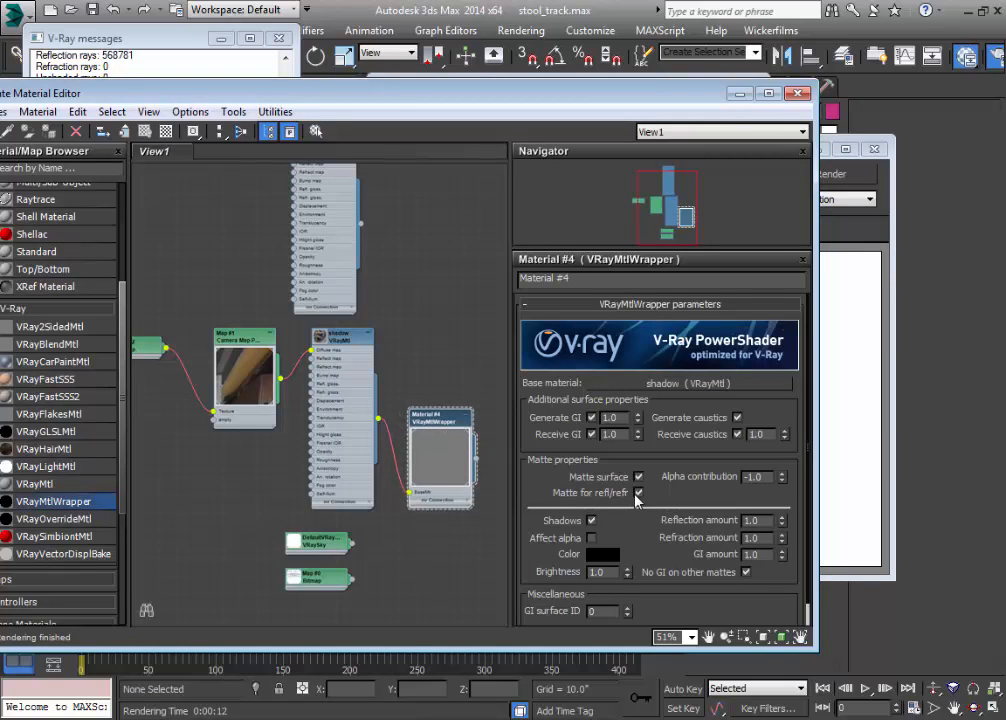
left_click(797, 93)
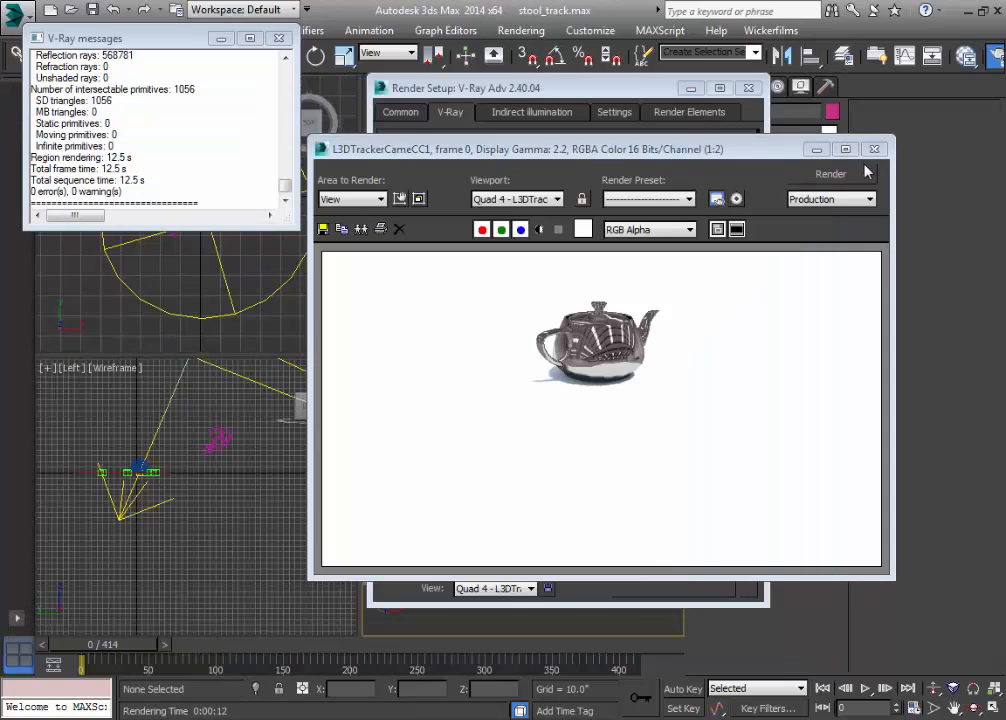
left_click(835, 174)
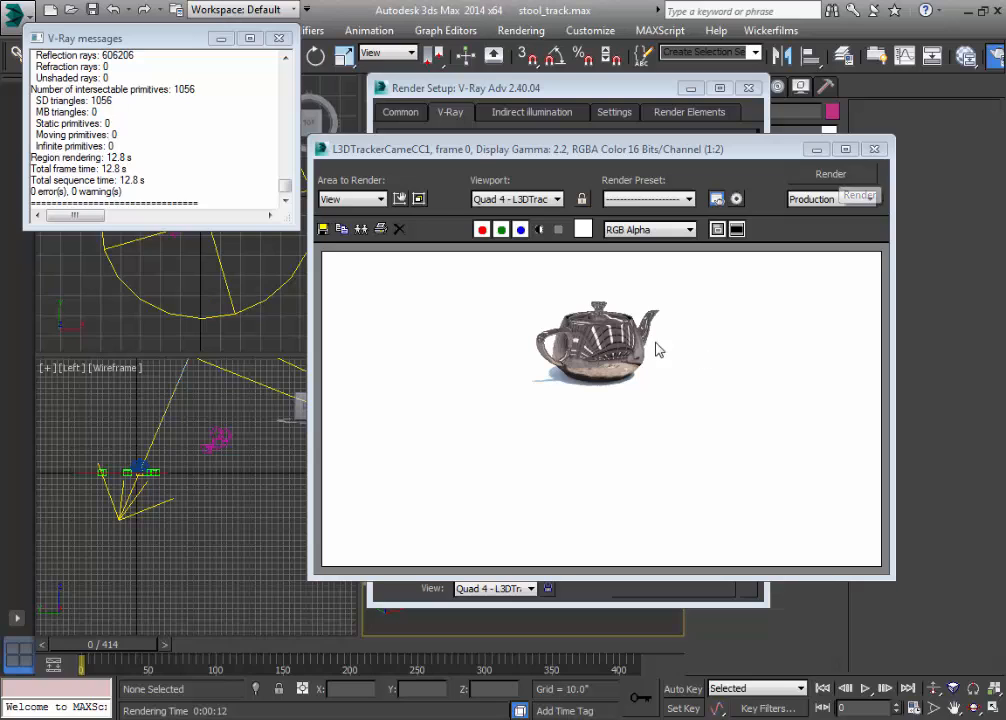
Move to frame 39 and render the tracked camera view to check the teapot's reflection there
left_click_drag(113, 650, 140, 652)
left_click(874, 149)
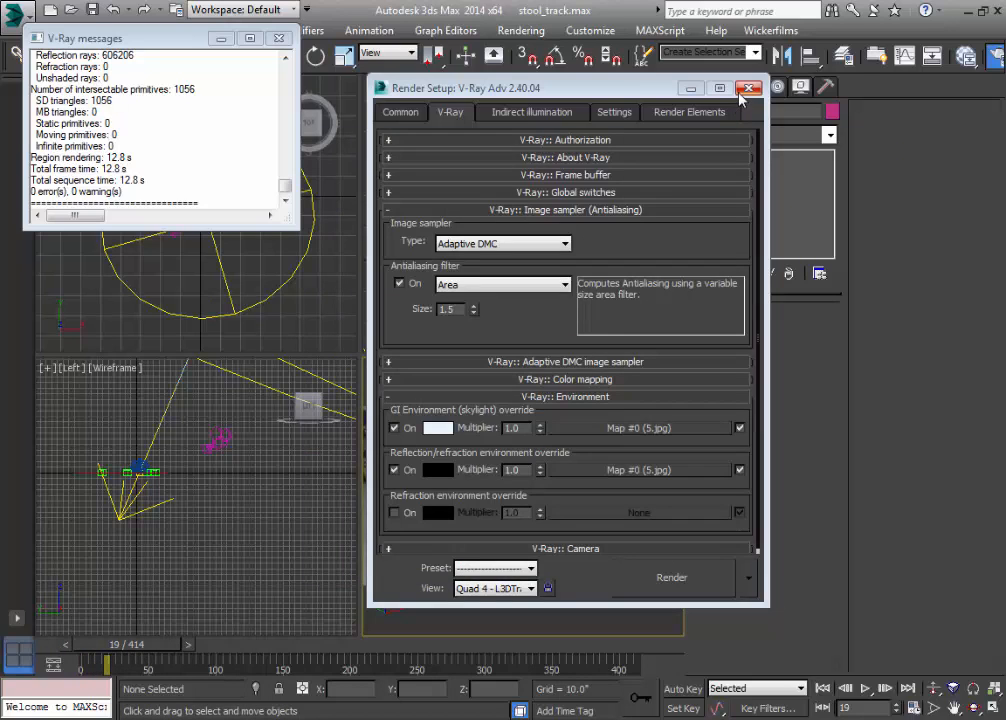
left_click(778, 88)
left_click_drag(157, 652, 157, 653)
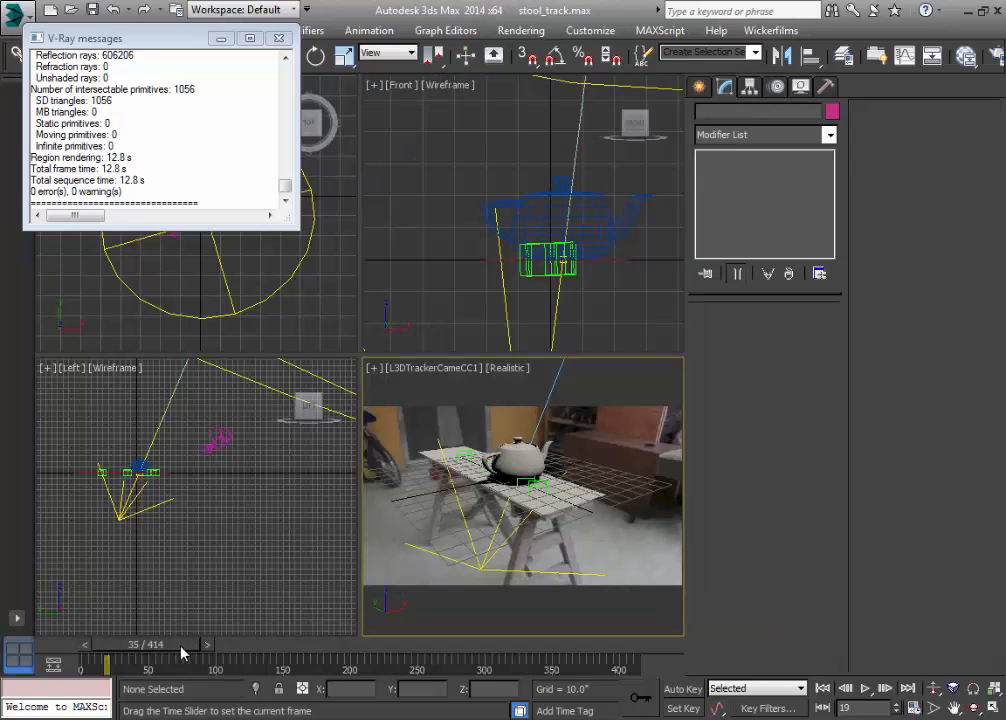
left_click(997, 60)
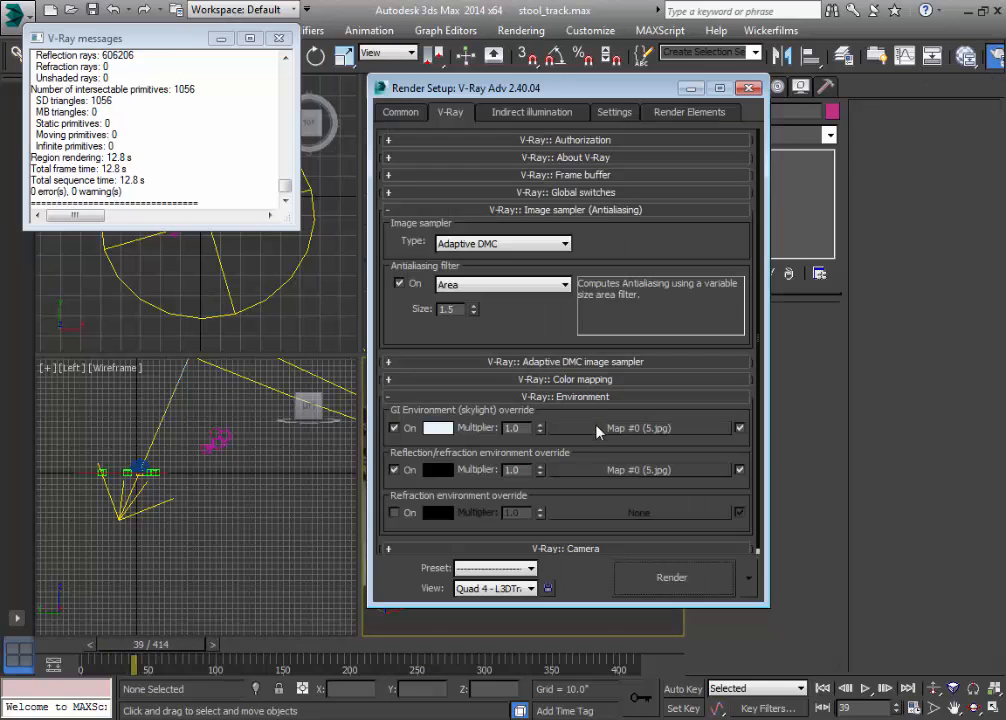
left_click(684, 572)
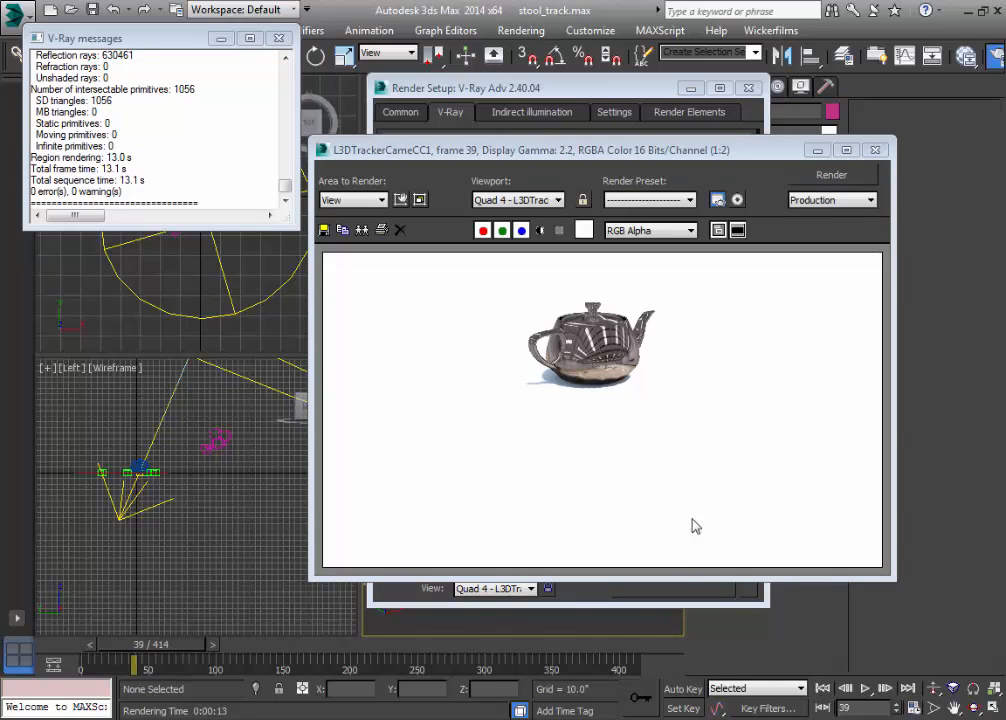
left_click(874, 149)
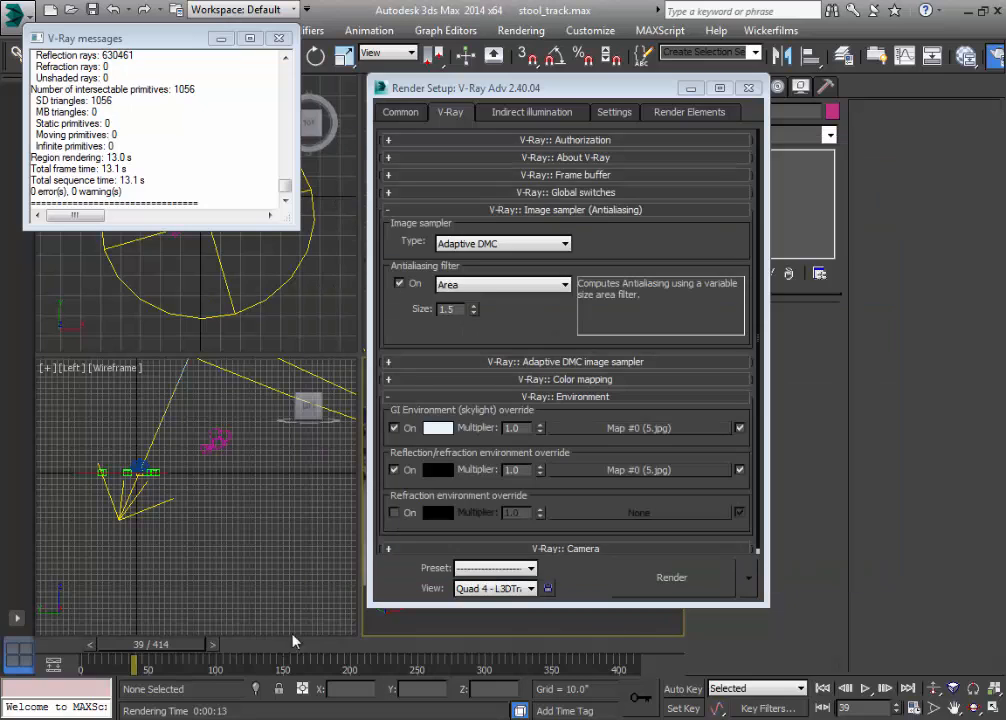
Return to frame 0 and open the parameters of the stool_00000.jpg bitmap feeding the Camera Map Per Pixel map
left_click_drag(127, 646, 35, 657)
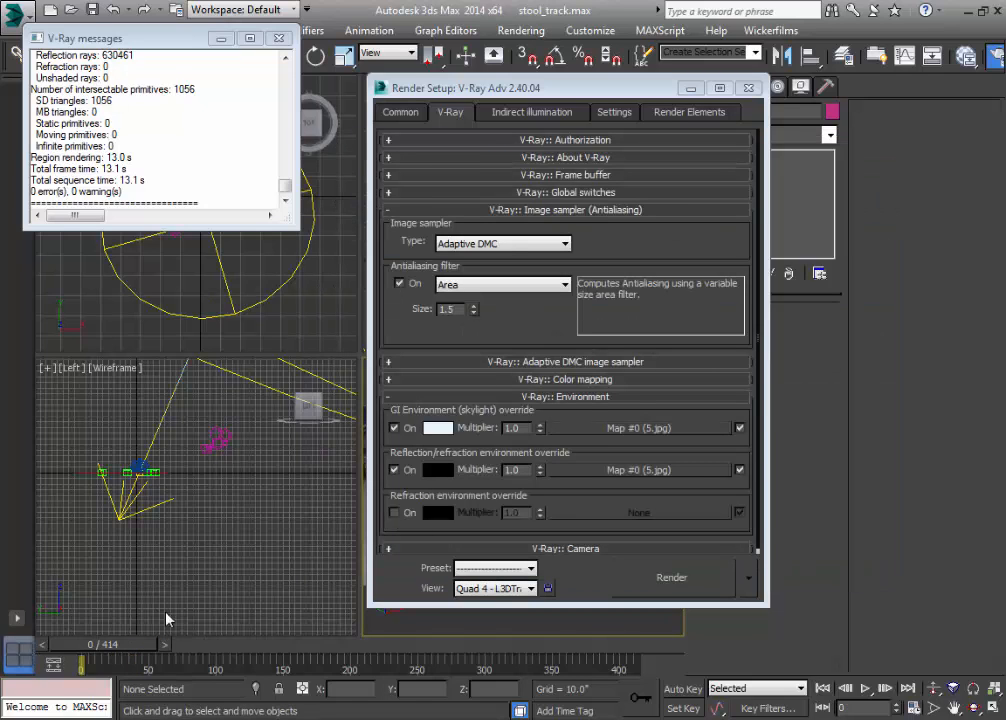
left_click(751, 89)
key("m")
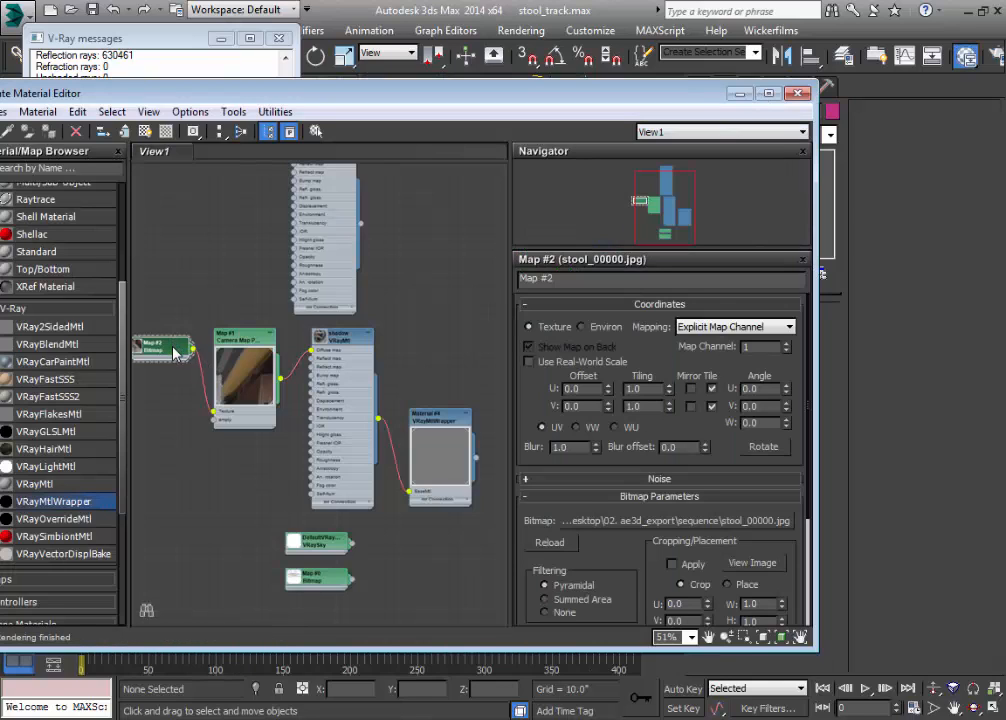
left_click(240, 383)
double_click(237, 355)
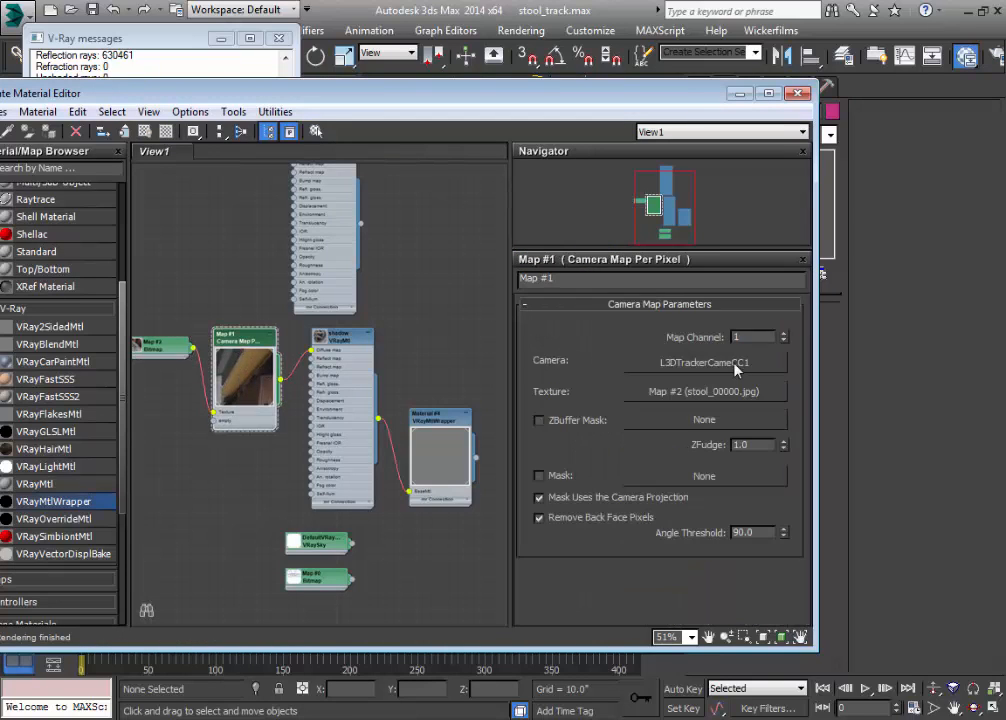
left_click(720, 394)
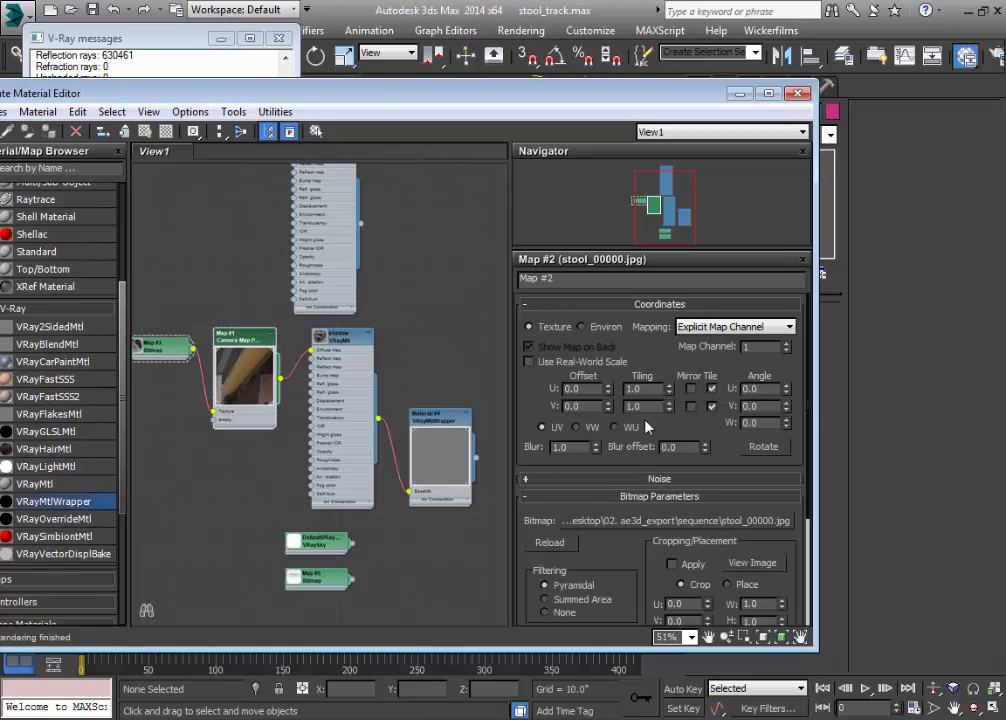
Reload the bitmap as an image sequence starting at stool_00000.jpg, covering frames 0 to 413 with every frame used
left_click(660, 520)
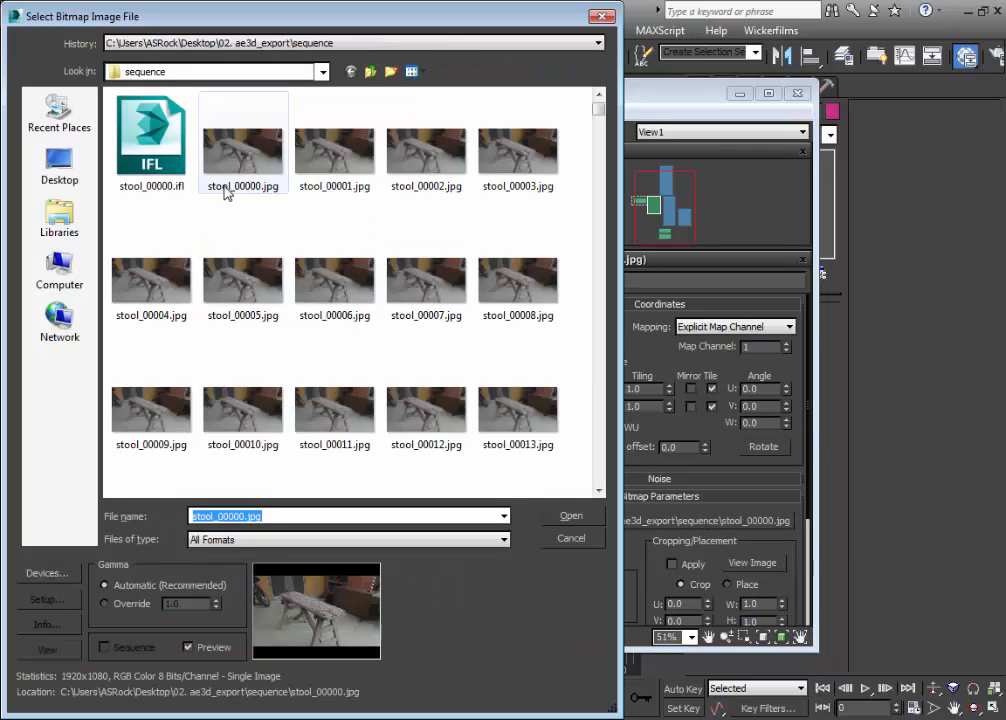
left_click(226, 193)
left_click(129, 650)
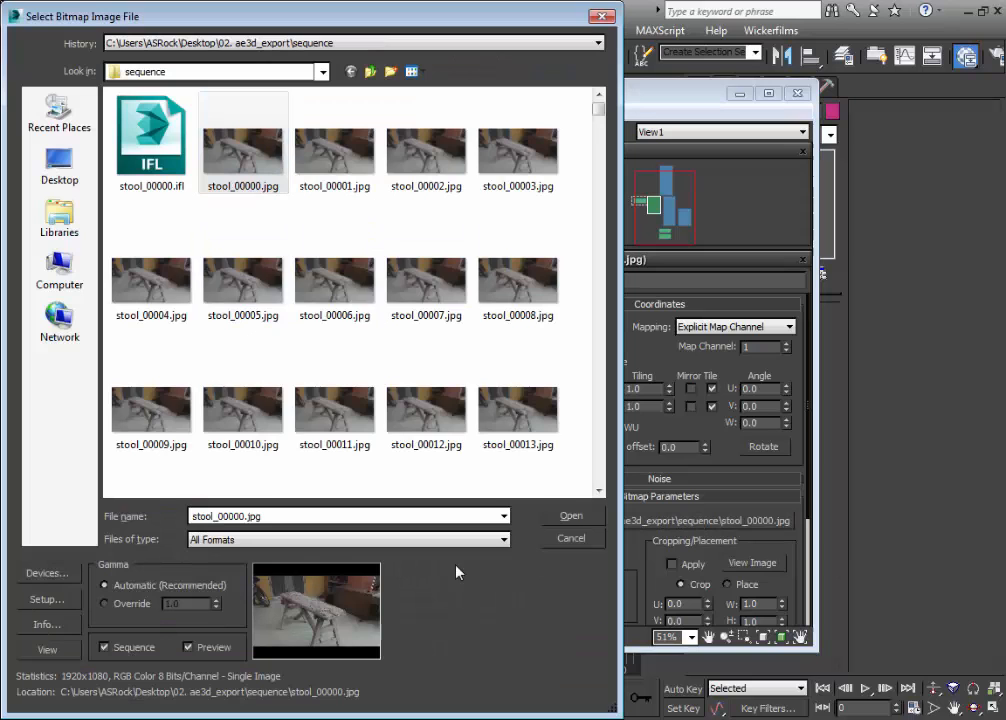
left_click(585, 518)
left_click(385, 431)
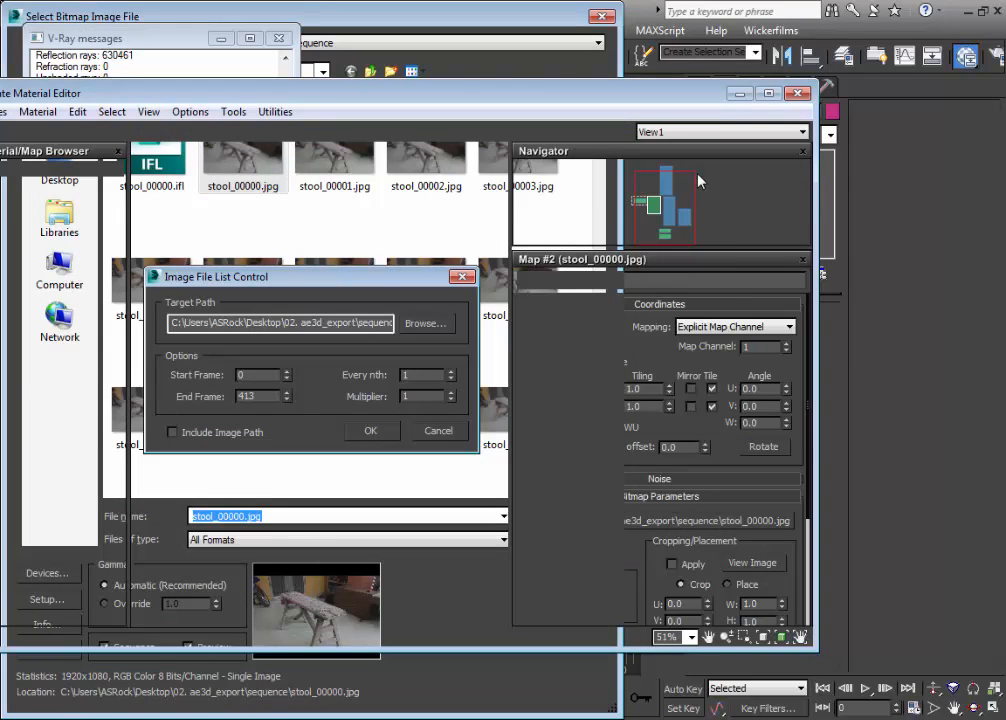
Close the material editor and the V-Ray messages, and select the teapot in the tracked camera view
left_click(797, 94)
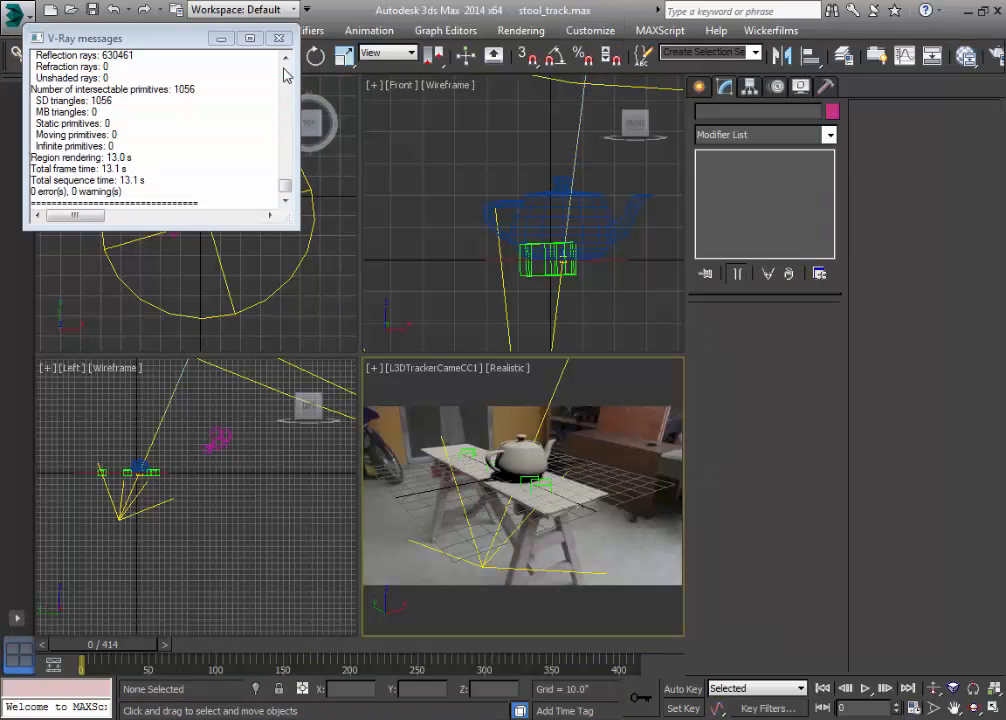
left_click(279, 38)
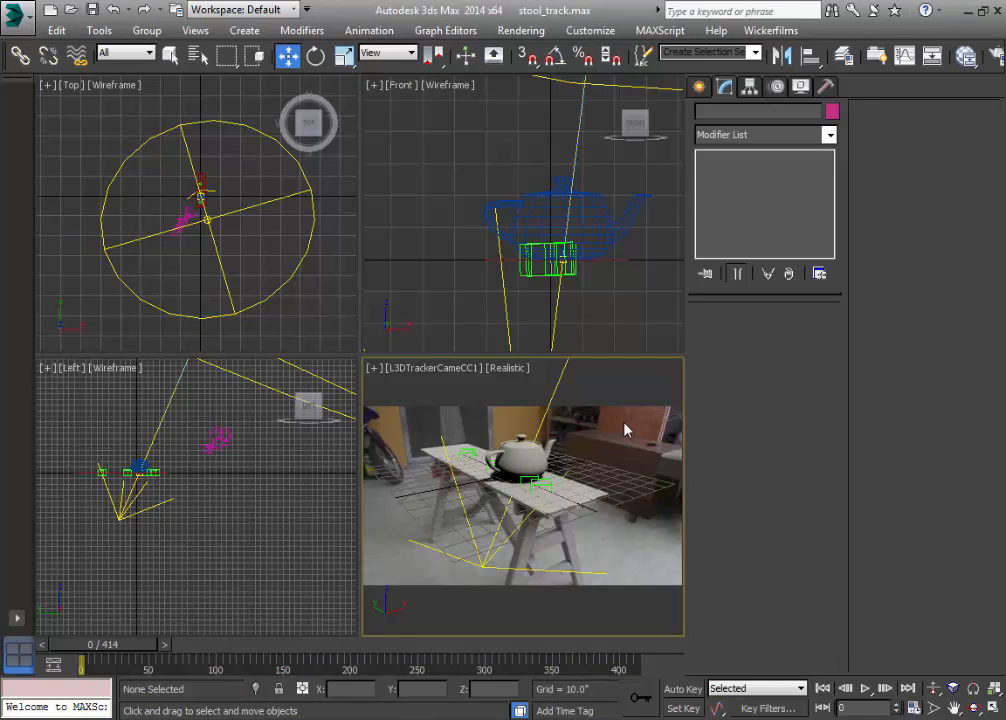
left_click(513, 455)
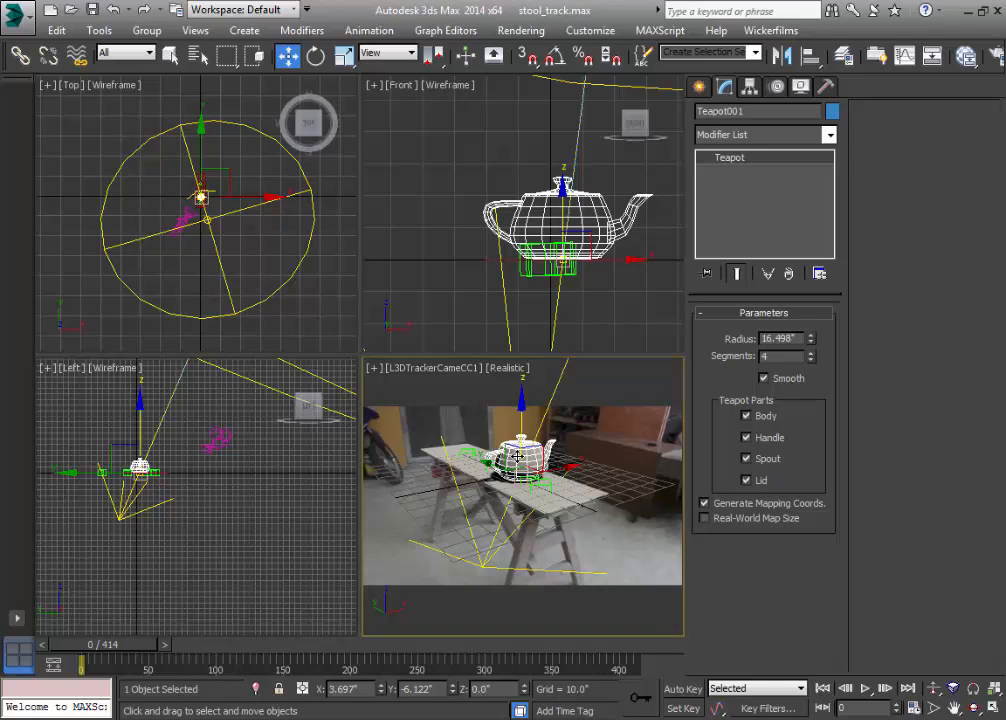
Delete the teapot and import flying_car.obj from the flying_car folder into the scene, placing it in the tracked camera view
key("Delete")
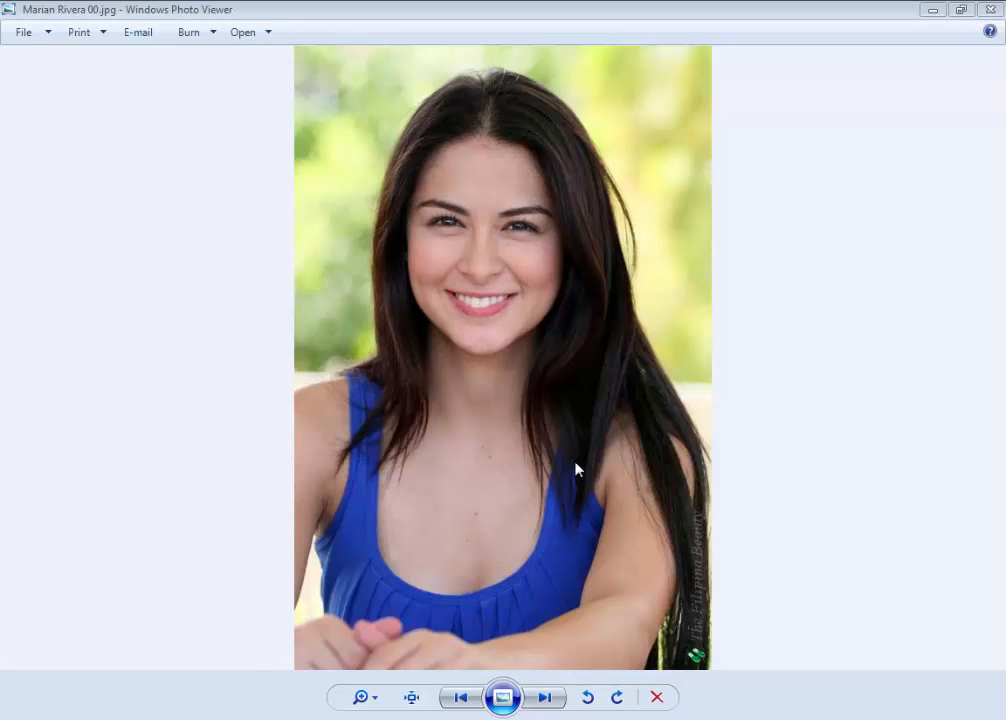
left_click(932, 11)
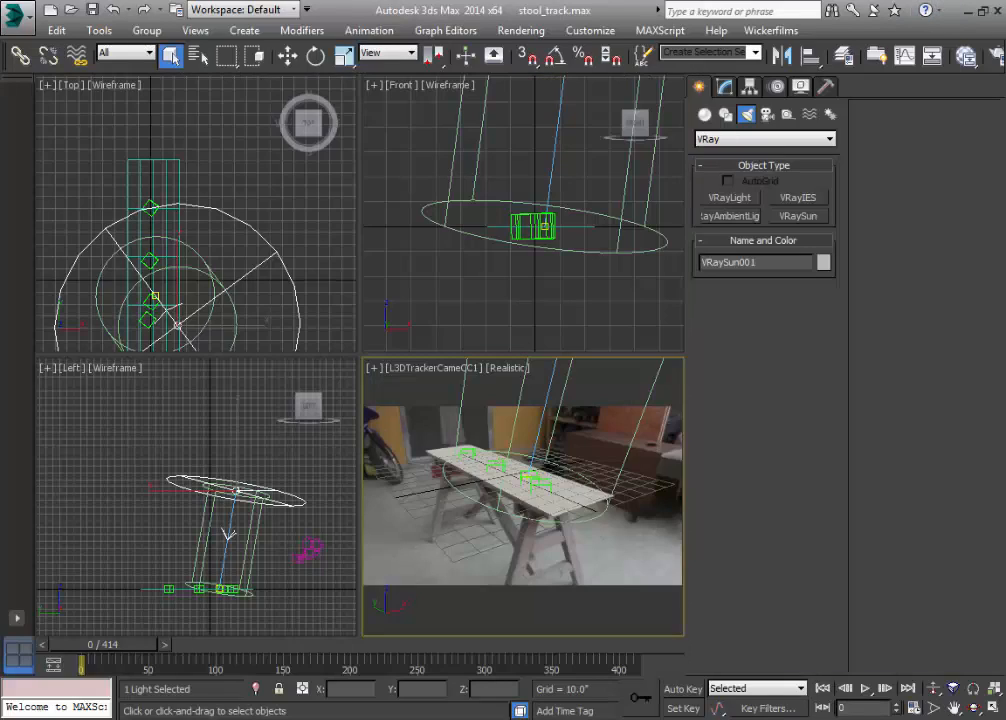
left_click(255, 718)
left_click(501, 378)
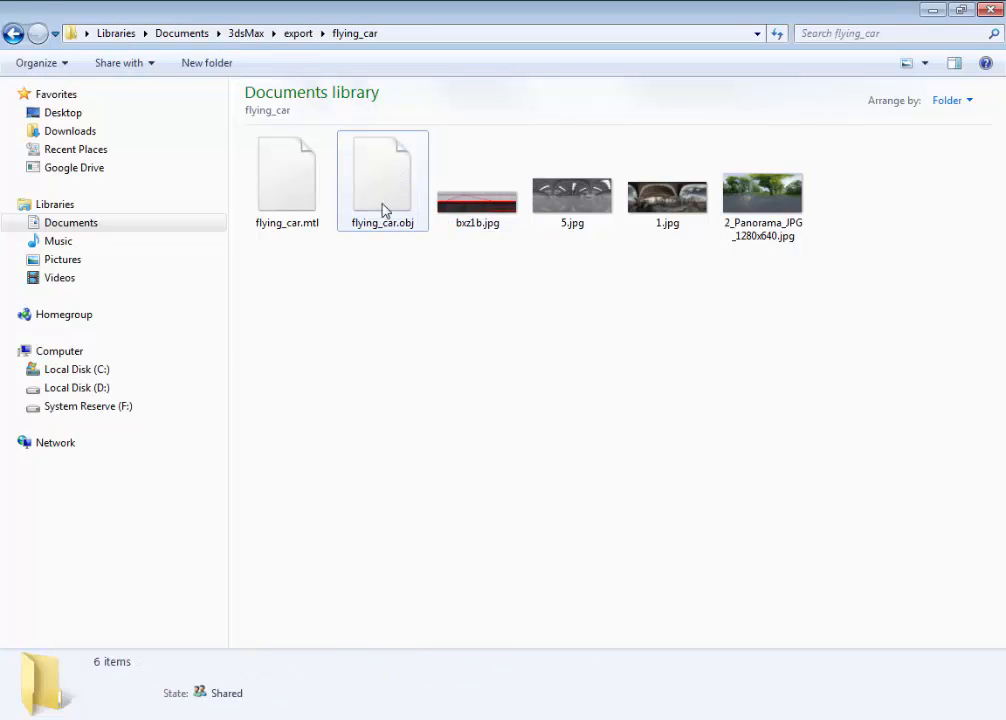
left_click_drag(370, 226, 514, 476)
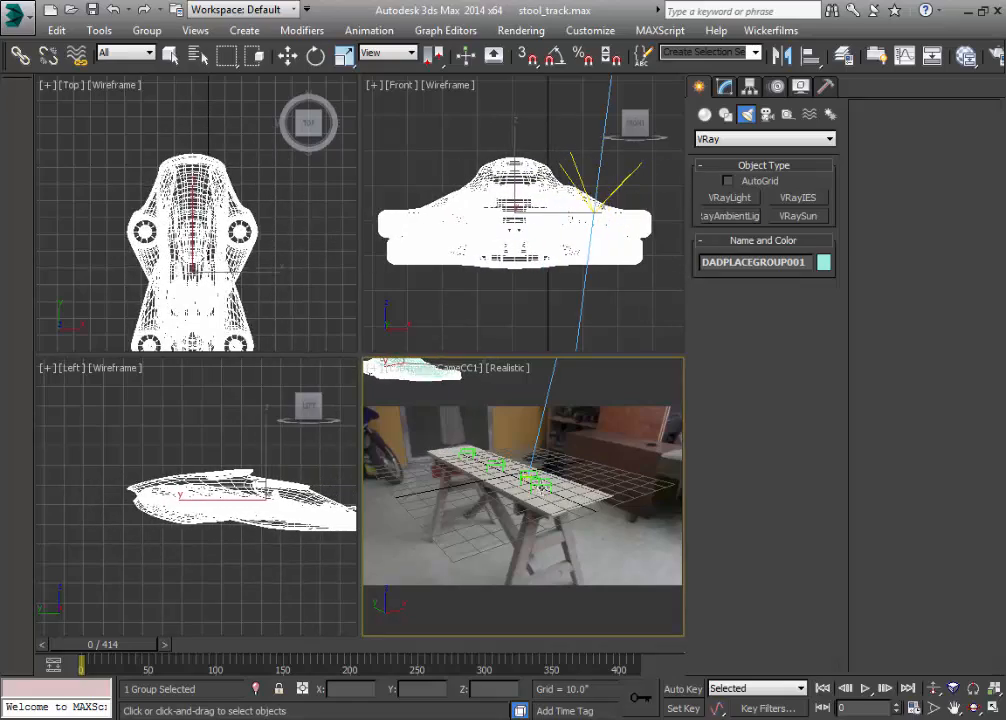
left_click(550, 490)
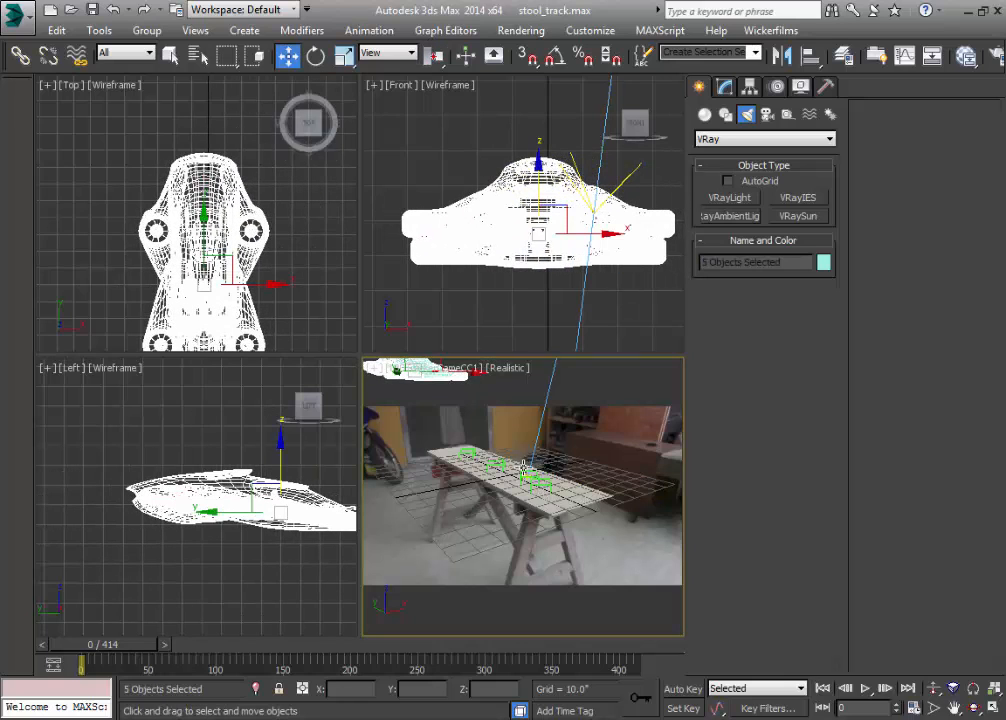
key("alt+w")
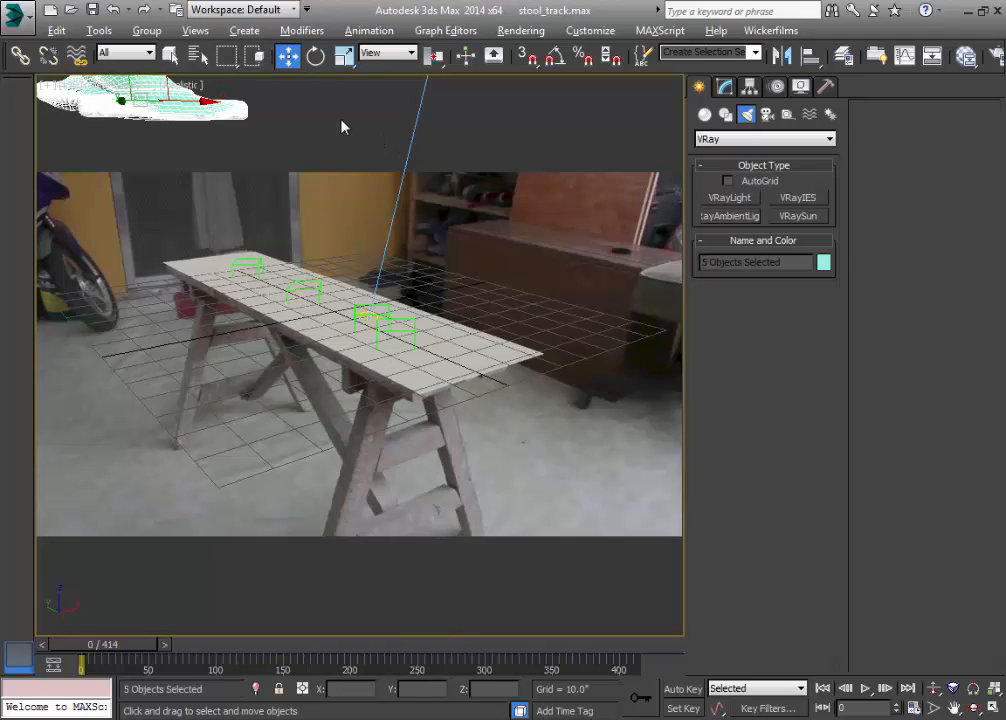
Try to move the flying car's body on its own in the tracked camera view
left_click(180, 128)
left_click(159, 98)
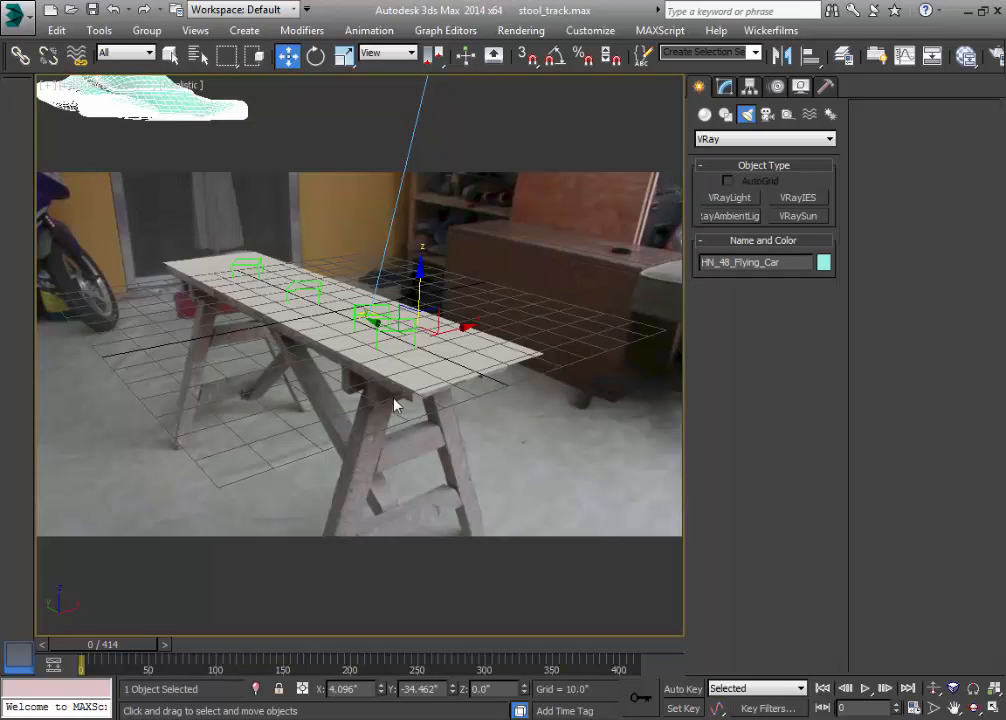
left_click_drag(157, 101, 191, 128)
left_click(285, 141)
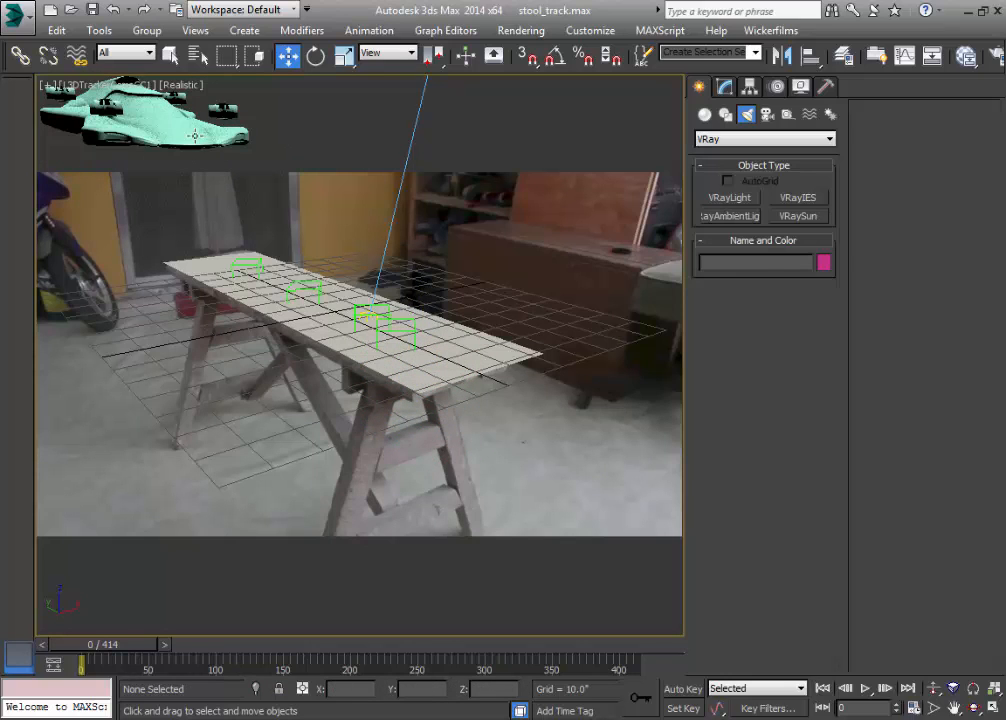
left_click(141, 131)
left_click(112, 109)
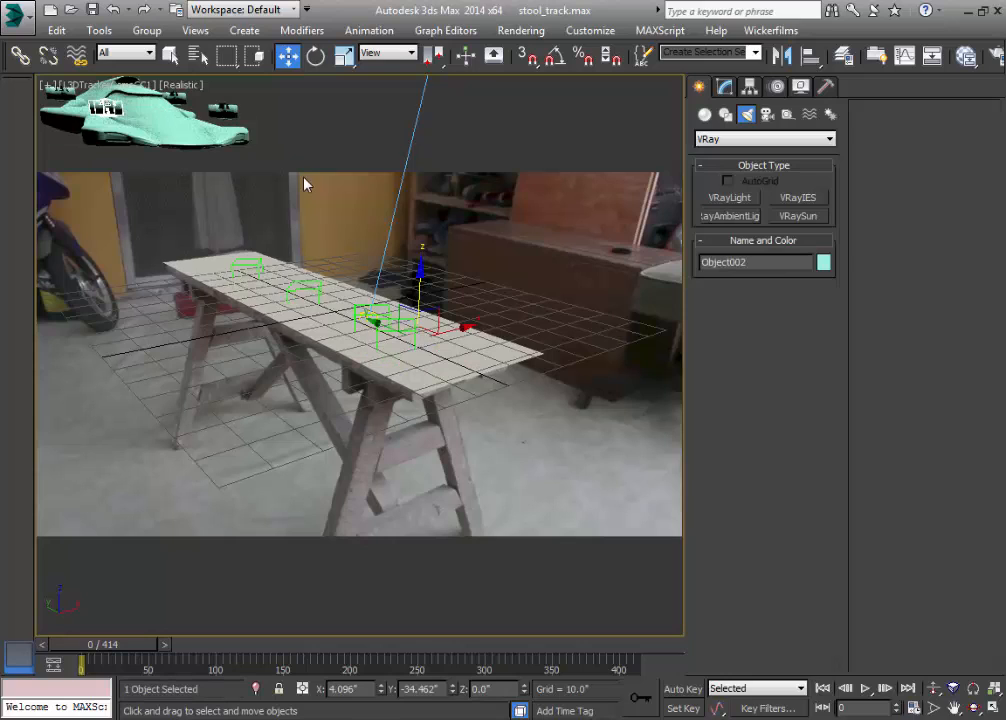
left_click(238, 138)
left_click(263, 155)
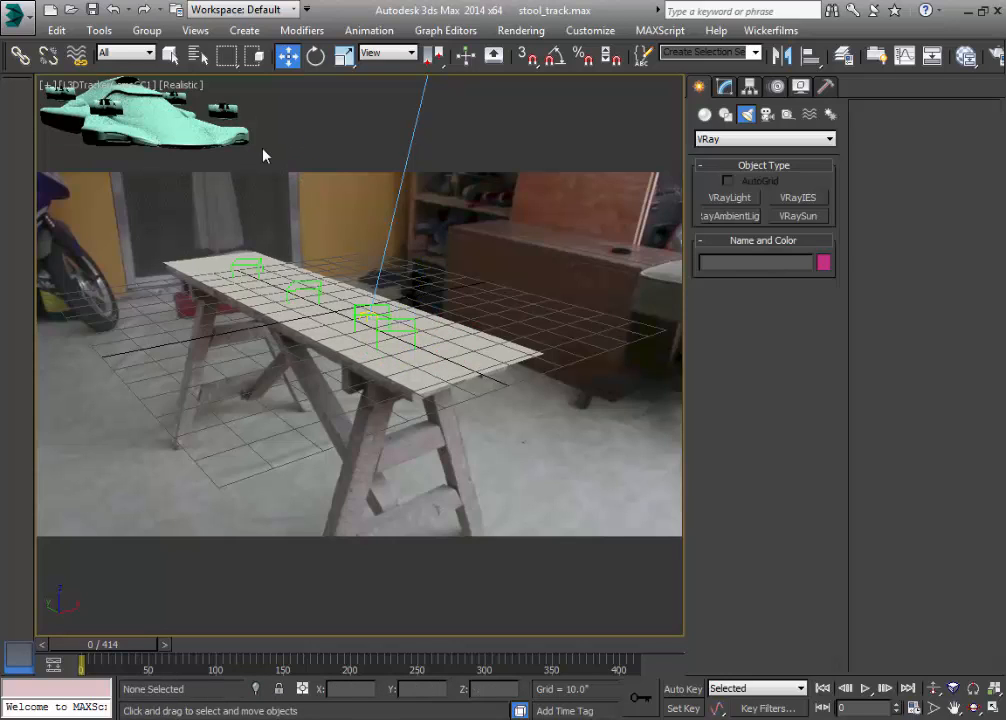
Undo the car body's move and the part selections made with it
key("ctrl+z")
key("ctrl+z")
key("ctrl+z")
key("ctrl+z")
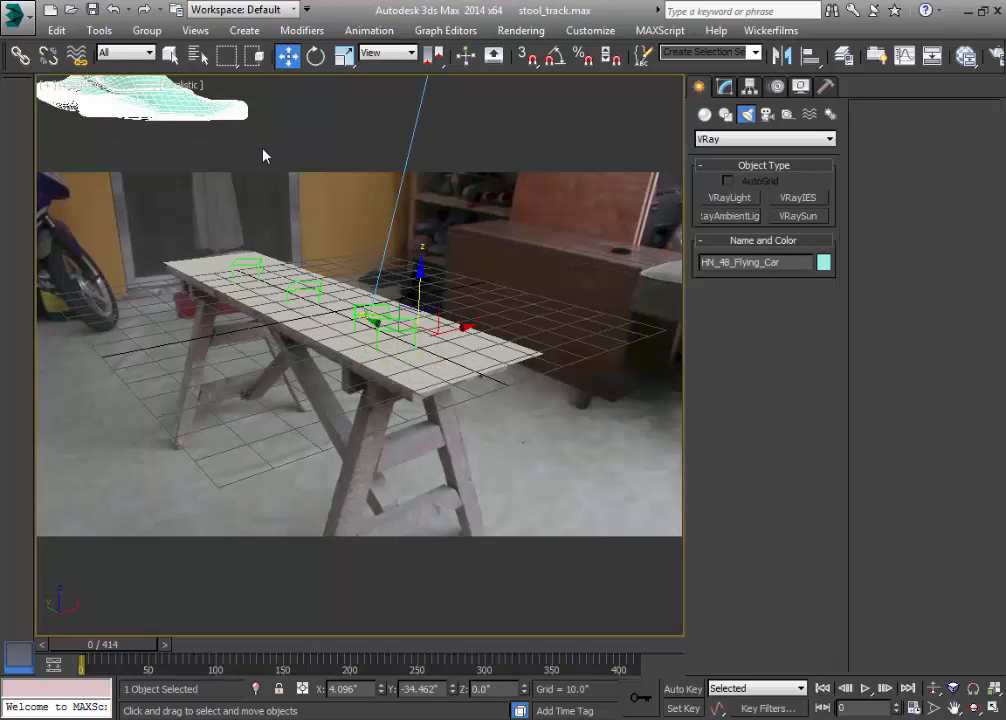
key("ctrl+z")
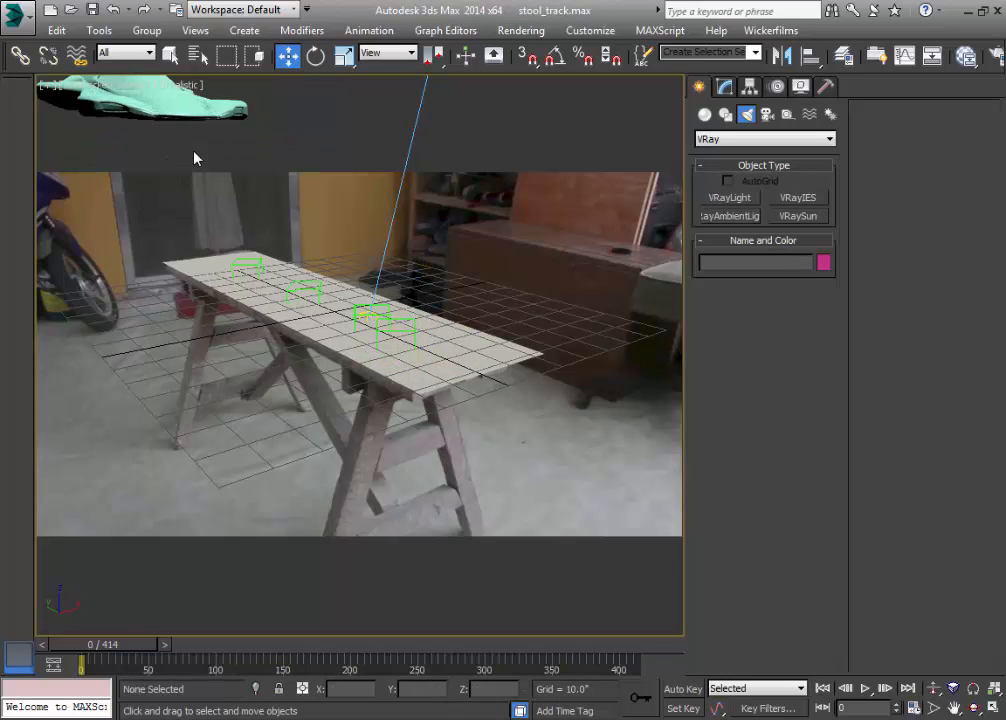
key("ctrl+z")
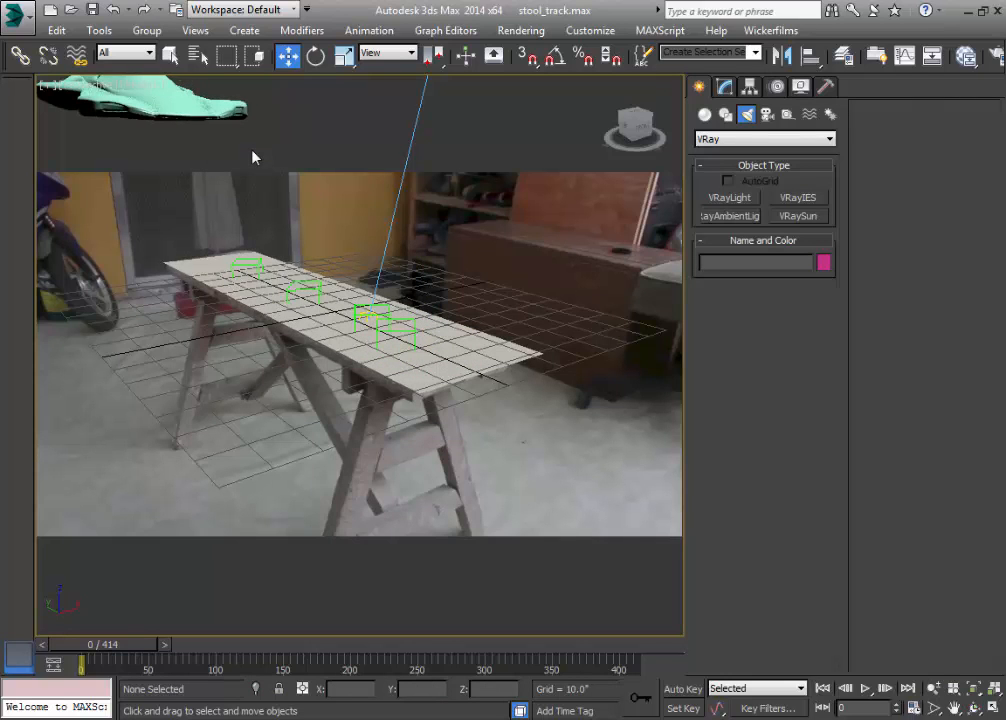
Freeze the V-Ray sun light in a perspective view
middle_click_drag(305, 228, 345, 336, "alt")
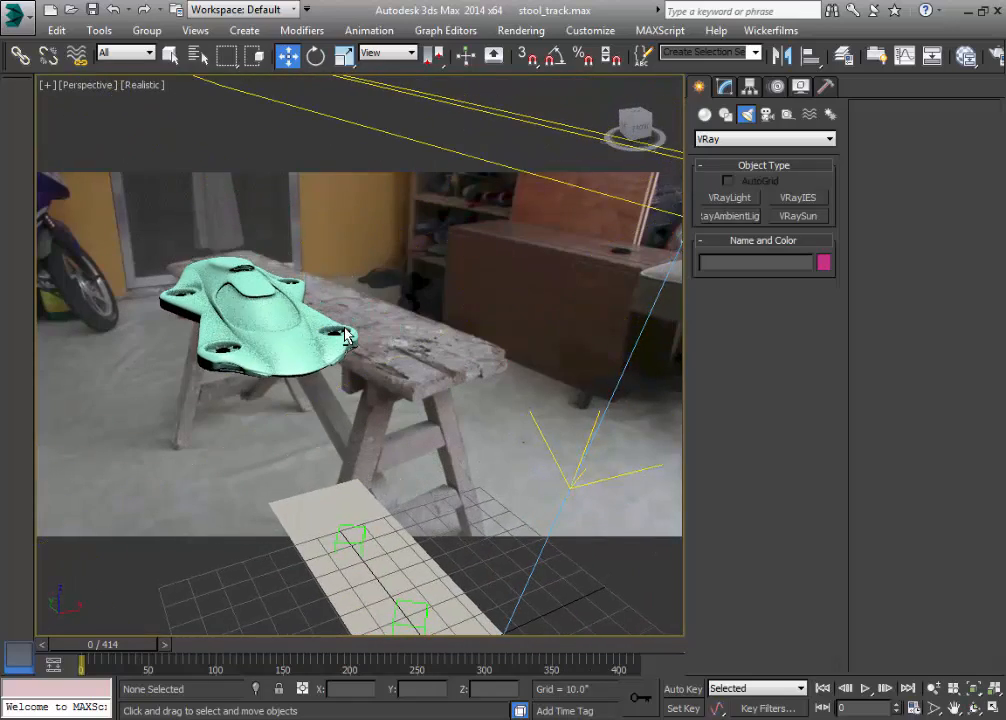
left_click(633, 347)
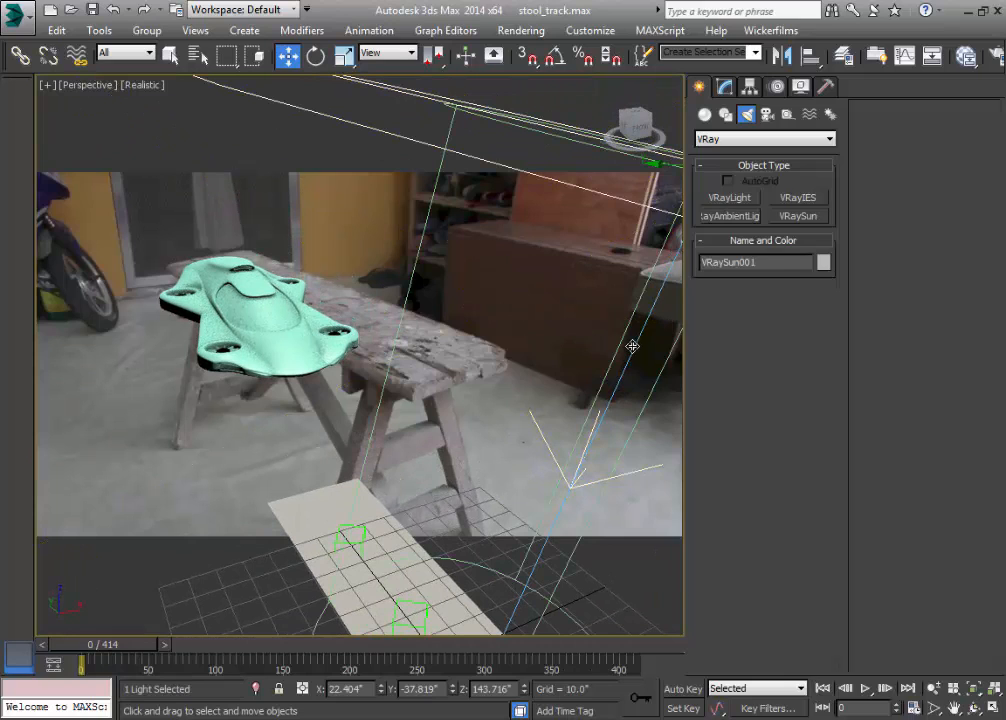
right_click(628, 342)
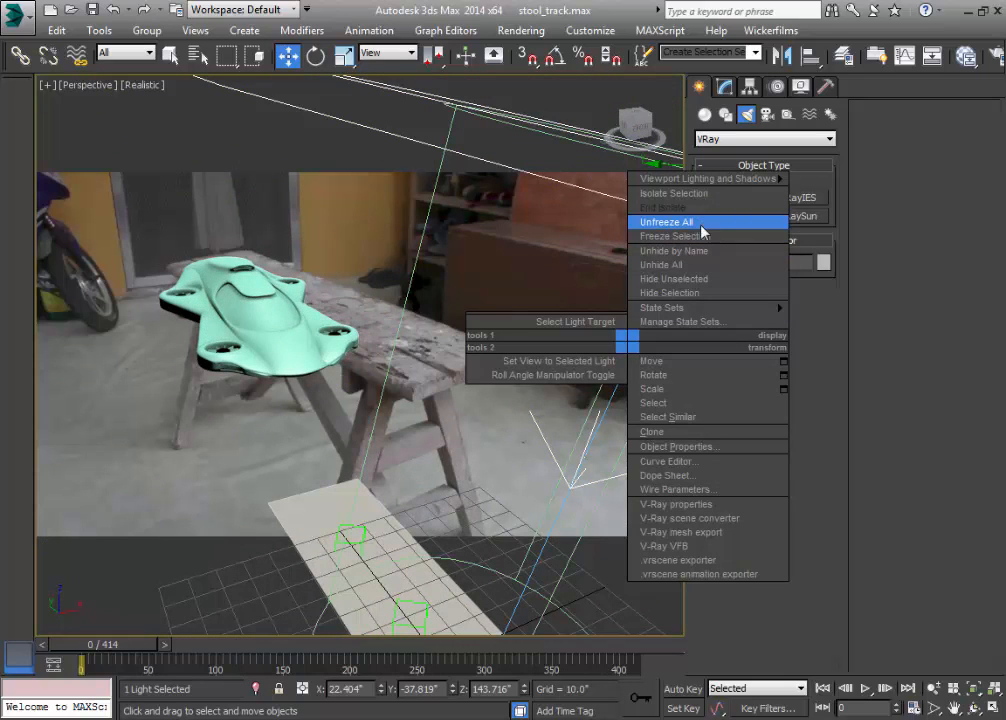
left_click(645, 238)
Select all five flying car parts and group them under the default group name
middle_click_drag(449, 299, 417, 289, "alt")
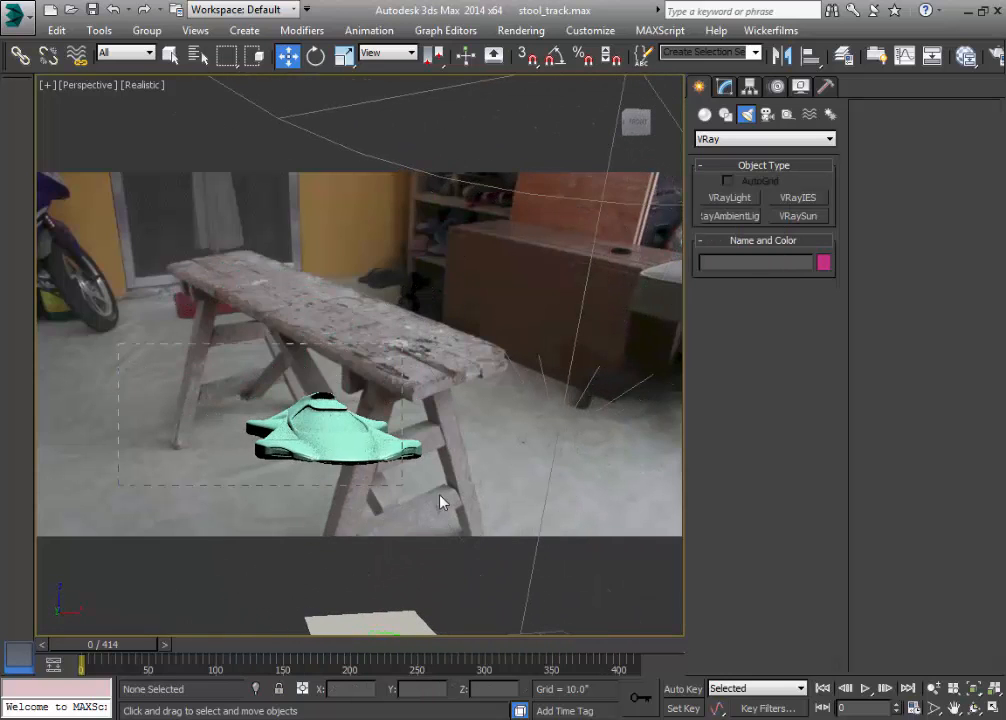
left_click_drag(440, 502, 506, 519)
mouse_move(410, 295)
middle_mouse_down("alt")
mouse_move(422, 364)
mouse_move(395, 283)
middle_mouse_up("alt")
left_click(147, 30)
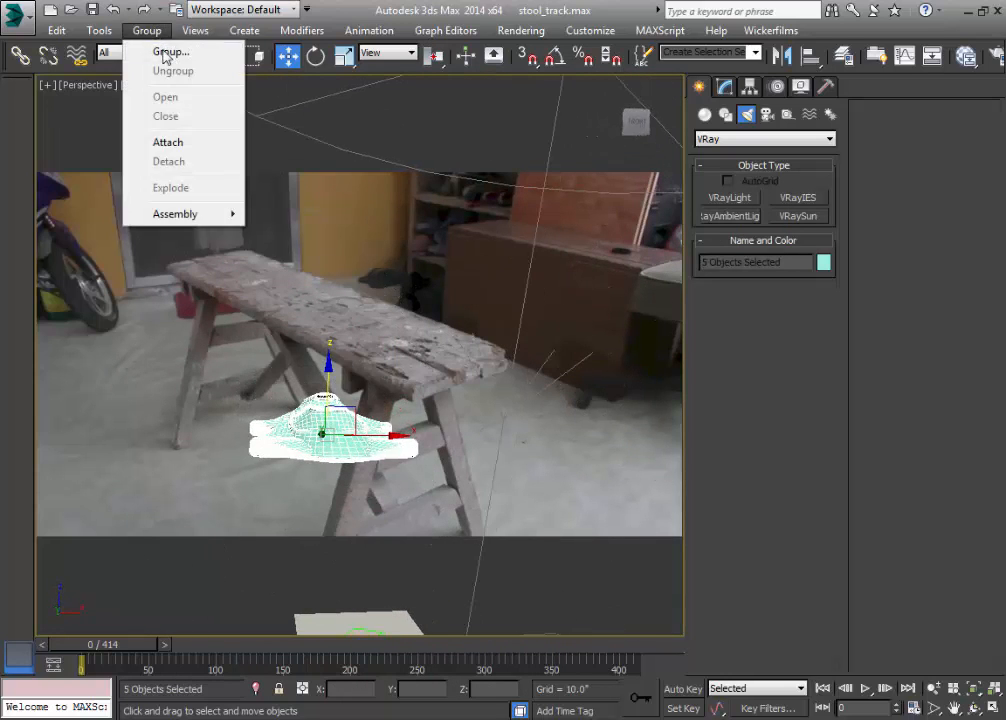
left_click(170, 51)
left_click(530, 403)
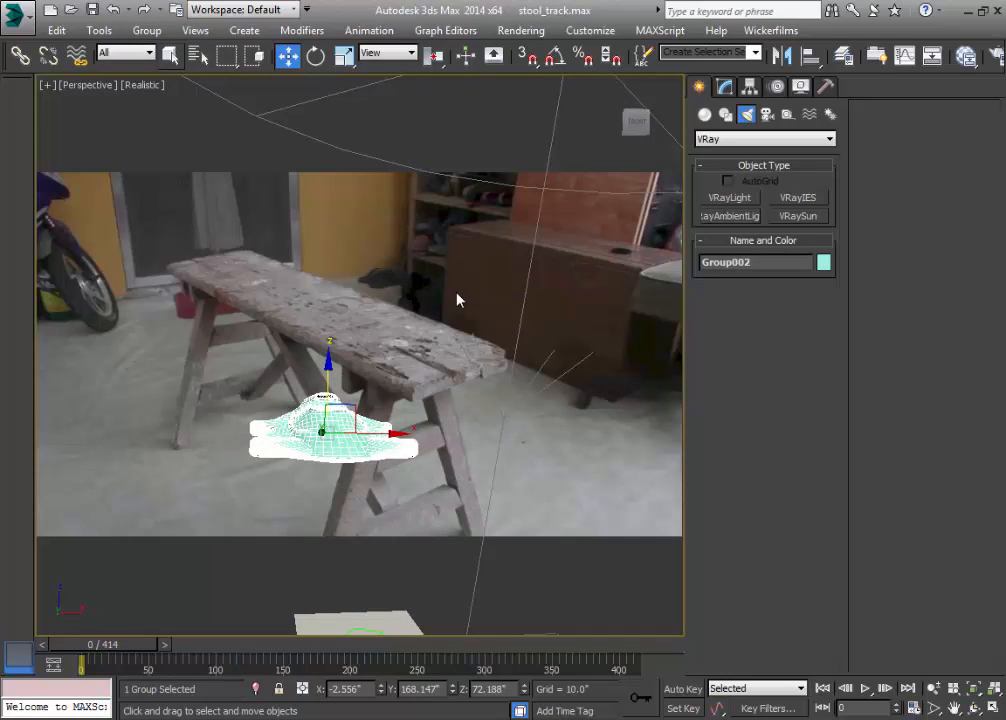
left_click(456, 298)
Return to the tracked camera view and reset the flying car group's position to 0 on X, Y and Z
scroll(470, 310, "down", 3)
scroll(475, 313, "up", 3)
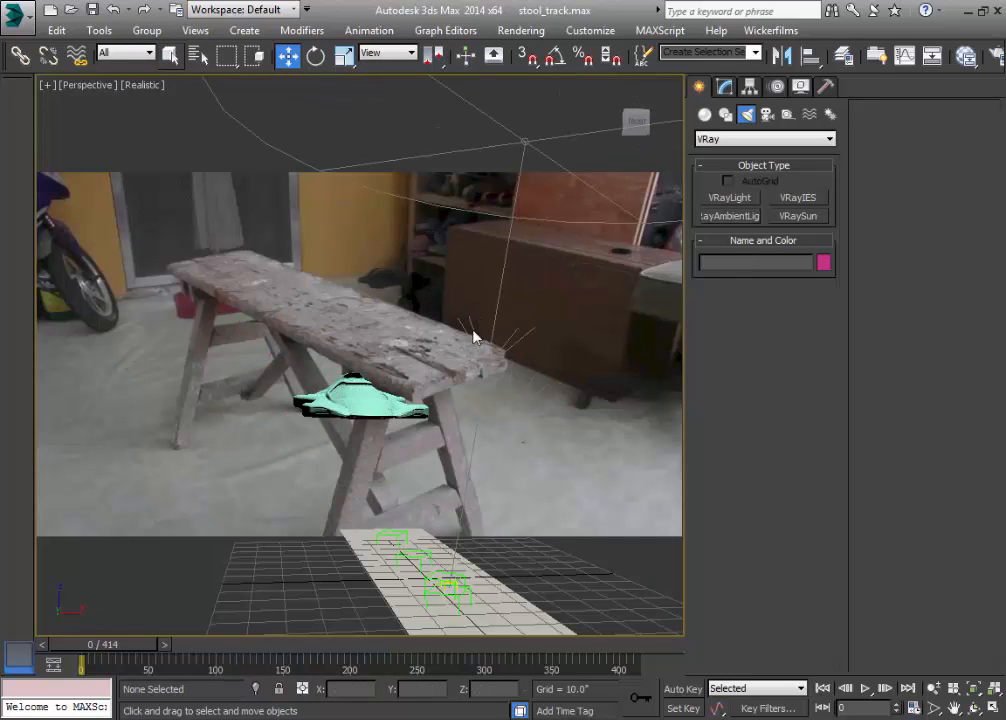
mouse_move(476, 337)
middle_mouse_down("alt")
mouse_move(503, 374)
mouse_move(486, 350)
middle_mouse_up("alt")
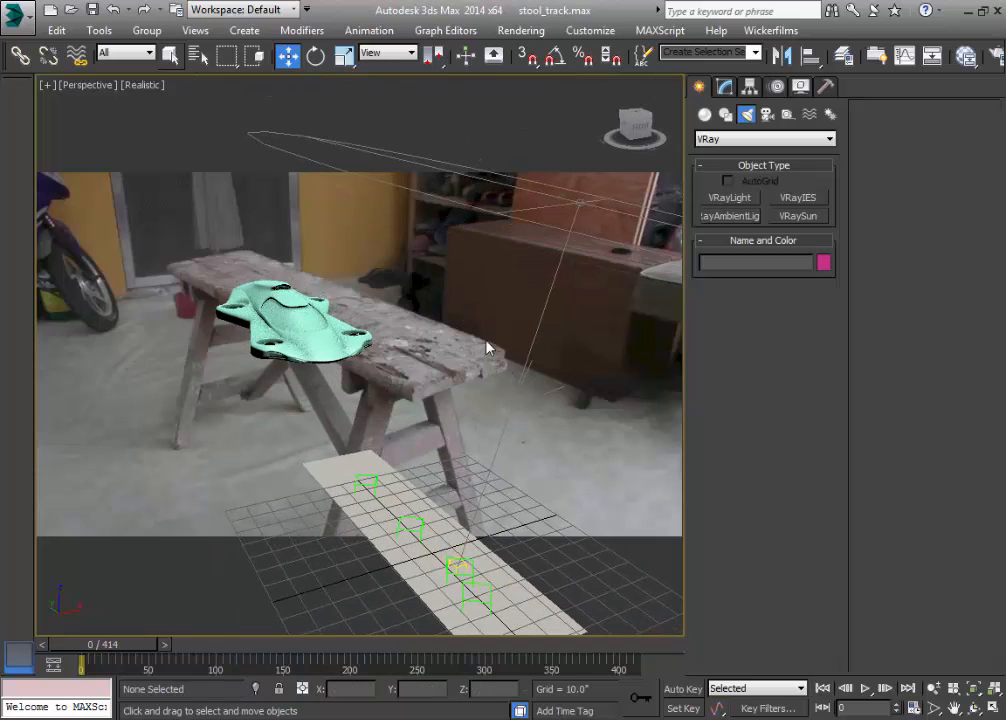
key("c")
left_click(180, 103)
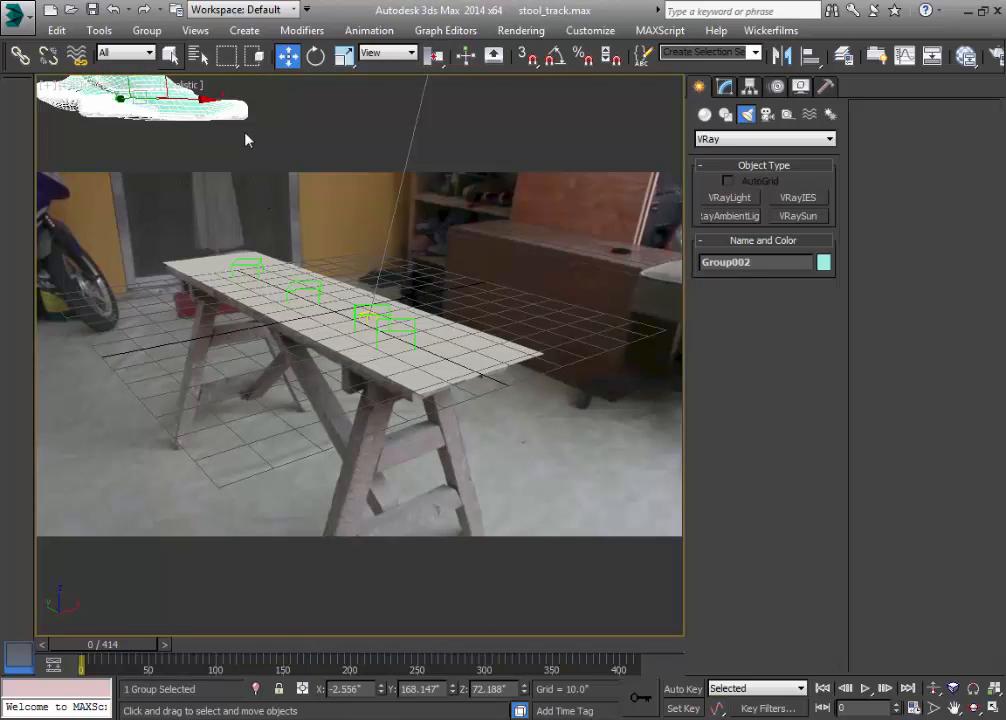
right_click(380, 692)
right_click(453, 690)
right_click(523, 690)
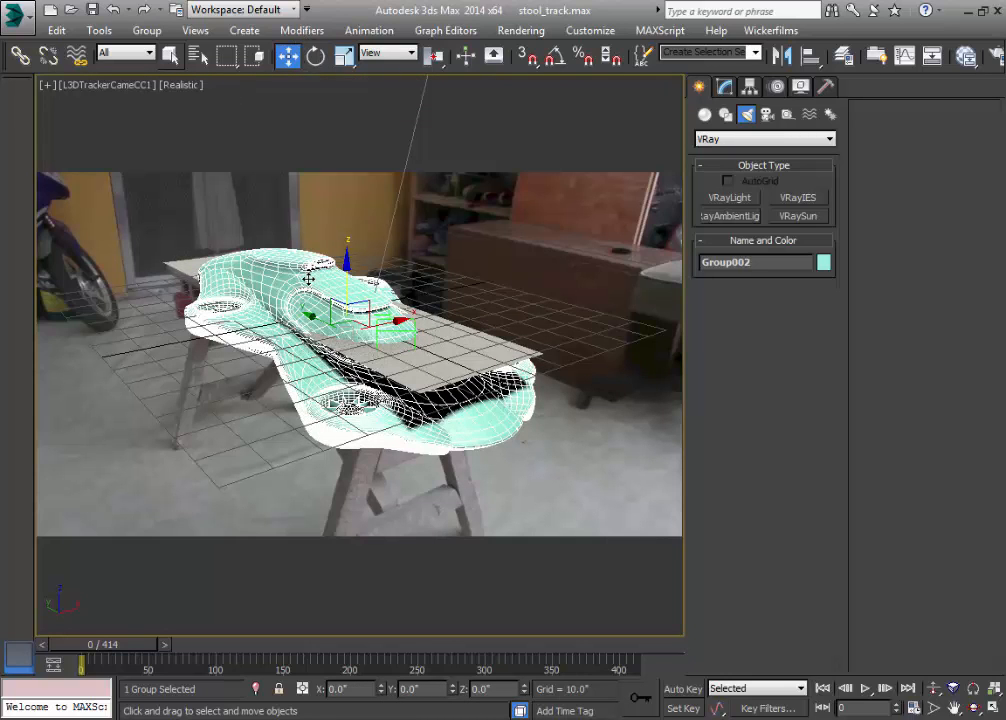
Raise the flying car group about 47.8" above the board and scale it uniformly to about 35.6 percent
left_click_drag(347, 265, 376, 99)
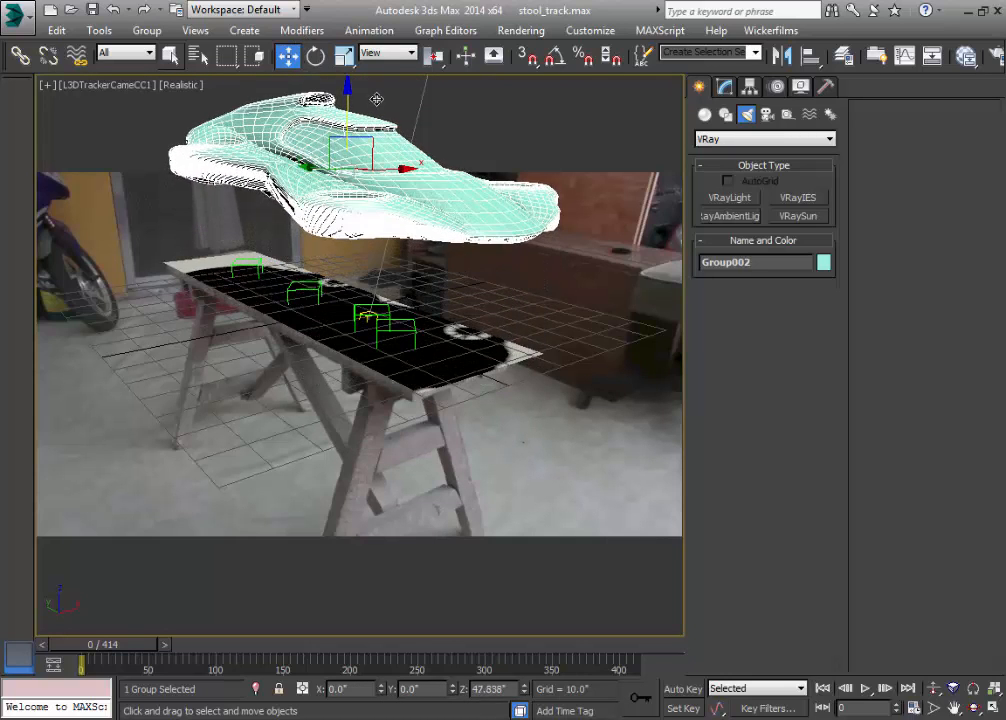
left_click(343, 56)
left_click_drag(352, 165, 277, 317)
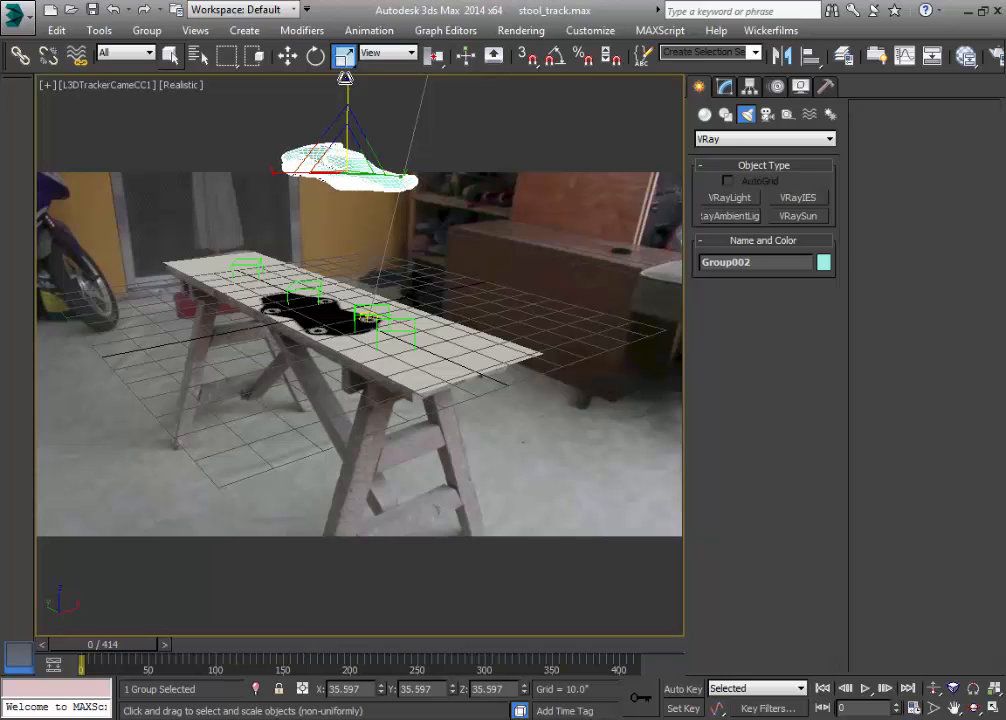
Lower the flying car group by about 16.6" so it hovers closer to the board, and deselect it
key("w")
left_click(351, 97)
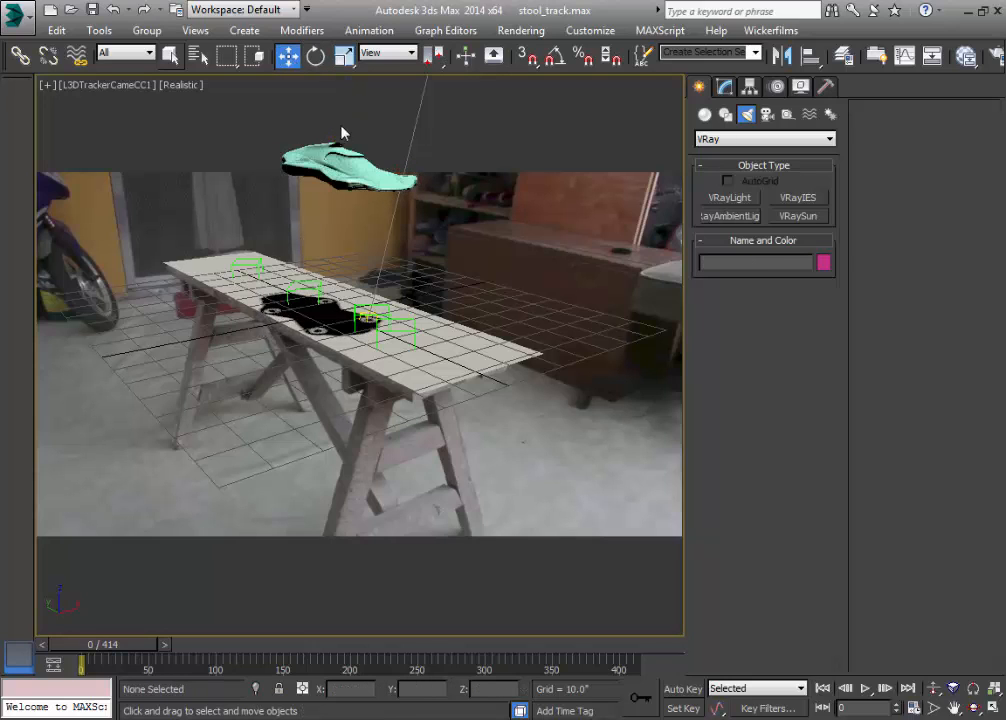
left_click(338, 146)
left_click_drag(347, 108, 345, 157)
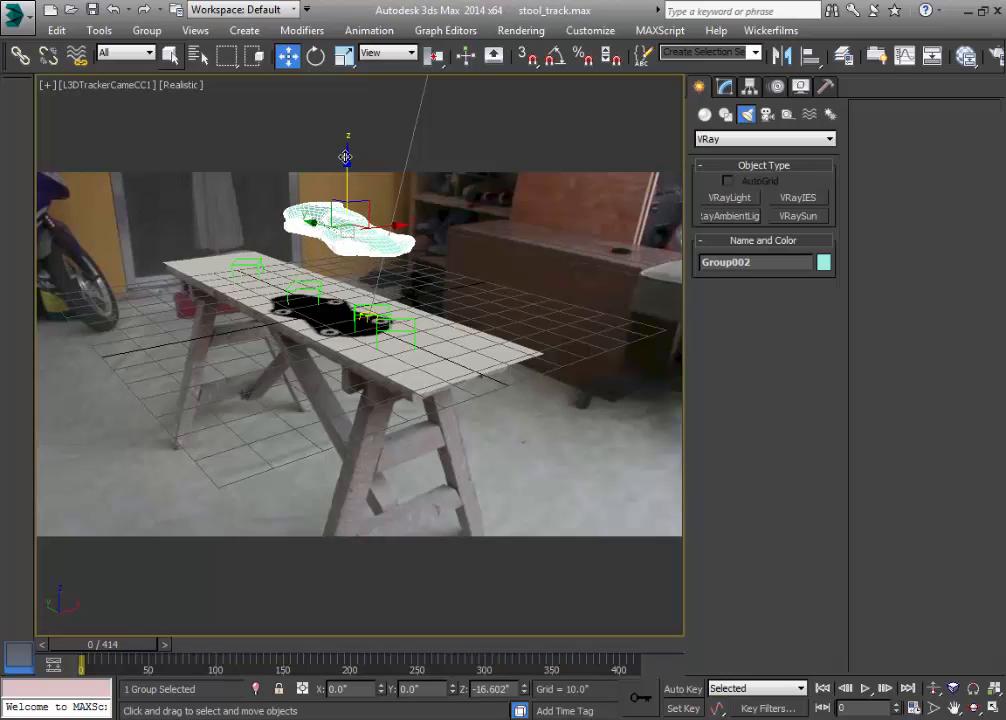
left_click(480, 245)
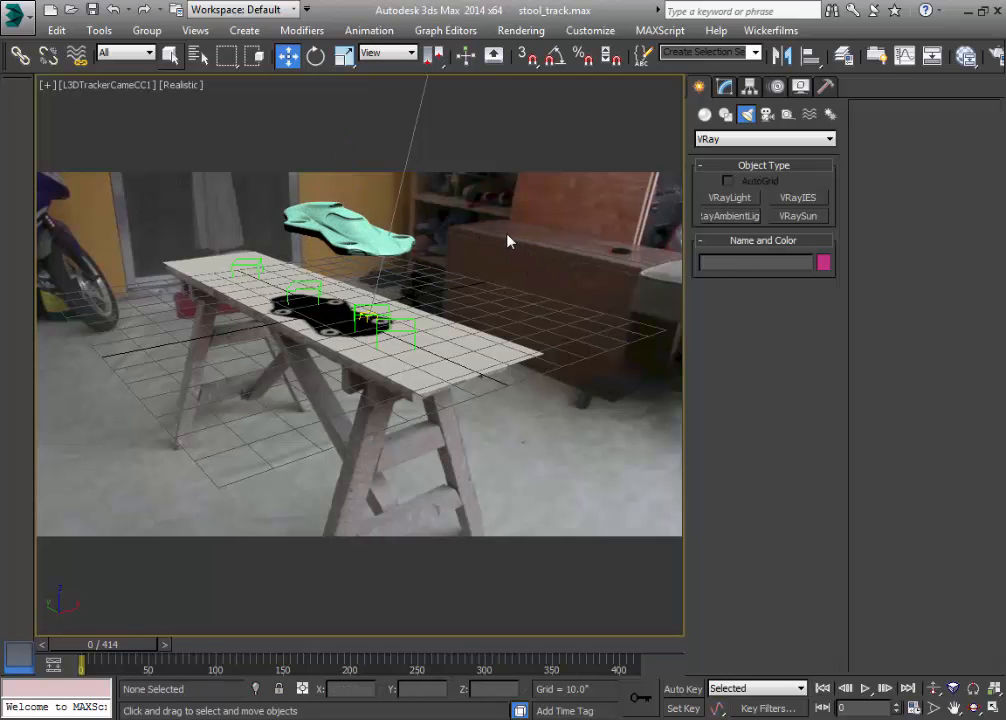
key("p")
middle_click_drag(451, 240, 440, 292, "alt")
middle_click_drag(311, 226, 363, 256, "alt")
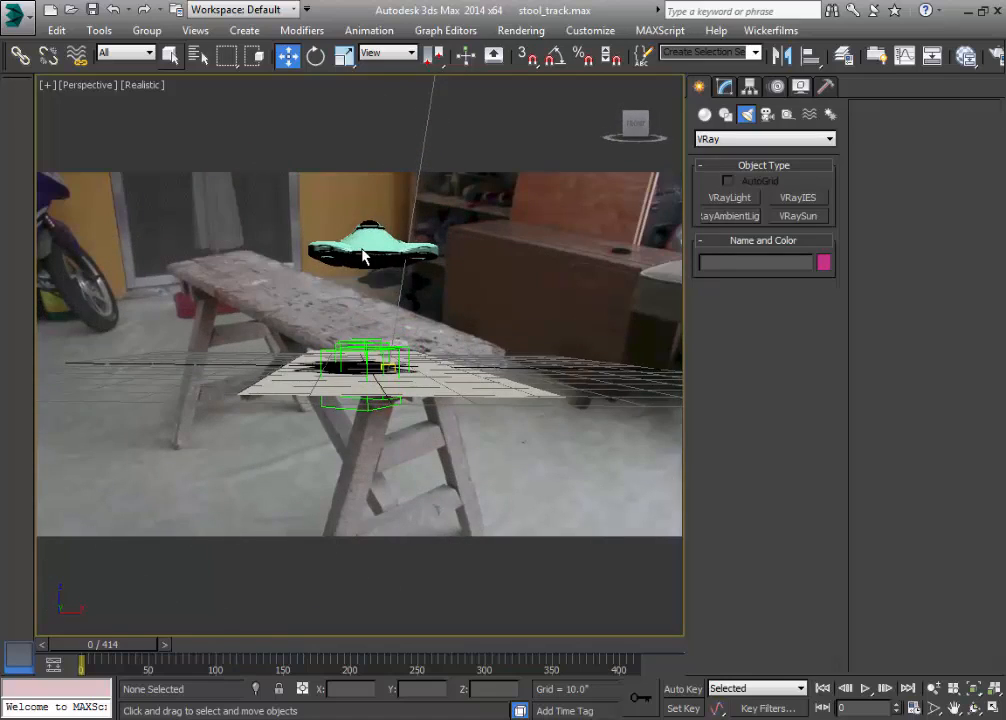
key("c")
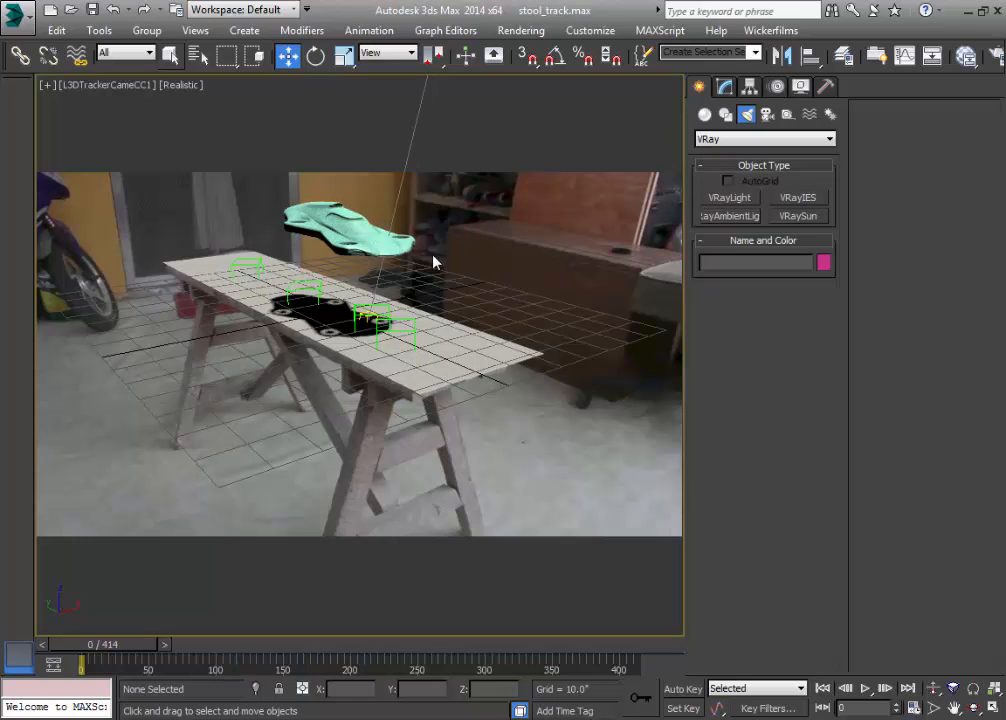
Add a new VRayMtl to the Slate Material Editor, open its parameters and move the editor clear of the flying car
key("m")
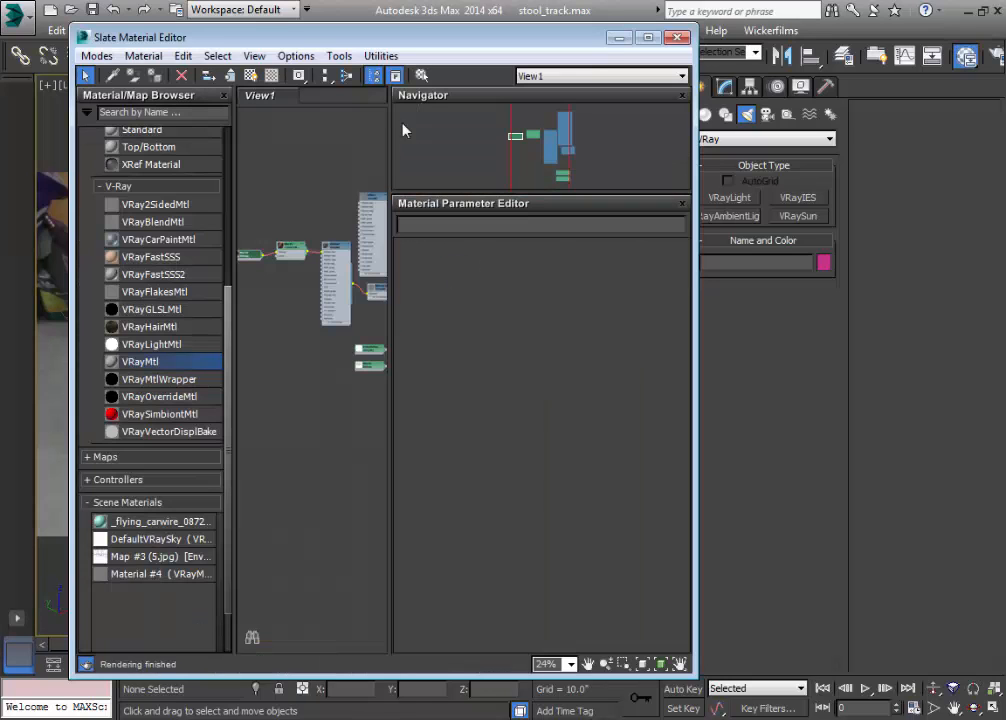
scroll(326, 390, "up", 4)
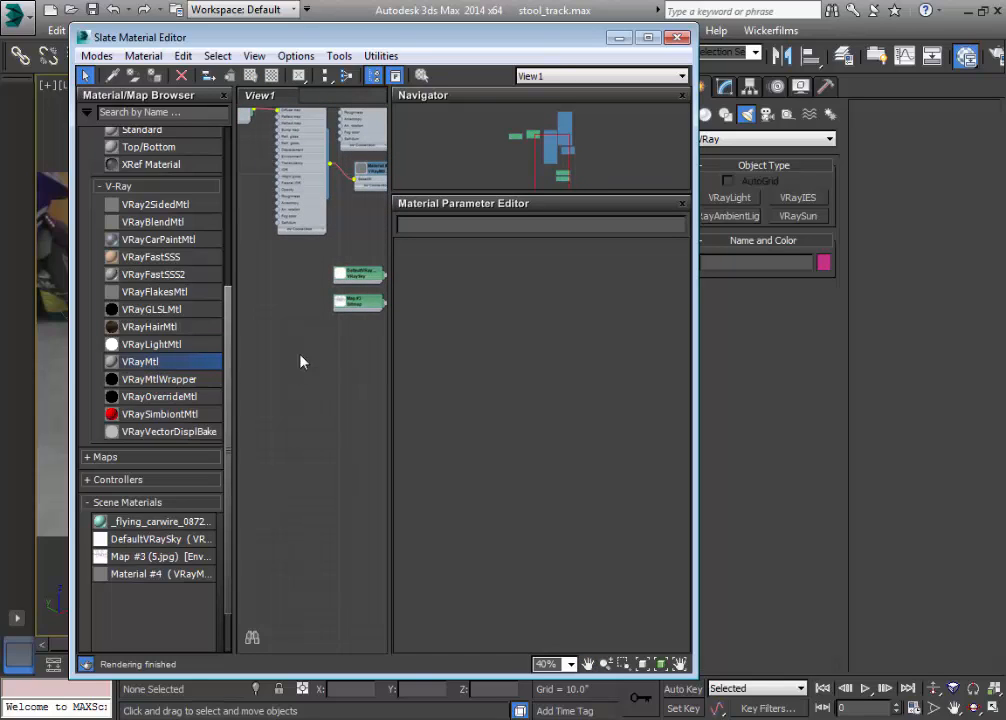
mouse_move(300, 355)
left_mouse_down()
mouse_move(306, 324)
mouse_move(303, 343)
left_mouse_up()
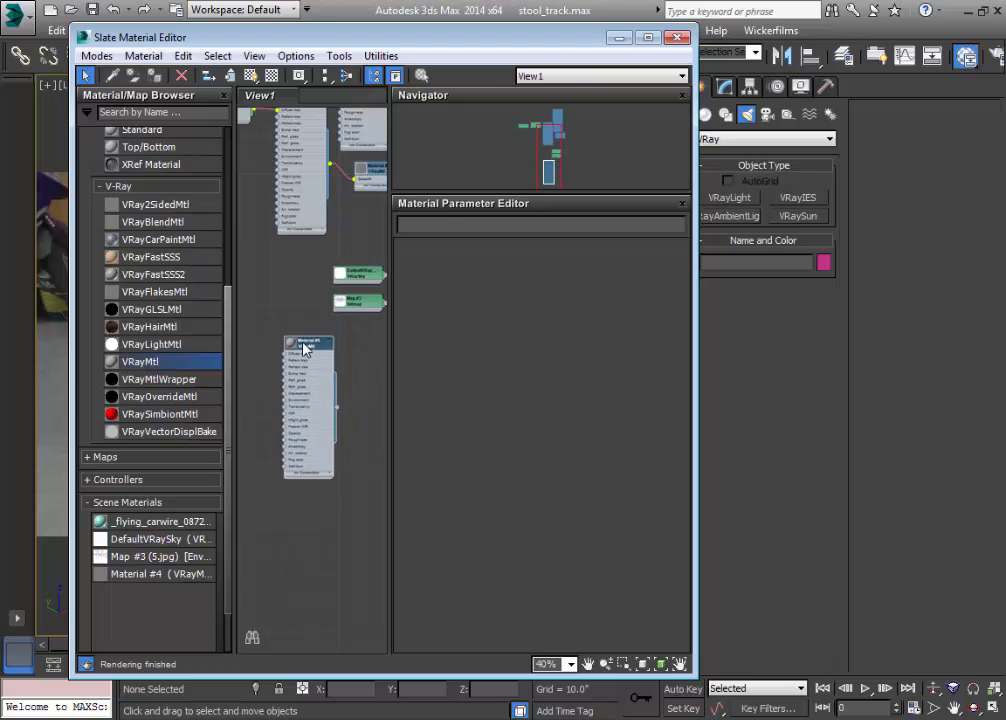
double_click(304, 347)
left_click(298, 56)
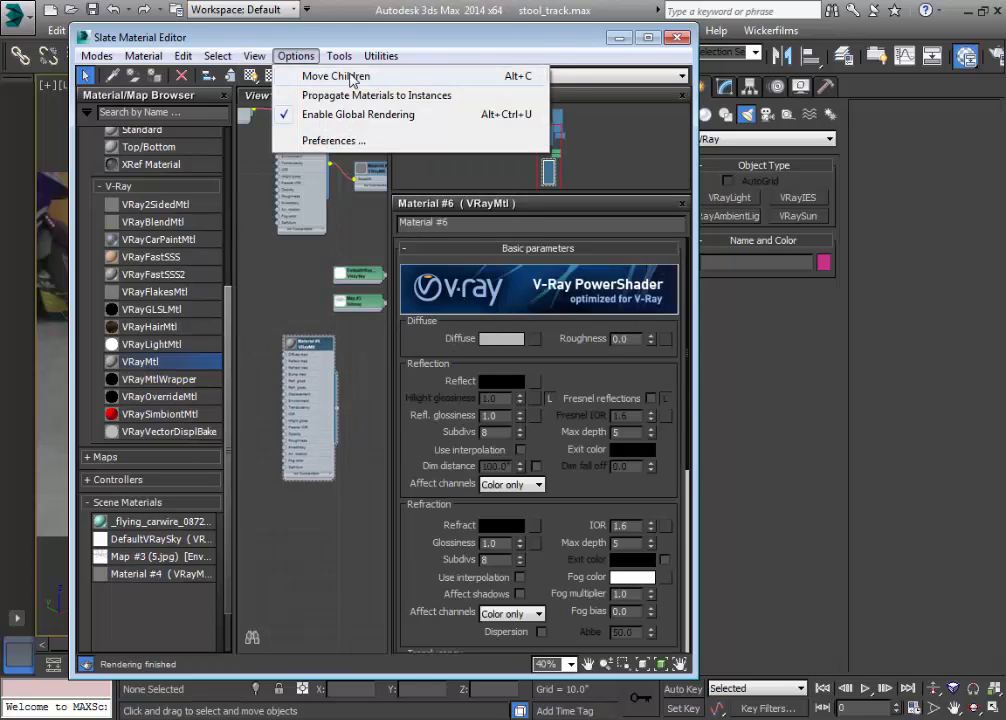
left_click(307, 48)
left_click_drag(307, 42, 722, 106)
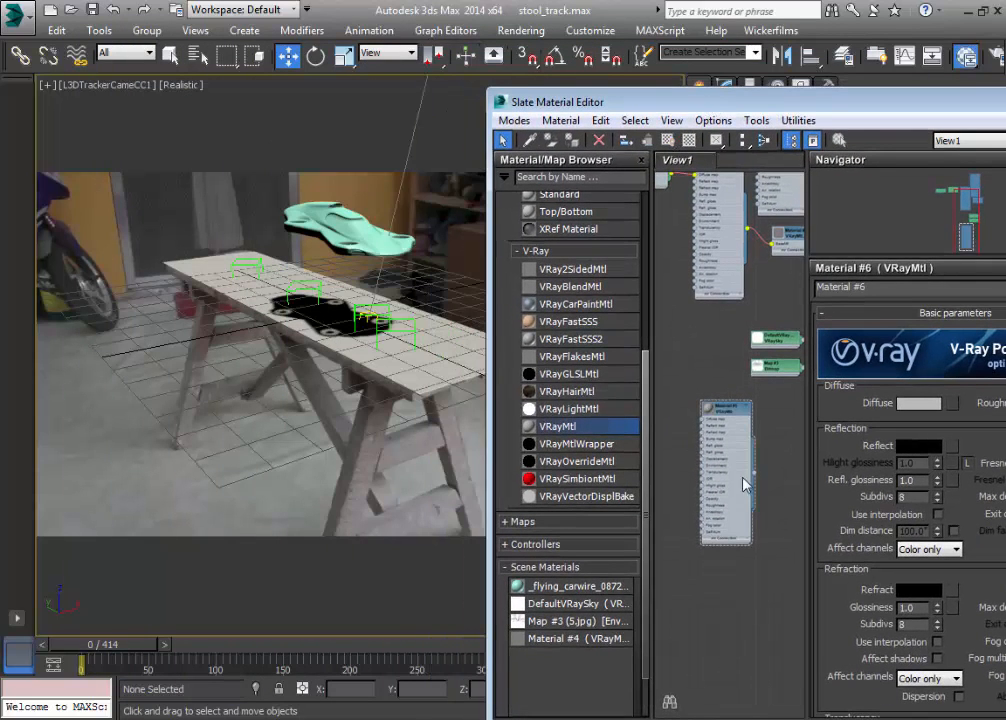
Assign the new VRayMtl to the flying car's body and bring its parameters into full view
left_click_drag(754, 480, 359, 239)
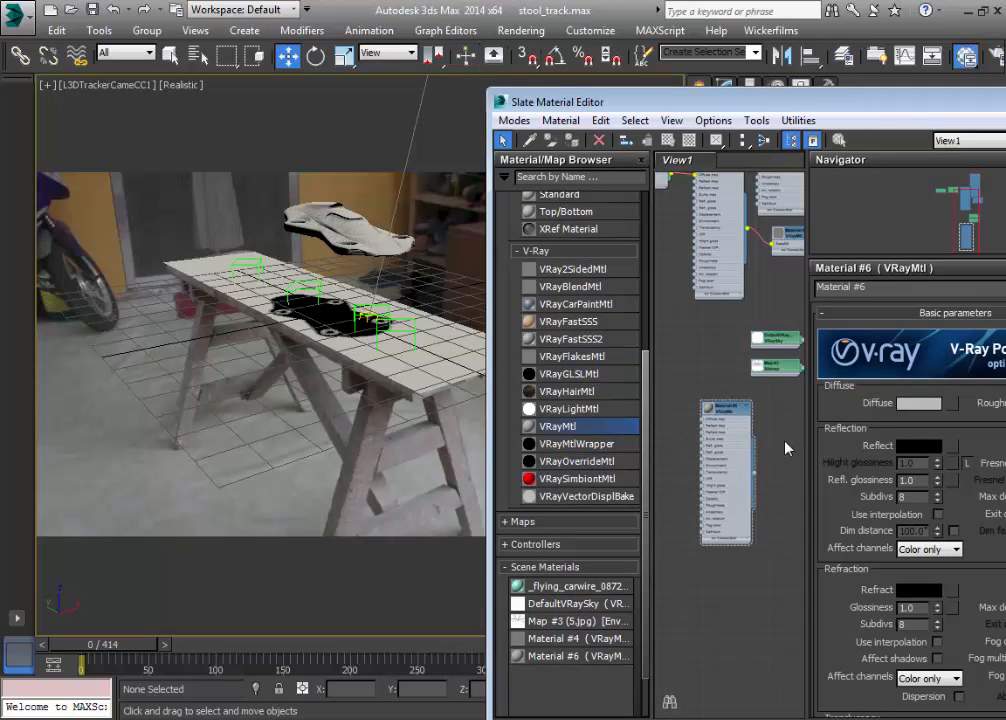
left_click(727, 413)
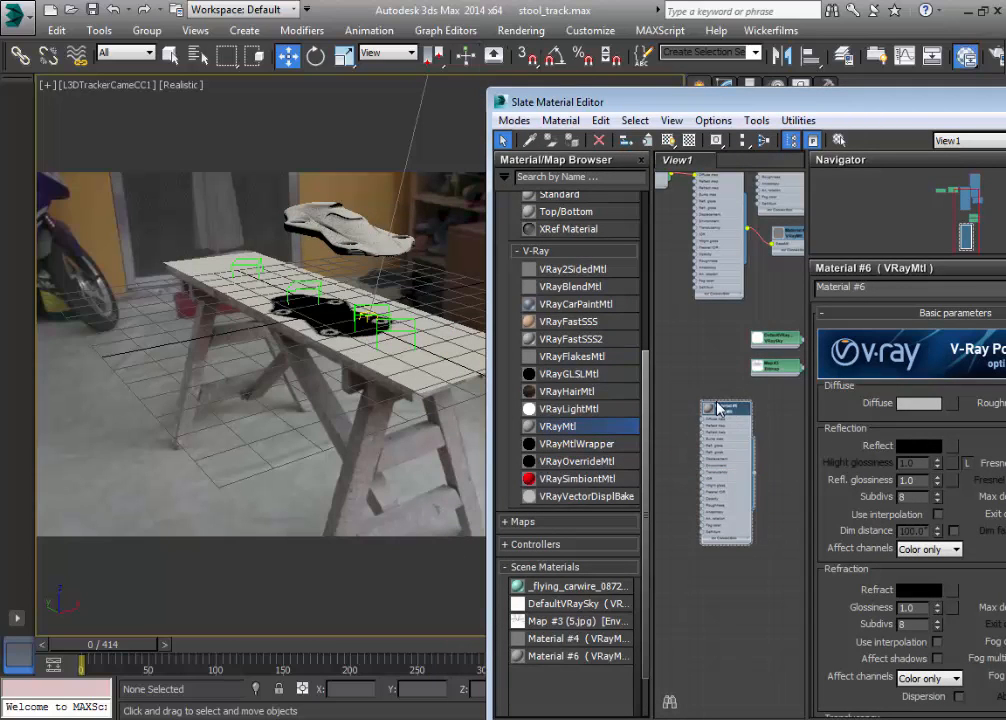
left_click_drag(763, 106, 508, 84)
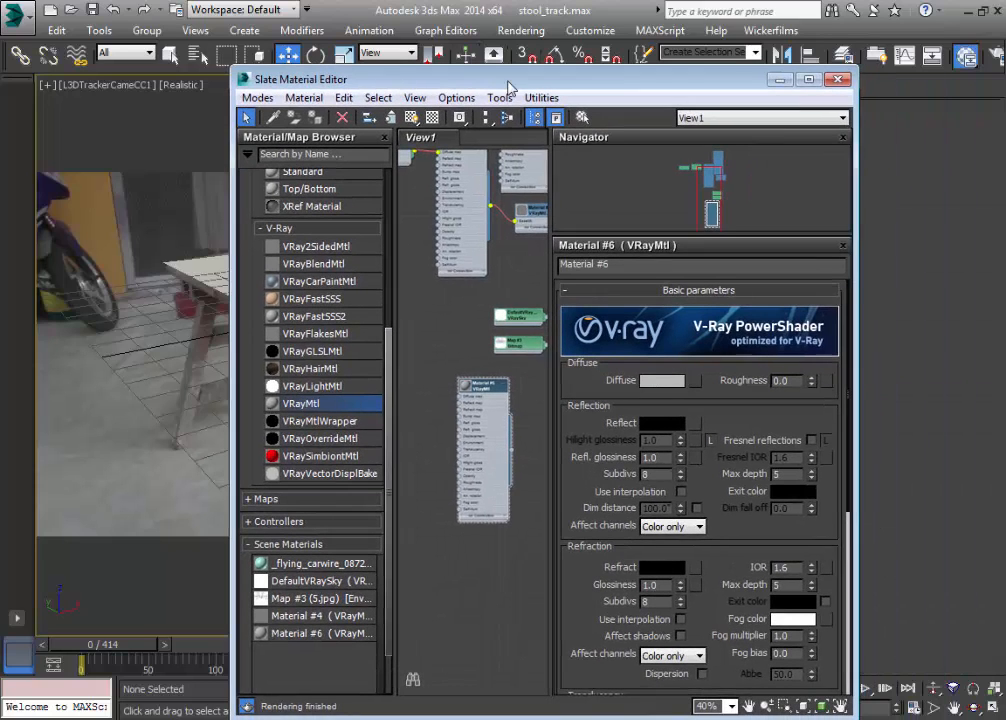
Set the car material's reflection color to pure white (255) and close the material editor
left_click(662, 423)
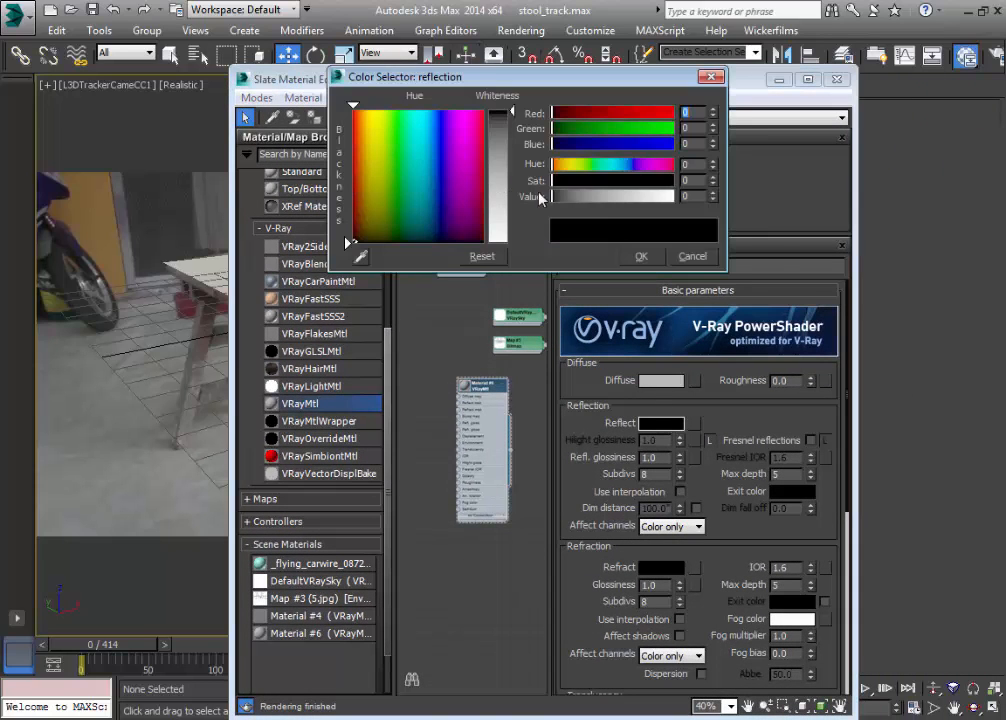
left_click_drag(503, 150, 515, 262)
left_click(642, 258)
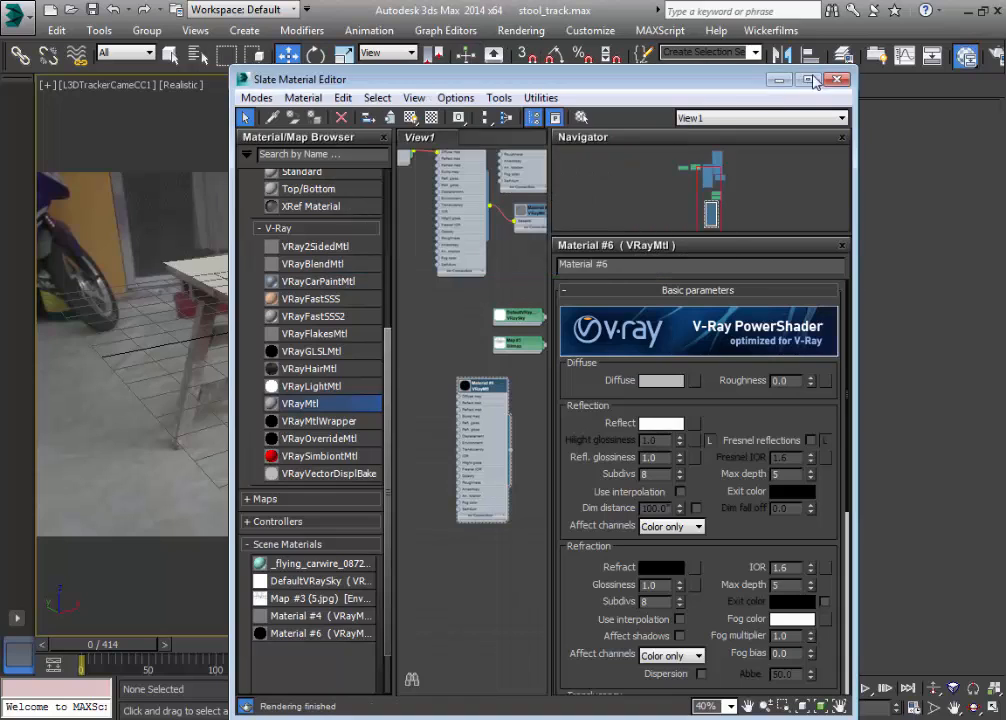
left_click(838, 79)
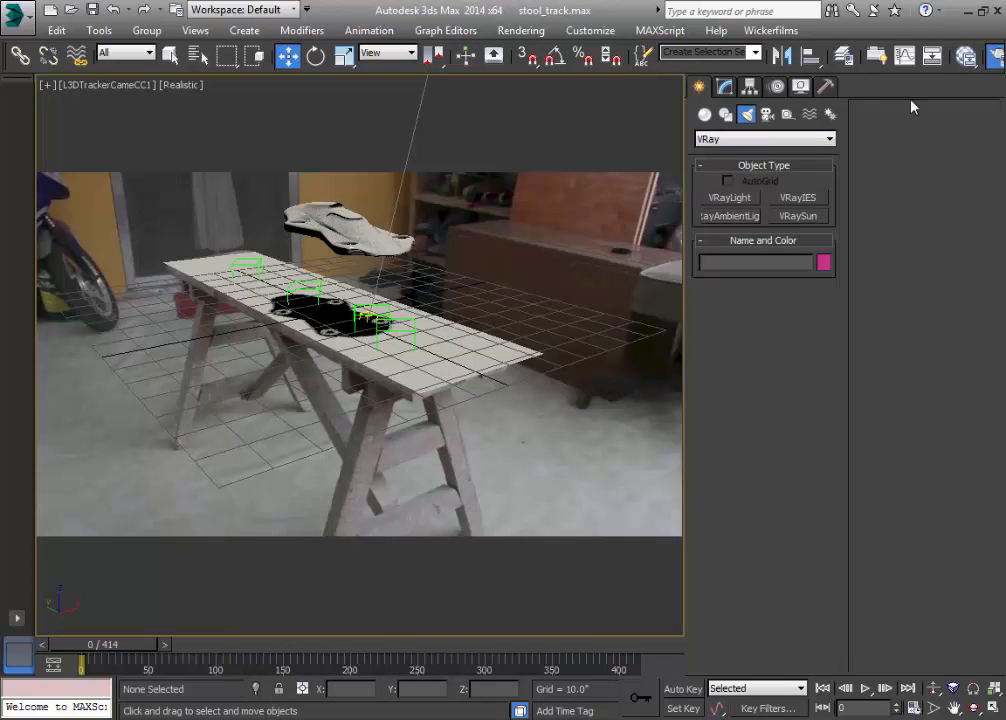
Render a single test frame of the tracked camera view to check the car's reflections, then close the render windows
key("F10")
left_click(620, 145)
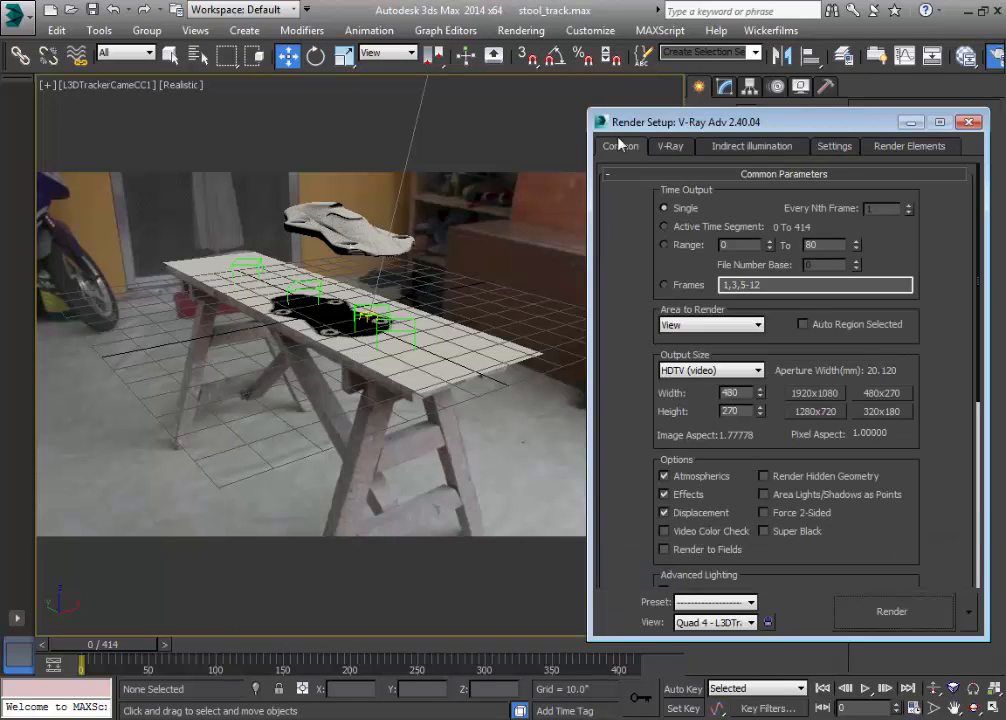
left_click(929, 616)
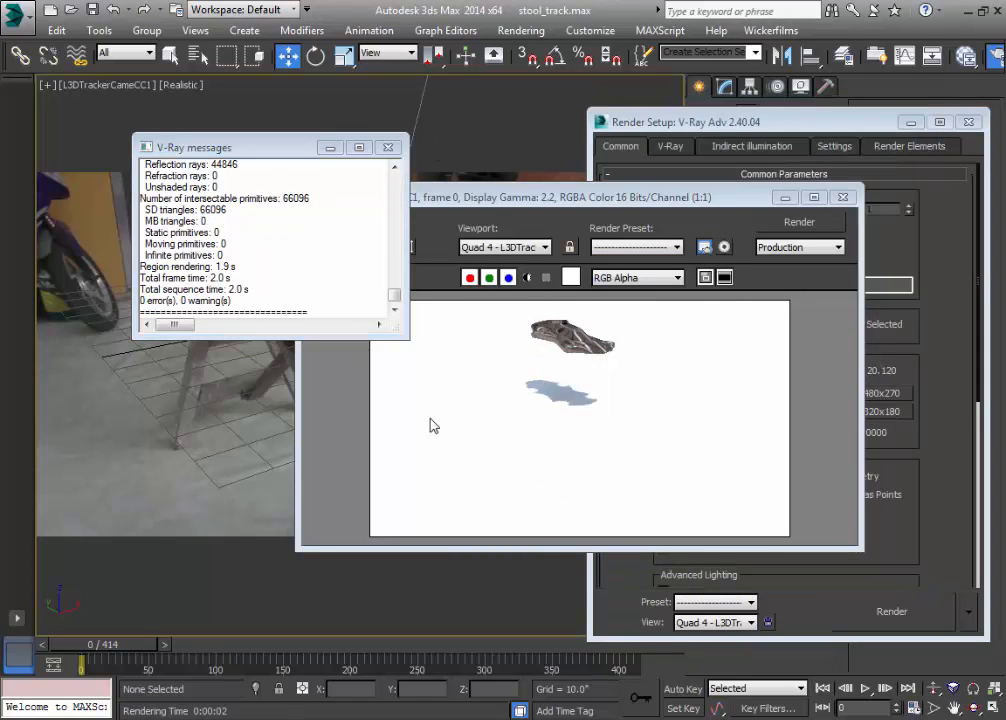
left_click(388, 149)
left_click(843, 197)
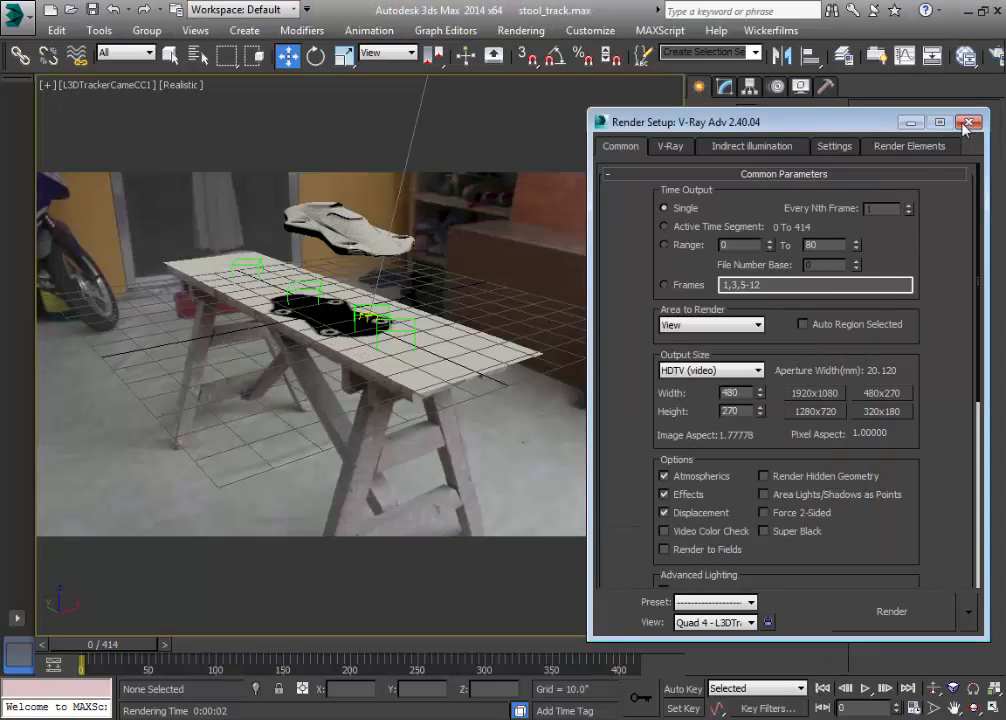
left_click(966, 122)
Set the car material's reflection color back to black in the Slate Material Editor
key("m")
scroll(450, 368, "up", 5)
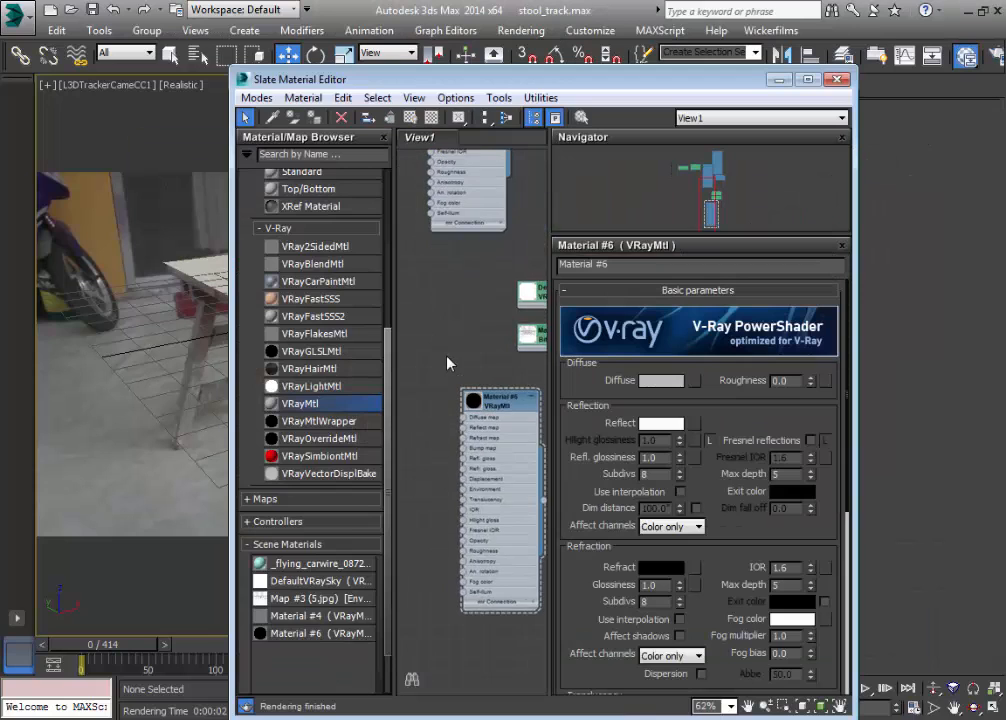
left_click(662, 423)
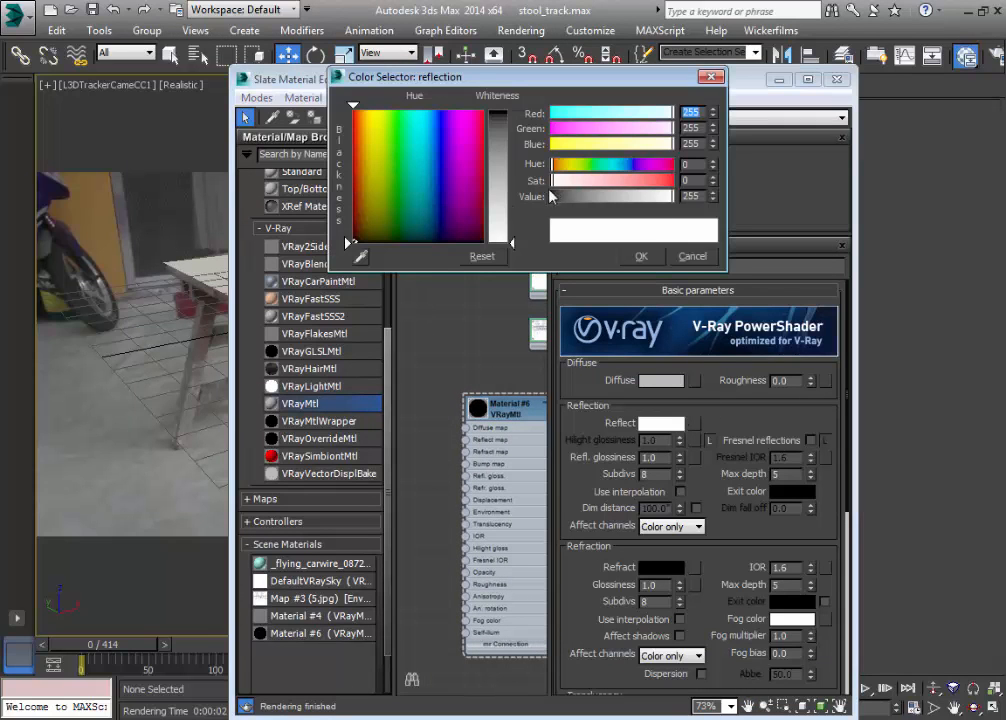
left_click_drag(501, 214, 498, 100)
left_click(643, 256)
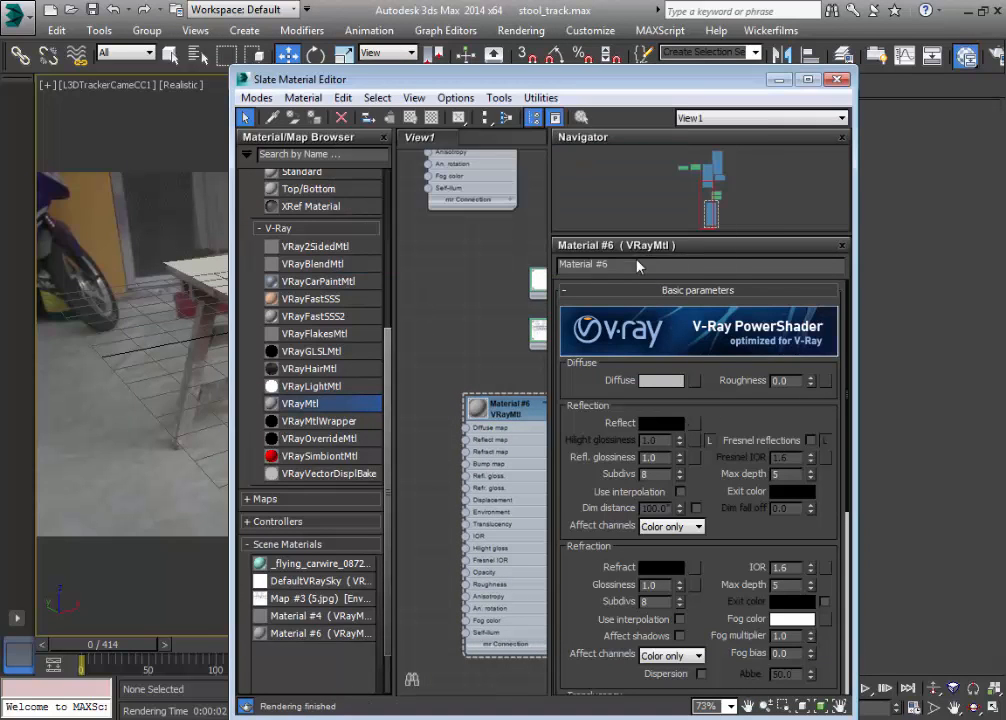
Bring bxz1b.jpg from the flying_car export folder into the material graph as a bitmap node beside the car material
scroll(462, 308, "down", 3)
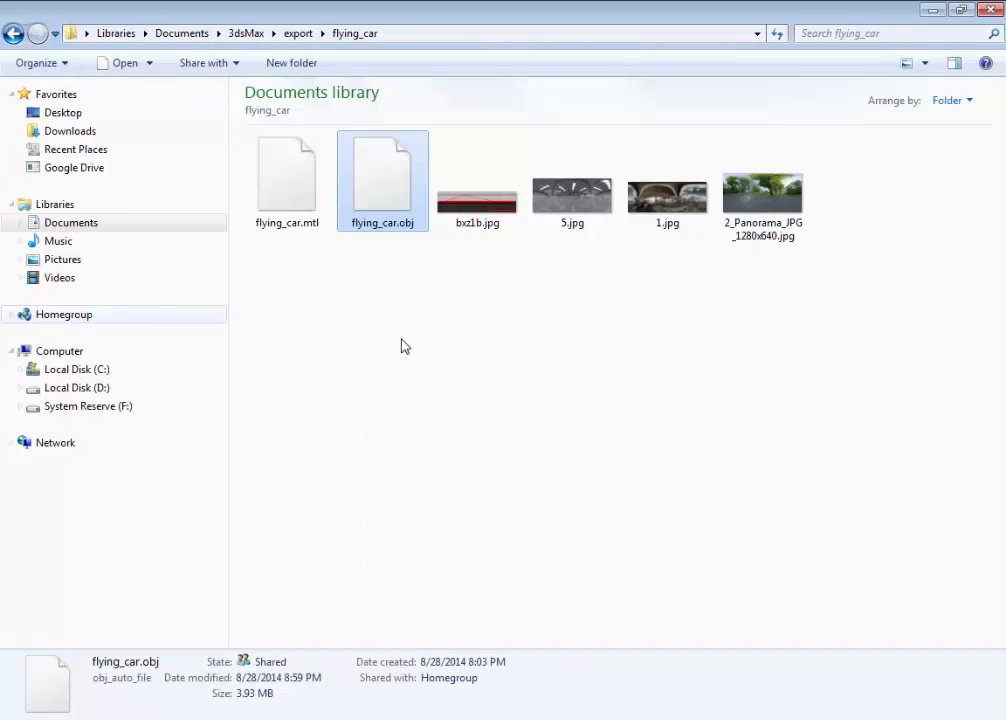
left_click(402, 346)
left_click(492, 202)
left_click(494, 263)
left_click(492, 216)
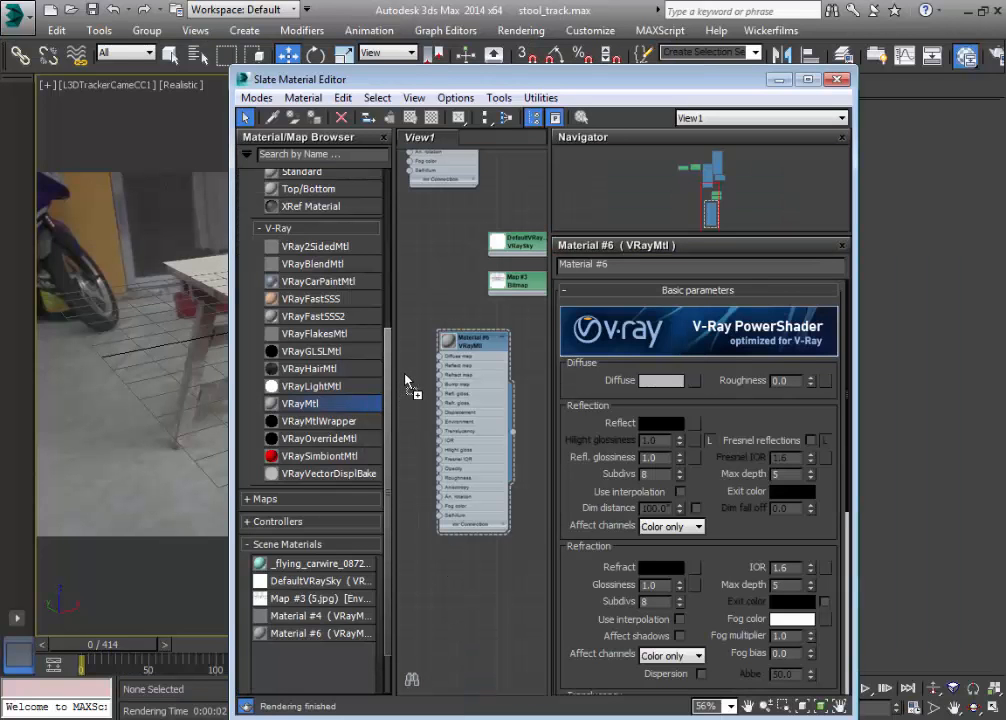
left_click_drag(409, 378, 410, 367)
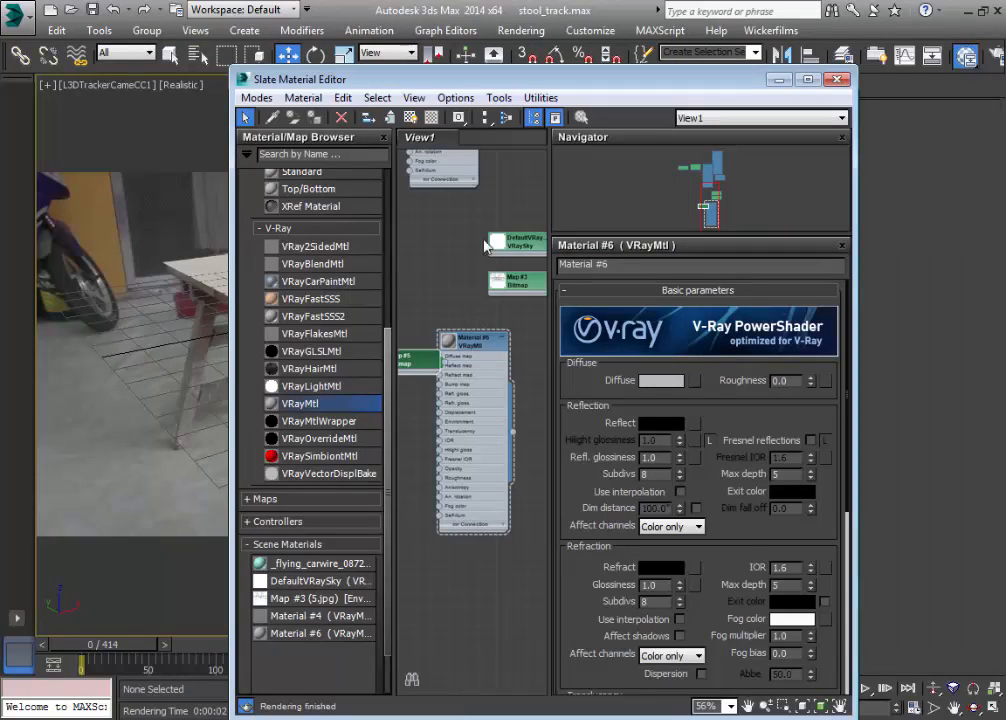
Connect the bitmap node to the car material's Diffuse map input and close the material editor
middle_click_drag(449, 280, 496, 285)
left_click_drag(449, 367, 409, 348)
left_click_drag(470, 368, 491, 368)
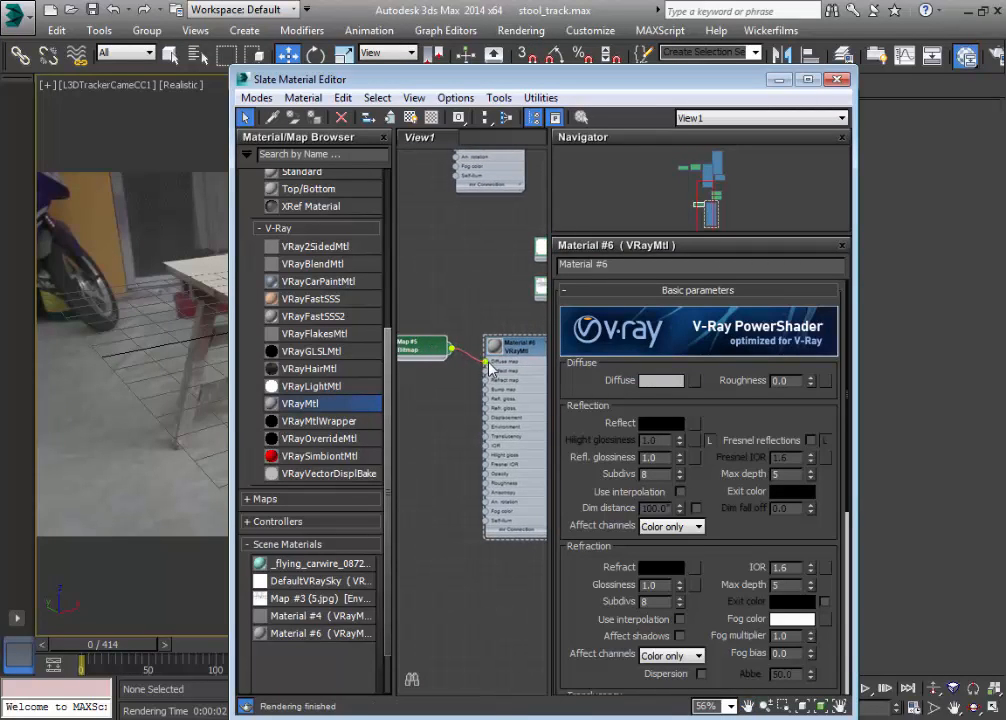
scroll(449, 292, "down", 2)
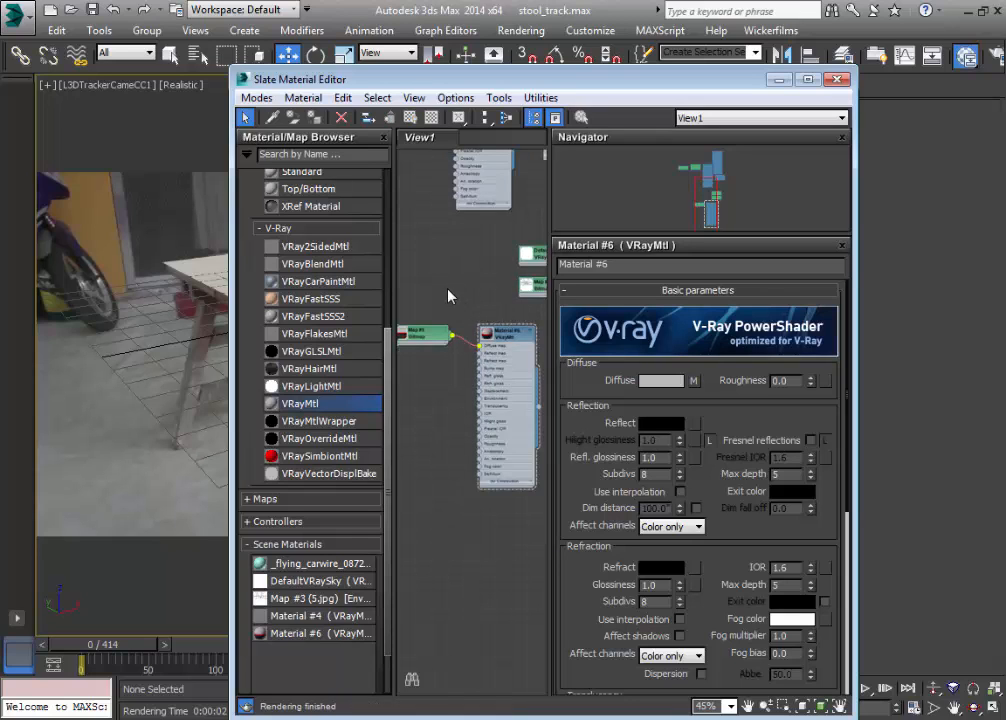
middle_click_drag(447, 295, 467, 298)
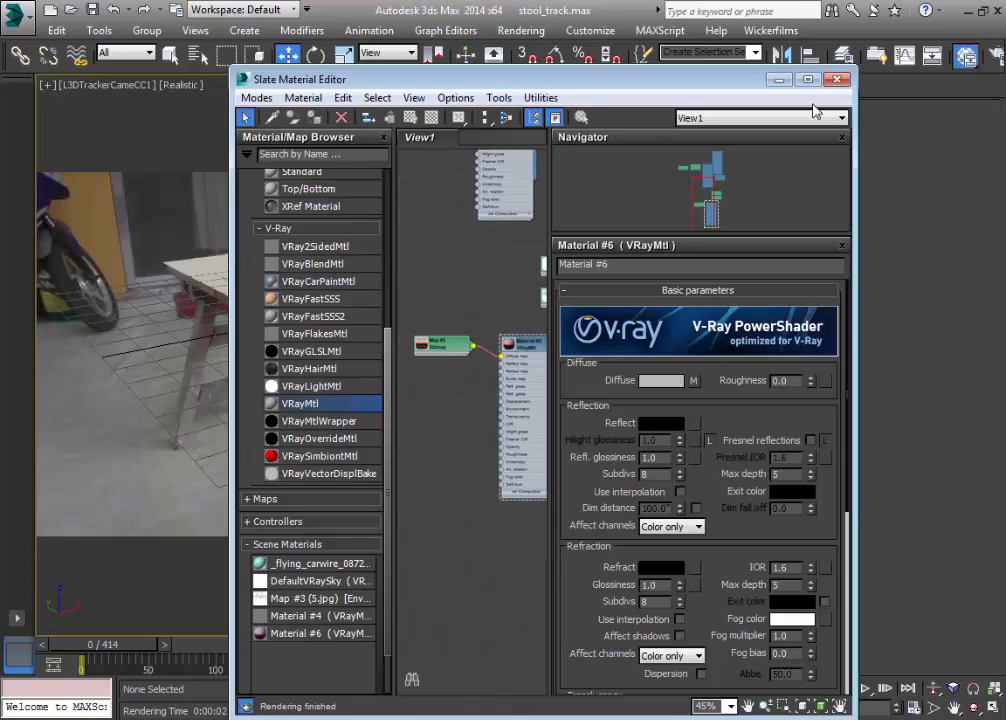
left_click(837, 80)
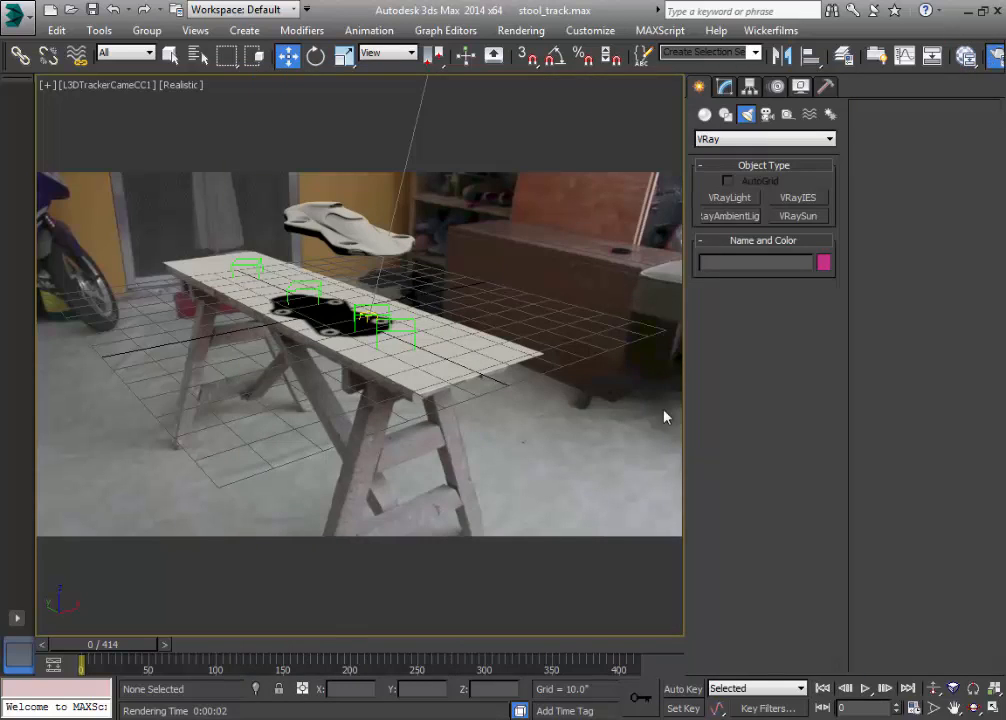
Render a test frame to check the bitmap texture on the flying car, then close the render output
key("F10")
left_click(890, 612)
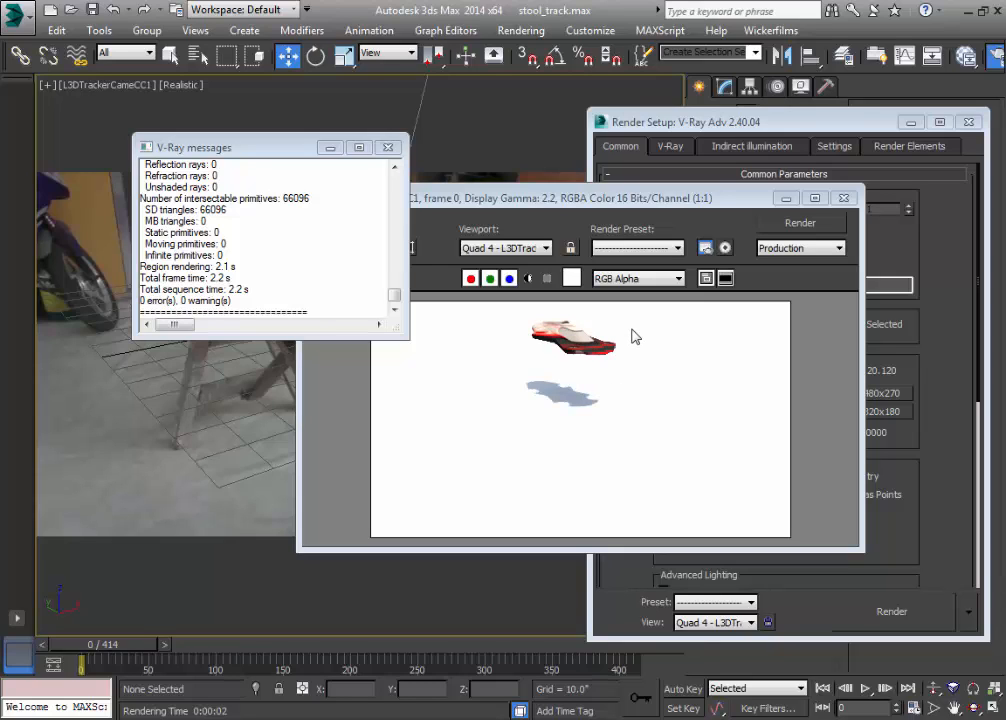
left_click(843, 198)
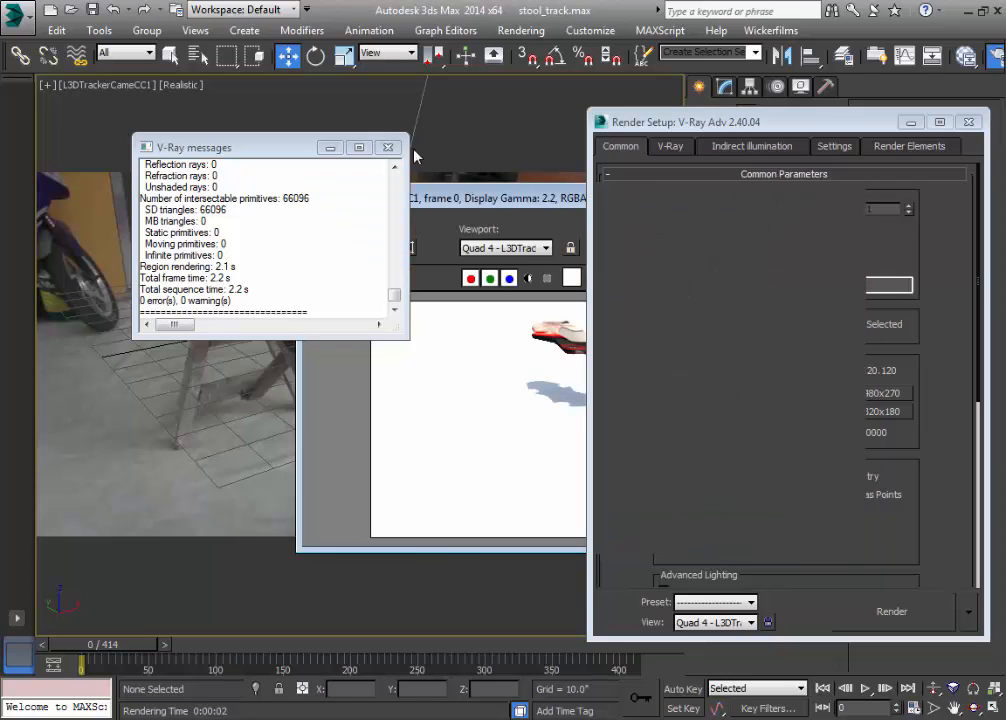
left_click(393, 149)
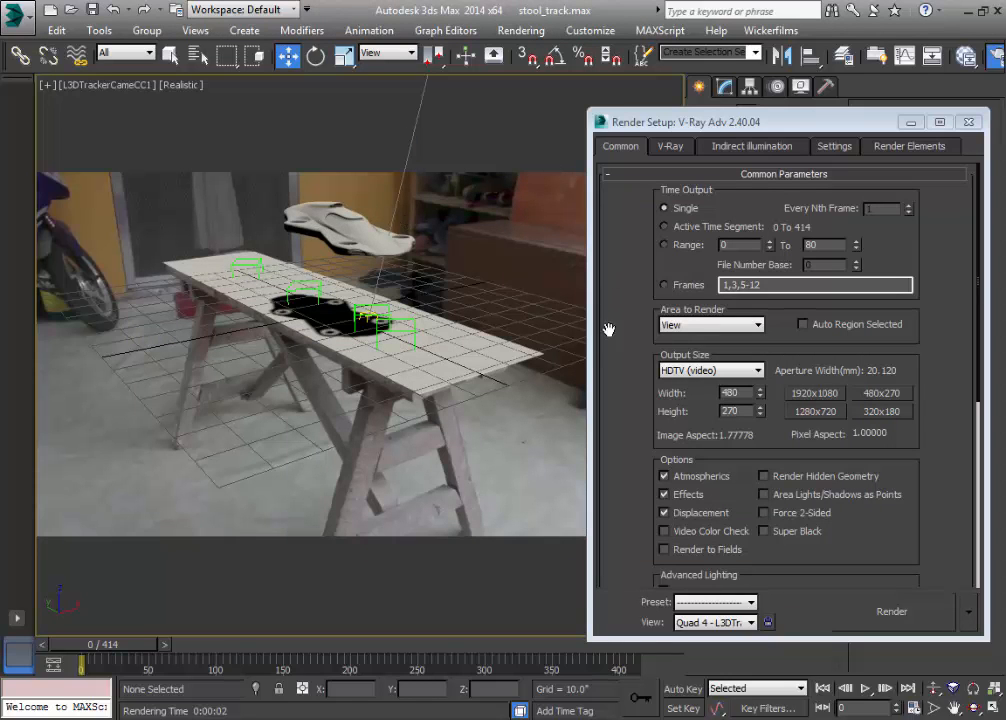
Rename the flying car's VRayMtl as "ship" in the Slate Material Editor
key("m")
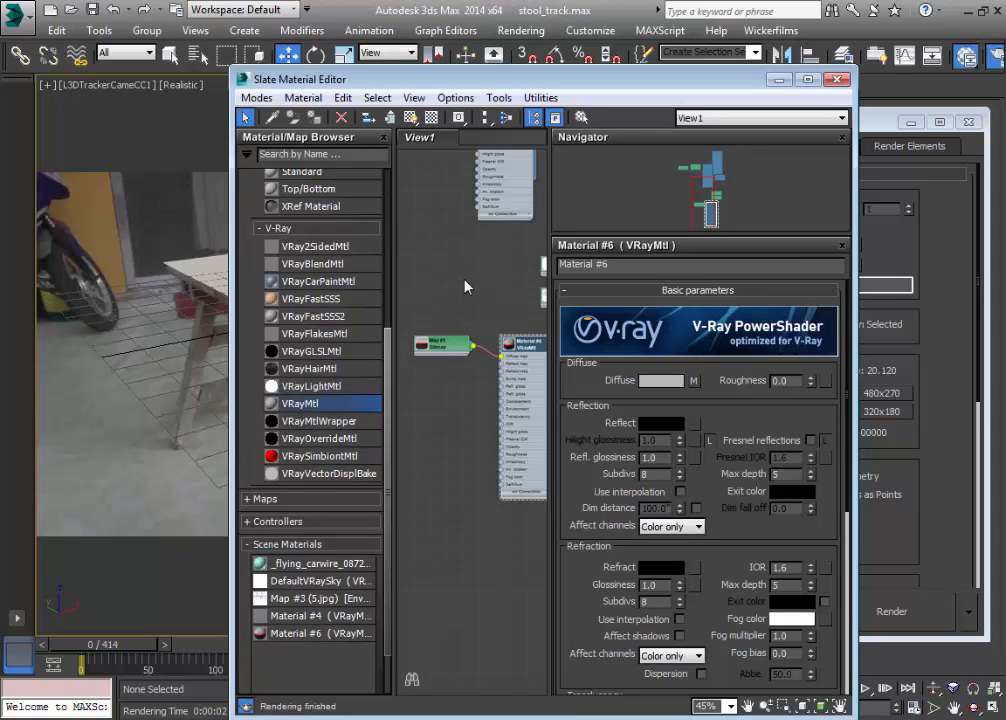
middle_click_drag(464, 287, 400, 287)
key("BackSpace")
key("BackSpace")
key("BackSpace")
key("BackSpace")
key("BackSpace")
key("BackSpace")
key("BackSpace")
key("BackSpace")
key("BackSpace")
key("BackSpace")
key("BackSpace")
type("ship")
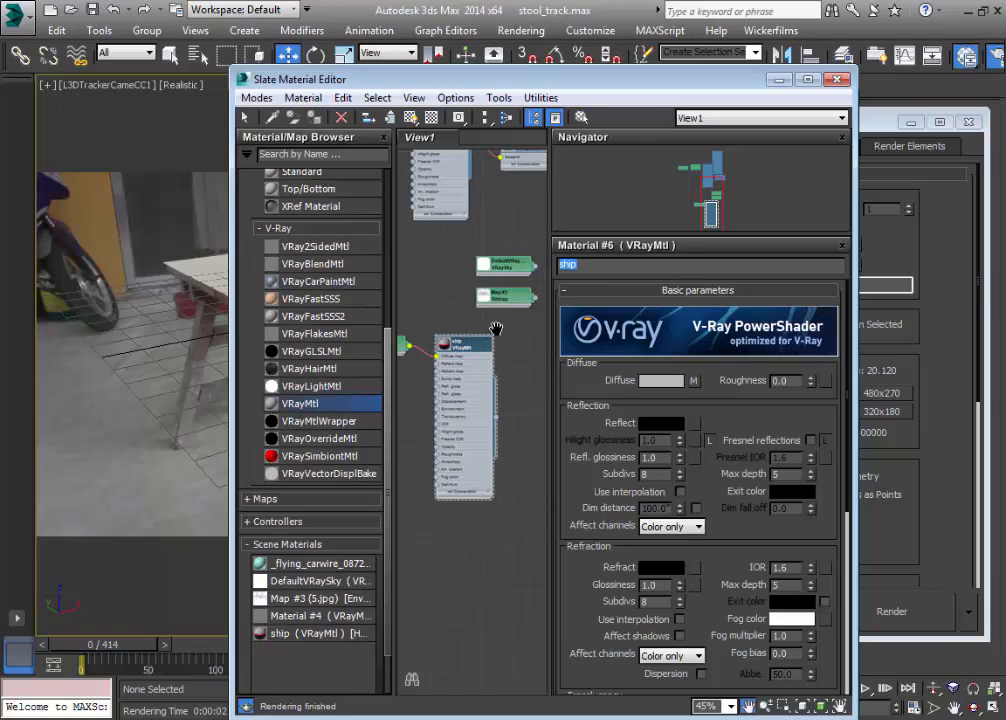
Set the ship material's reflection color to a very dark gray with a value of 17 and close the editor
left_click(674, 425)
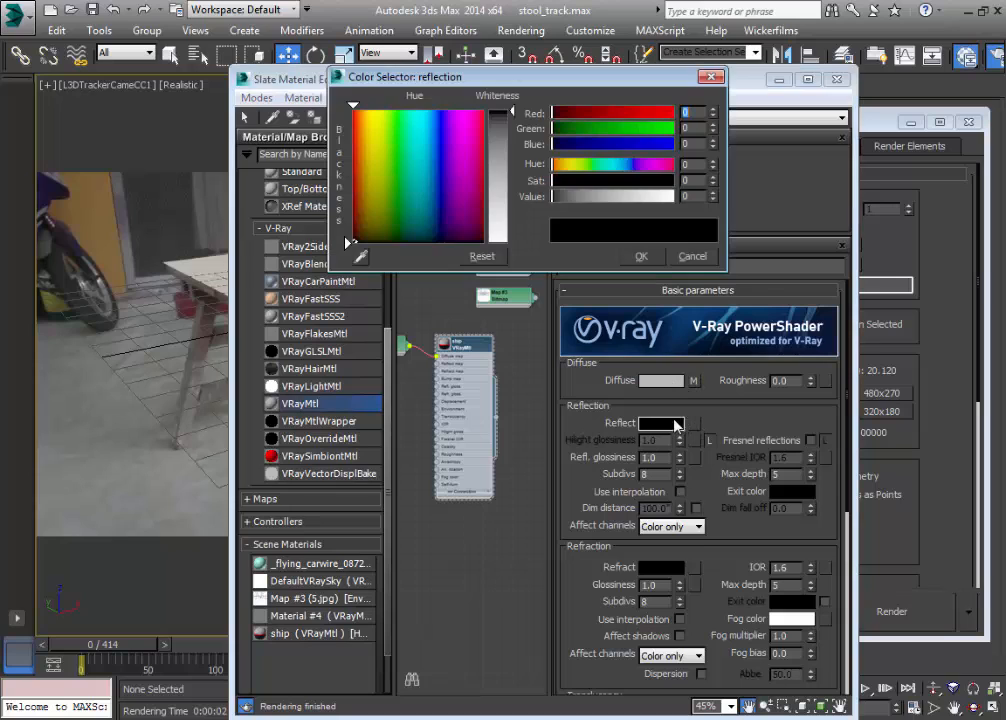
left_click(502, 123)
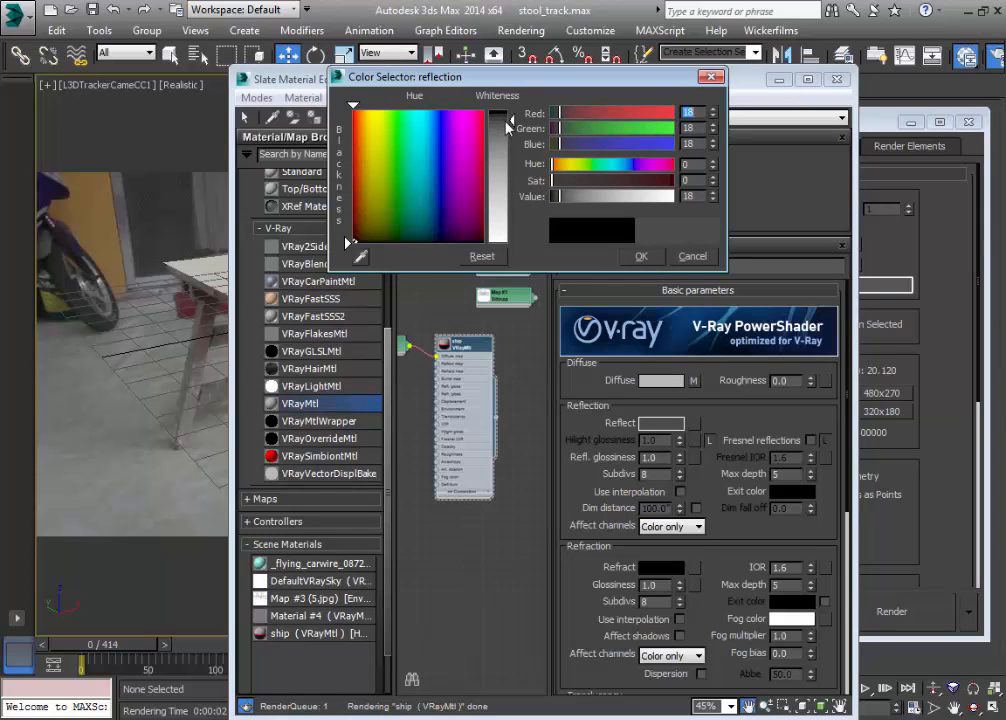
left_click_drag(506, 121, 506, 120)
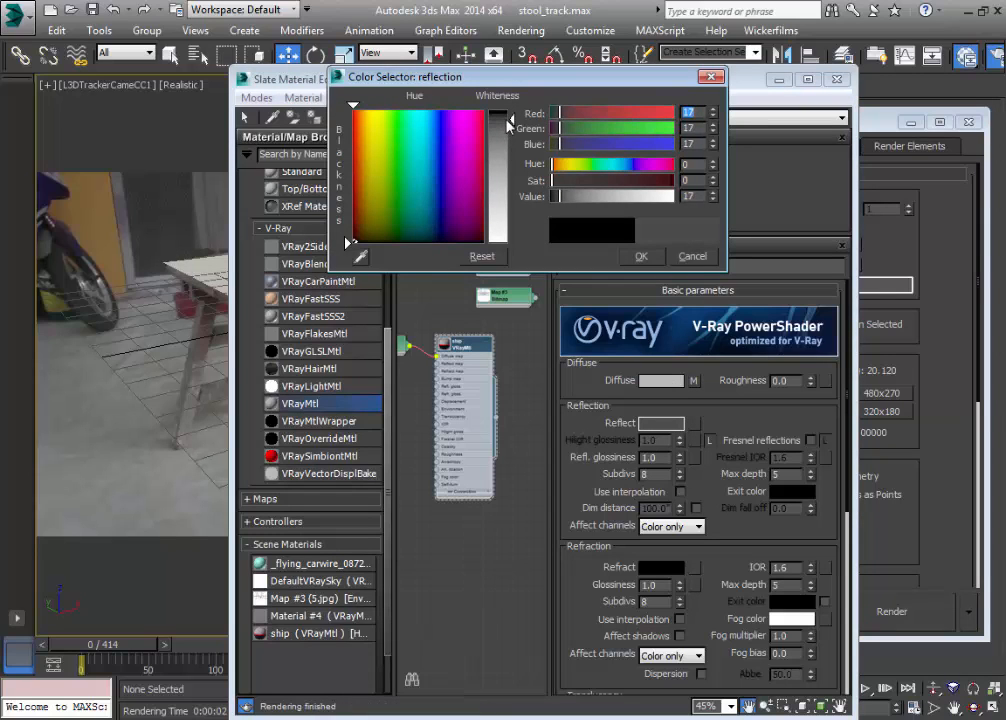
left_click(636, 257)
left_click(838, 82)
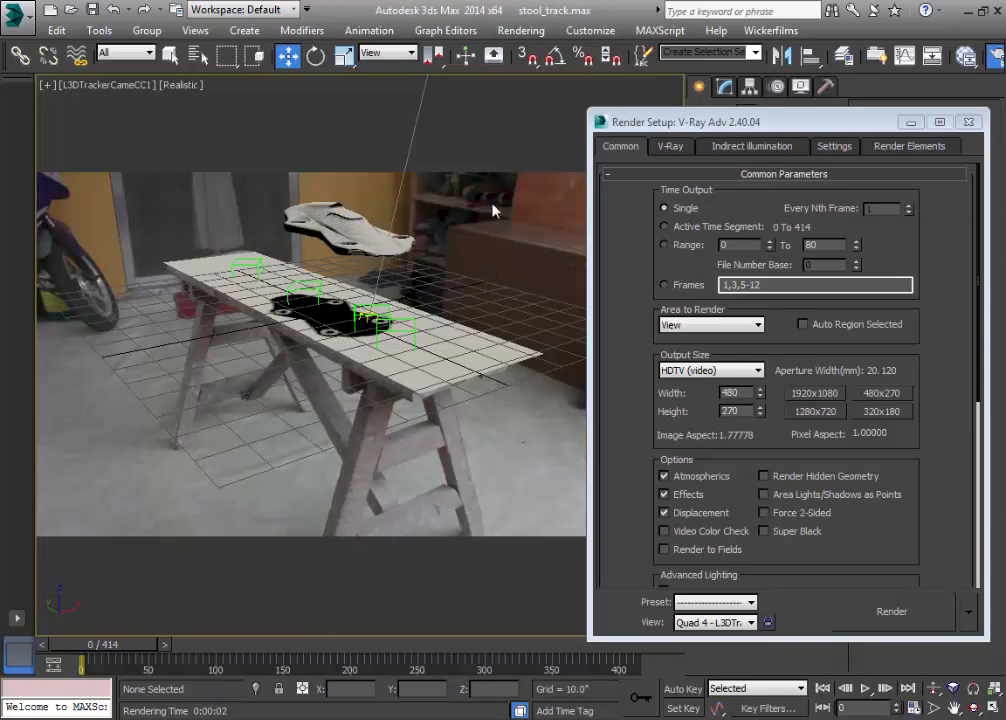
Render another test frame to check the ship material's subtle reflection, then close the render output
left_click(948, 603)
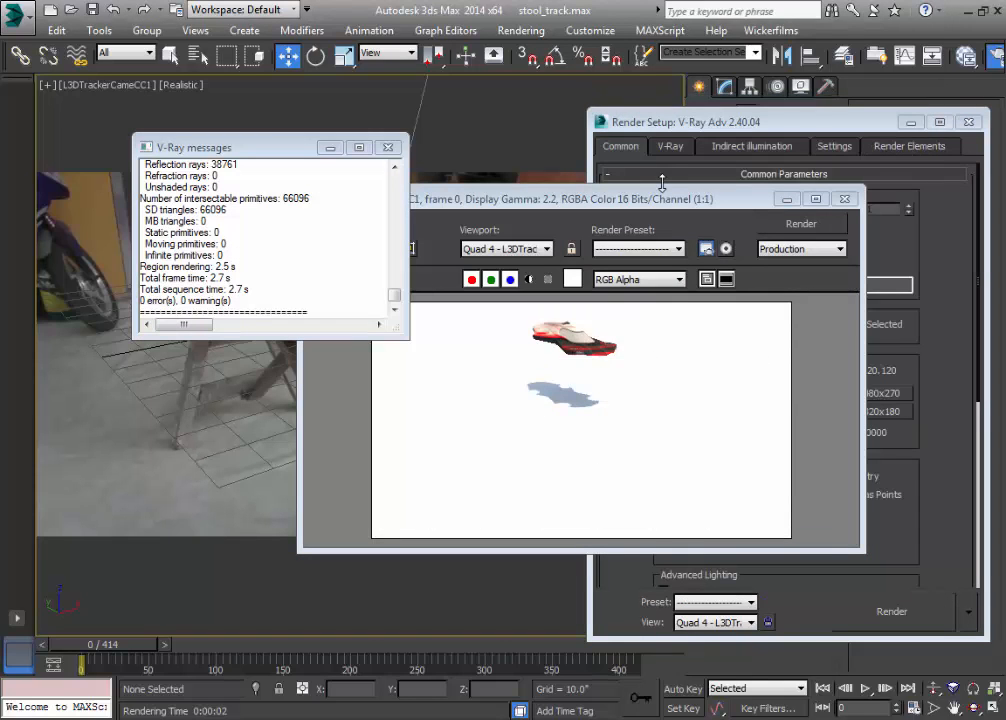
left_click(846, 200)
left_click(388, 147)
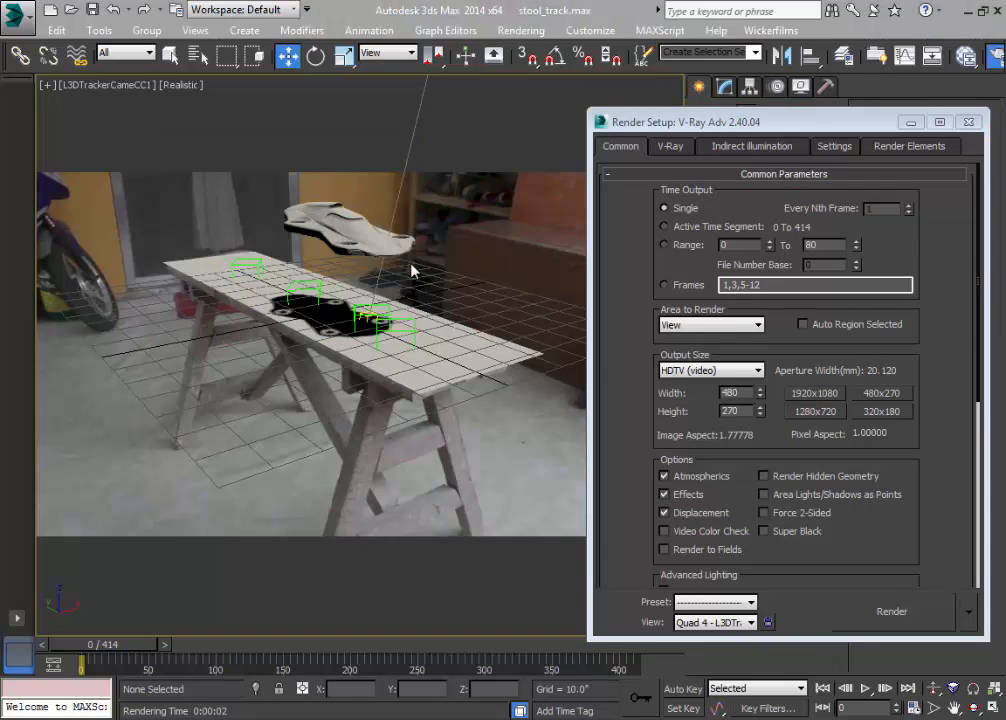
Scale the flying car group up uniformly by about 141 percent and deselect it
left_click(360, 222)
left_click(343, 56)
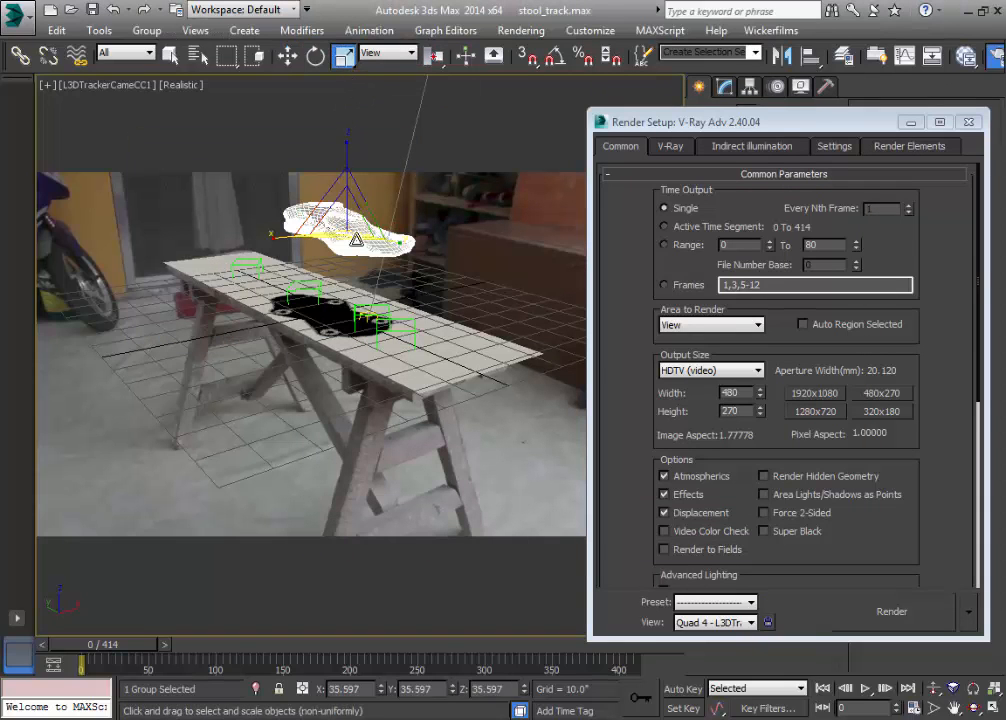
left_click_drag(360, 232, 420, 182)
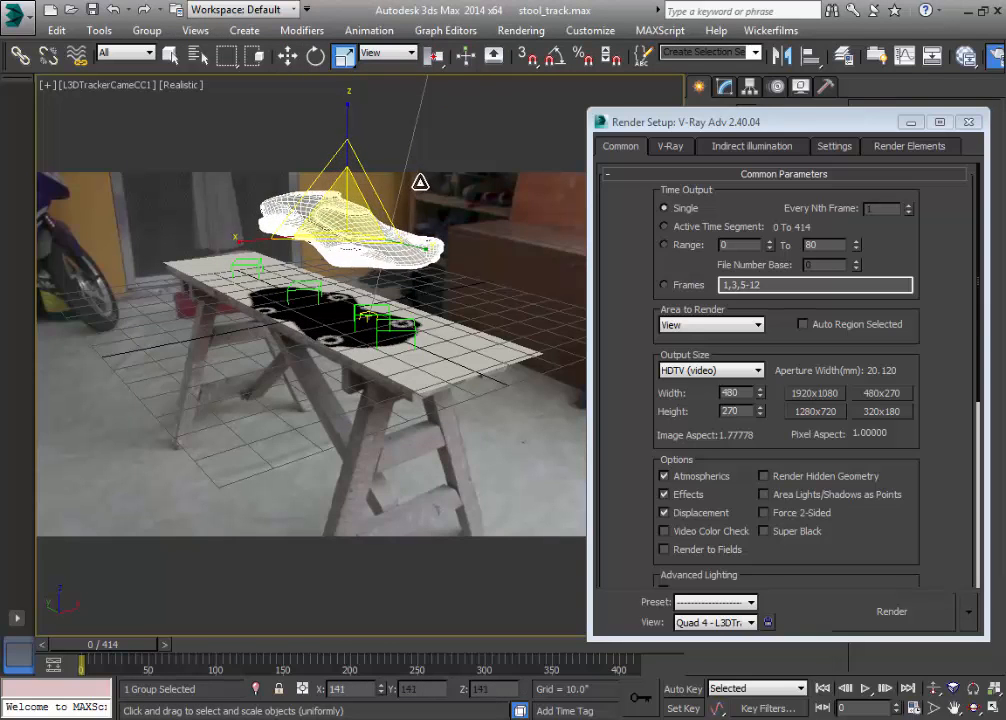
left_click(510, 210)
Show the flying car in a perspective view and assign the ship material to its two front fans
key("p")
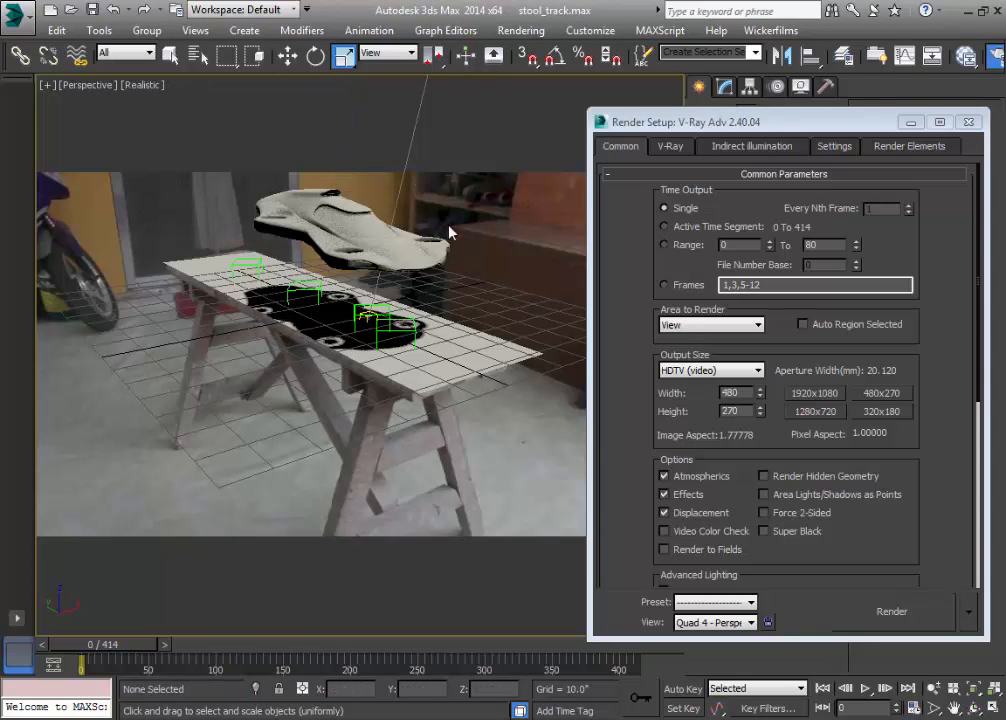
middle_click_drag(465, 222, 455, 315, "alt")
scroll(455, 315, "up", 4)
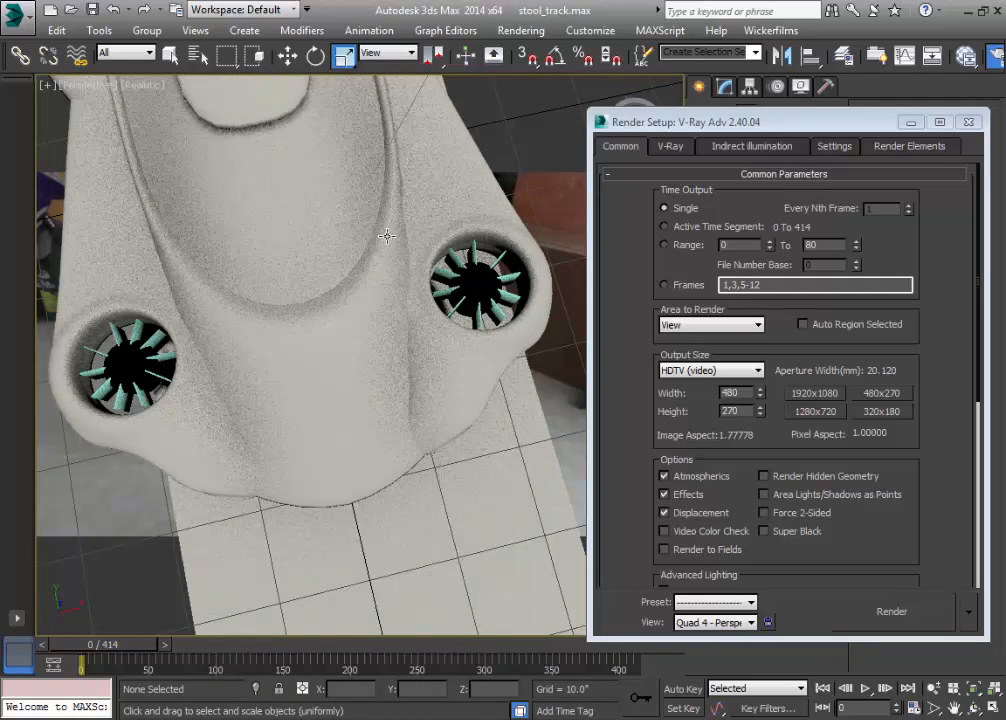
scroll(404, 370, "down", 5)
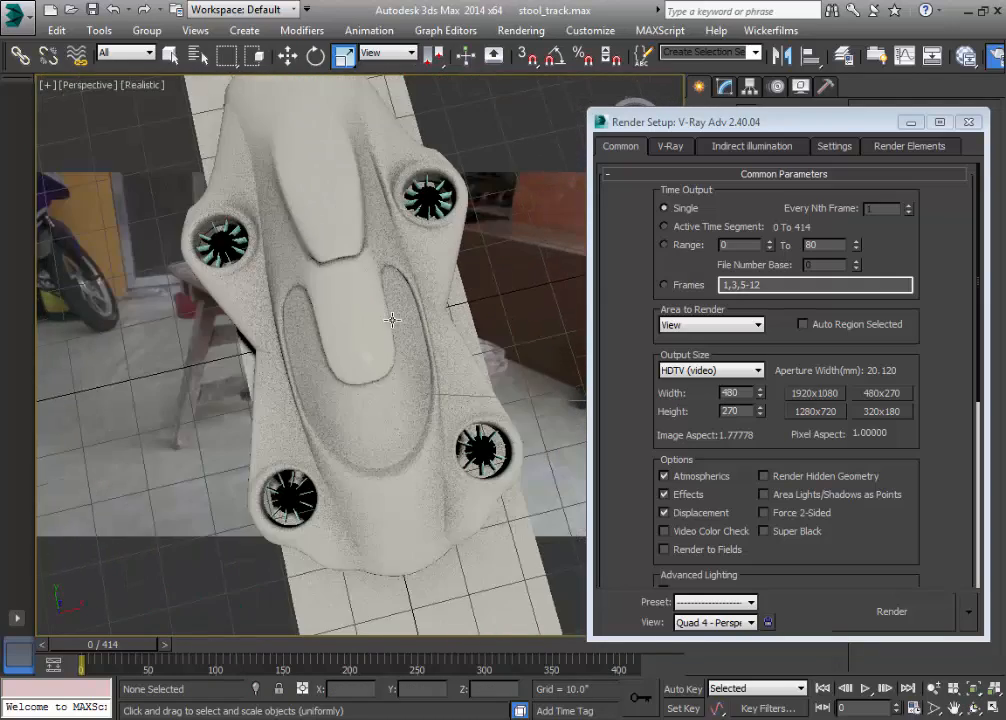
scroll(377, 344, "up", 2)
middle_click_drag(366, 346, 361, 266, "alt")
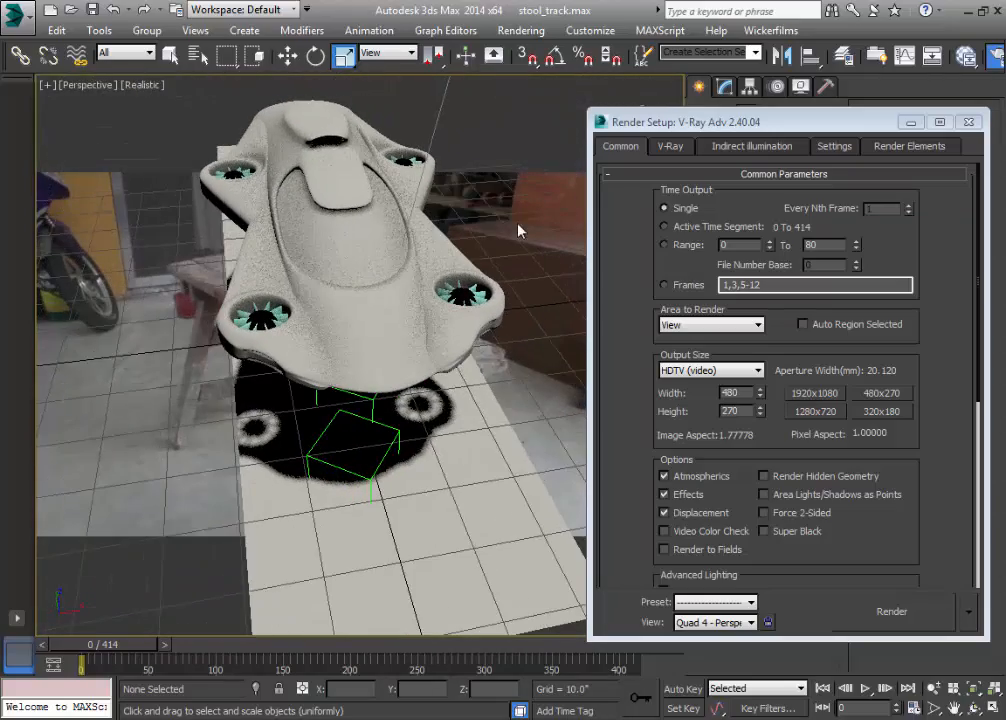
key("m")
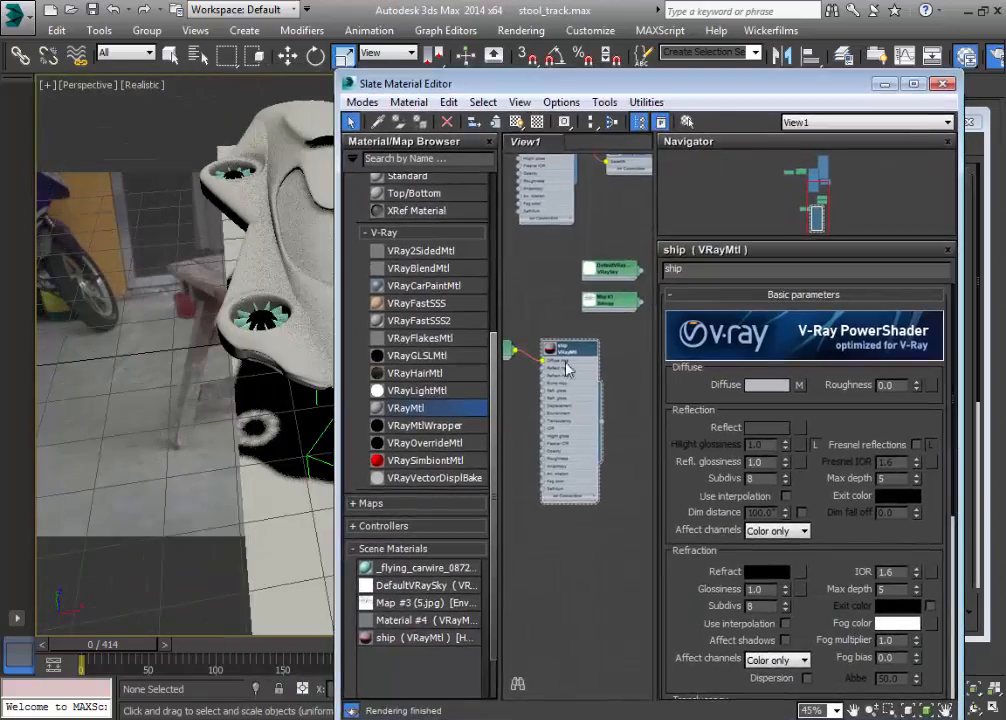
left_click_drag(558, 87, 739, 89)
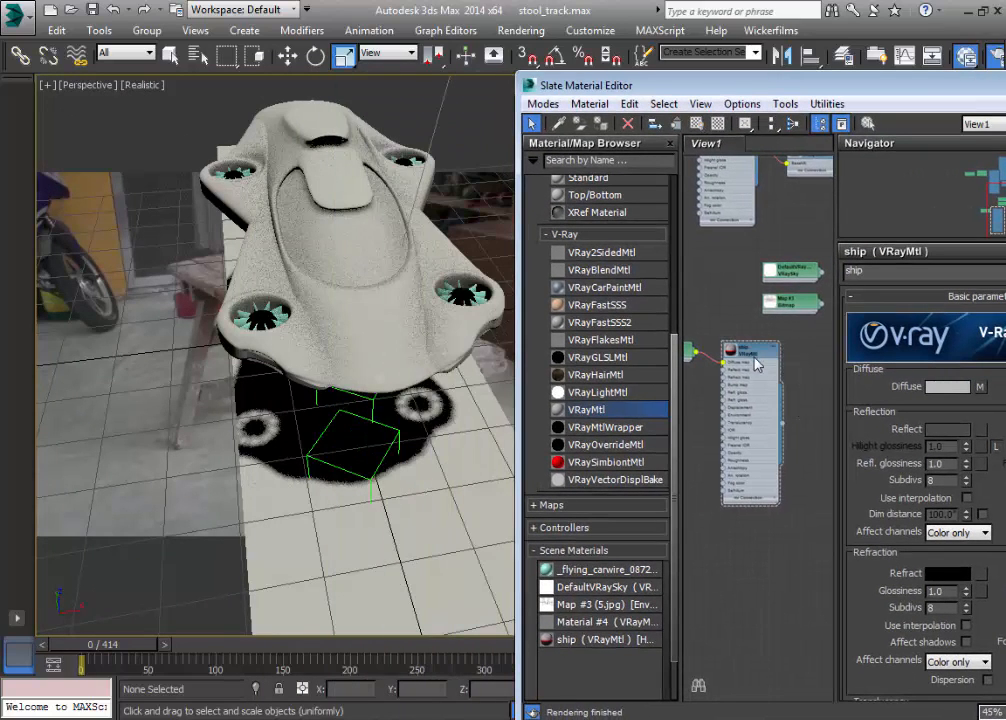
left_click_drag(783, 426, 259, 323)
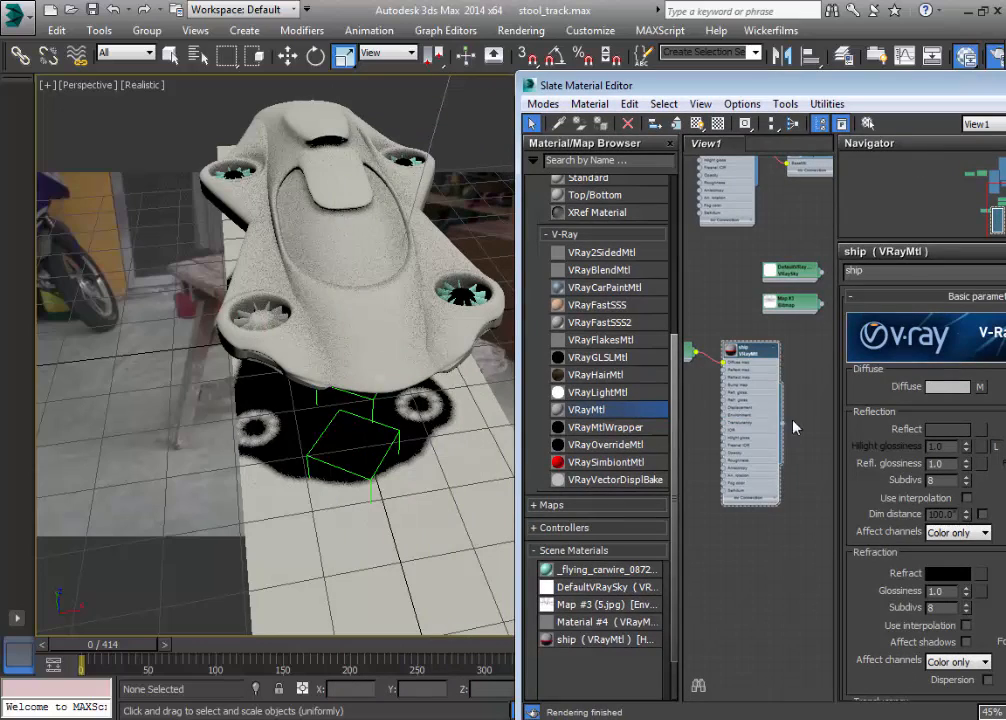
mouse_move(783, 428)
left_mouse_down()
mouse_move(303, 263)
mouse_move(460, 294)
left_mouse_up()
mouse_move(783, 425)
left_mouse_down()
mouse_move(512, 314)
mouse_move(472, 287)
mouse_move(485, 305)
left_mouse_up()
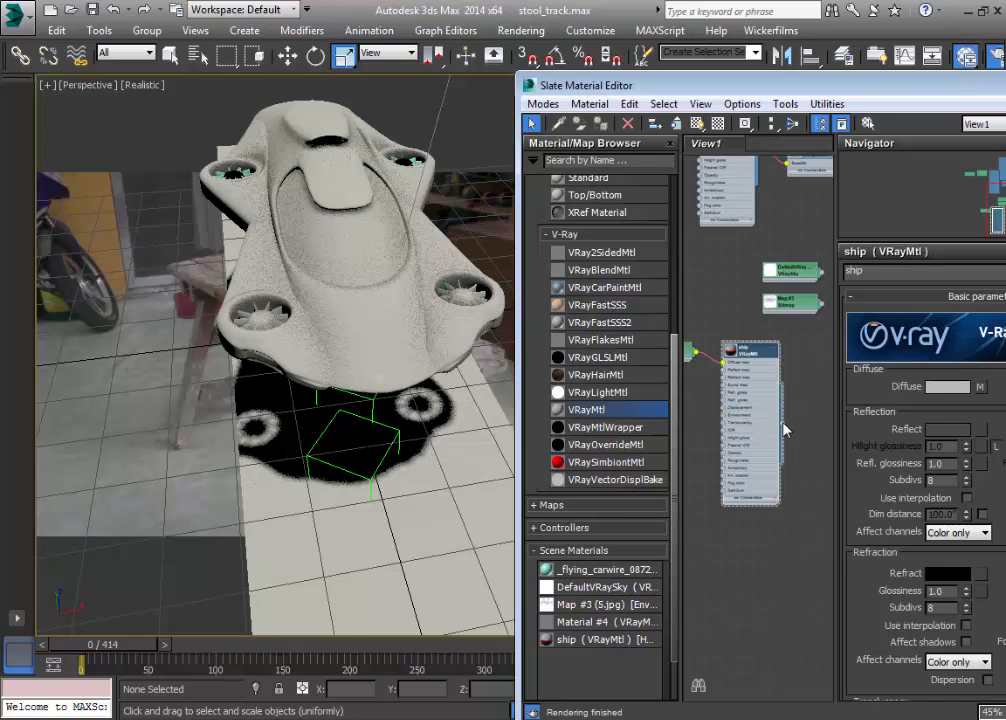
Try to assign the ship material to a rear fan, and freeze the stool-top plane beneath the car
left_click_drag(784, 424, 411, 160)
middle_click_drag(415, 206, 460, 312, "alt")
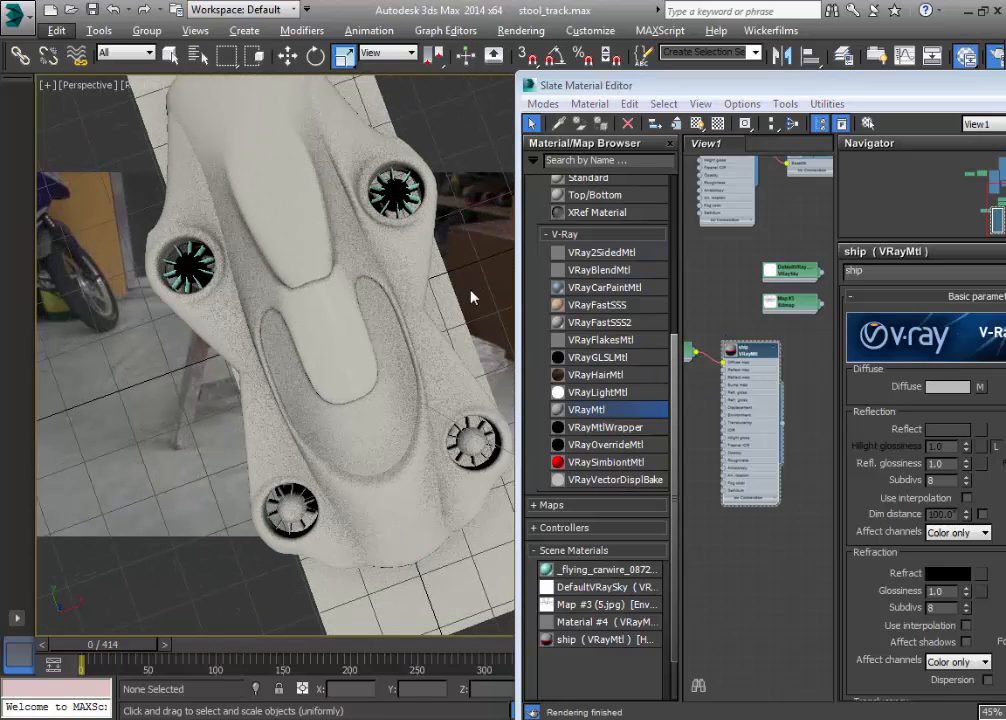
left_click(444, 293)
right_click(444, 293)
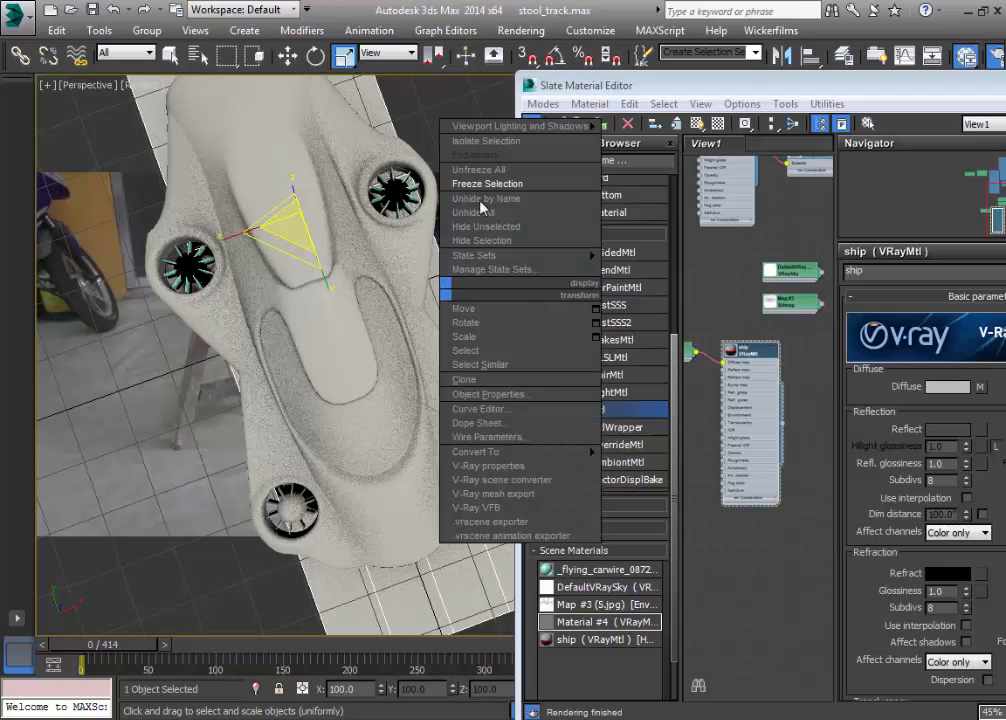
left_click(490, 158)
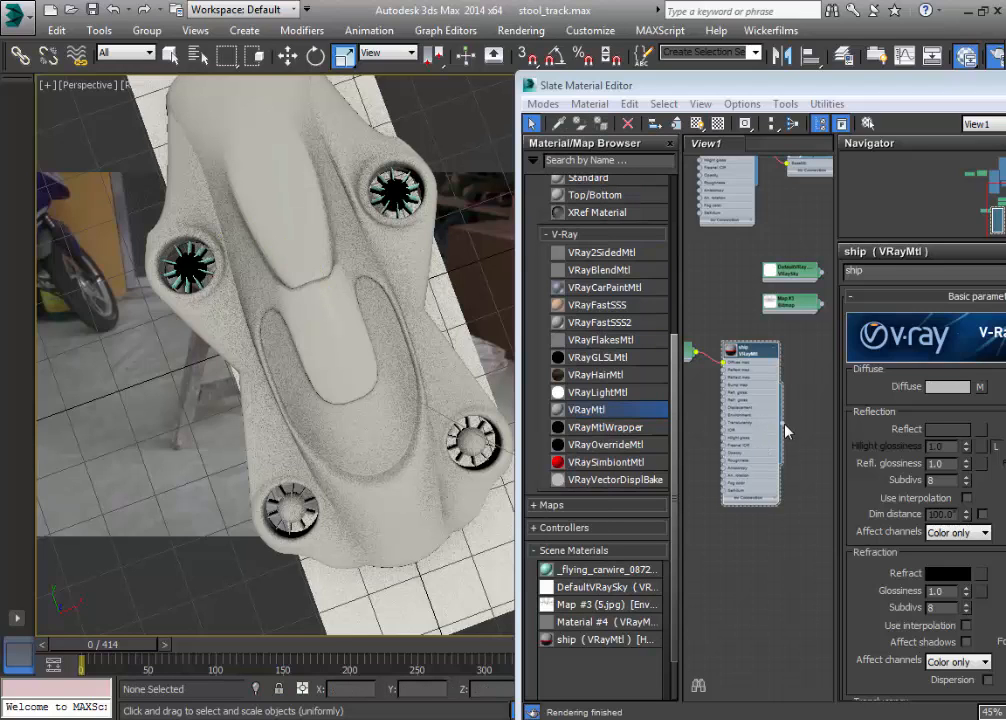
Assign the ship material to the flying car's two rear fans and close the Slate Material Editor
left_click_drag(785, 426, 408, 207)
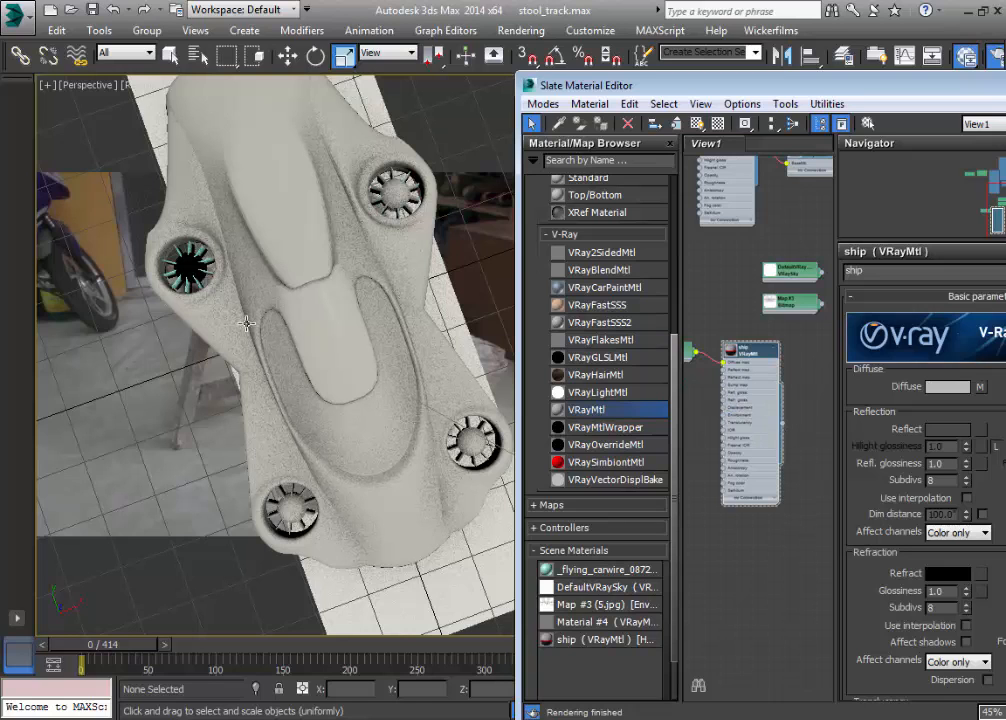
left_click_drag(785, 432, 190, 262)
middle_click_drag(222, 278, 855, 211, "alt")
left_click_drag(660, 82, 375, 69)
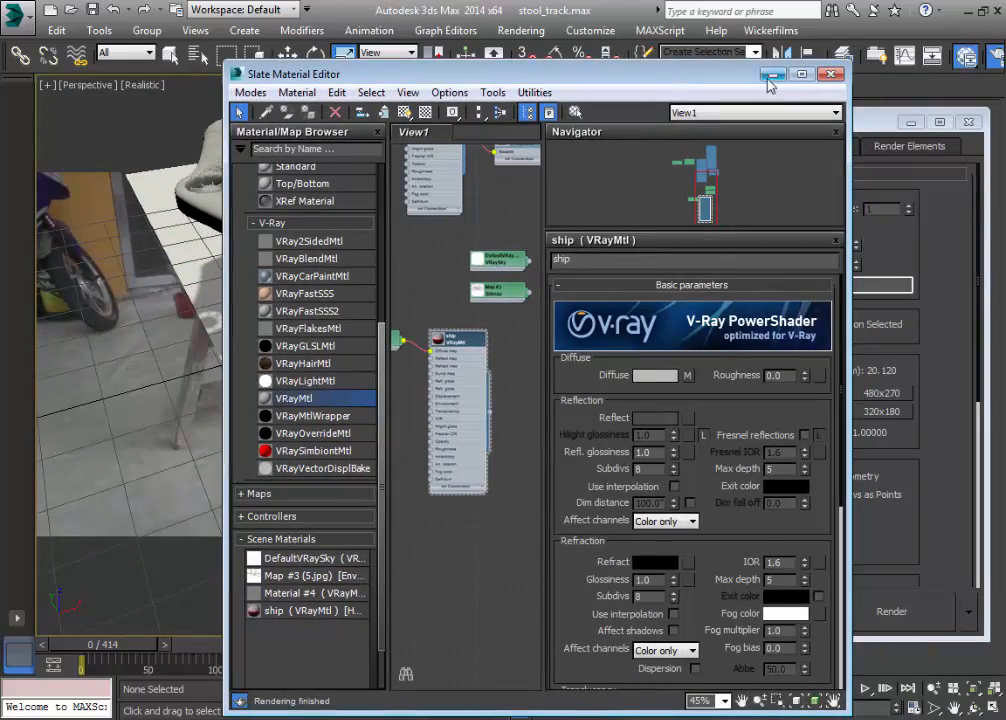
left_click(837, 74)
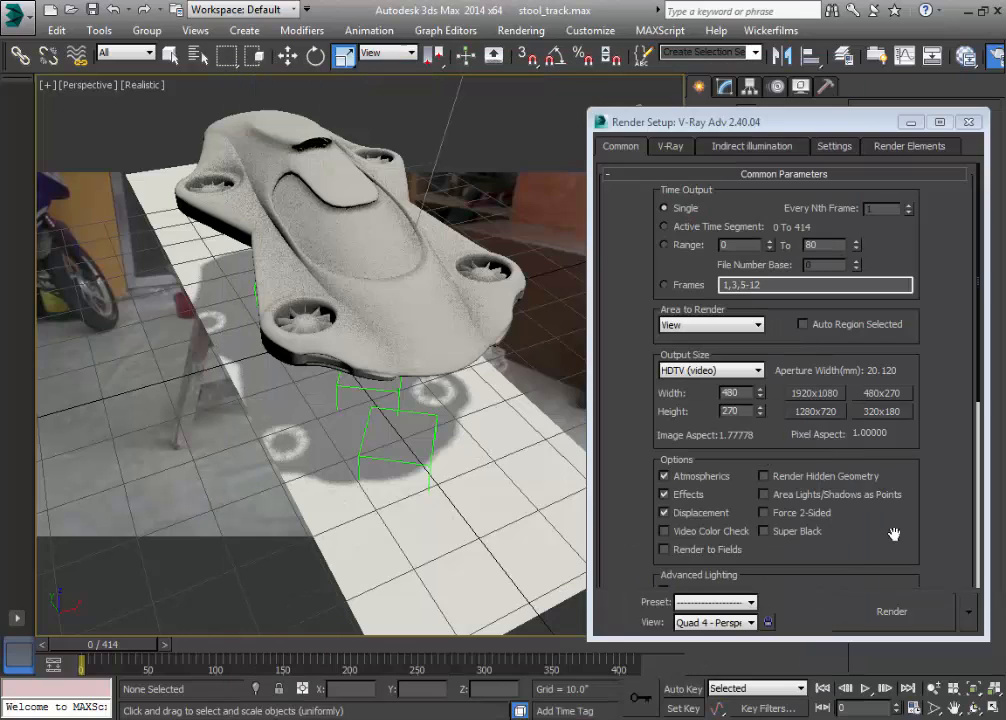
Render the perspective view to check the textured fans, then close the render output and Render Setup
left_click(905, 611)
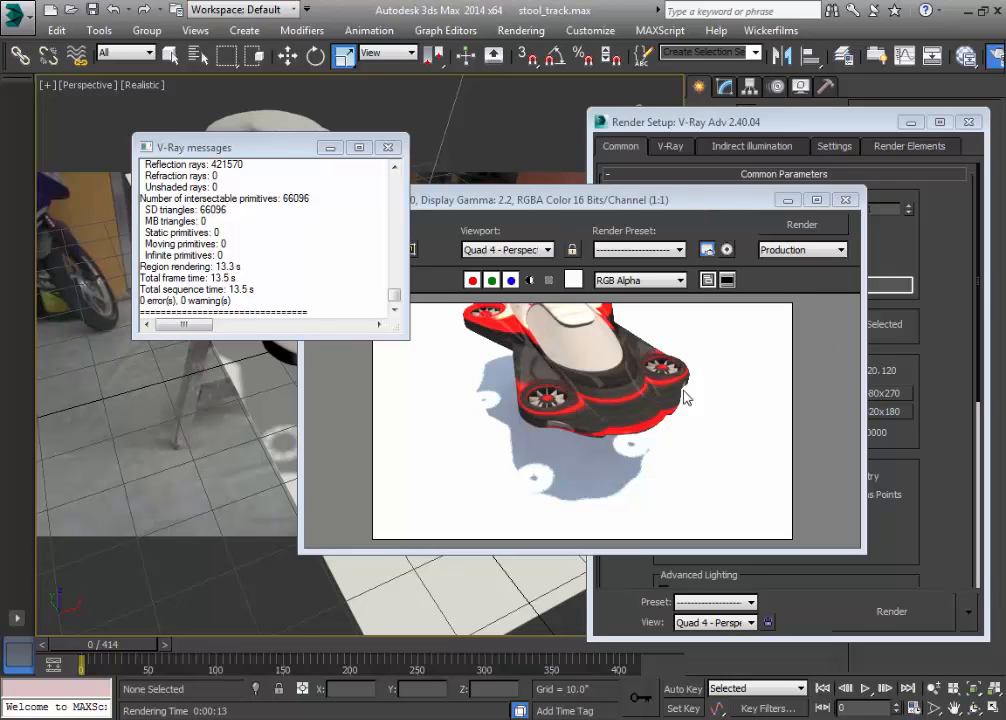
left_click(388, 147)
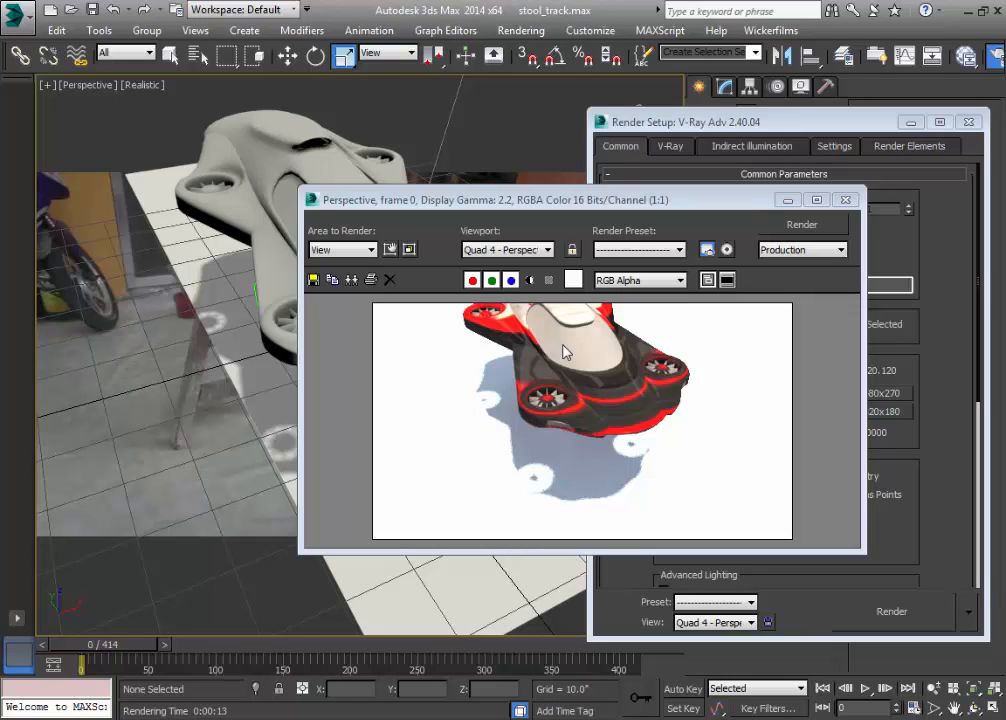
left_click(845, 204)
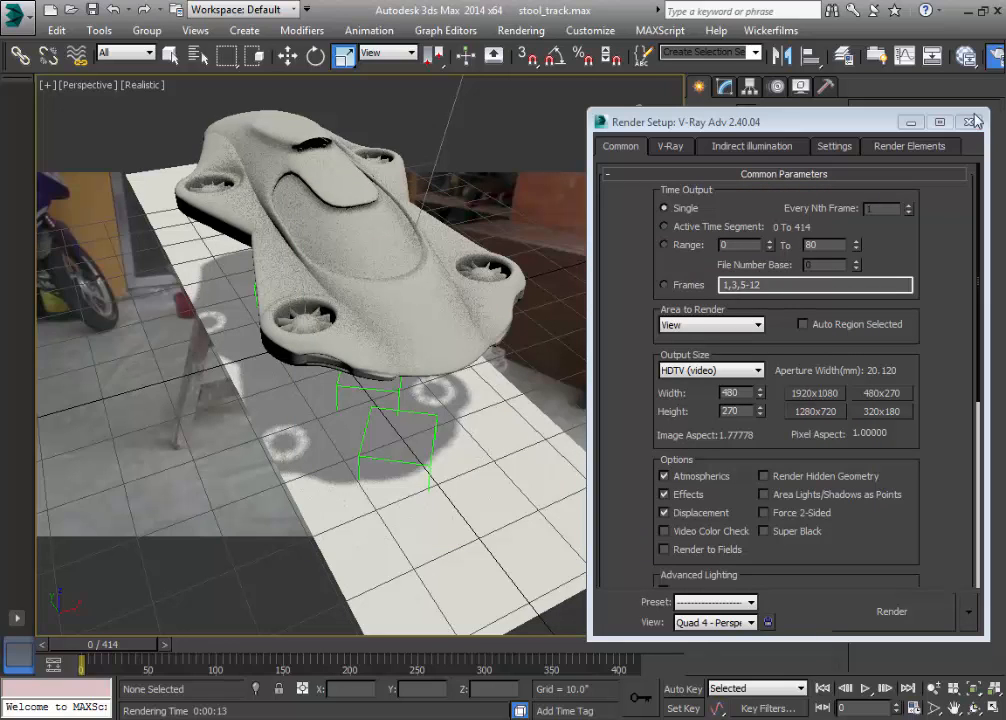
left_click(968, 122)
Return to the tracked camera view, deselect the flying car, and render a test frame
left_click(500, 341)
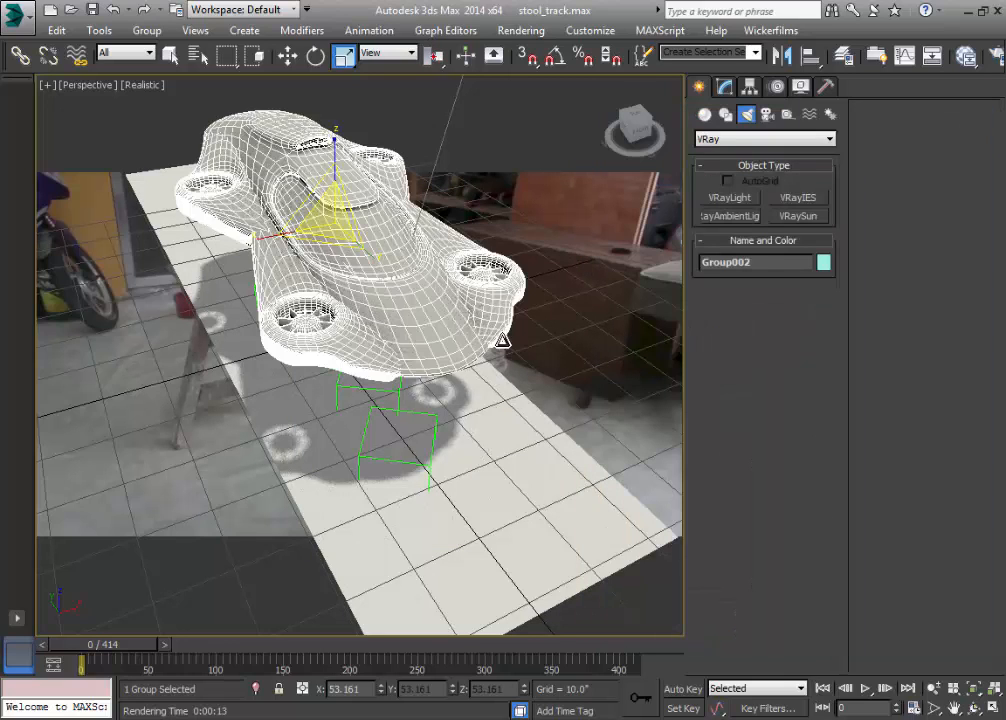
key("c")
left_click(404, 442)
left_click(382, 240)
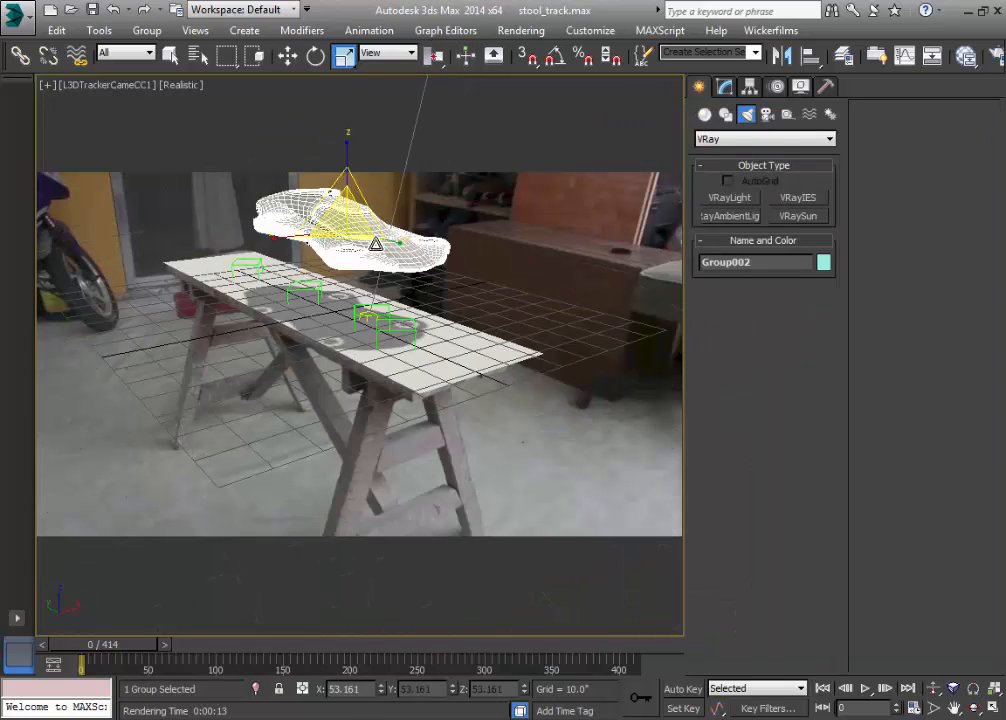
left_click(535, 446)
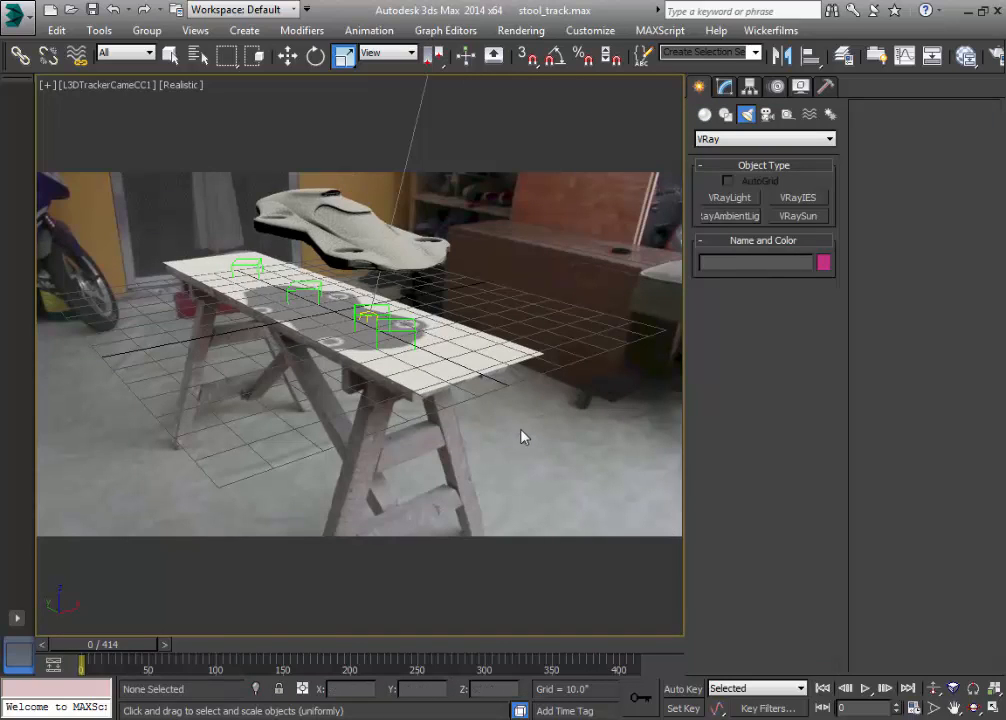
key("F10")
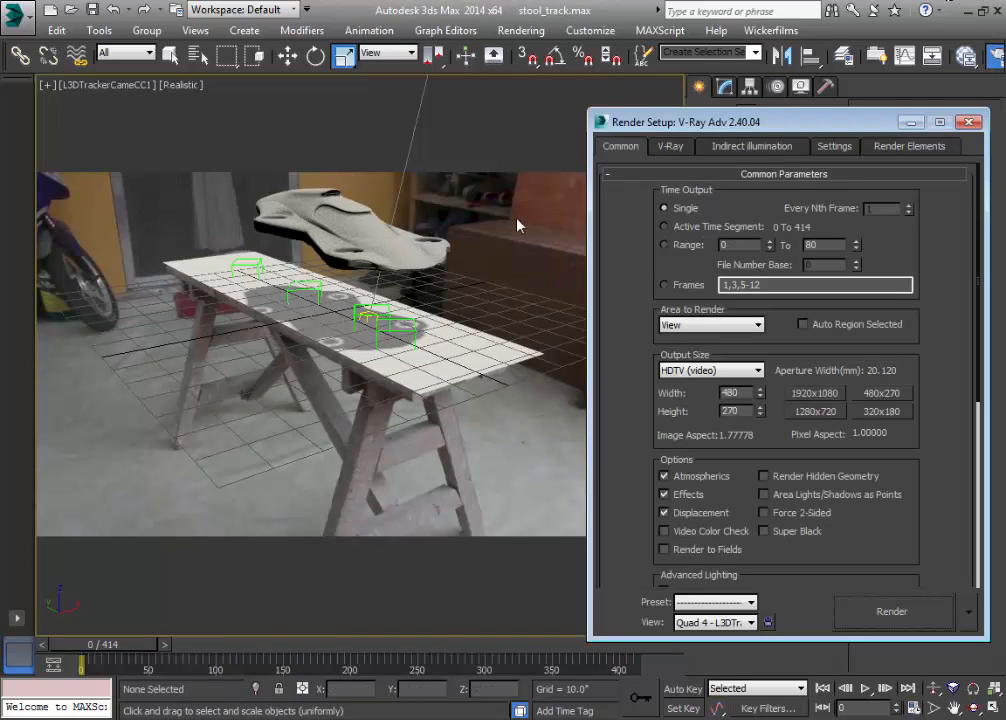
left_click(918, 615)
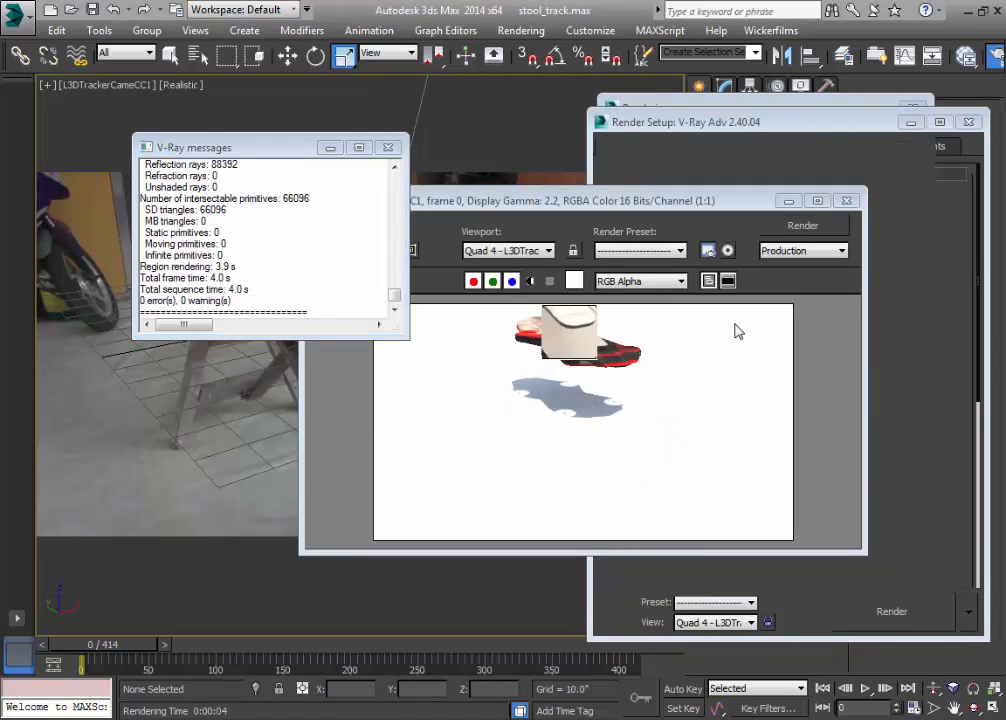
left_click(846, 200)
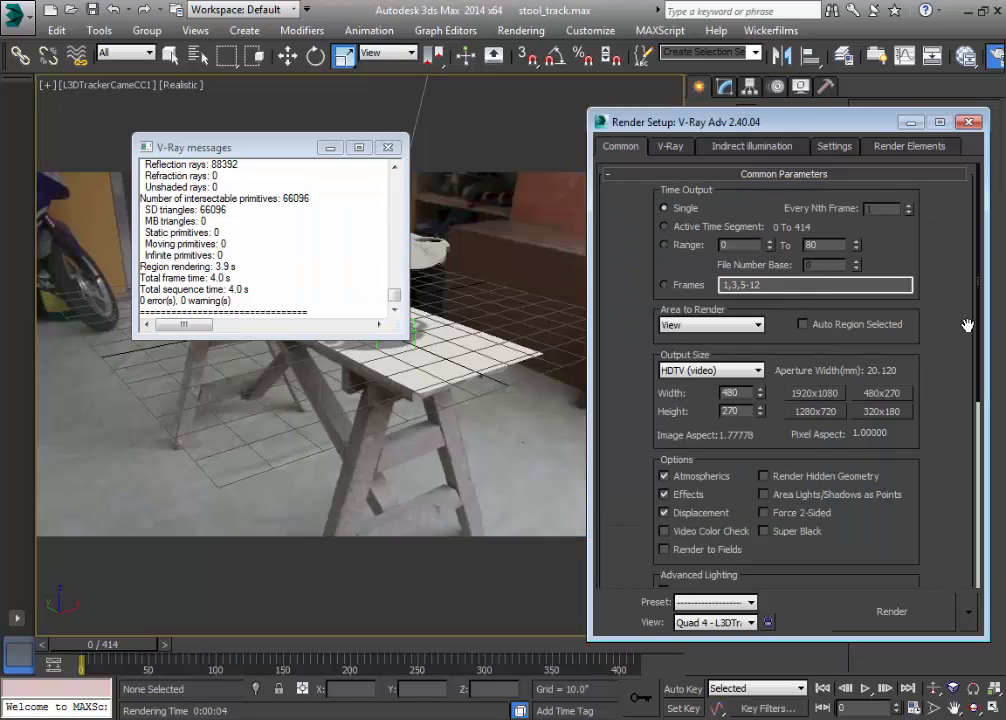
Render the camera view again at a larger output size, then close the render windows and Render Setup
left_click(898, 608)
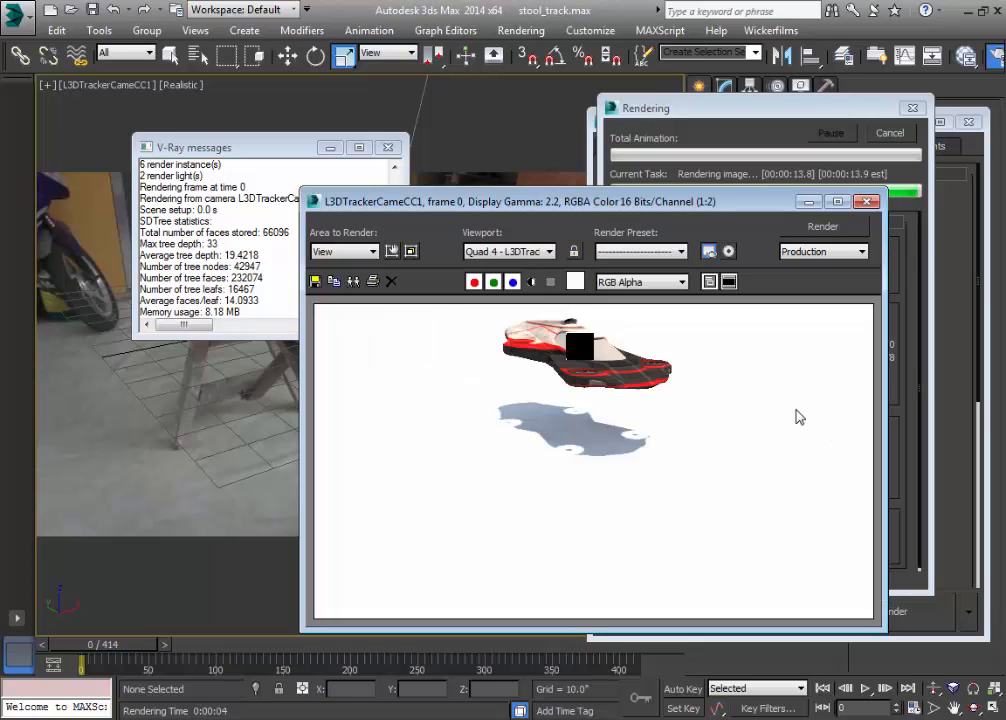
left_click(867, 203)
left_click(389, 147)
left_click(968, 121)
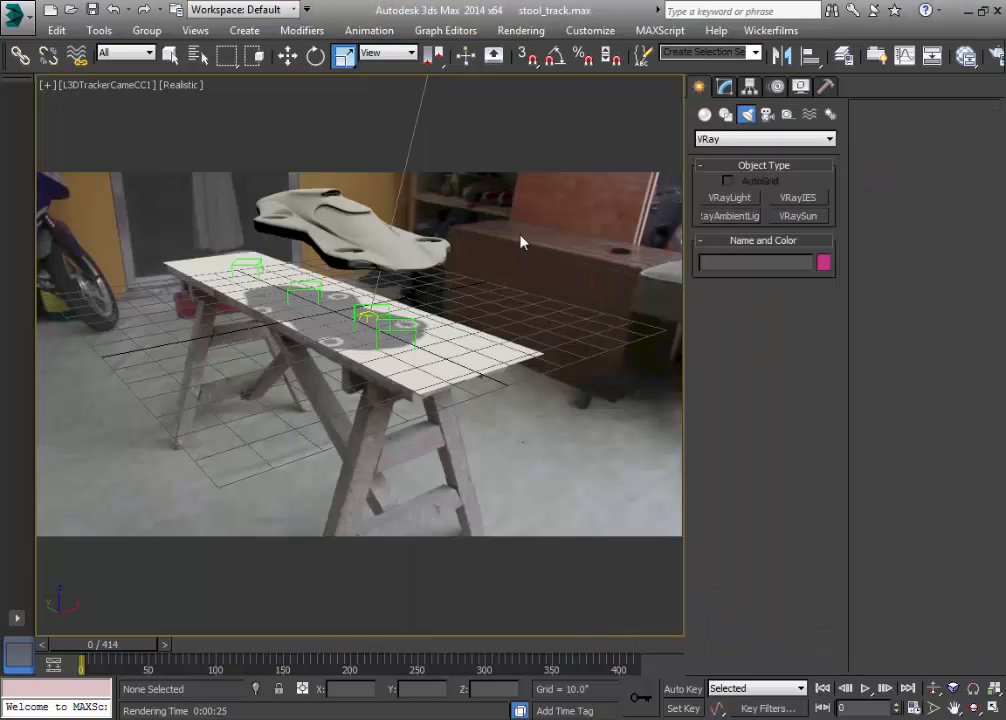
Unfreeze all objects and set the VRaySun's size multiplier to 18.295 and shadow subdivs to 8
right_click(472, 171)
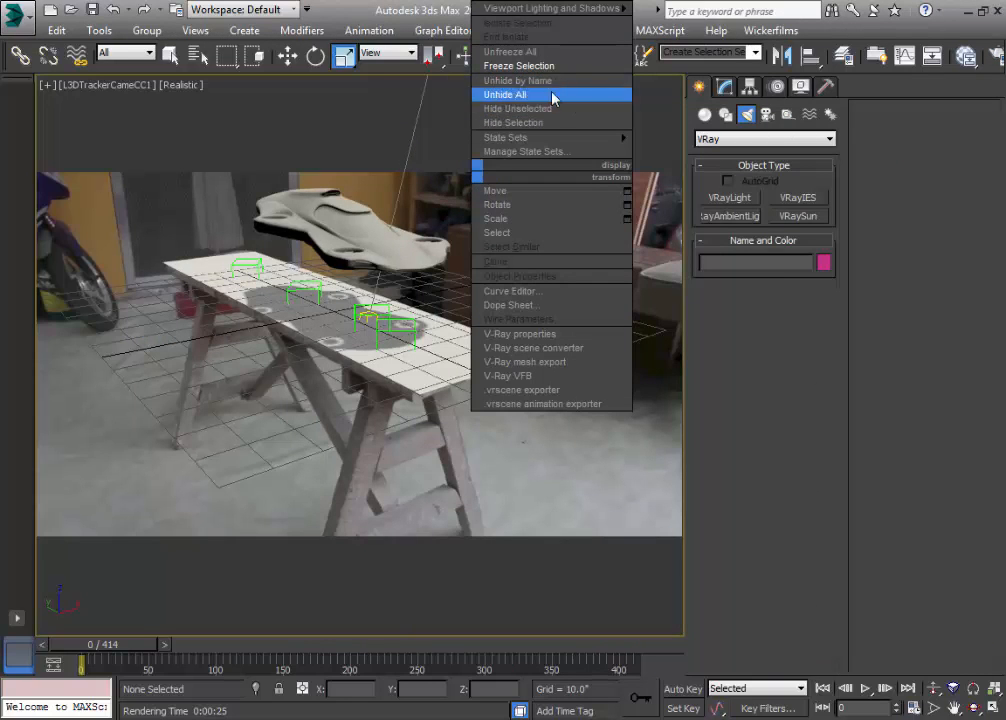
left_click(528, 52)
left_click(421, 98)
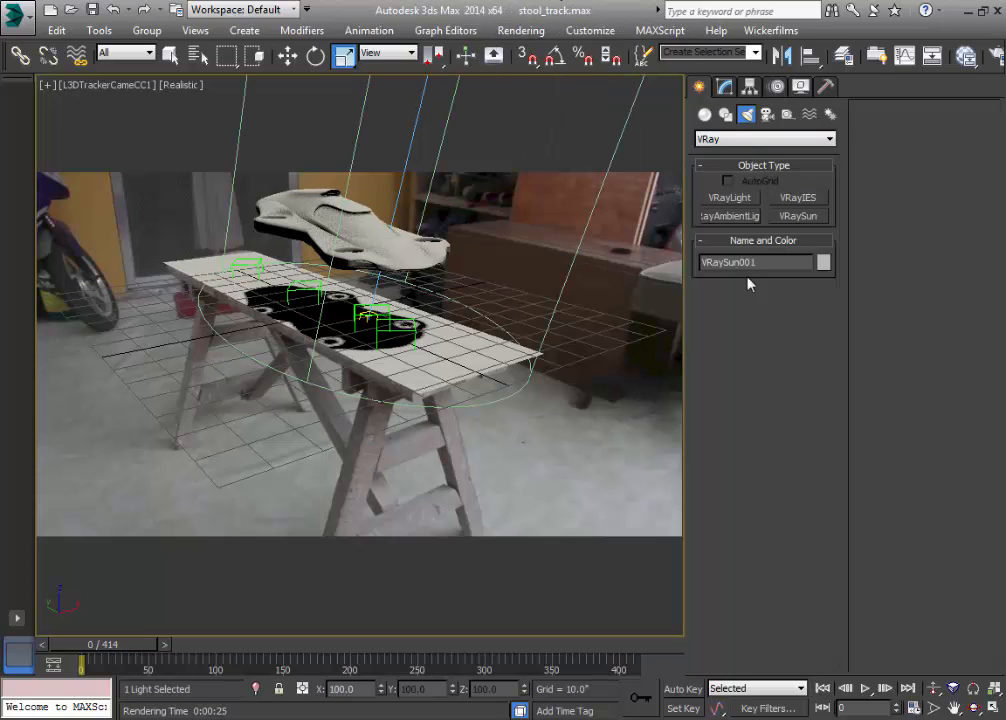
left_click(724, 86)
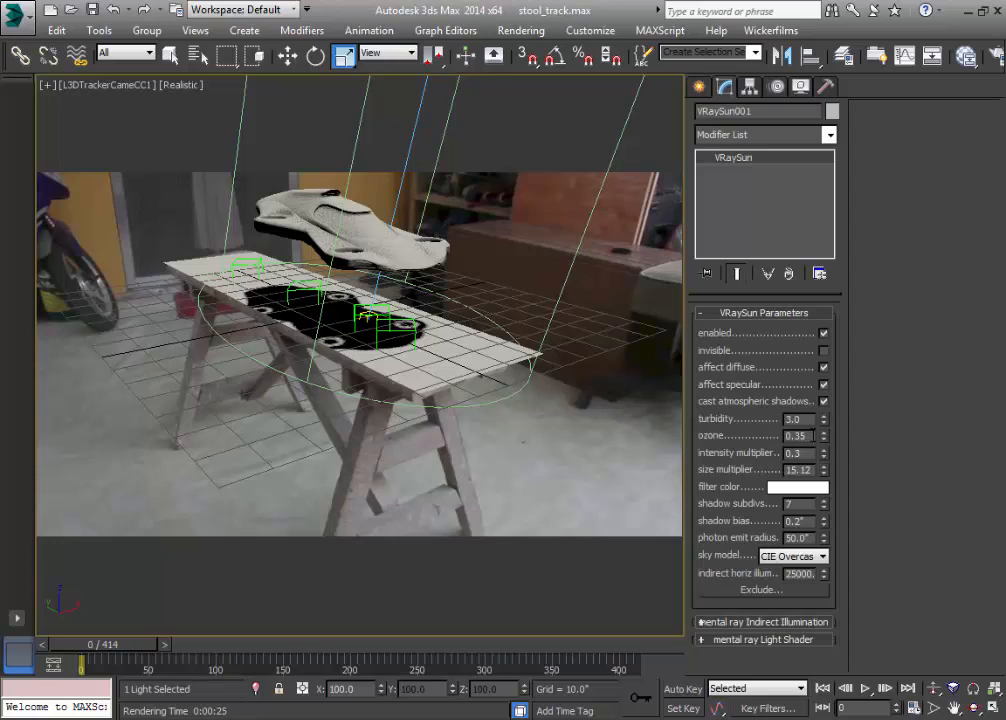
double_click(797, 436)
left_click_drag(811, 453, 744, 444)
left_click(808, 454)
left_click_drag(824, 471, 824, 446)
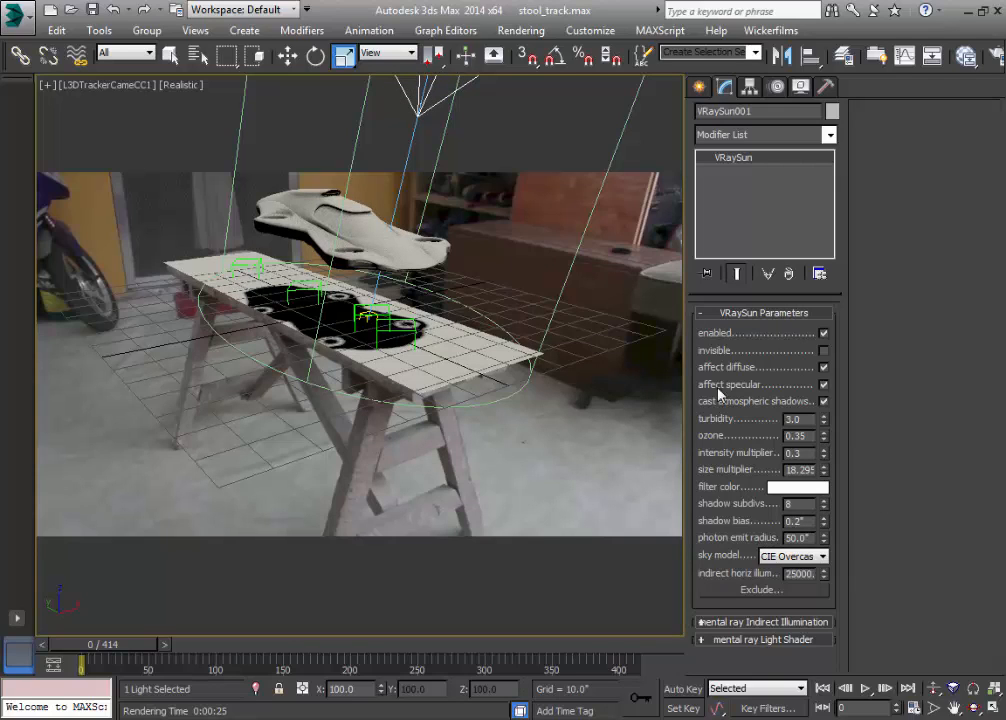
left_click(520, 210)
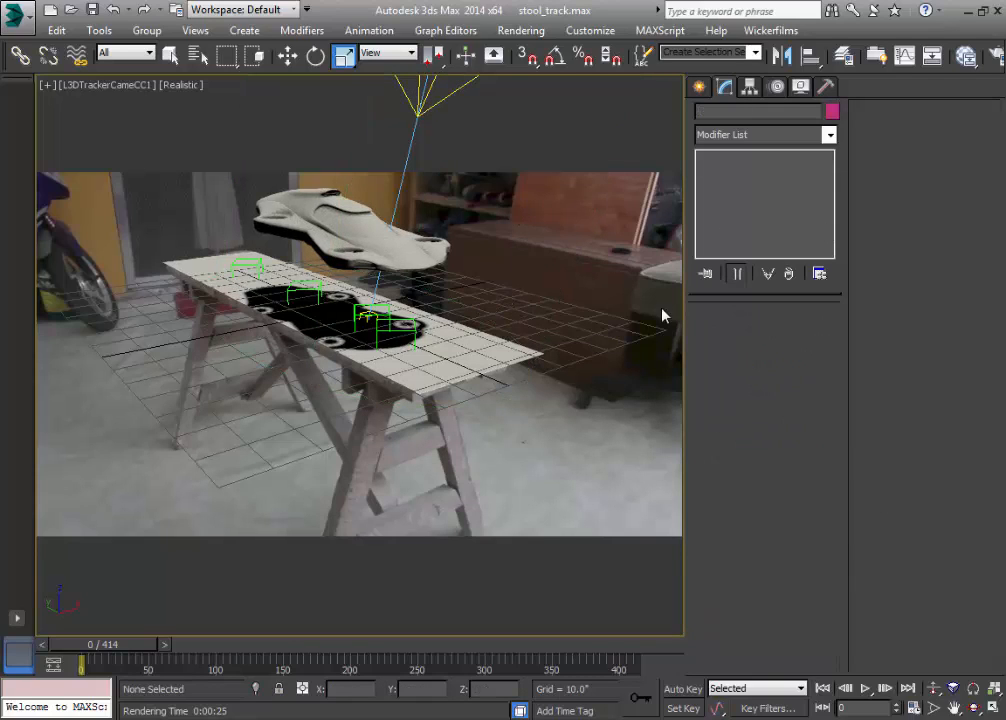
Narrow the stool-top plane to a width of 40.984" to fit the footage, then deselect it
left_click(483, 355)
left_click(375, 442)
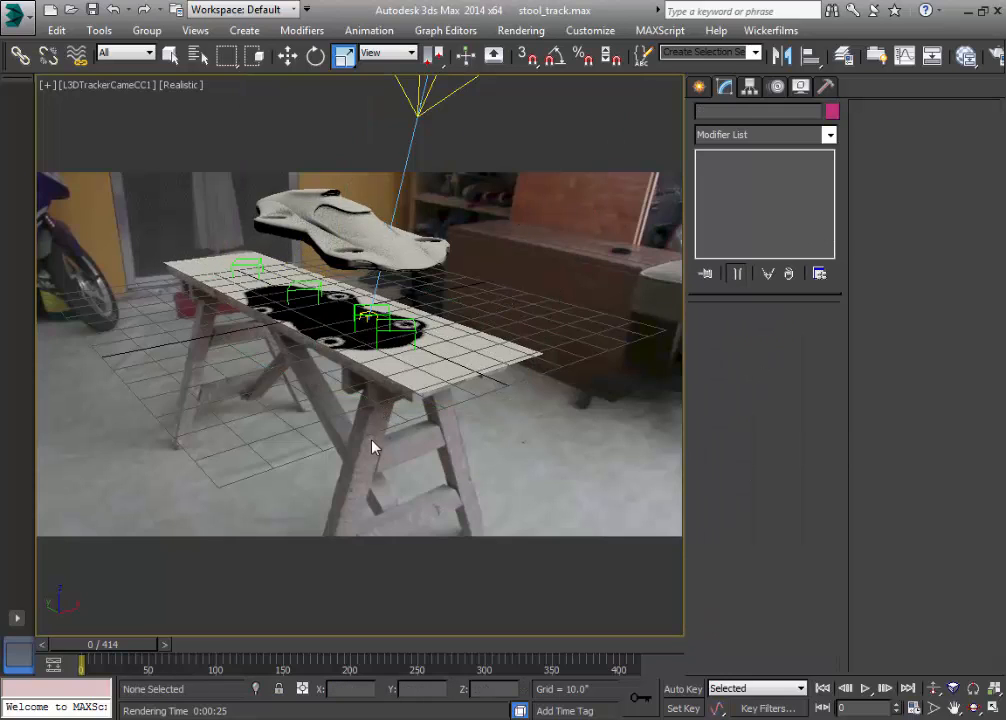
left_click(427, 366)
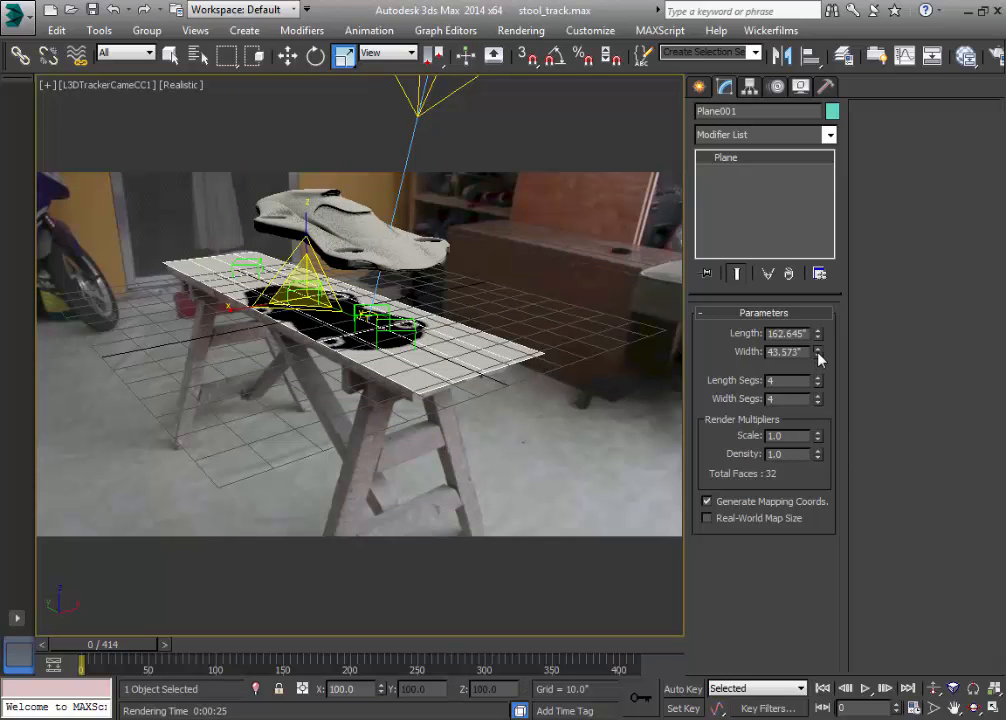
left_click_drag(819, 358, 820, 352)
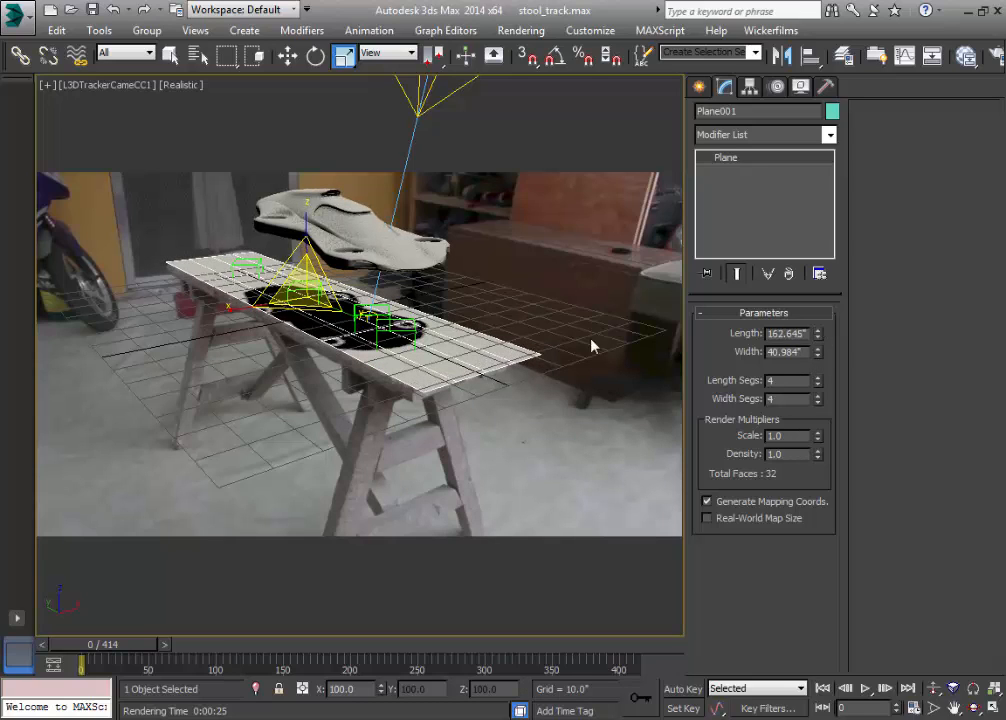
left_click(570, 278)
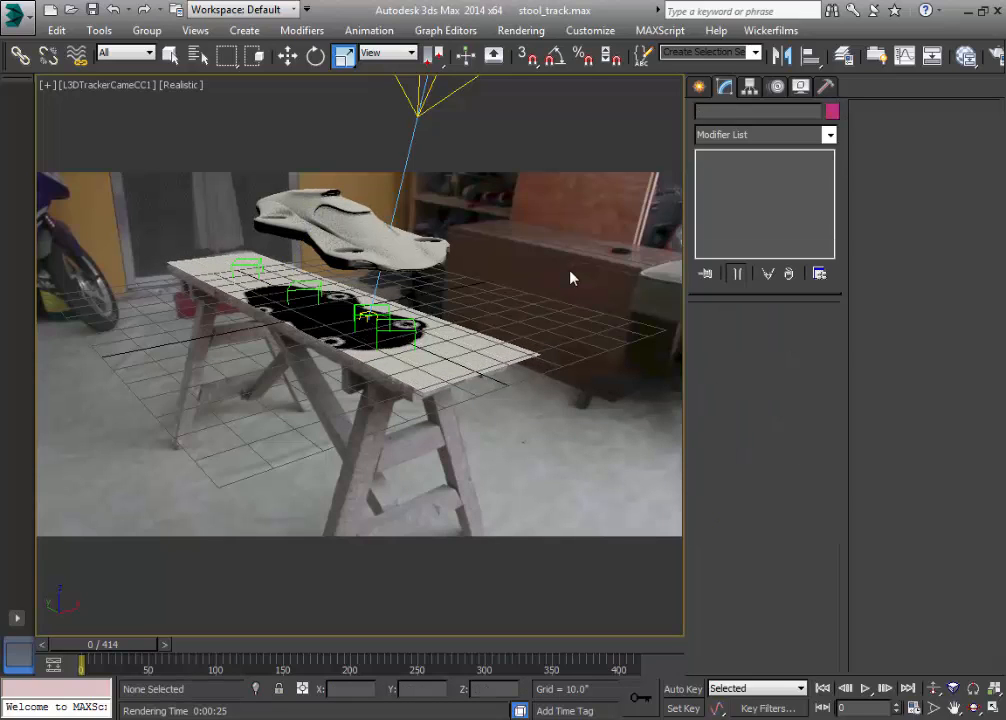
Open the render setup for another test of the camera view
left_click(994, 60)
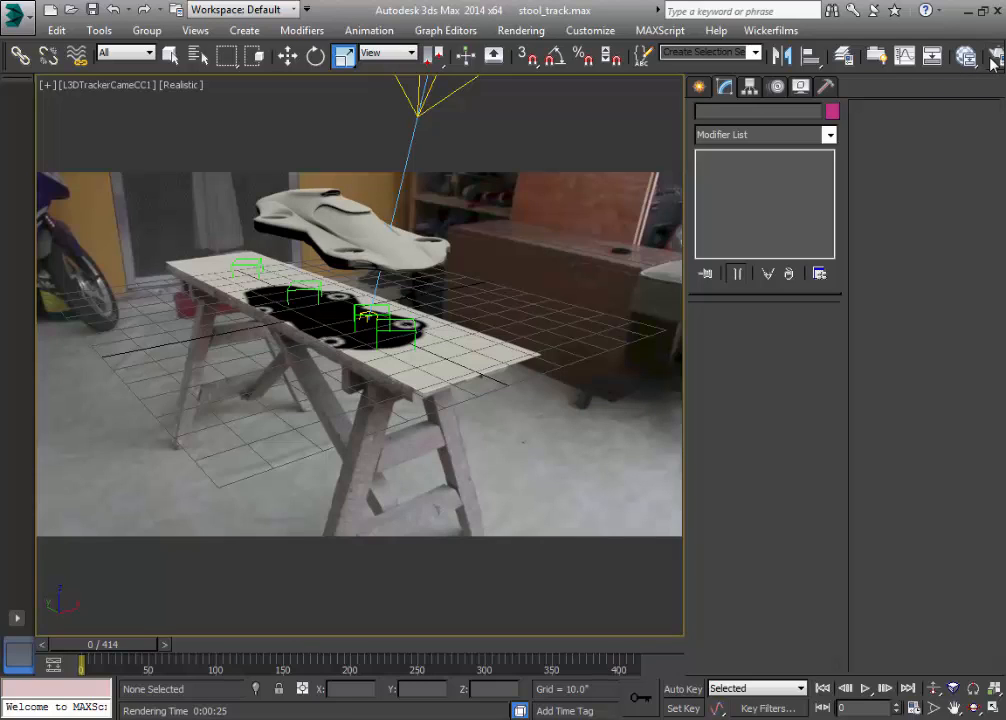